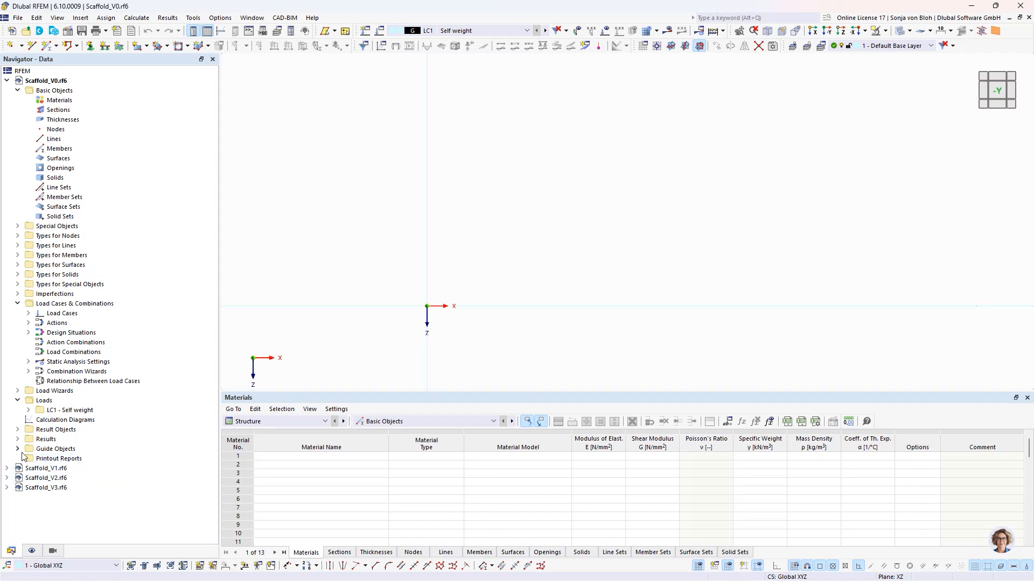
Inspect the settings for a new building grid under Guide Objects without creating one.
left_click(18, 450)
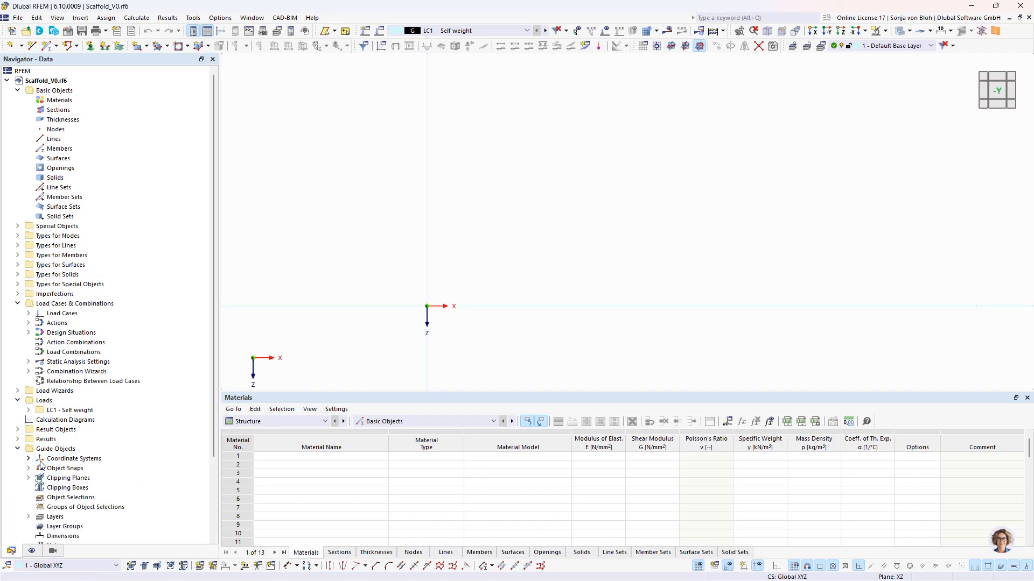
scroll(63, 492, "down", 1)
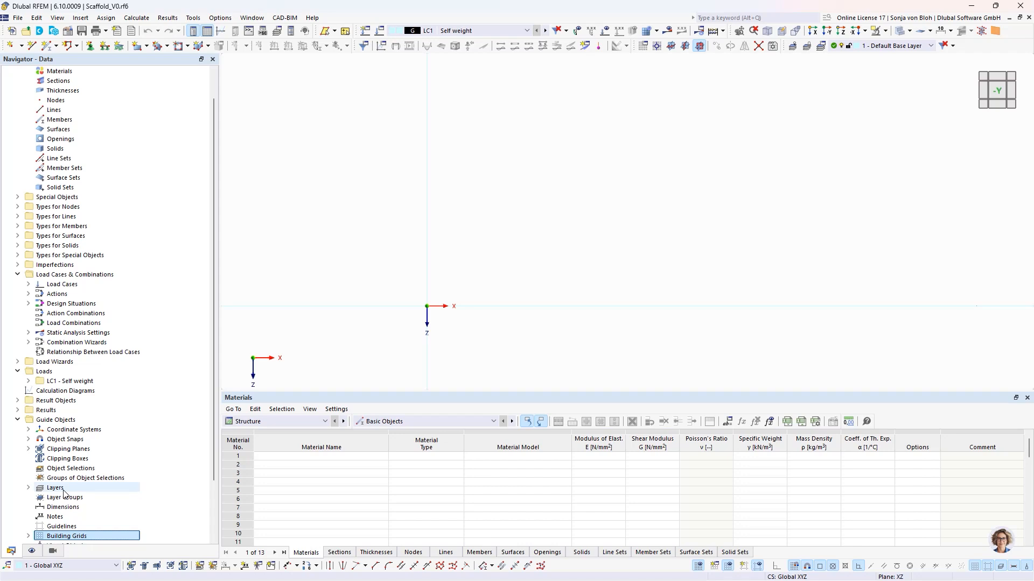
scroll(64, 493, "down", 1)
right_click(61, 507)
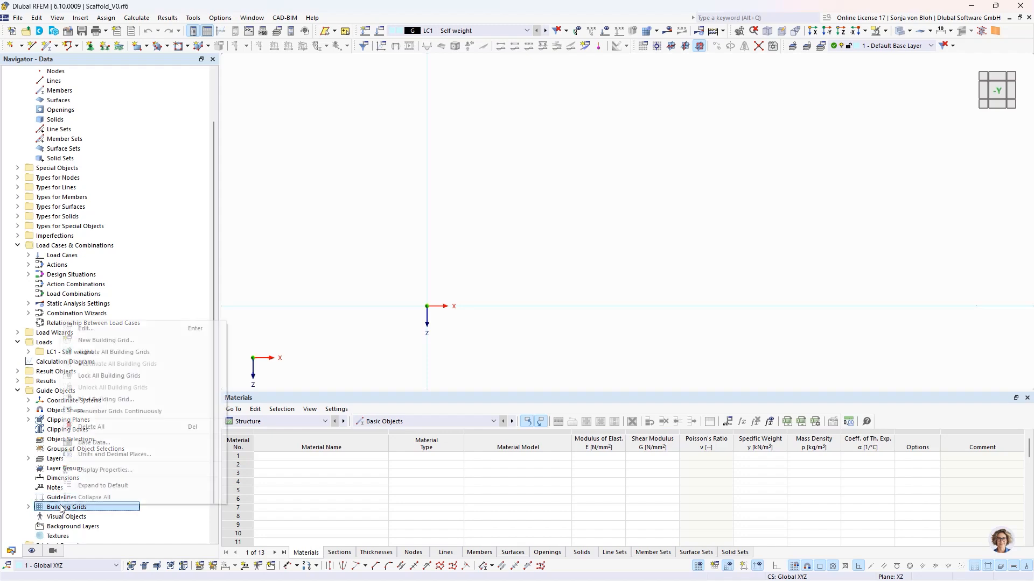
left_click(121, 341)
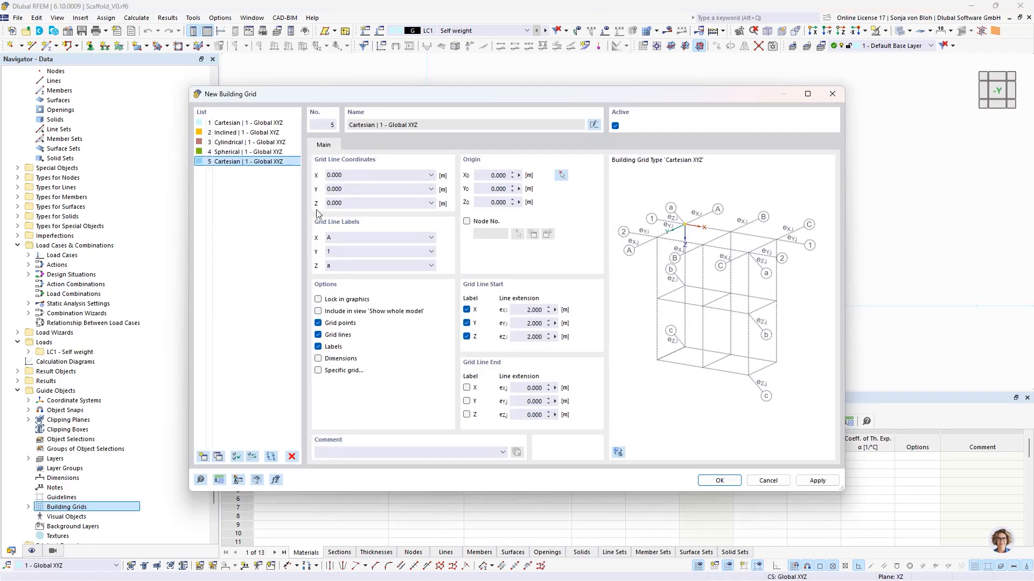
left_click(360, 178)
left_click(762, 483)
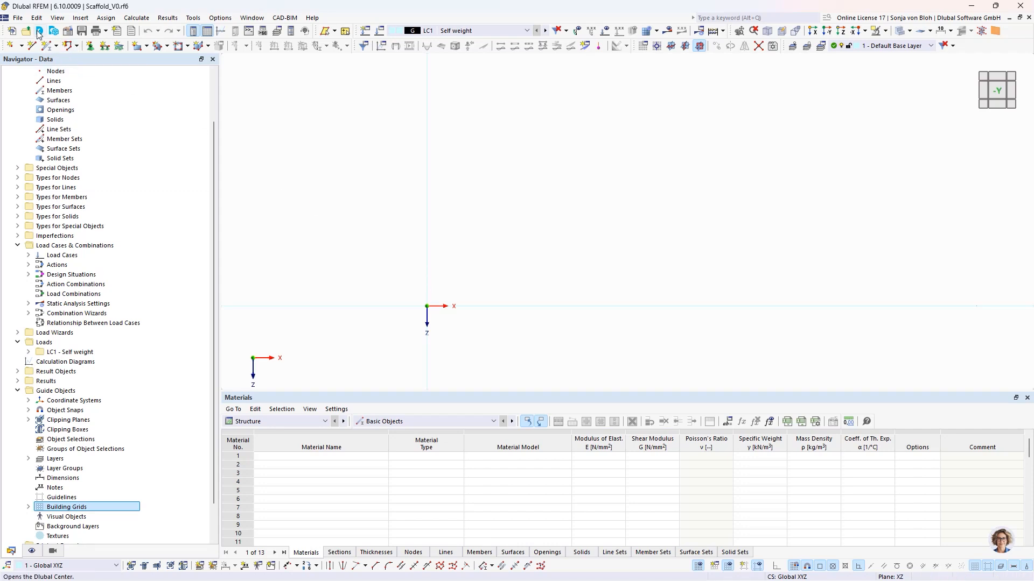
Review the file formats available for importing a model.
left_click(19, 18)
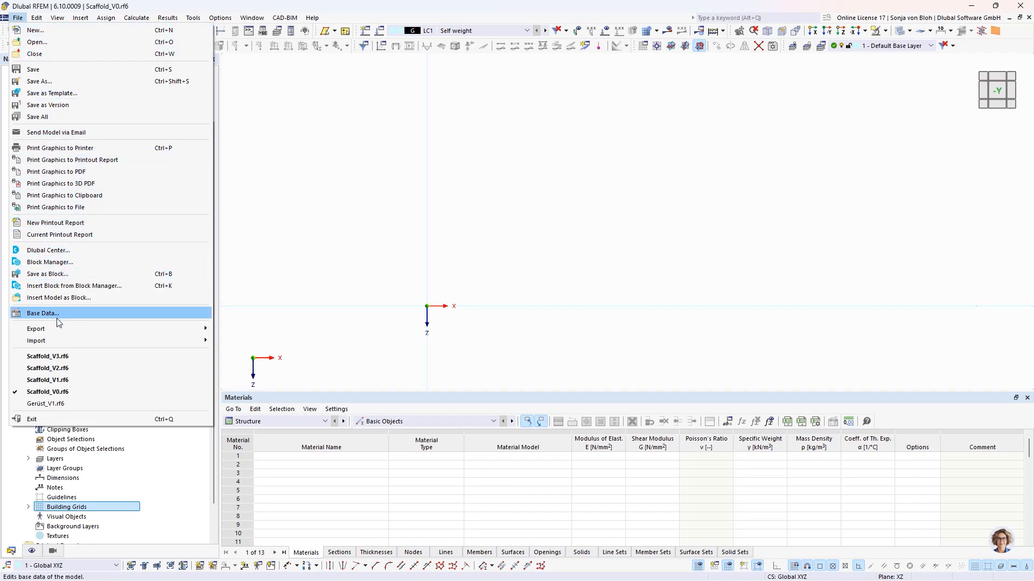
mouse_move(57, 344)
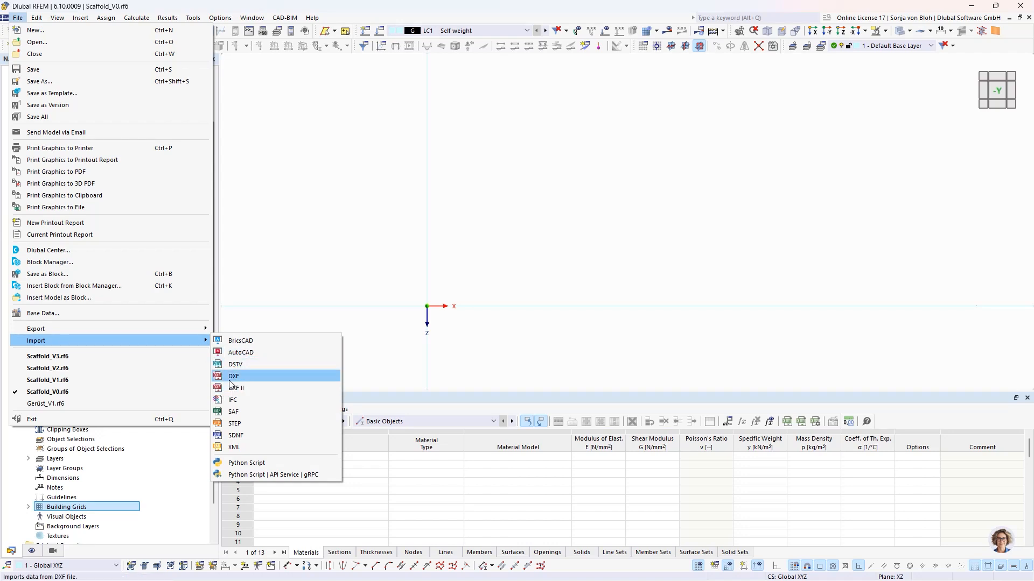
key("Escape")
key("Escape")
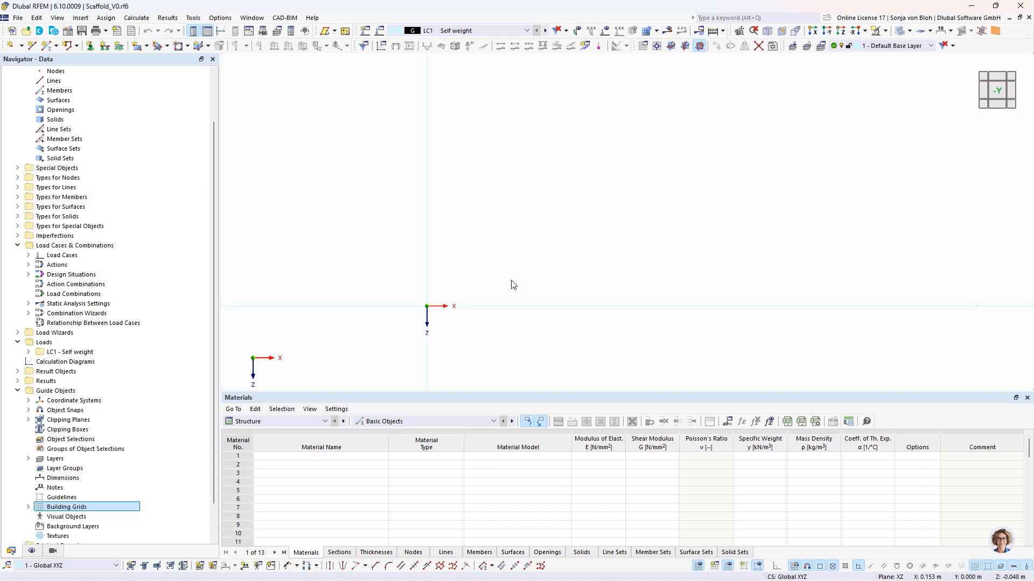
Browse the column blocks in the Beams category of the Block Manager and close it.
left_click(55, 31)
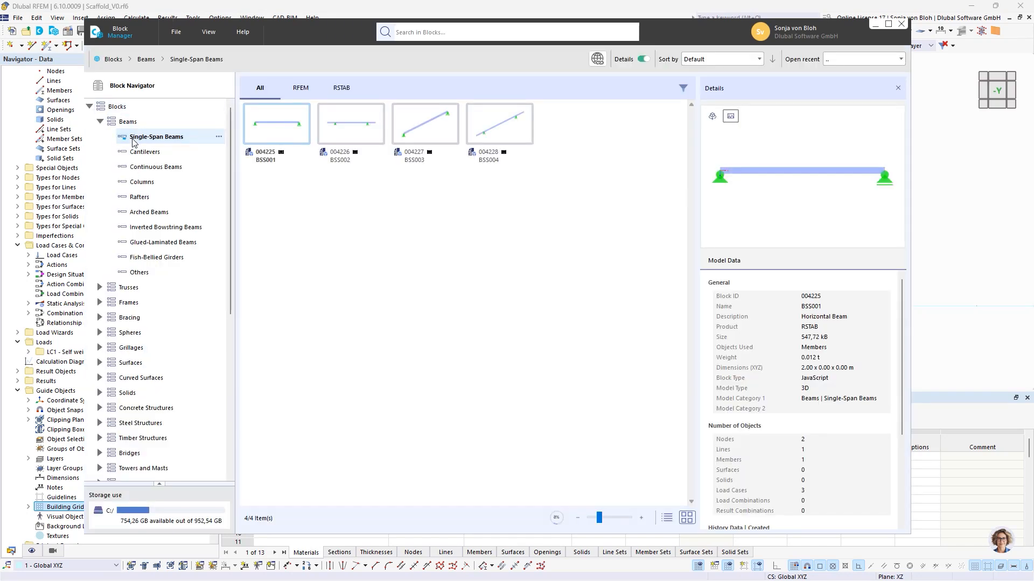
left_click(136, 183)
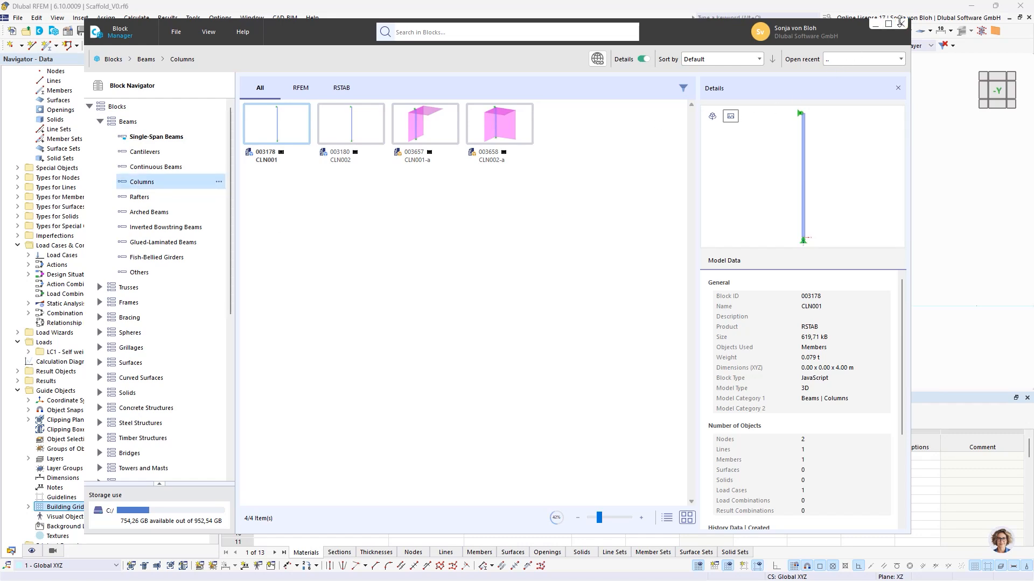
left_click(900, 22)
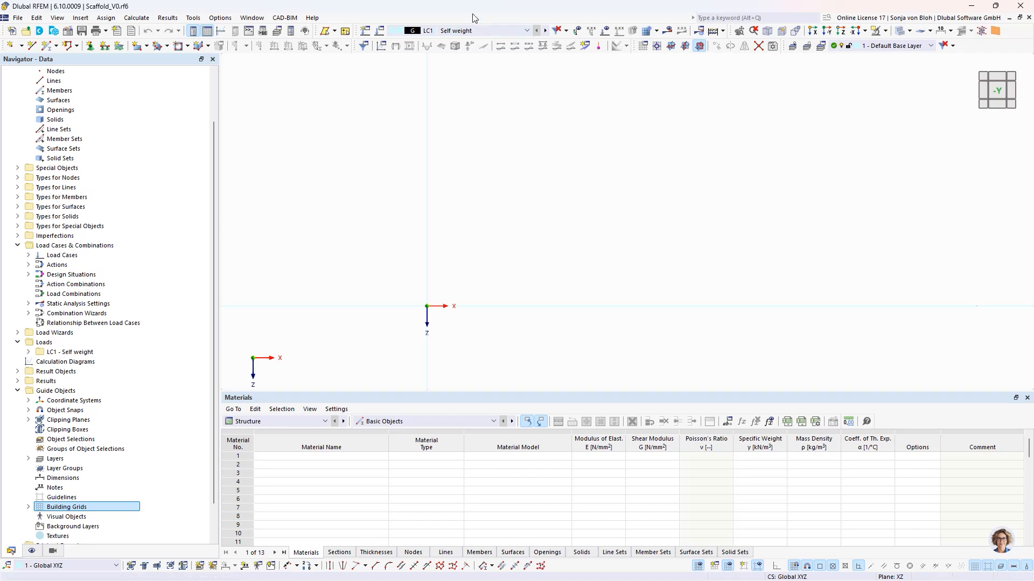
Define a new material as EN AW-6082 (EP) T5 from the library's Aluminum EN AW series, standard EN 1999-1-1:2007.
scroll(114, 172, "up", 2)
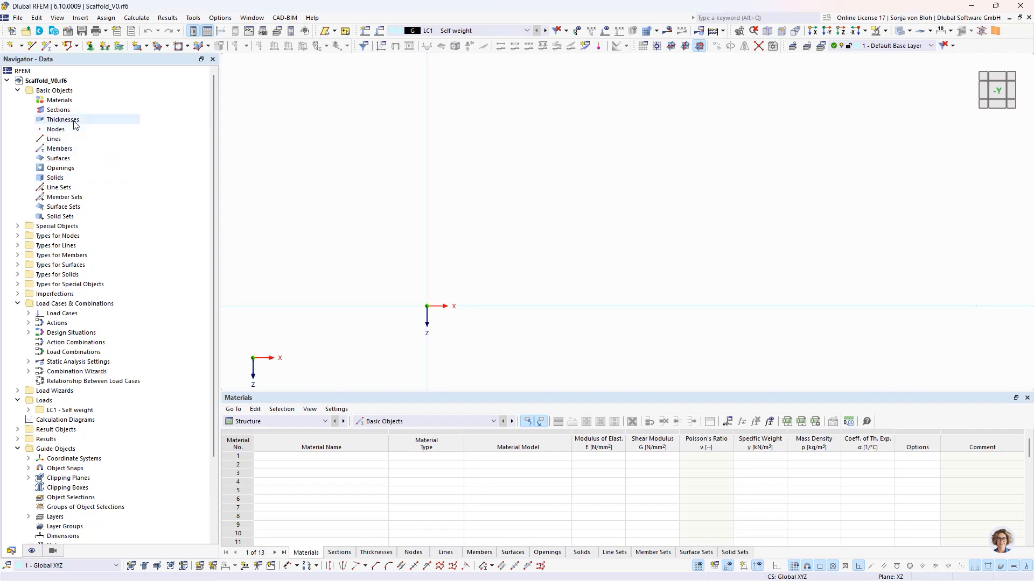
right_click(71, 102)
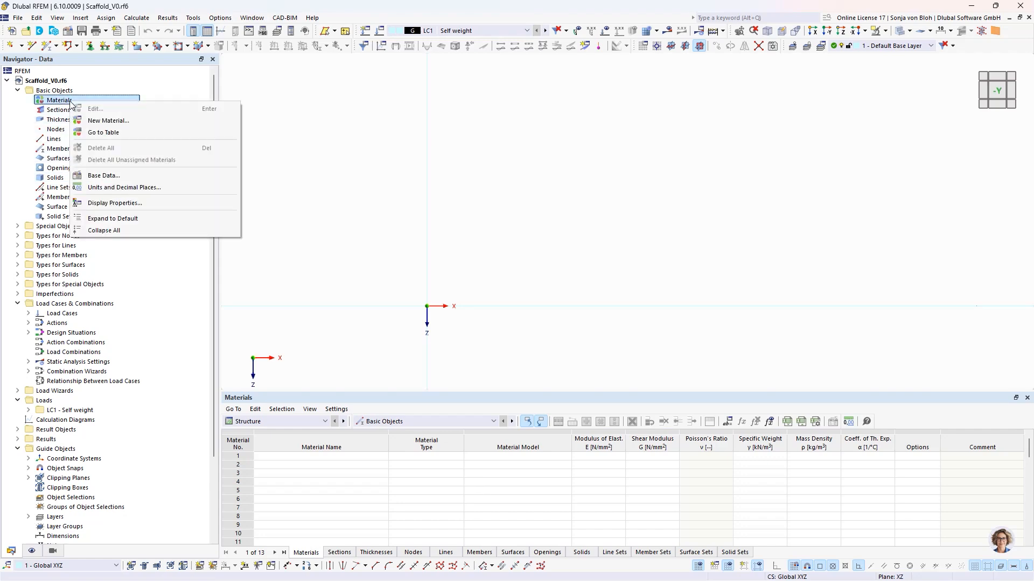
left_click(105, 120)
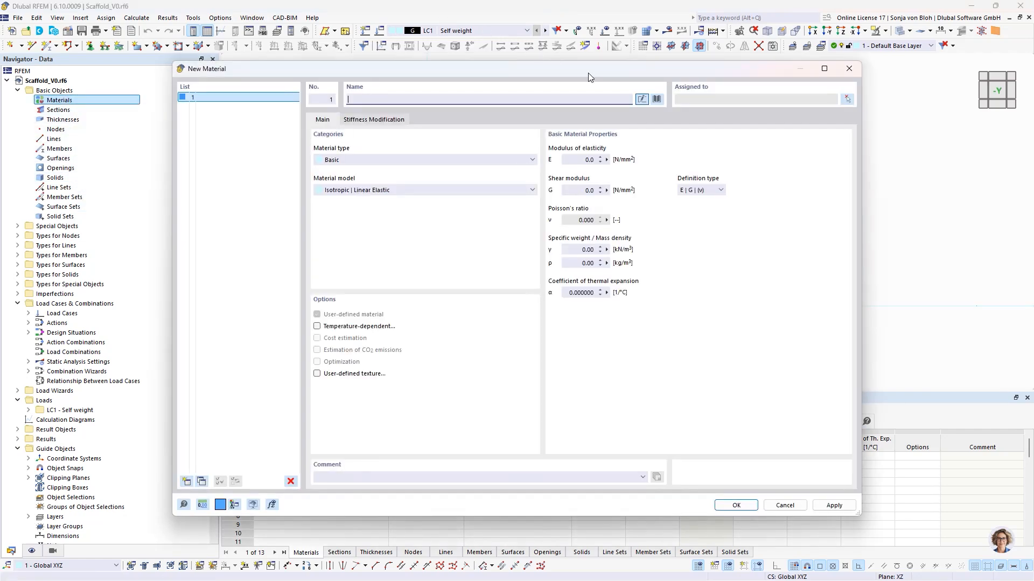
left_click(657, 99)
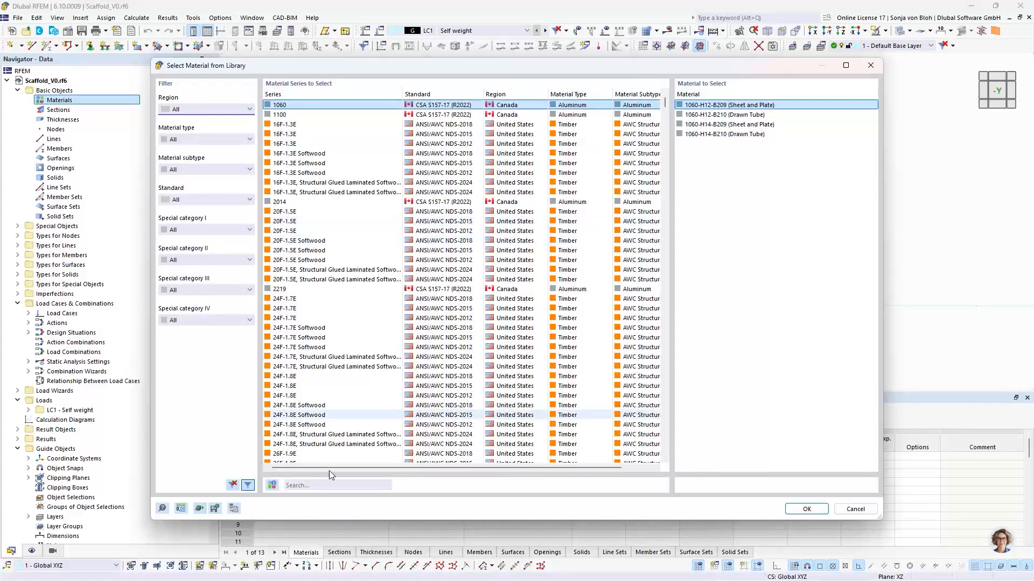
left_click(311, 484)
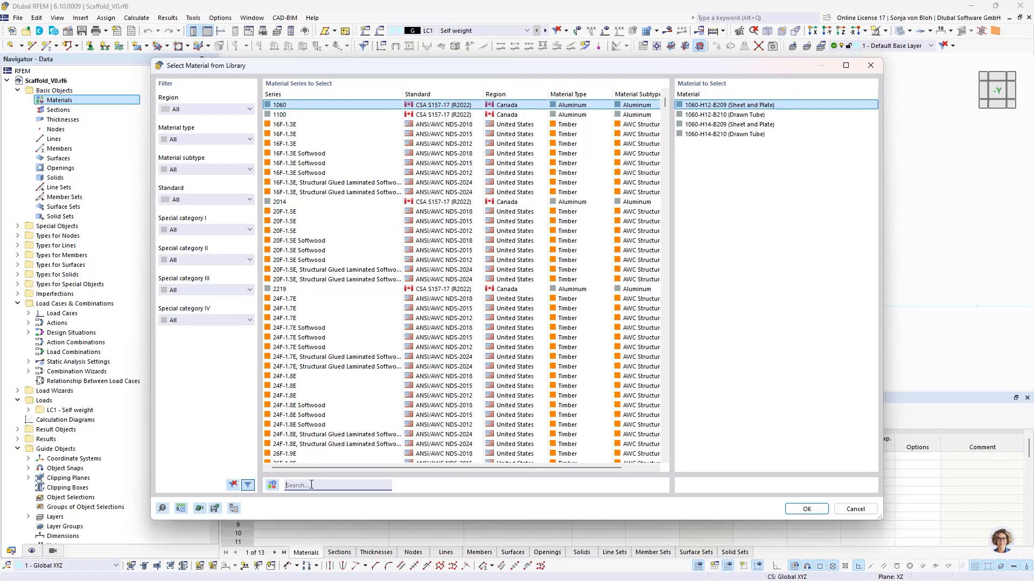
type("60")
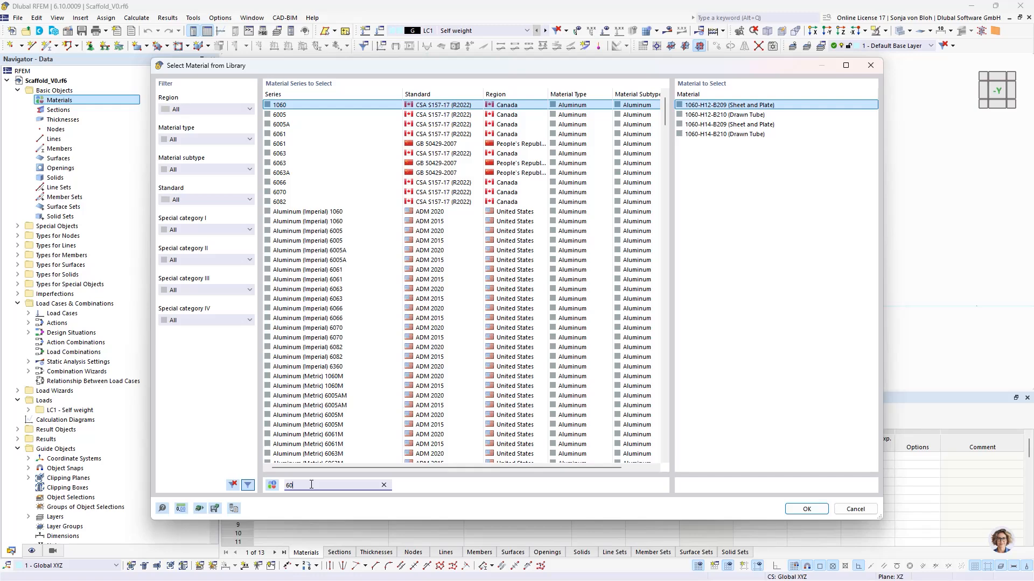
type("82")
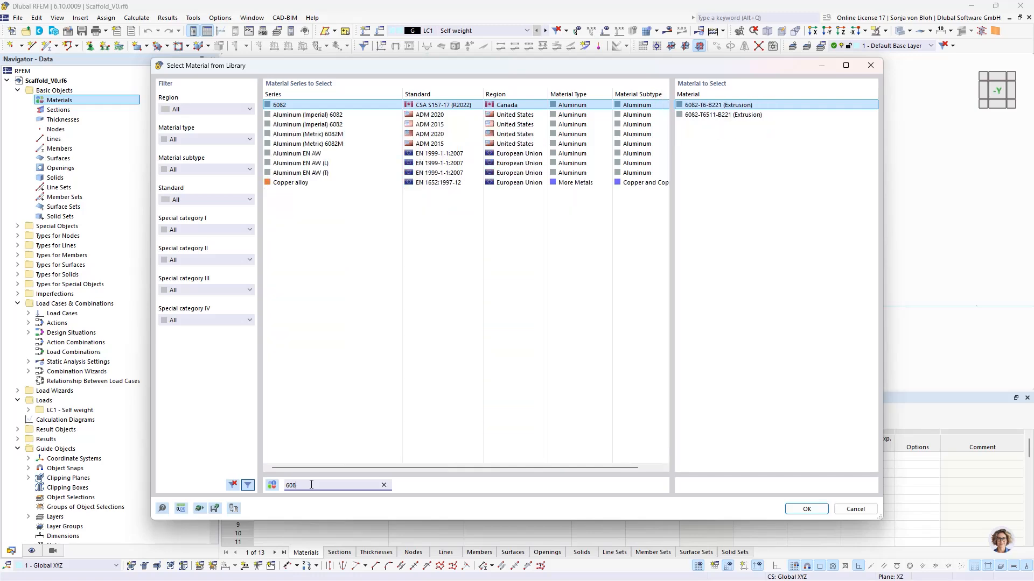
left_click(439, 155)
left_click(698, 173)
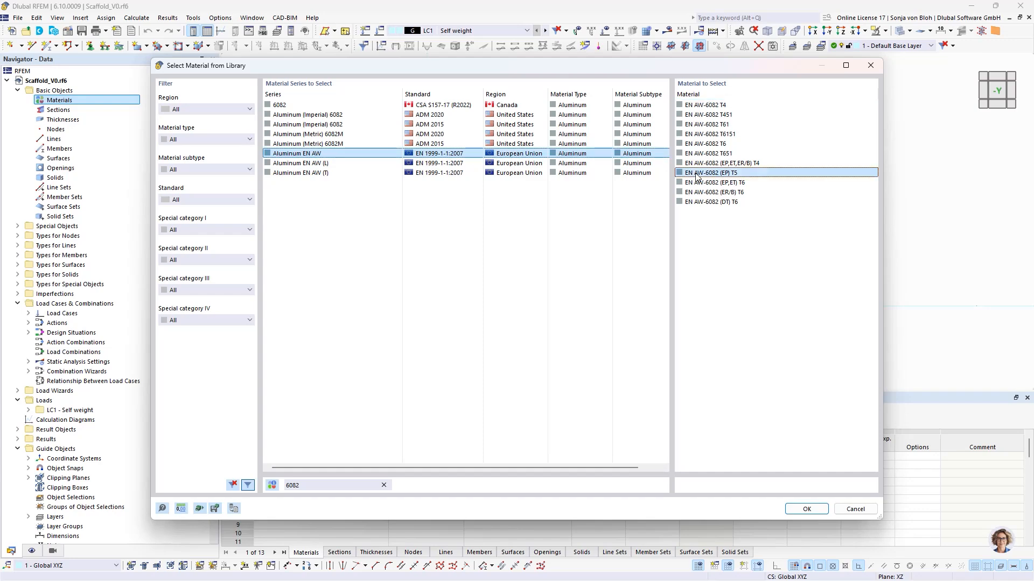
left_click(806, 509)
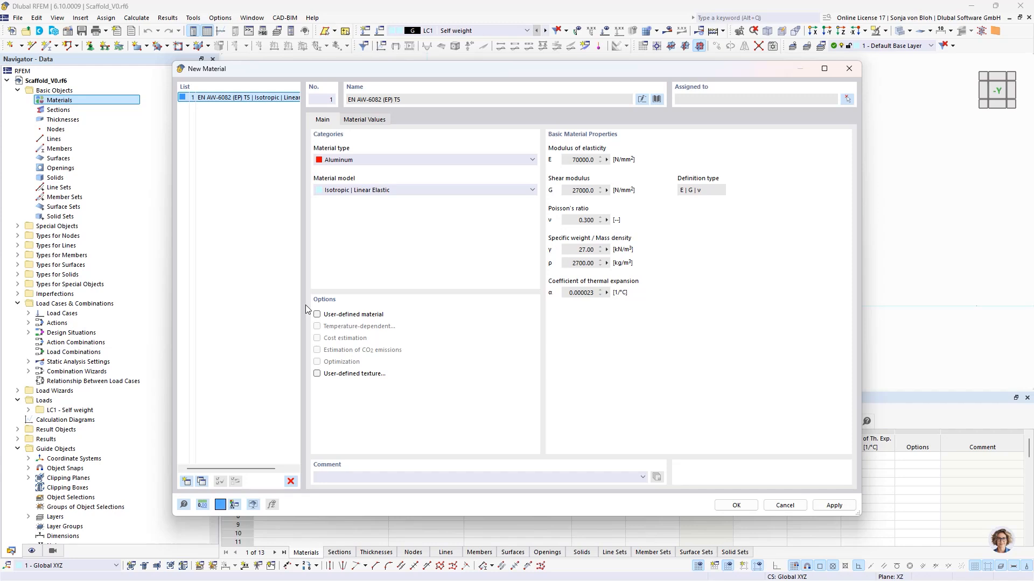
Add a second material, steel S235 according to EN 1993-1-1:2005-05, from the material library.
left_click(185, 480)
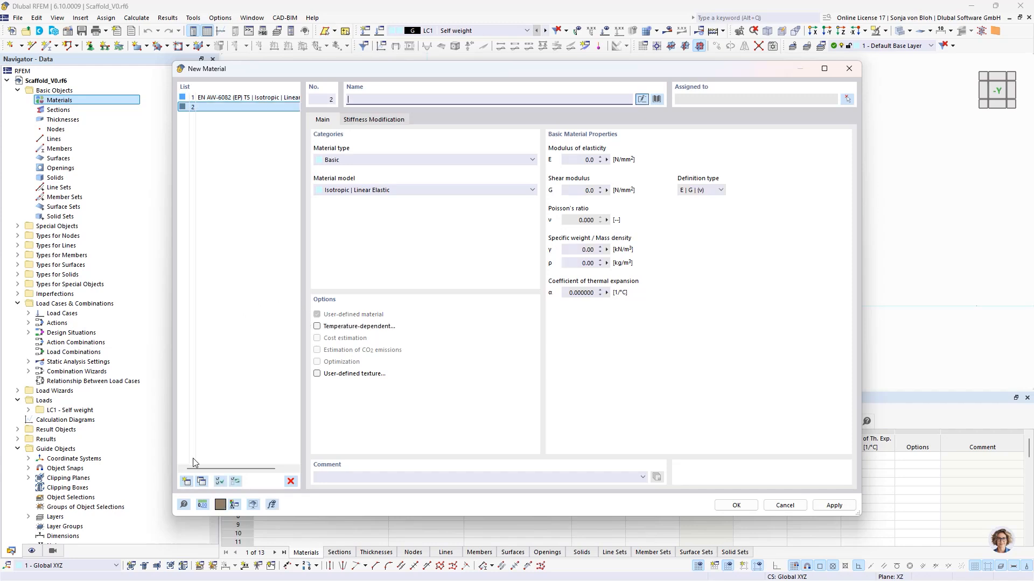
left_click(657, 100)
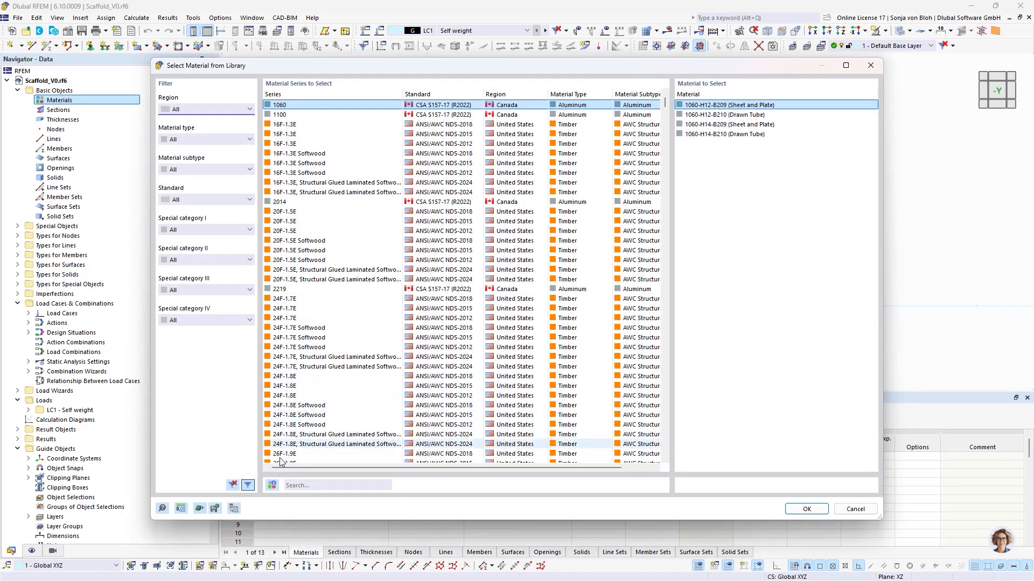
left_click(296, 486)
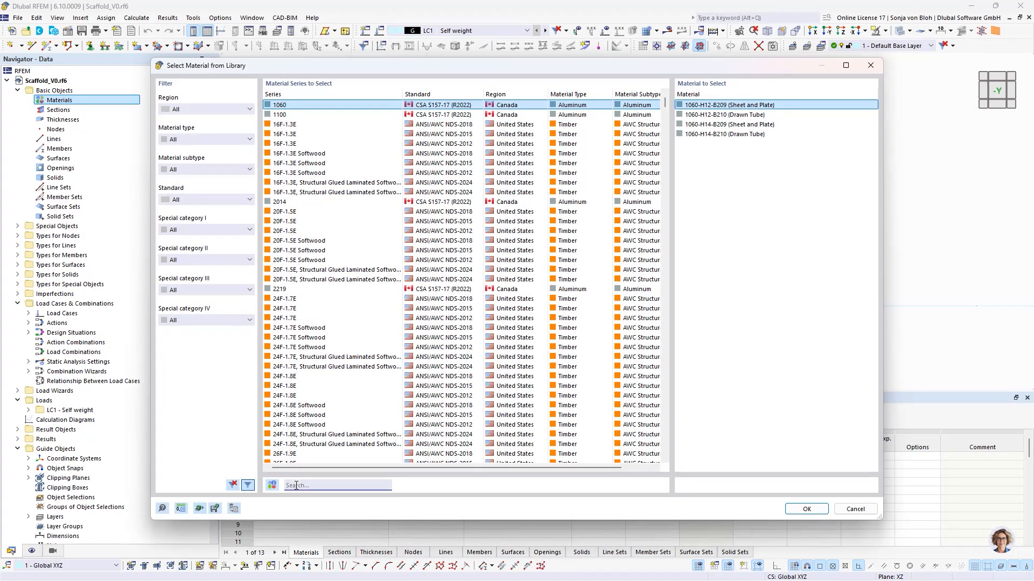
type("s235")
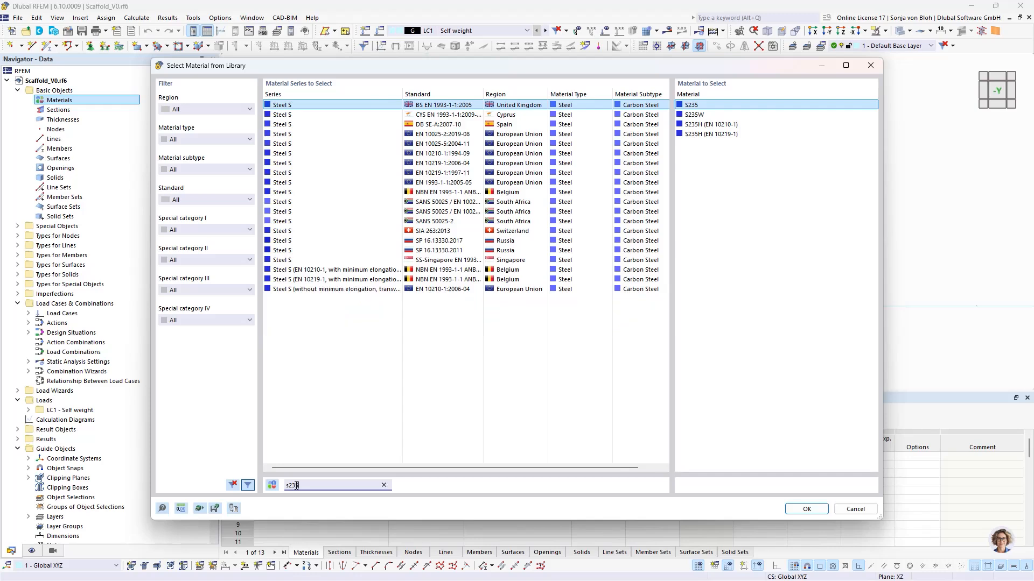
left_click(462, 183)
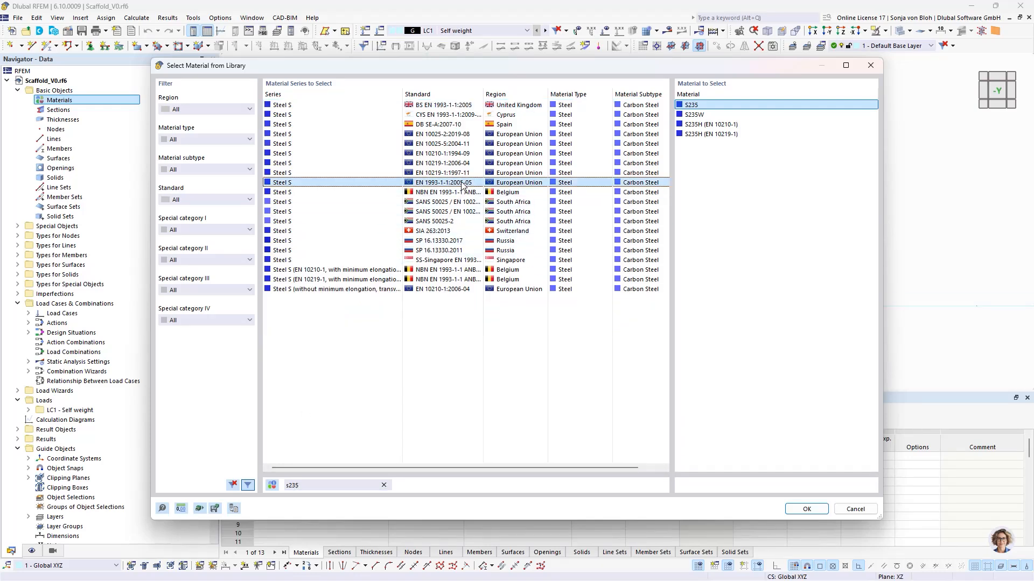
left_click(807, 509)
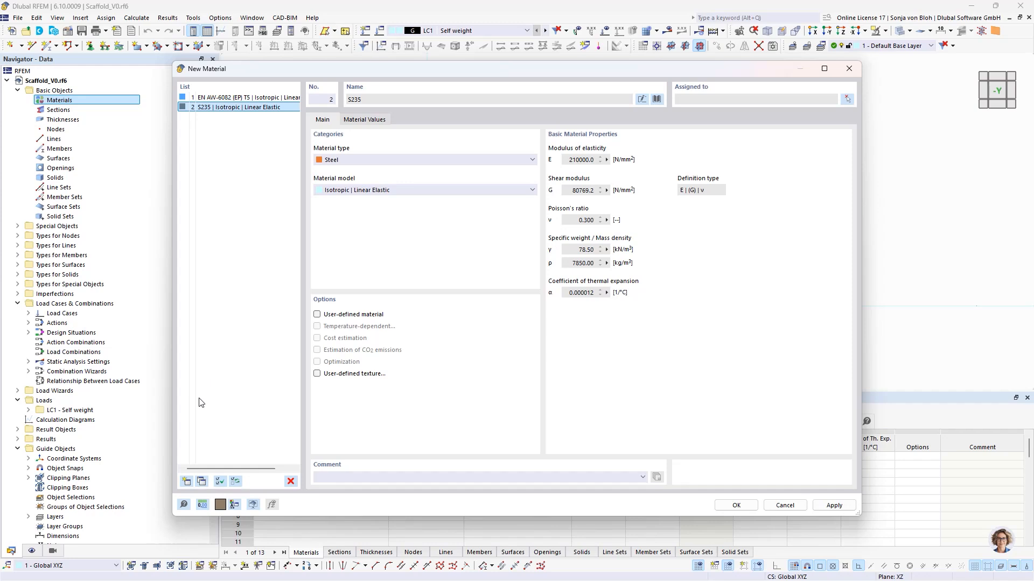
Add softwood C24 according to EN 338:2016-04 as the third material and save the material definitions.
left_click(186, 481)
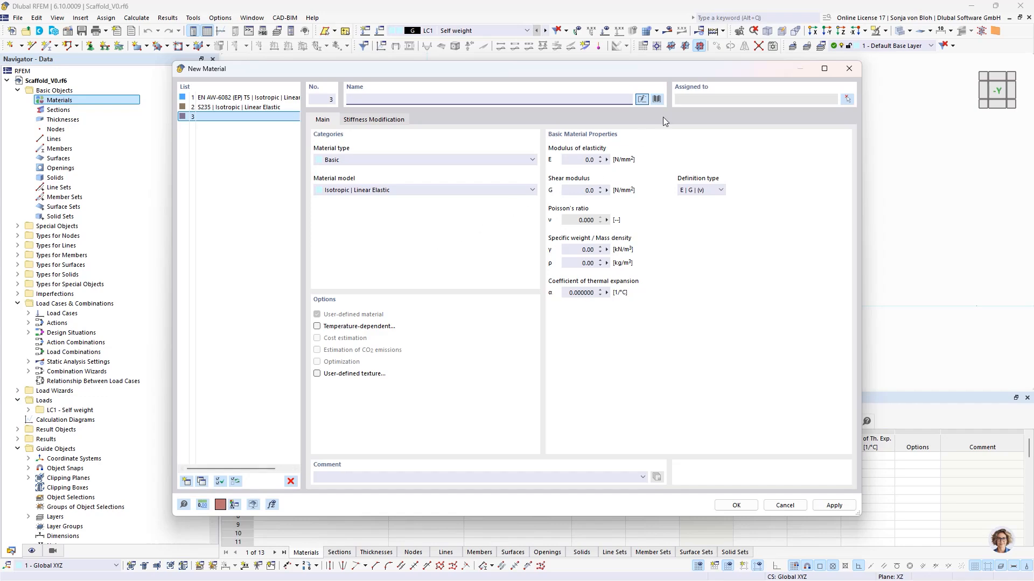
left_click(657, 100)
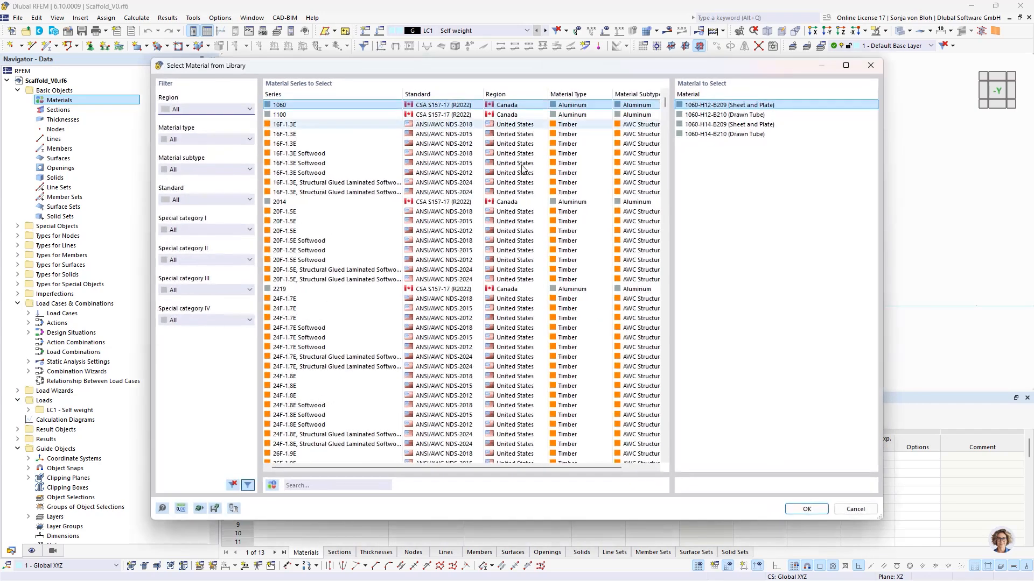
type("d")
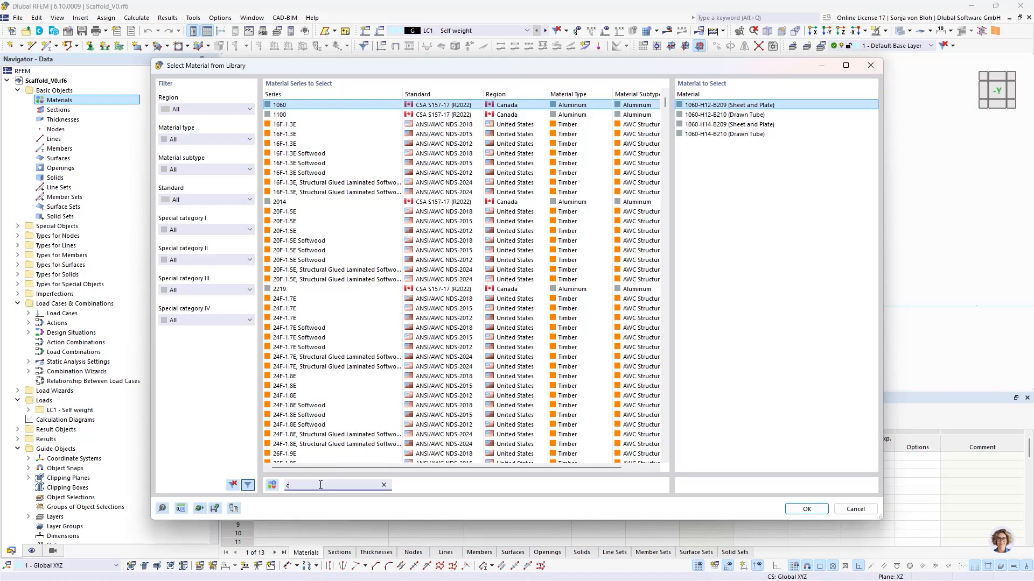
type("24")
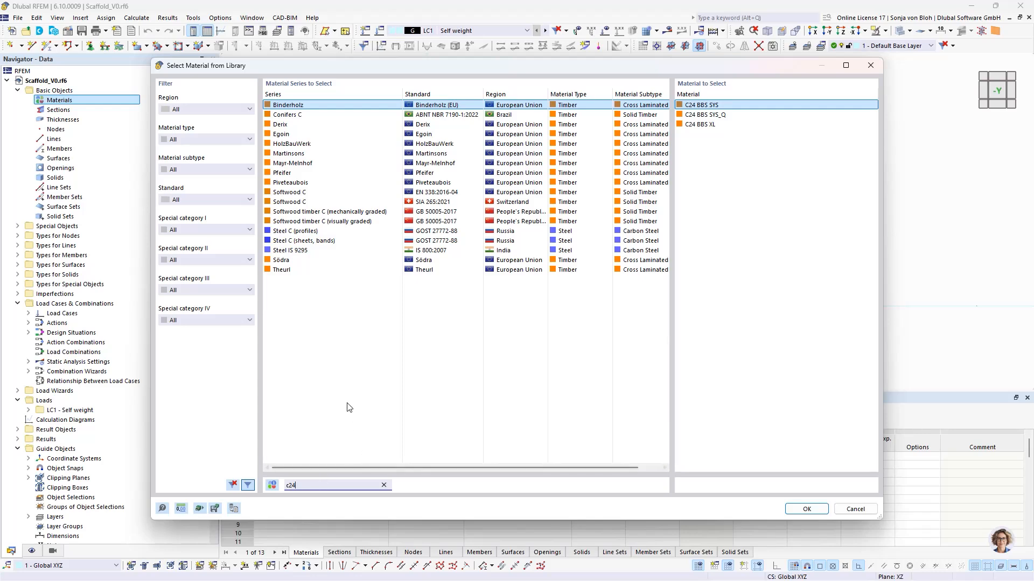
left_click(436, 193)
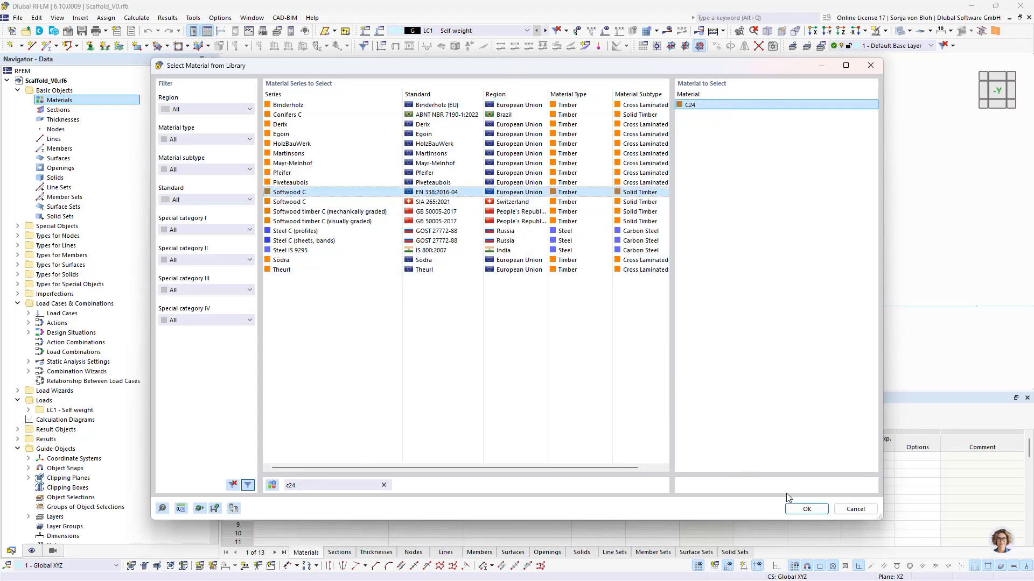
left_click(802, 508)
left_click(737, 505)
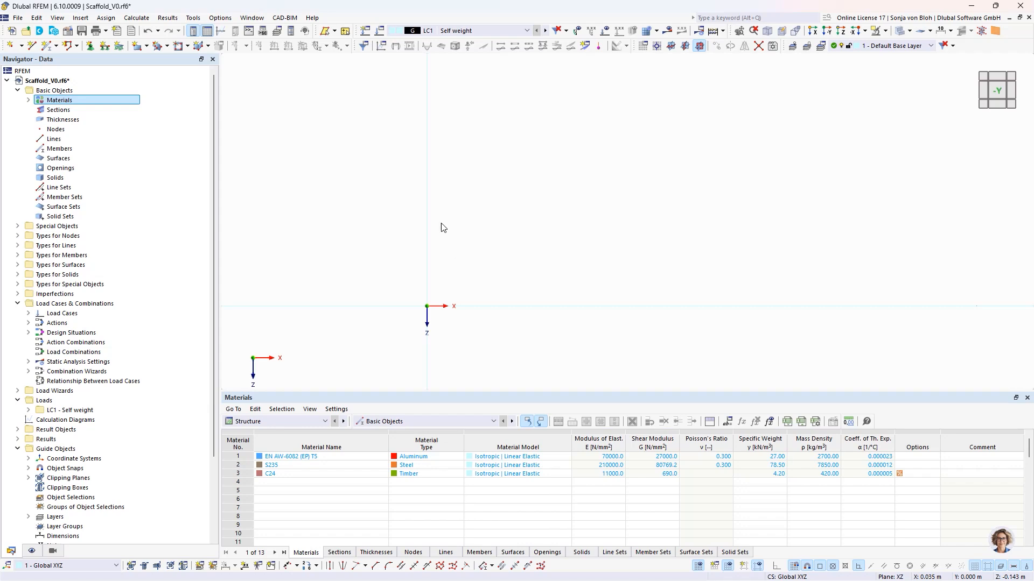
Create a new cross-section from the standardized circular hollow steel library, choosing Celsius 355 CHS 48.3x4 with the EN AW-6082 (EP) T5 material.
right_click(72, 110)
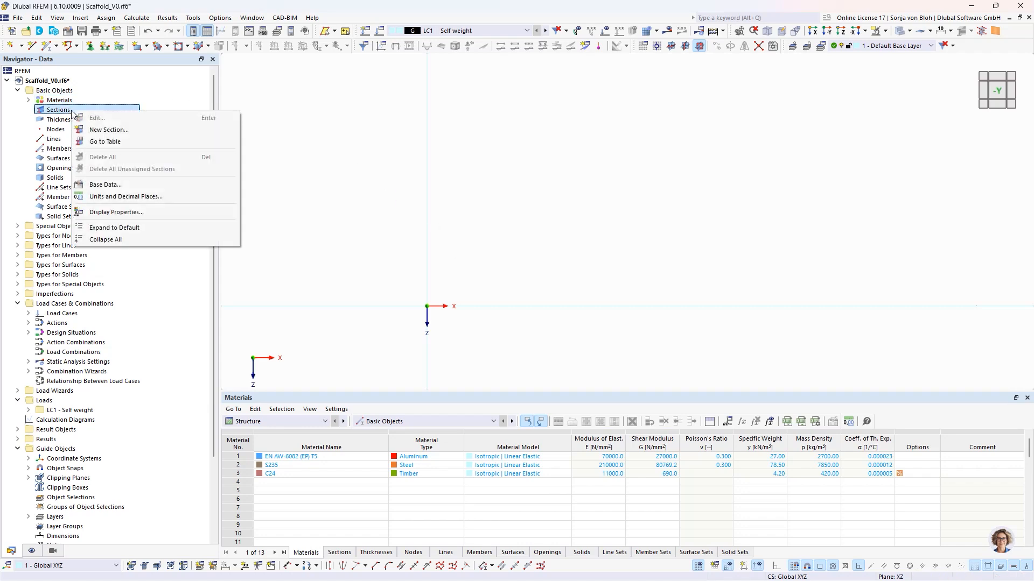
left_click(96, 130)
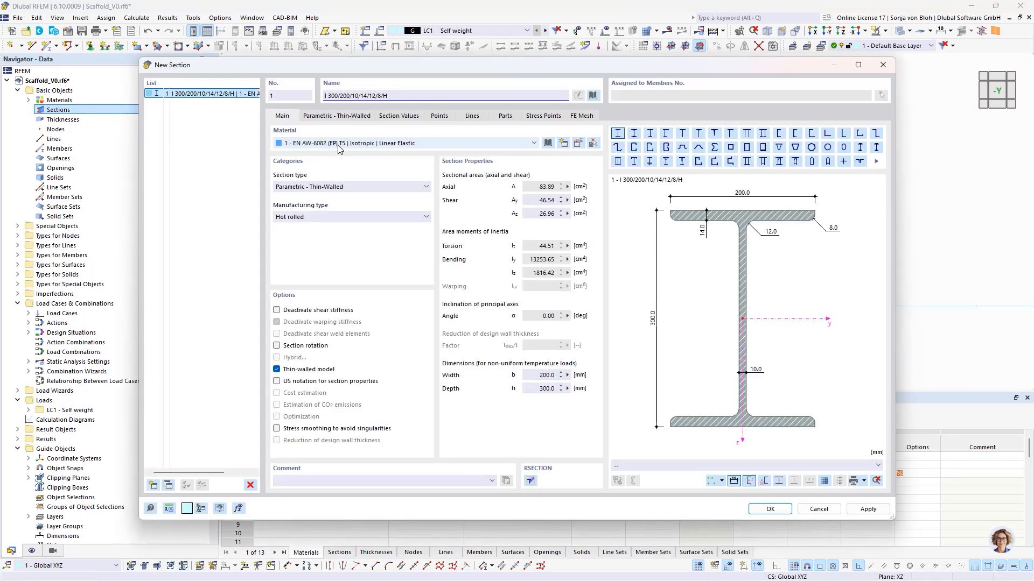
left_click(593, 96)
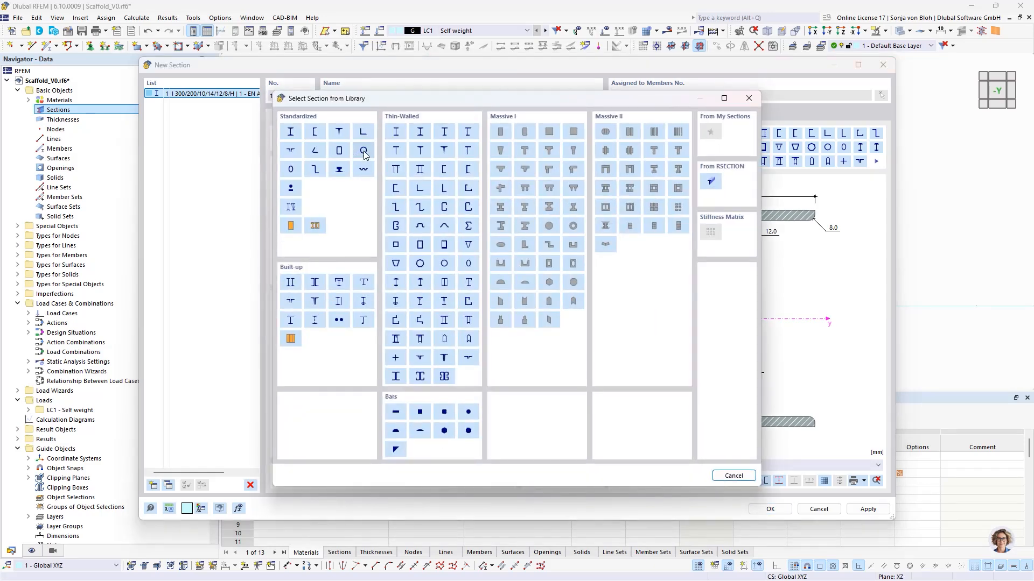
left_click(364, 153)
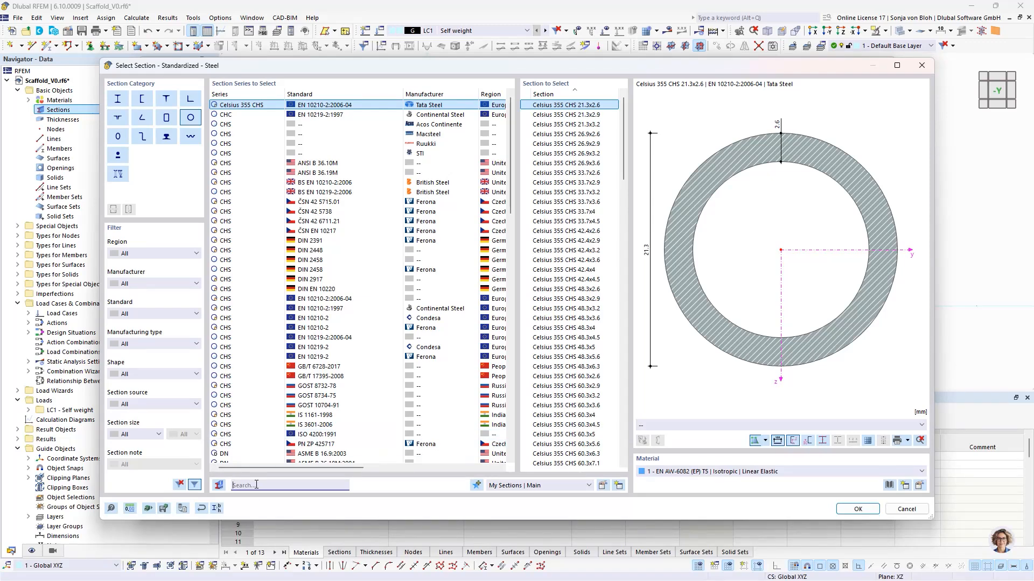
type("48.3")
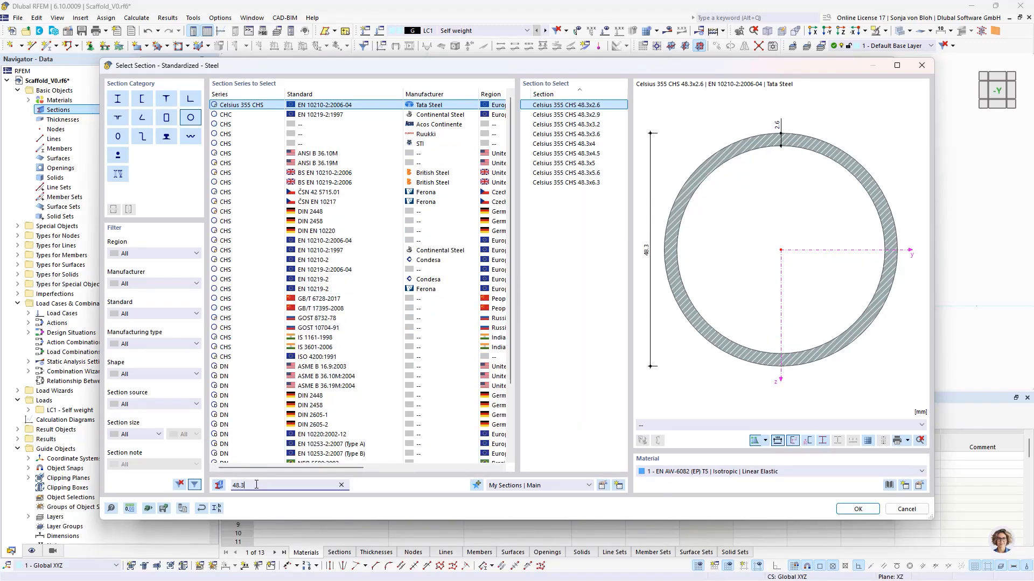
type("x4")
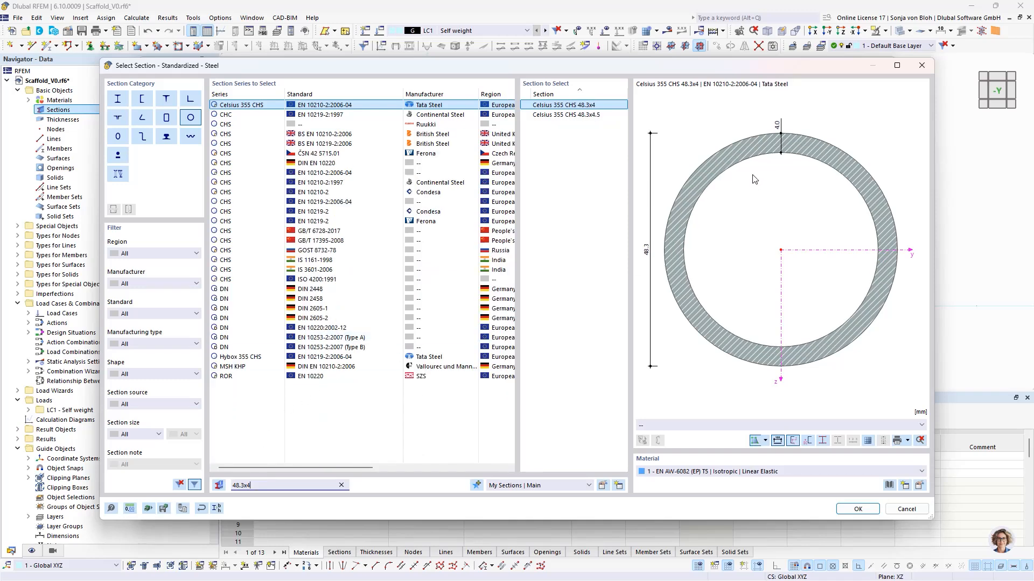
left_click(856, 509)
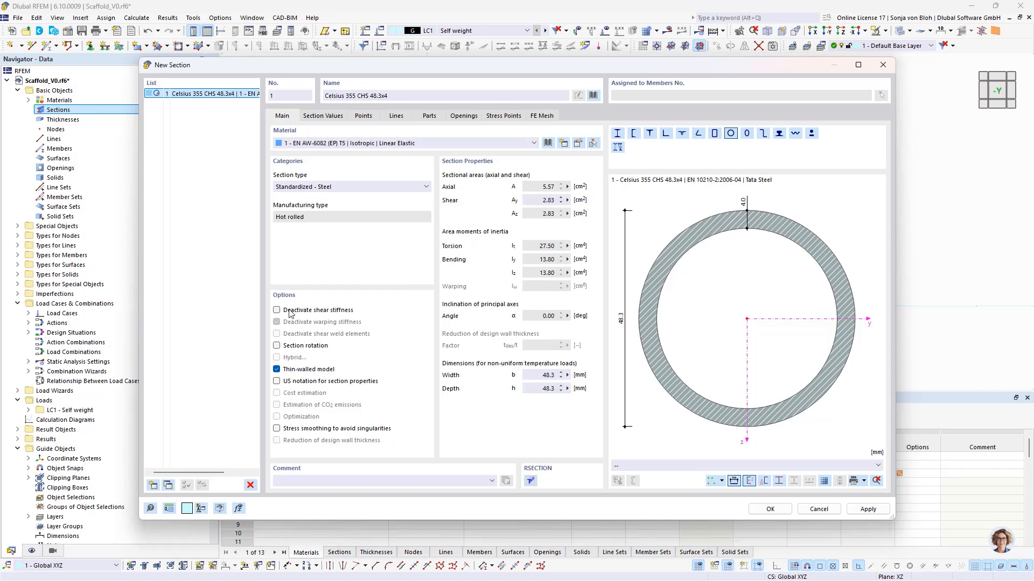
Add a second section, Celsius 355 CHS 48.3x3.2, from the standardized circular hollow sections, with the EN AW-6082 (EP) T5 material.
left_click(152, 485)
left_click(592, 96)
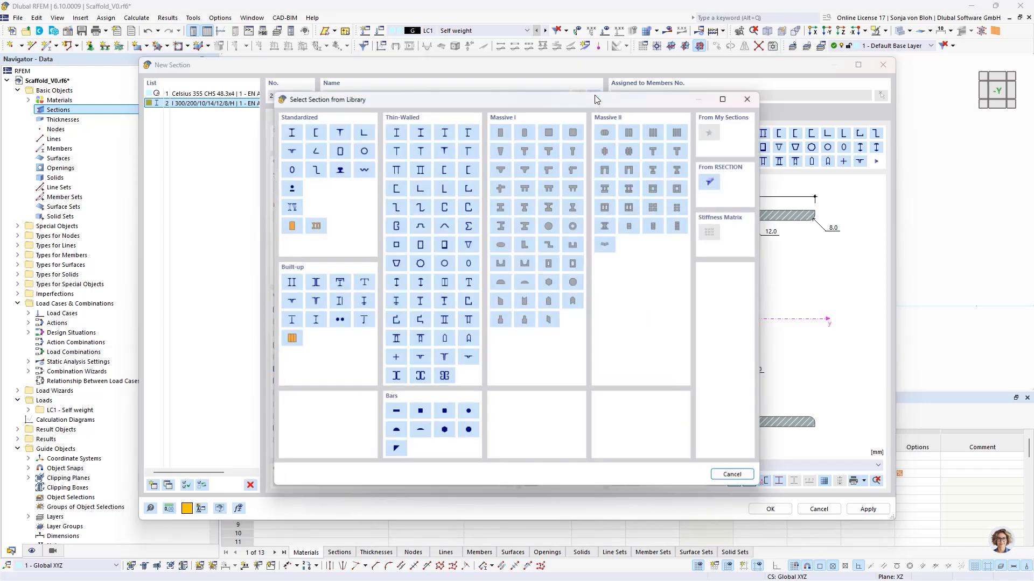
left_click(363, 150)
left_click(250, 486)
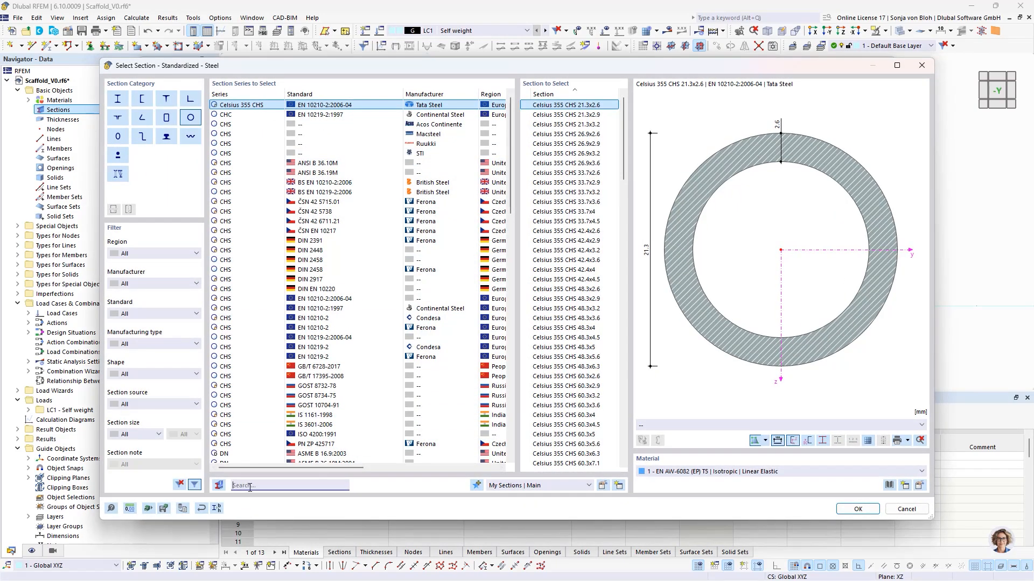
type("48")
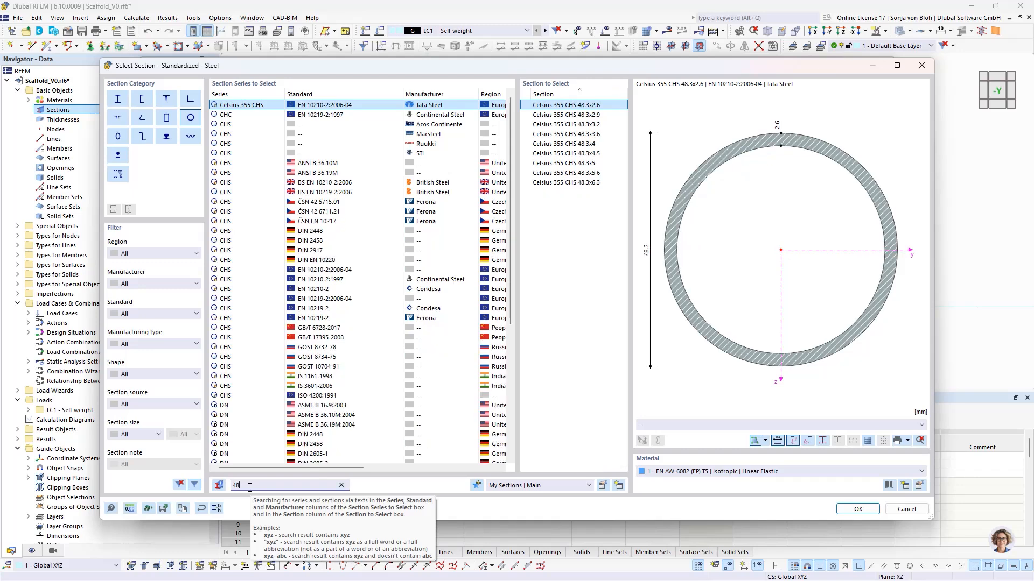
type(".")
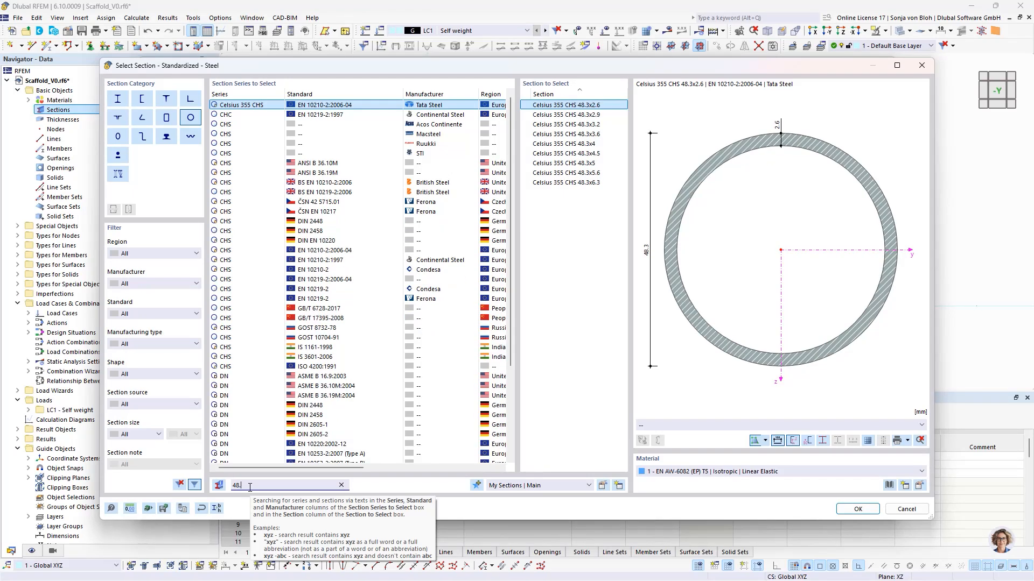
type("3x")
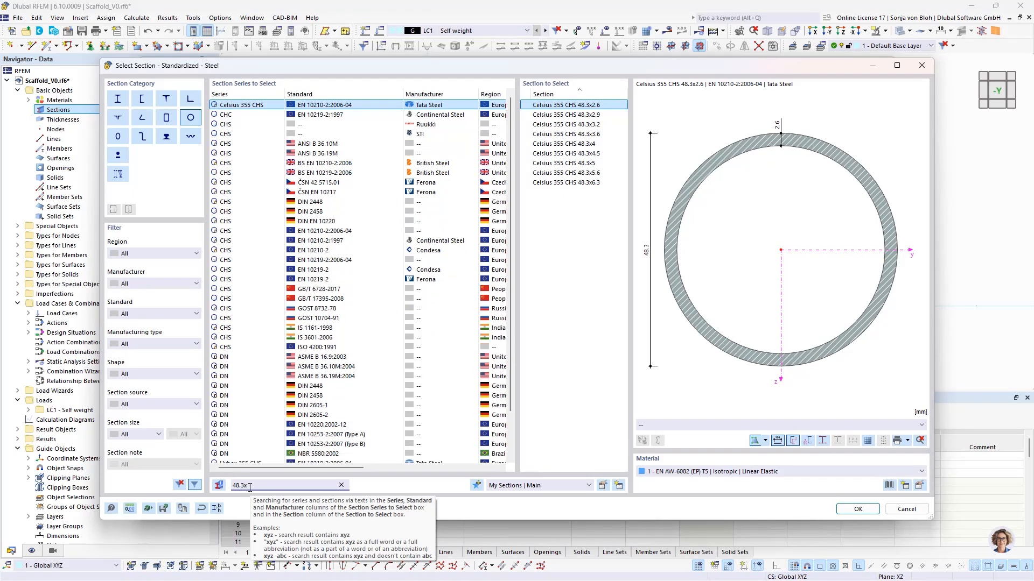
type("3.2")
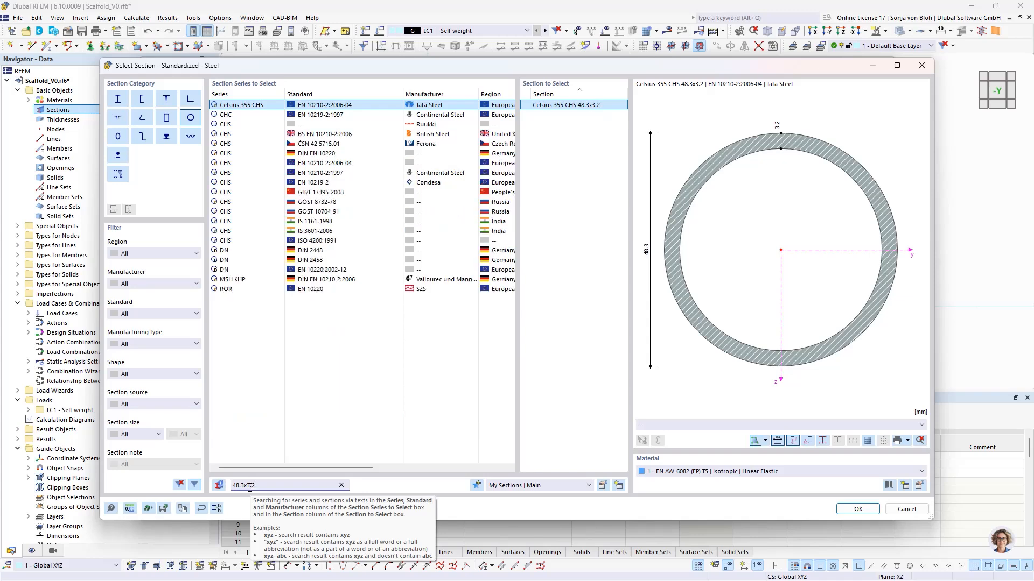
left_click(858, 510)
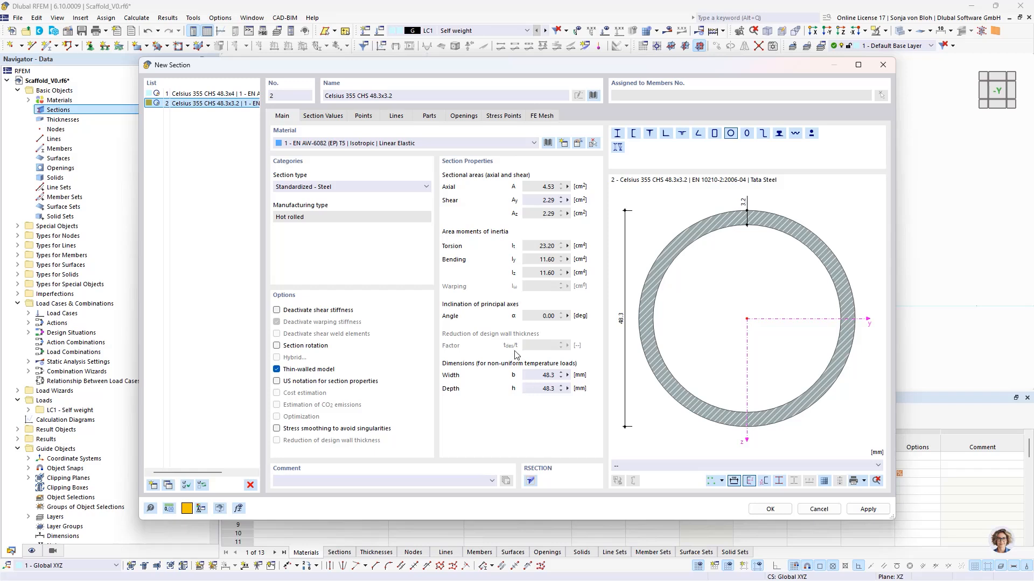
Add a third section with material S235 and choose the parametric thin-walled circular hollow shape from the library.
left_click(153, 486)
left_click(305, 144)
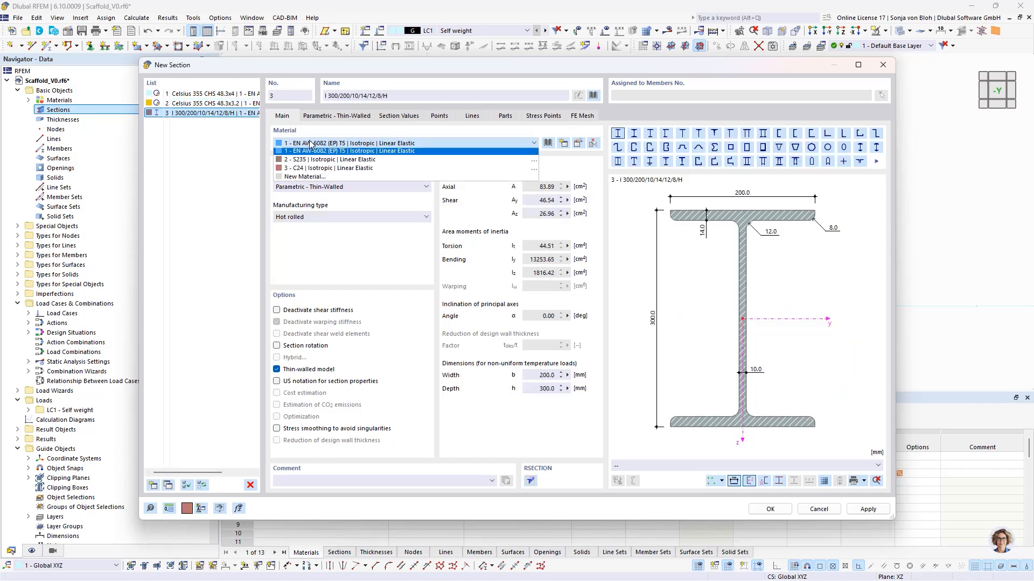
left_click(299, 163)
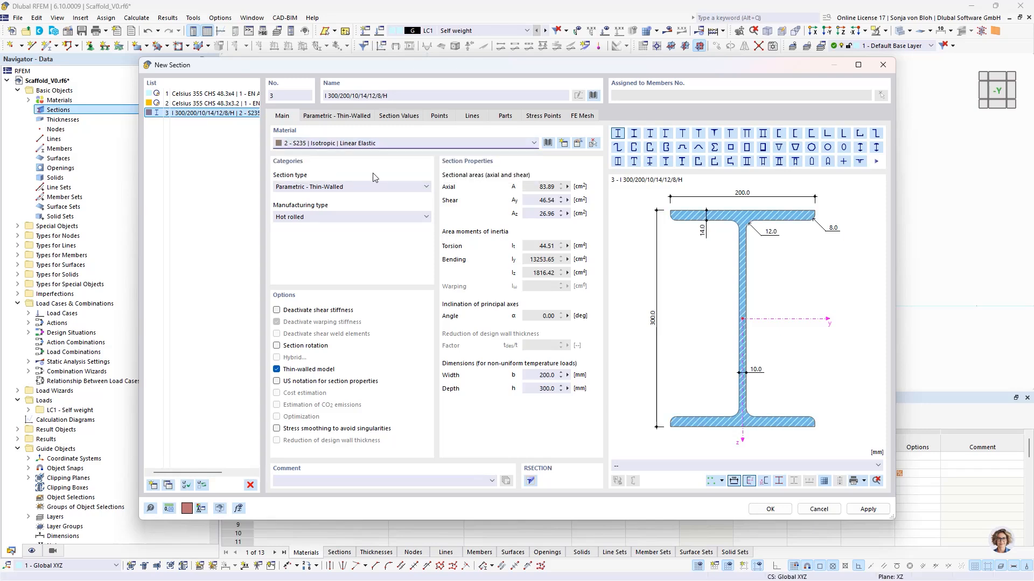
left_click(593, 95)
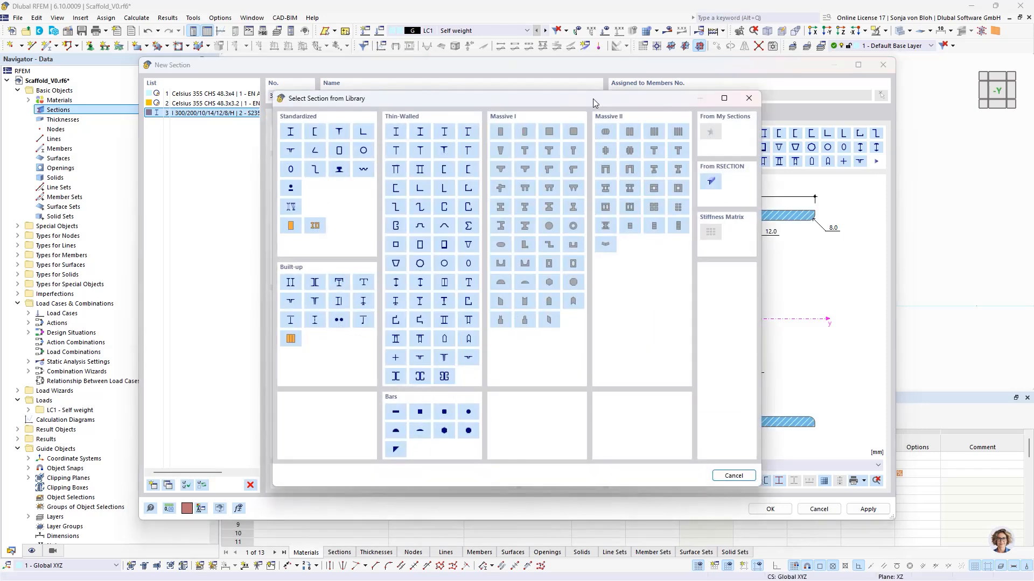
left_click(445, 265)
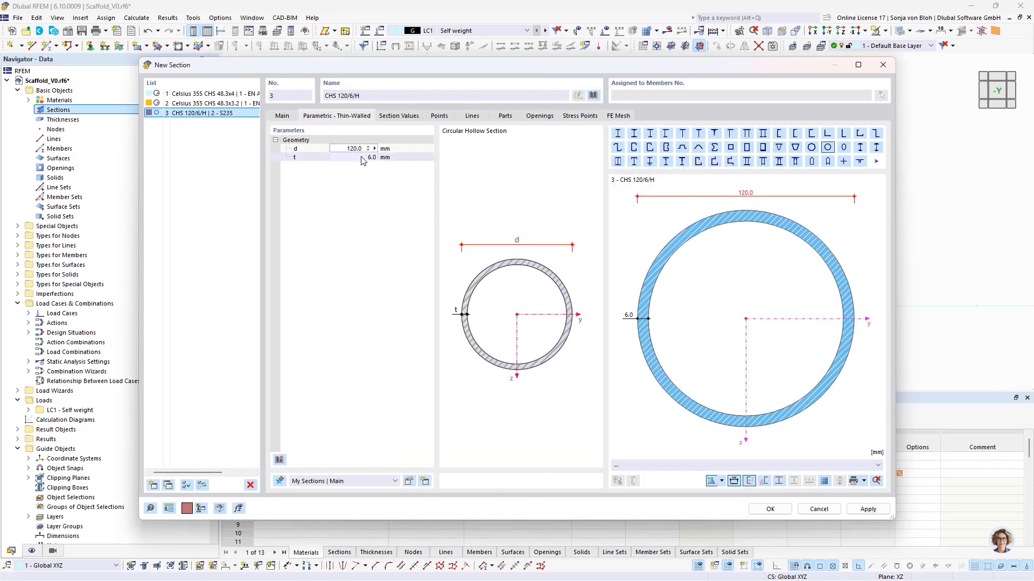
Set the S235 circular hollow section's diameter to 38 mm, wall thickness to 4 mm and manufacturing type to cold formed.
left_click(343, 148)
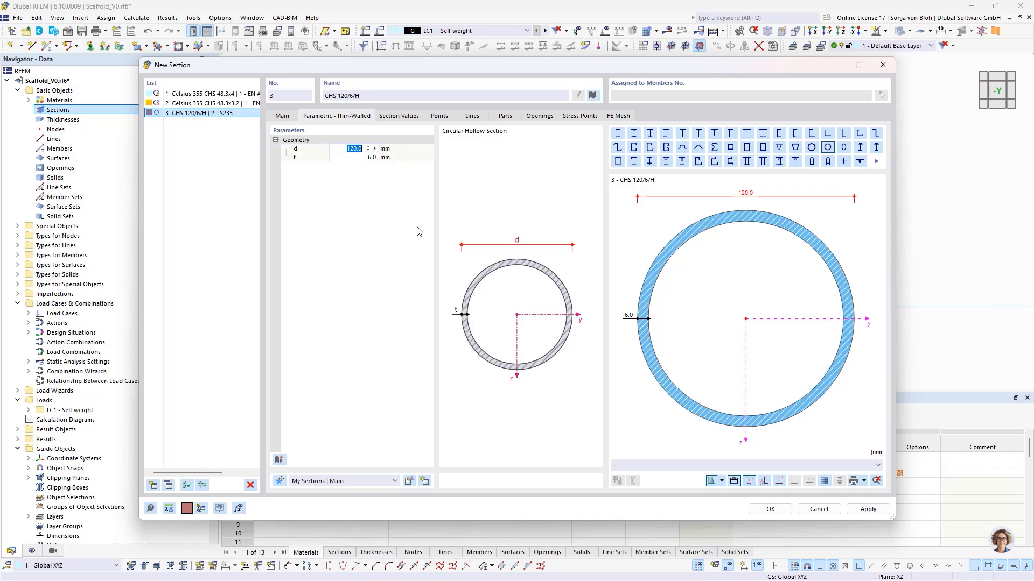
type("38")
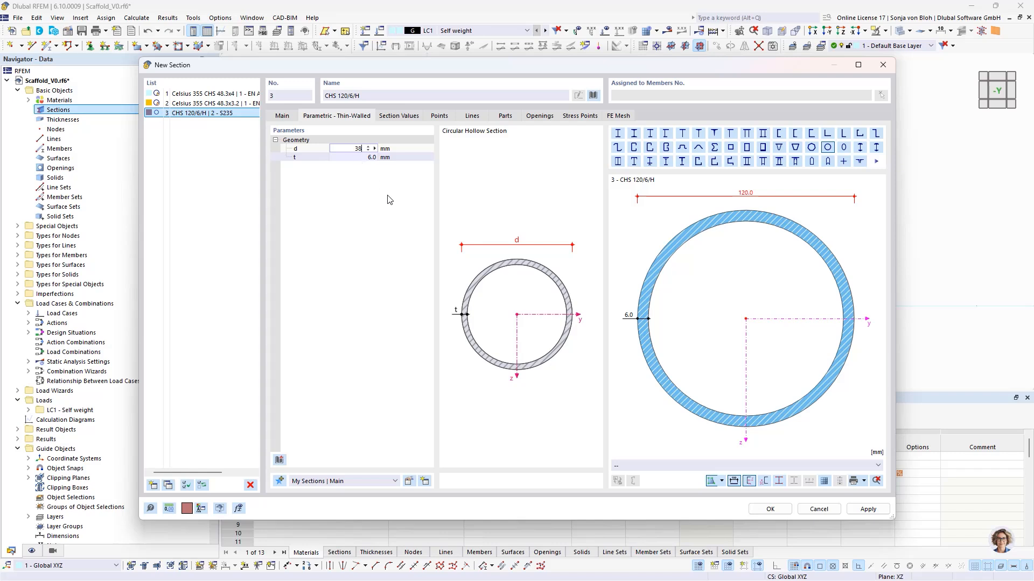
key("Tab")
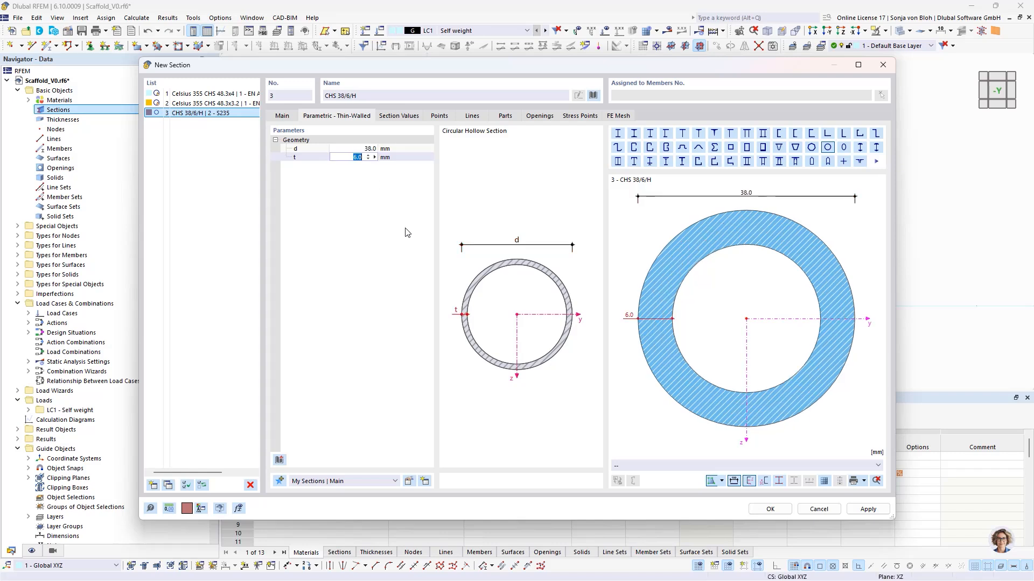
type("4")
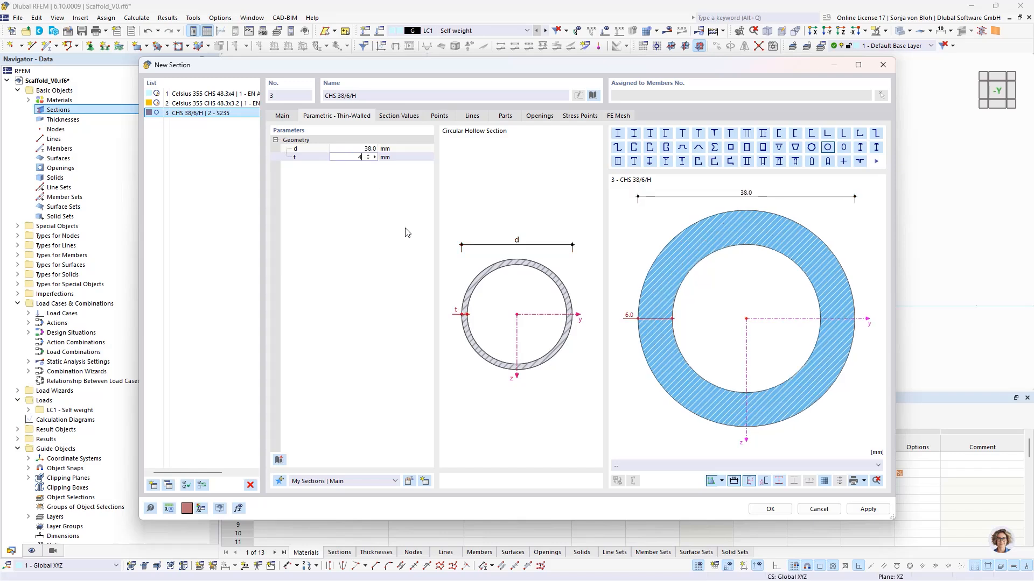
left_click(286, 119)
left_click(311, 216)
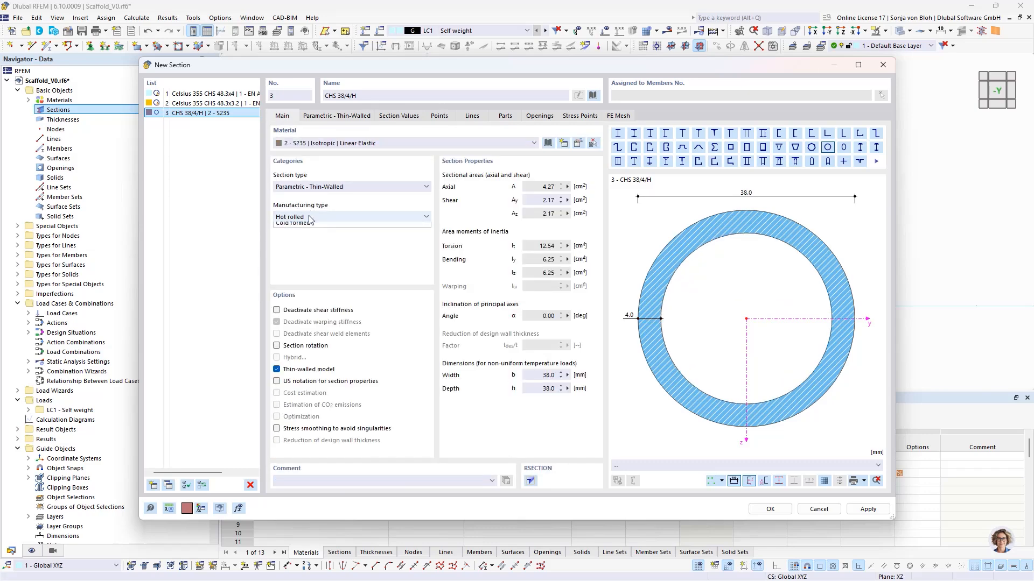
left_click(300, 235)
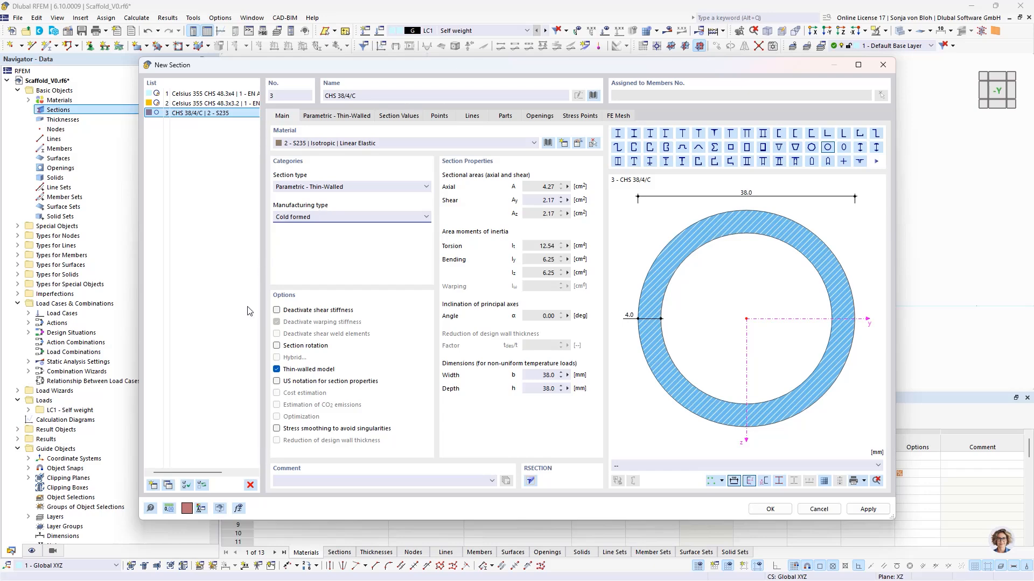
Add a fourth section with material C24 and choose the parametric massive rectangle from the section library.
left_click(153, 486)
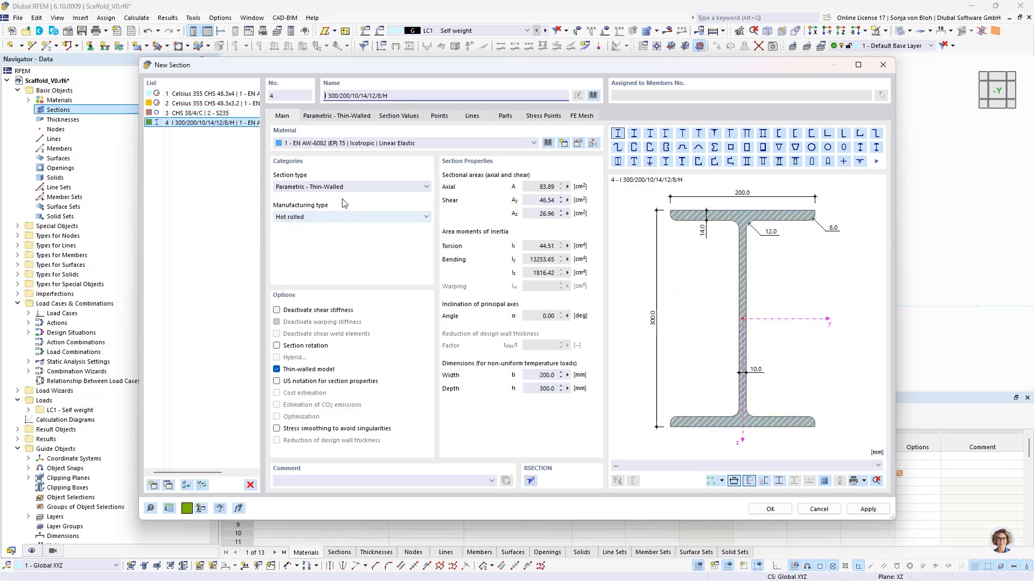
left_click(340, 144)
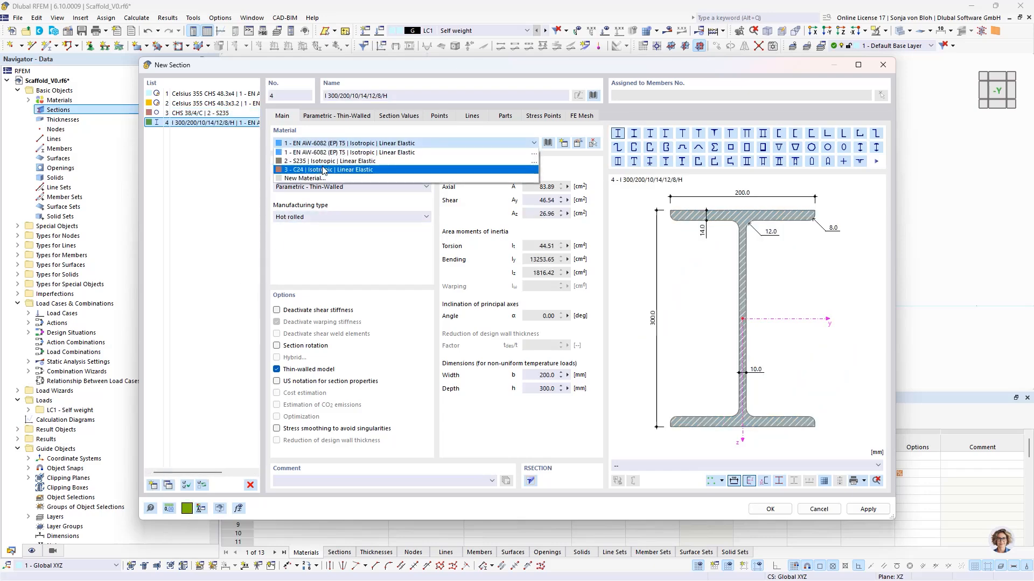
left_click(319, 170)
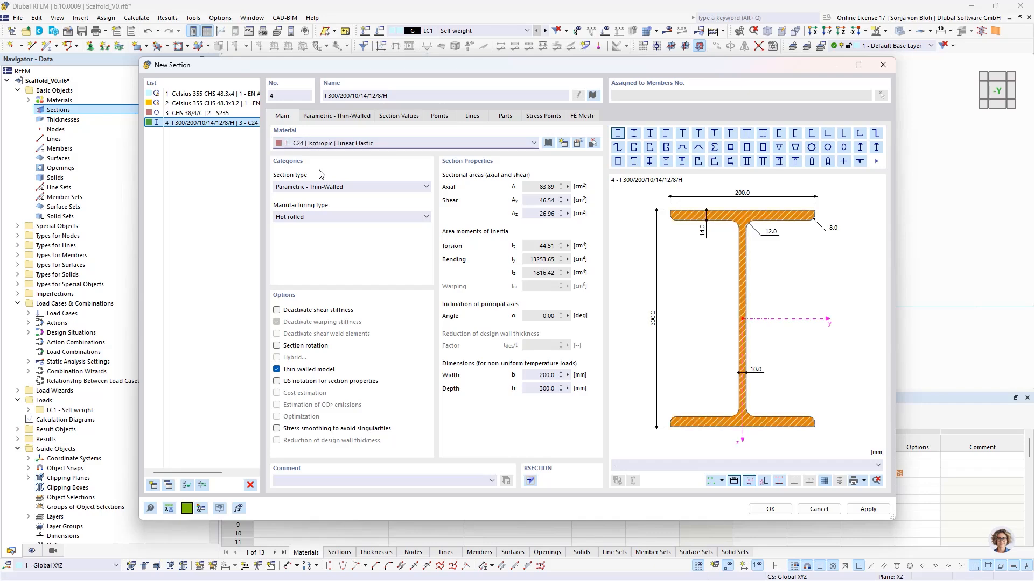
left_click(593, 95)
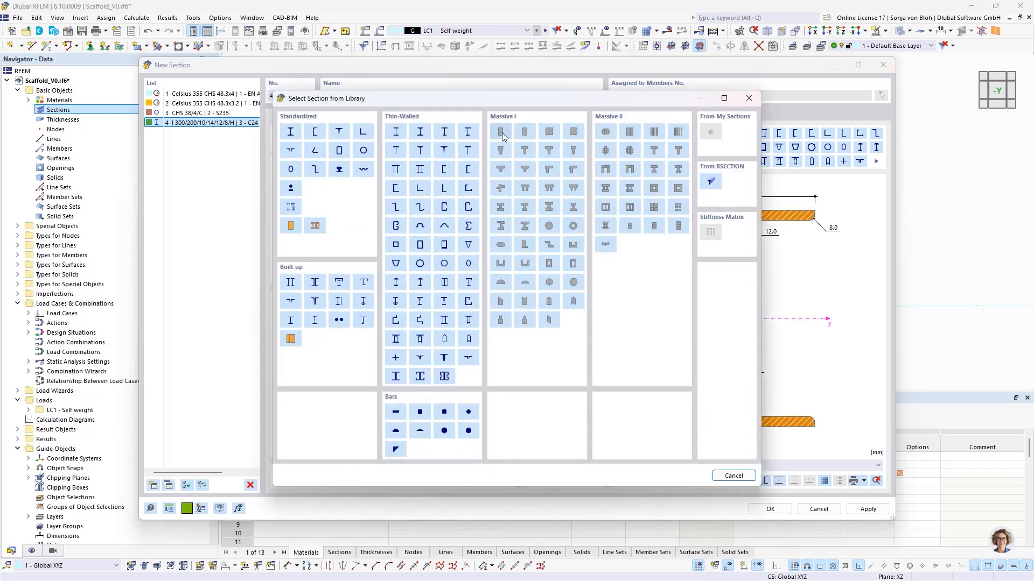
key("Escape")
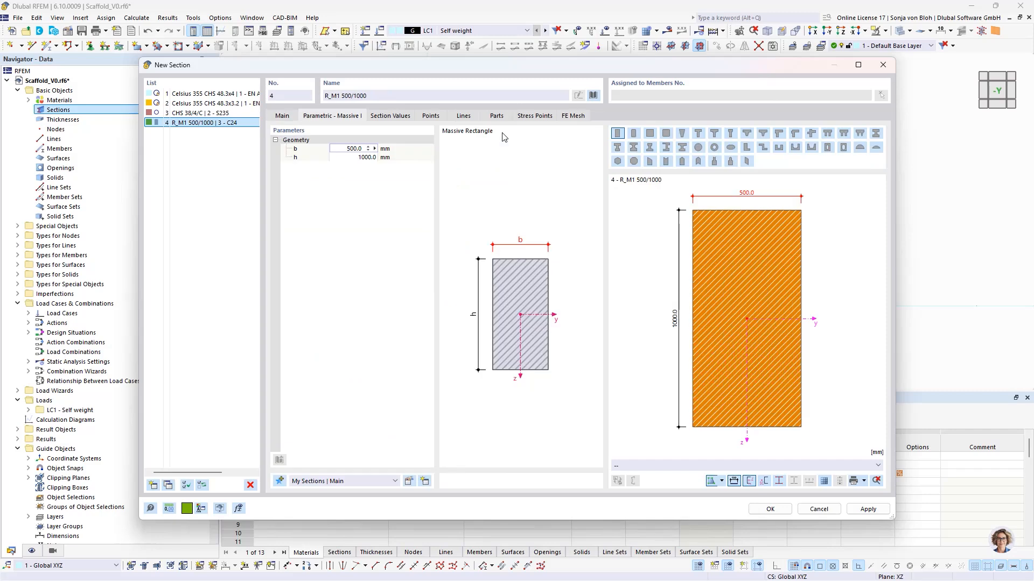
Set the C24 rectangular section to 320 mm wide and 40 mm high, and save all the section definitions.
left_click_drag(346, 149, 365, 149)
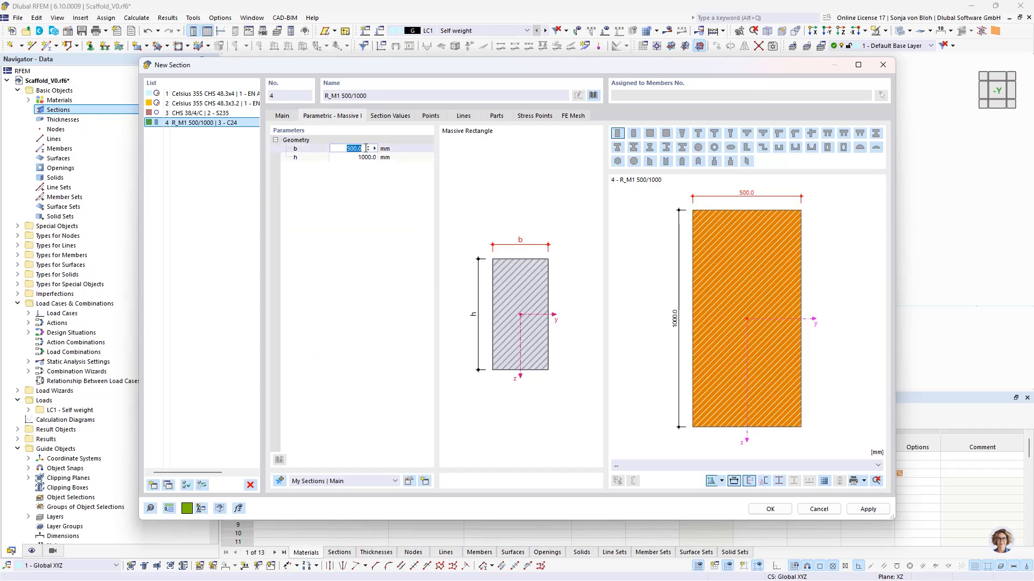
type("320")
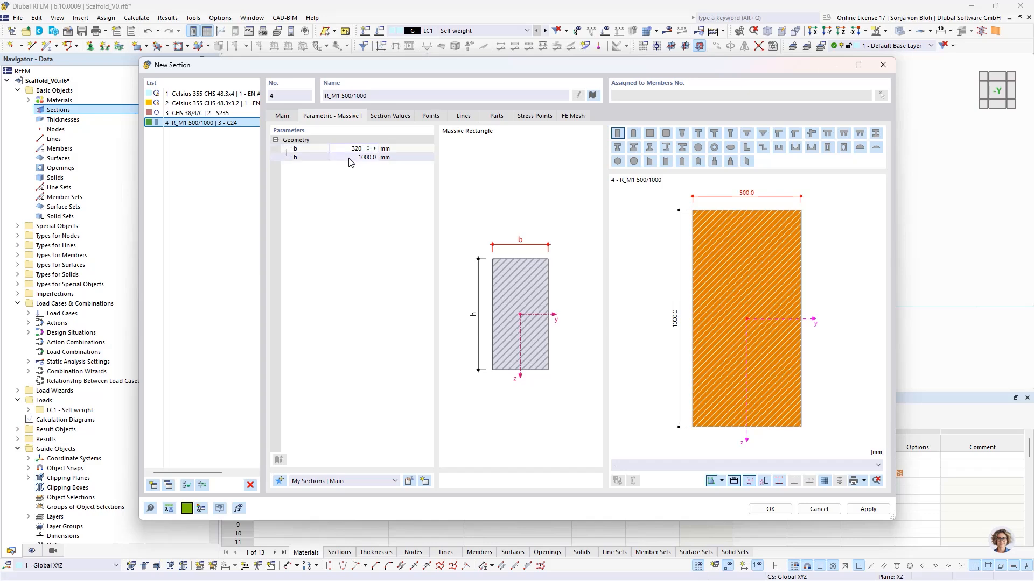
key("Tab")
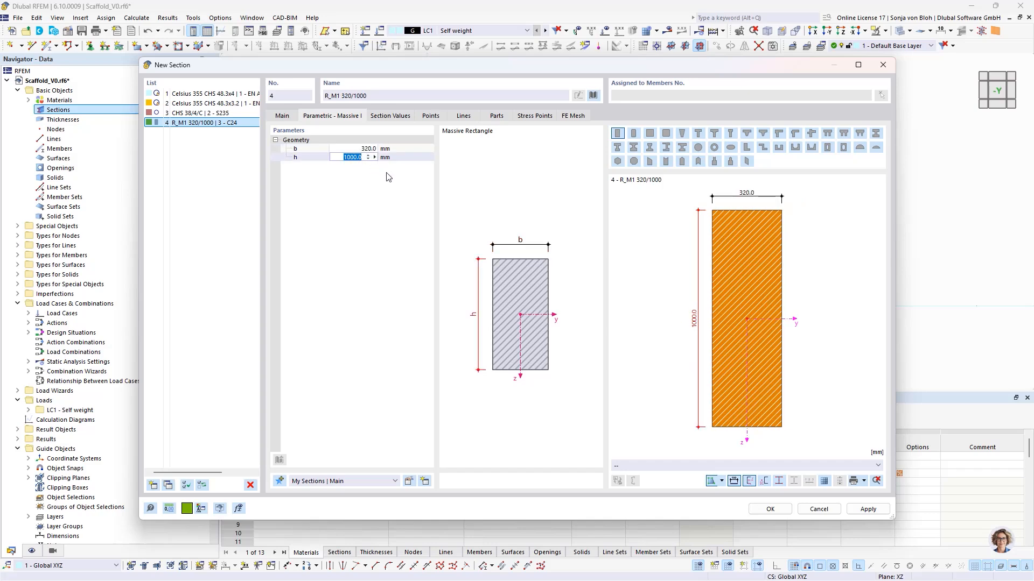
type("40")
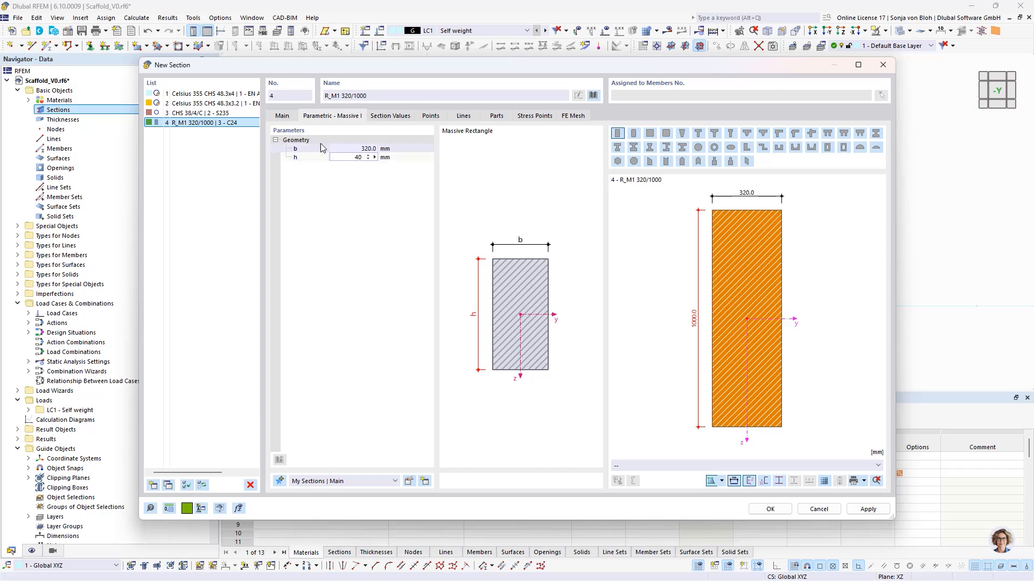
key("Return")
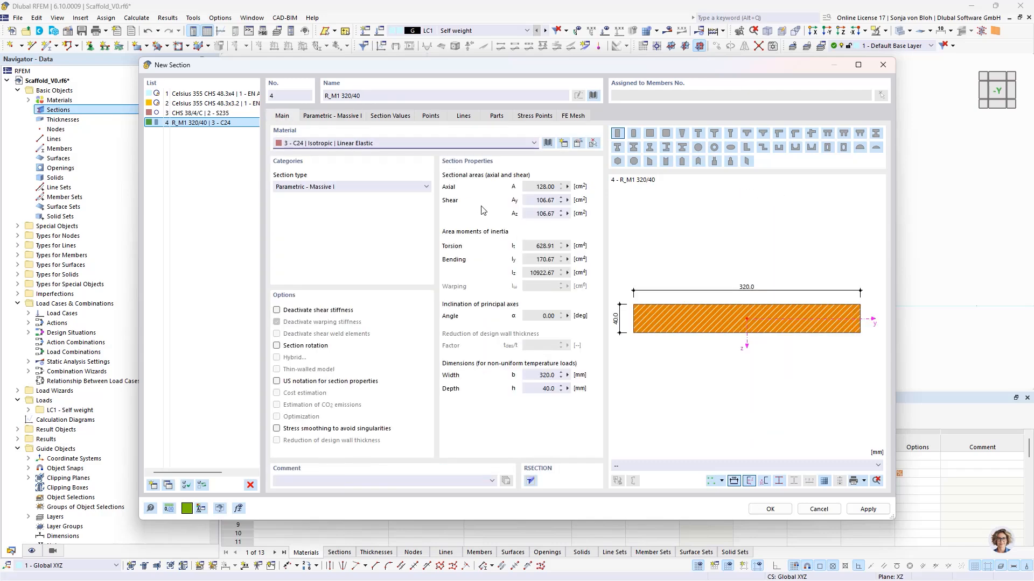
left_click(769, 509)
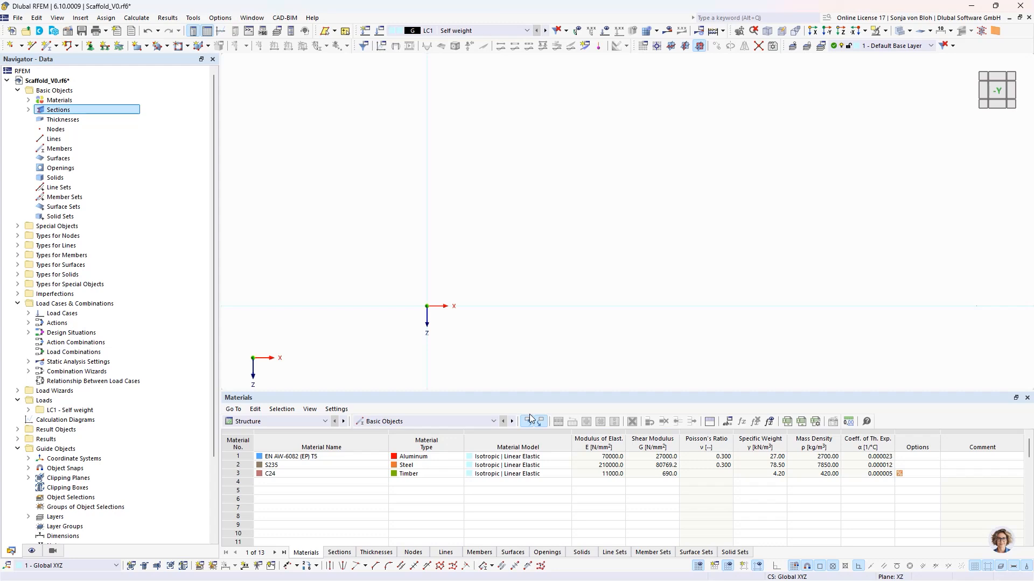
Start a general single beam member with the comment "Base Jack" and the S235 section CHS 38/4/C.
left_click(57, 46)
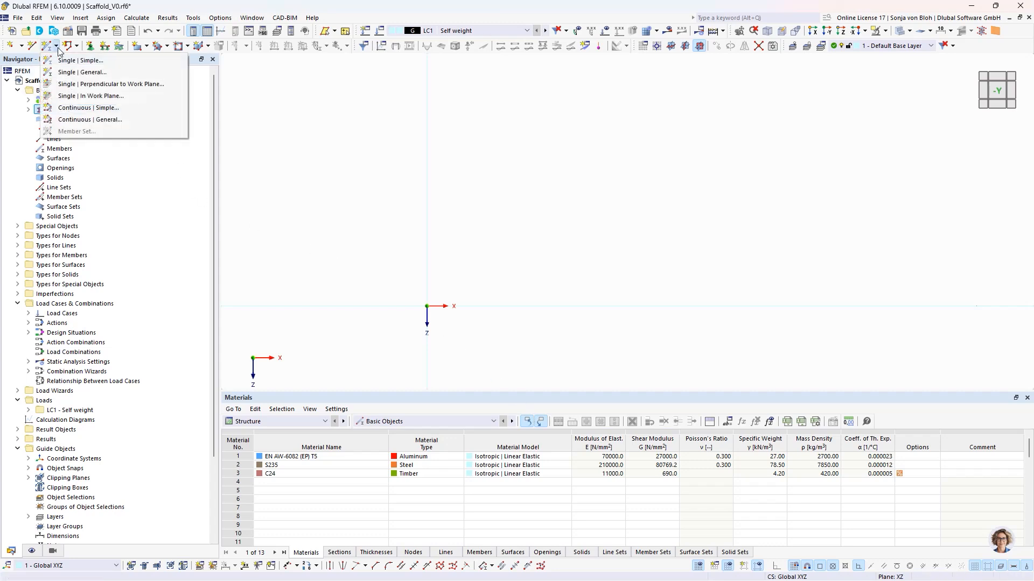
left_click(62, 72)
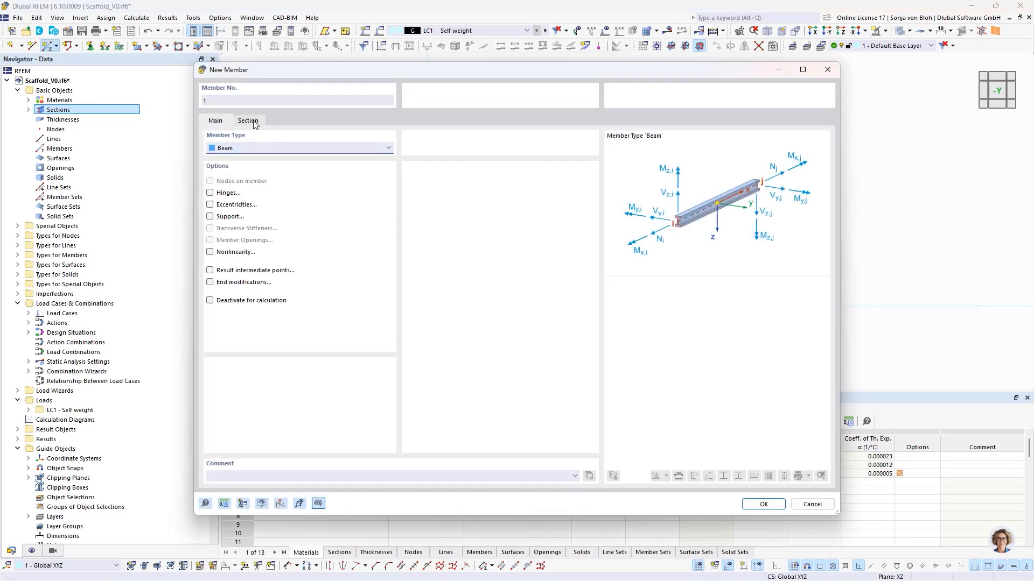
left_click(219, 474)
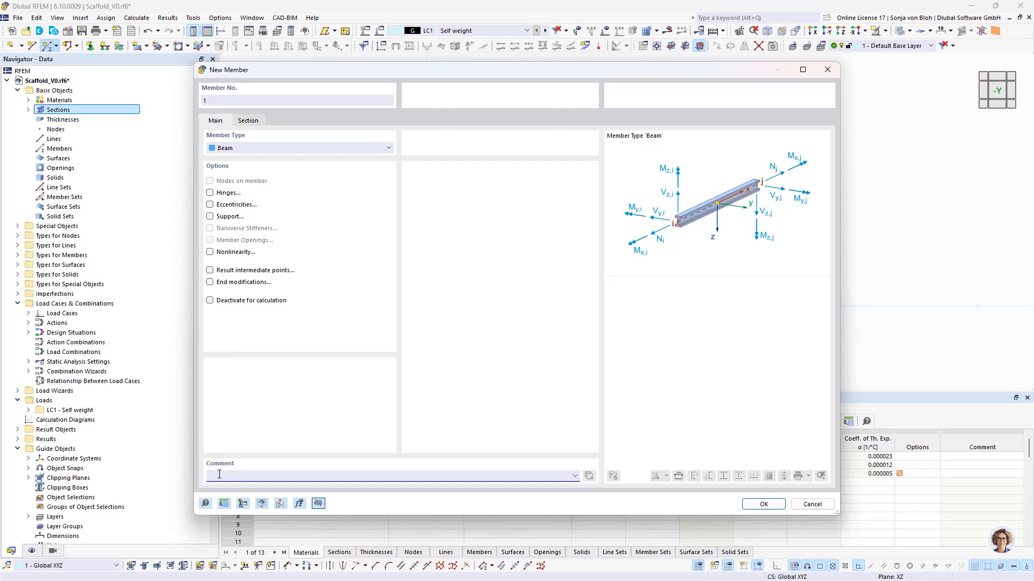
type("Base Jack")
left_click(255, 124)
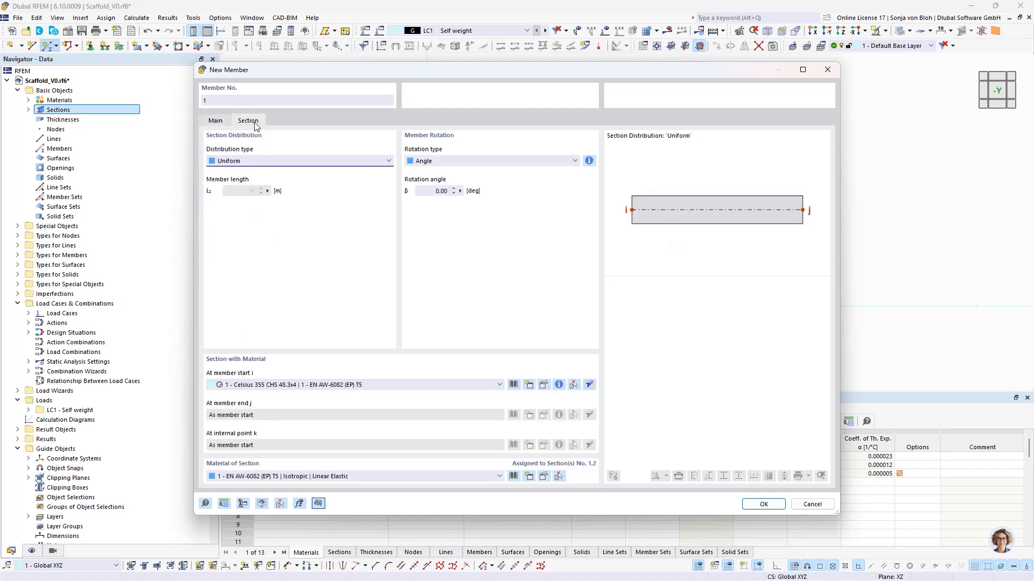
left_click(344, 384)
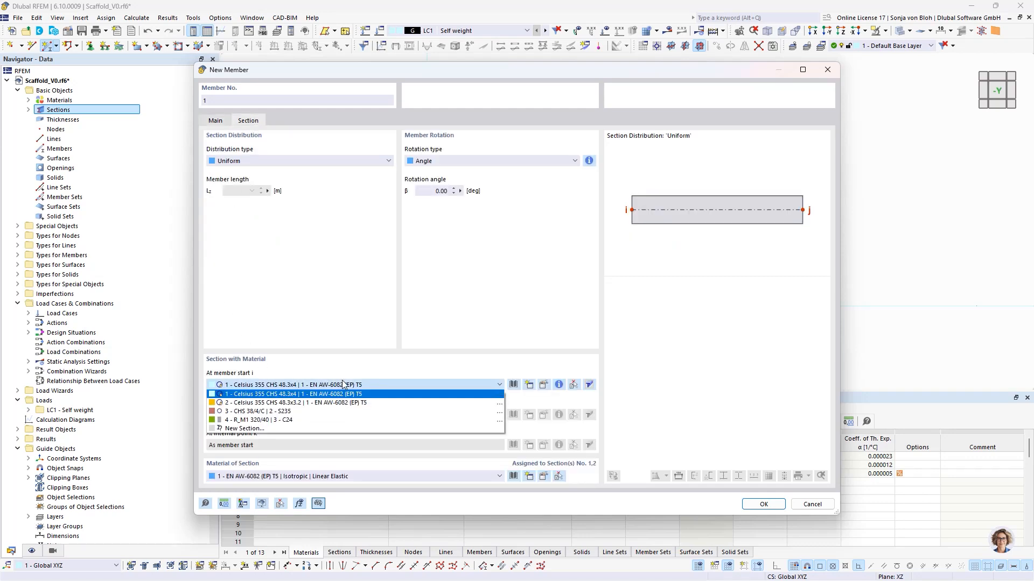
left_click(299, 412)
left_click(764, 504)
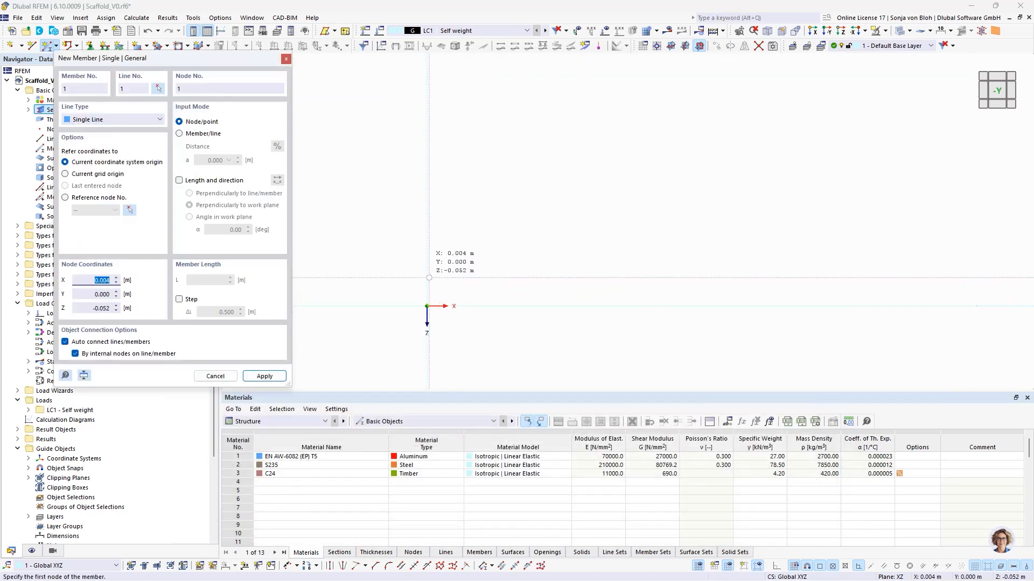
Place the base jack vertically upward from the origin, defined by a length of 0.4 m and an angle in the work plane.
left_click(179, 181)
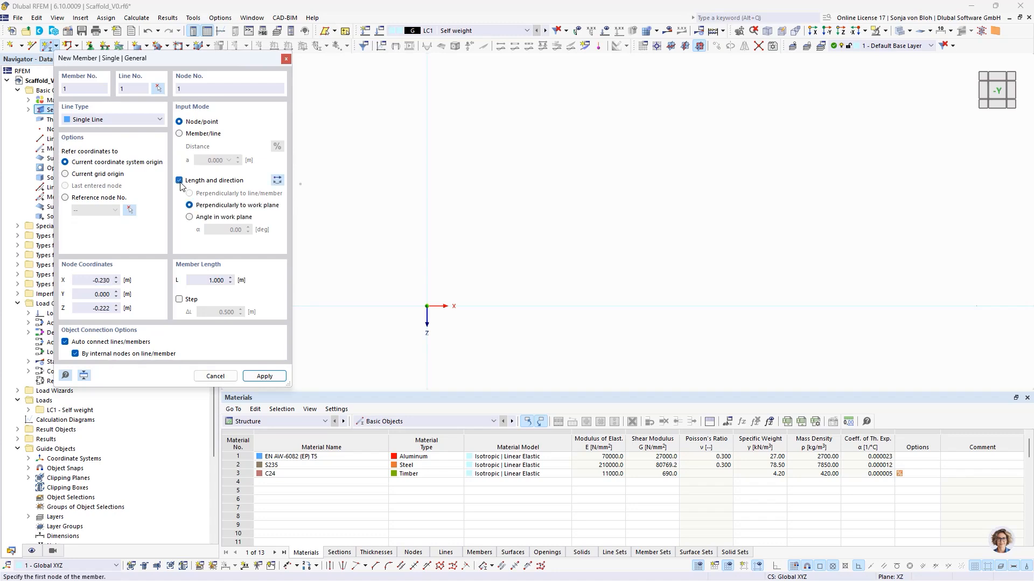
left_click(190, 218)
left_click(215, 280)
type("0,4")
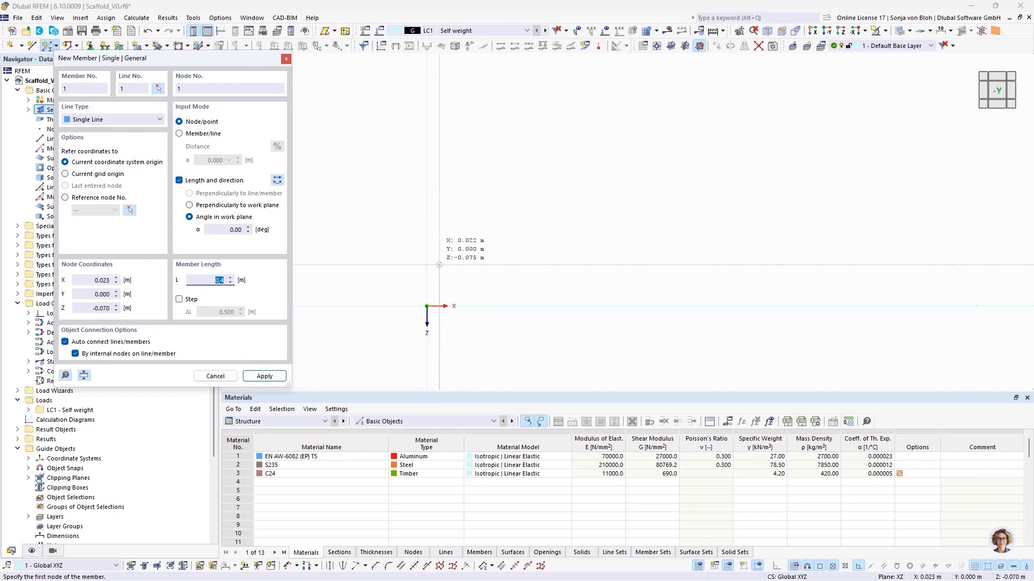
left_click(277, 182)
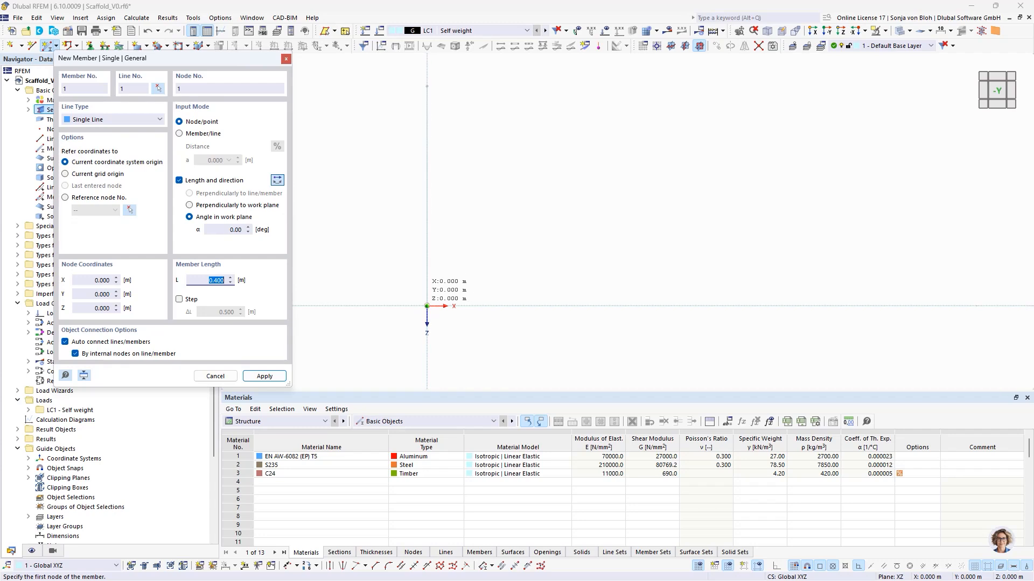
left_click(427, 306)
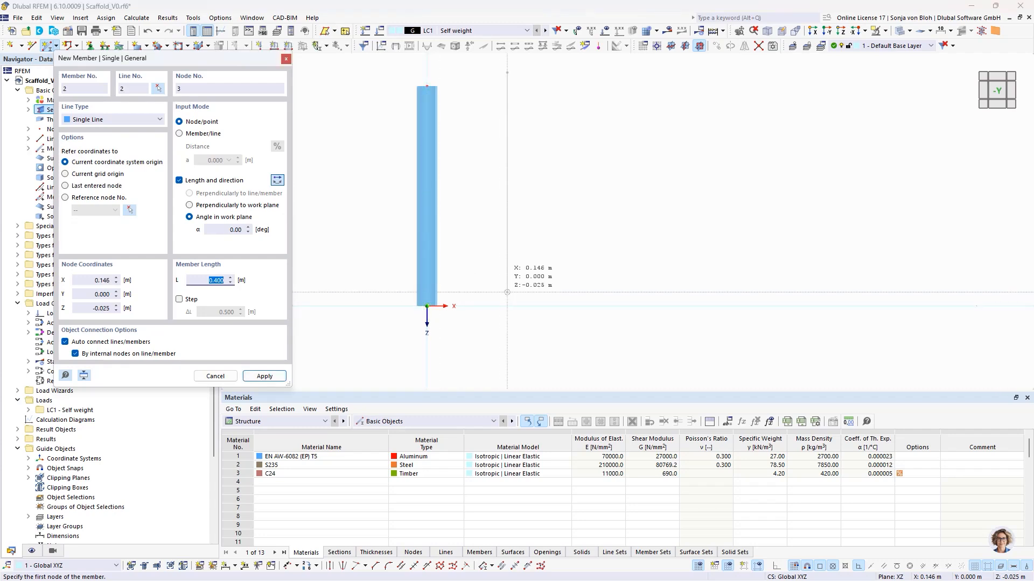
key("Escape")
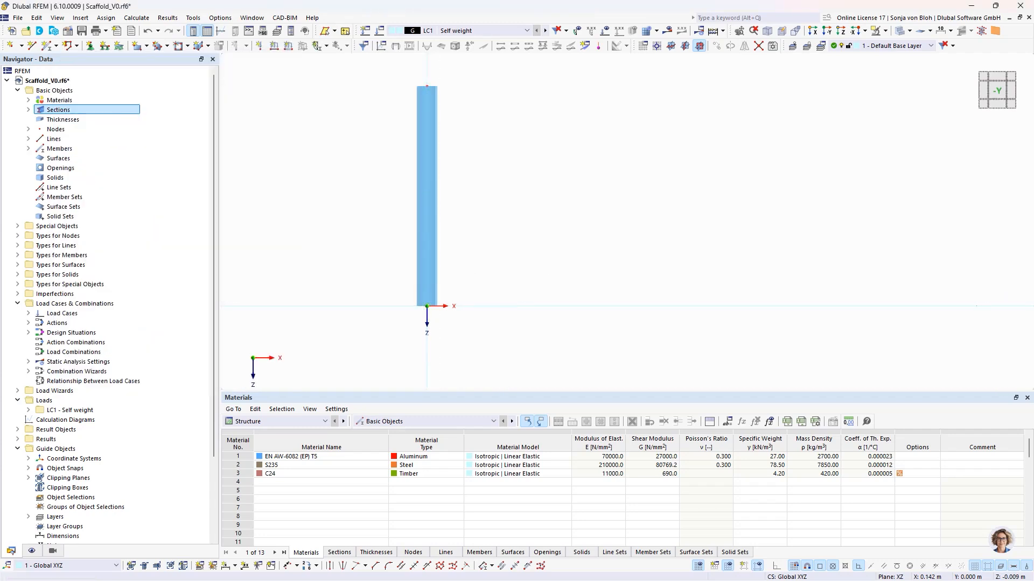
Add a new nodal support to the base jack's lower node, with uZ set to fail all if PZ is negative.
double_click(429, 308)
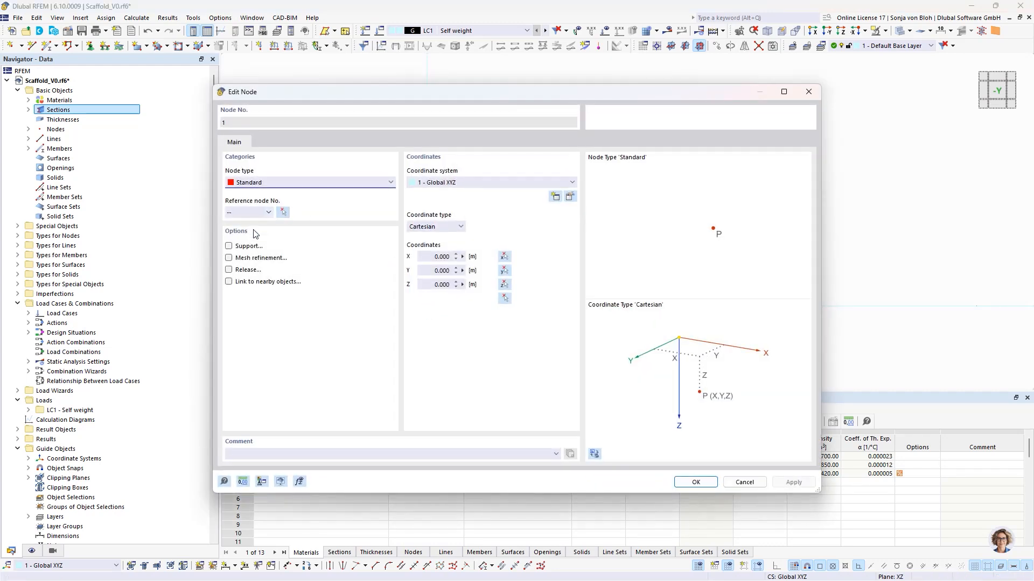
left_click(228, 246)
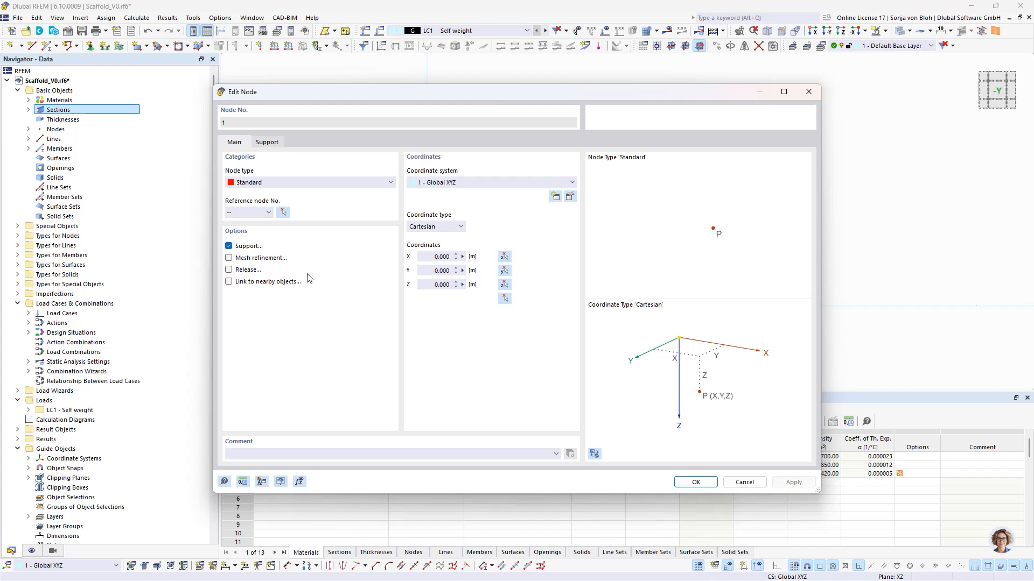
left_click(267, 142)
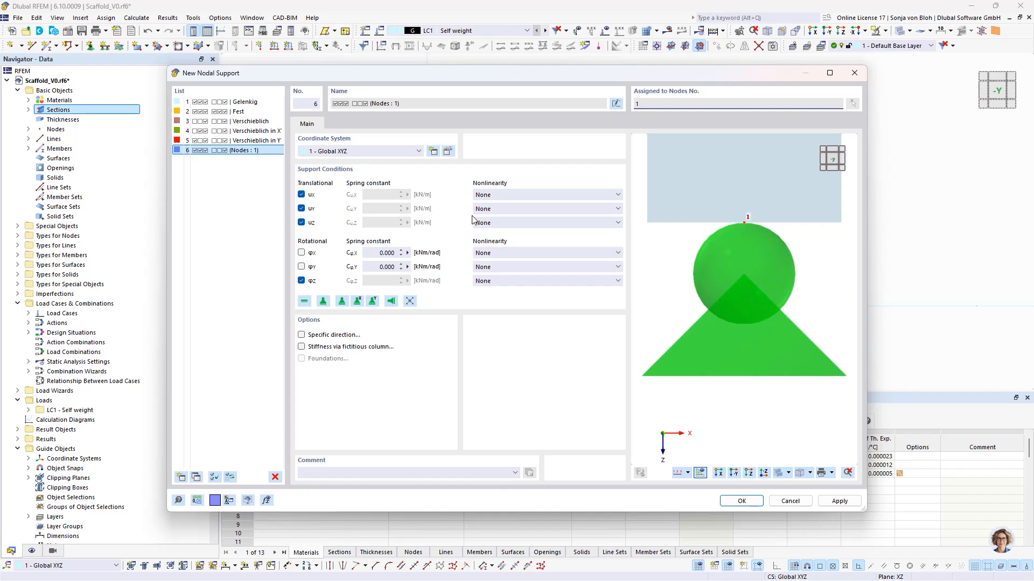
left_click(581, 225)
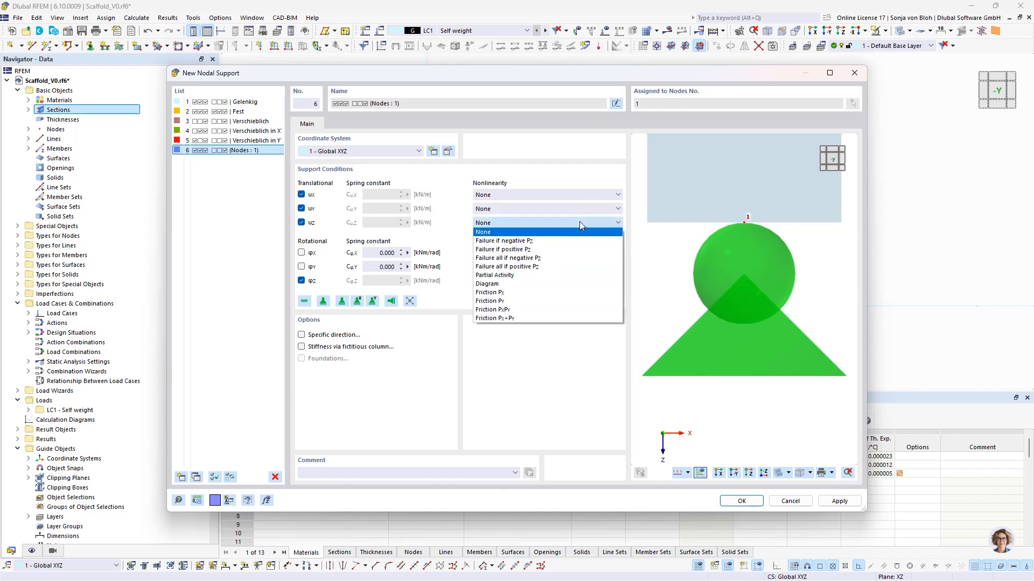
left_click(551, 259)
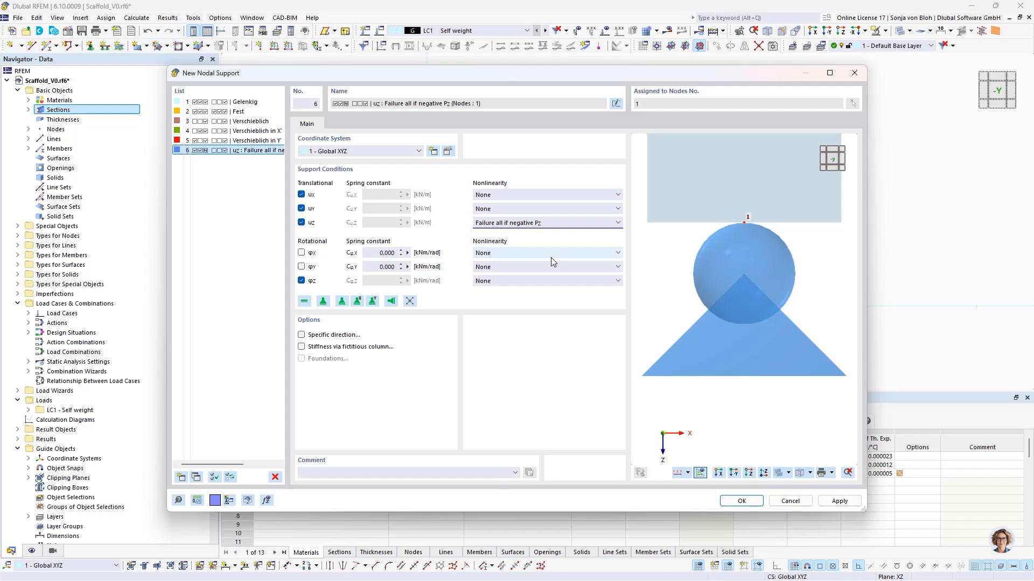
Set the nonlinearity of the support's uX and uY translations to Friction PZ.
left_click(581, 195)
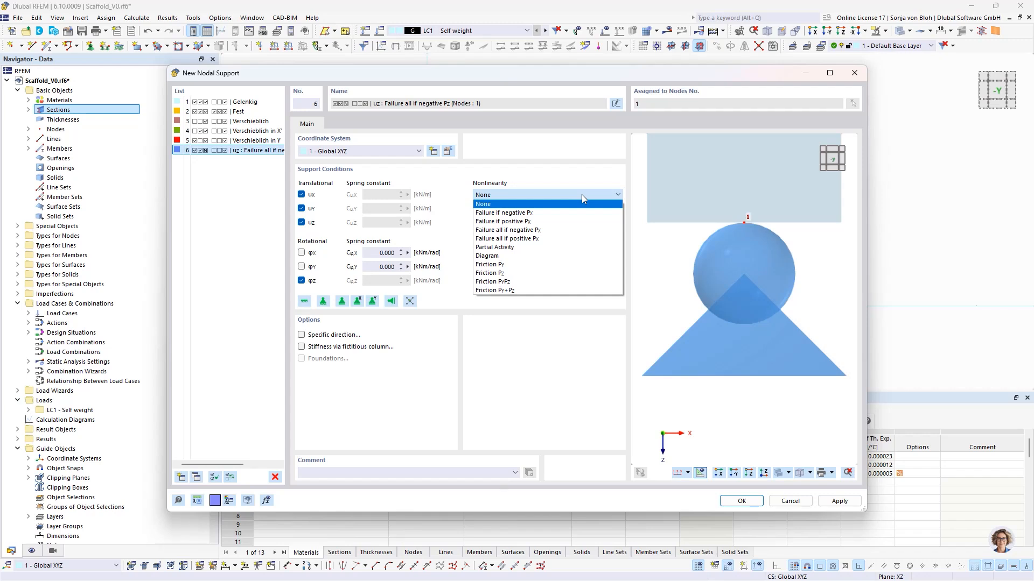
left_click(519, 273)
left_click(520, 209)
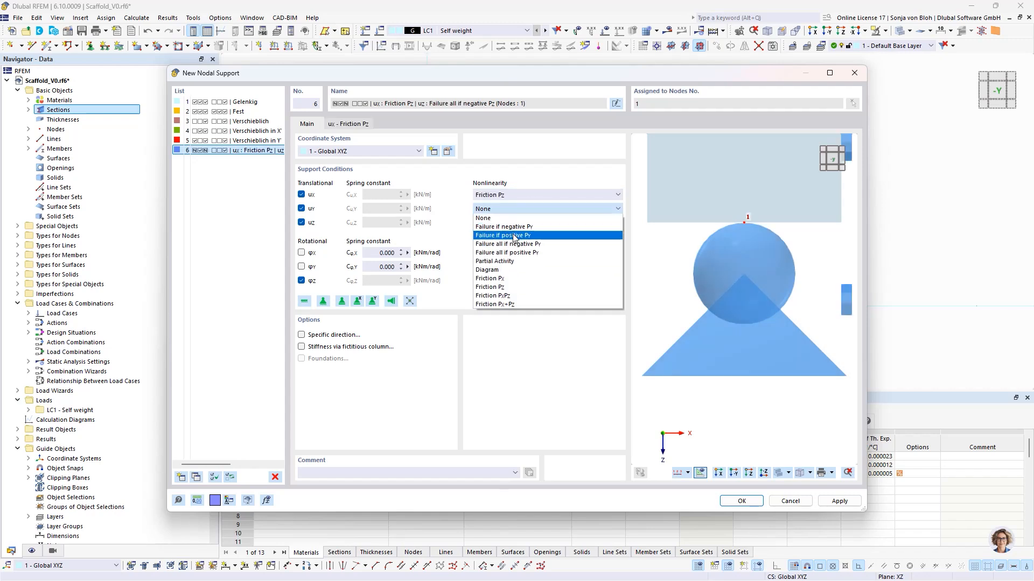
left_click(506, 287)
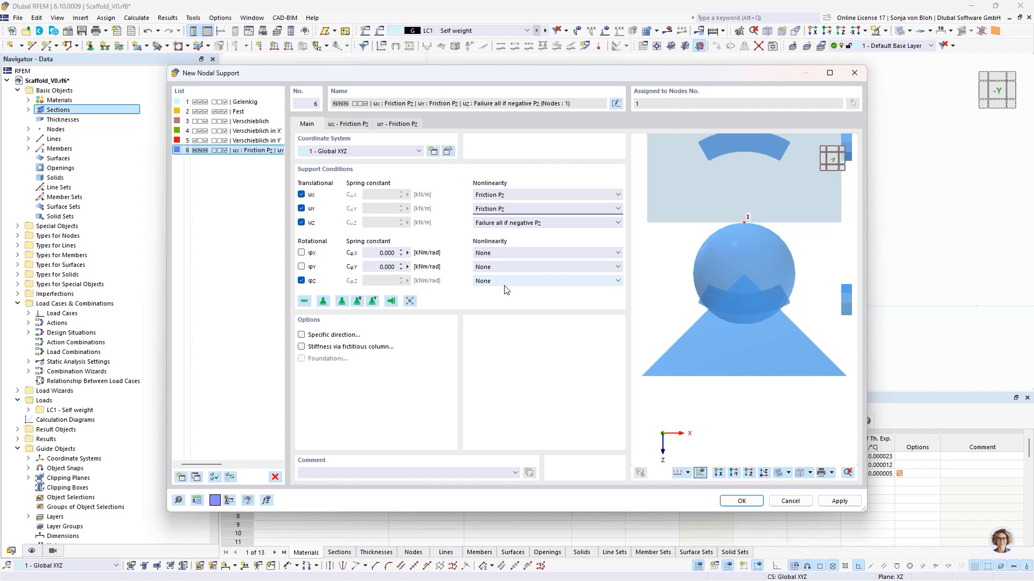
Set the support's friction coefficients to 0.85 in both the X and Y directions.
left_click(354, 124)
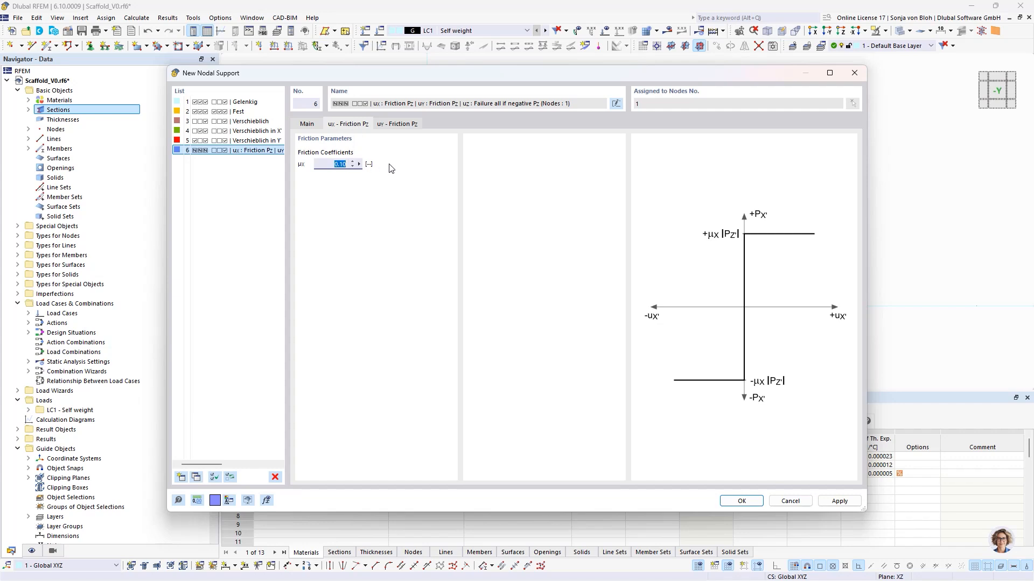
type("0,85")
left_click(402, 124)
type("0,8")
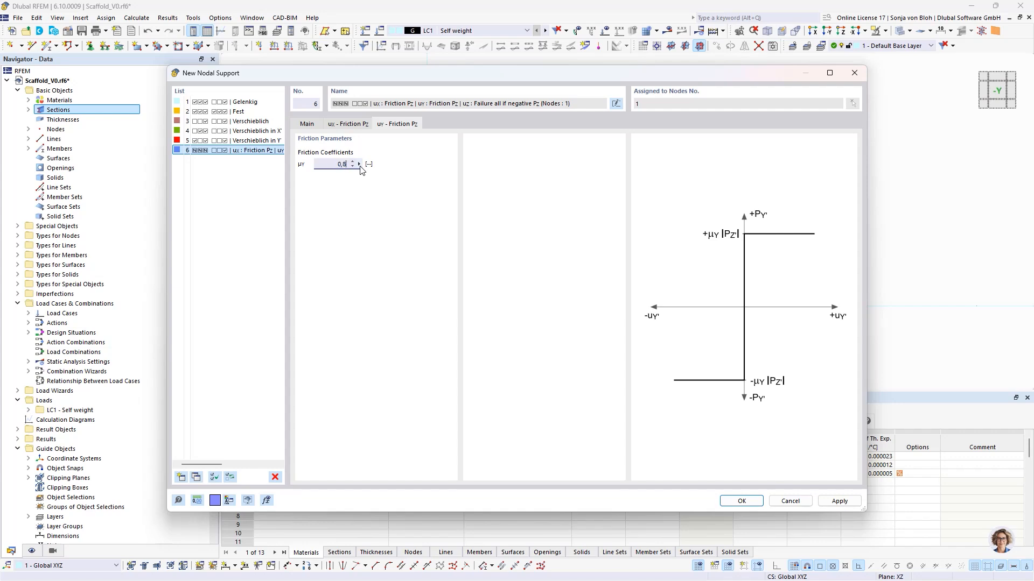
type("5")
Assign the Scaffolding Hinge nonlinearity to the support's rotation about X.
left_click(307, 125)
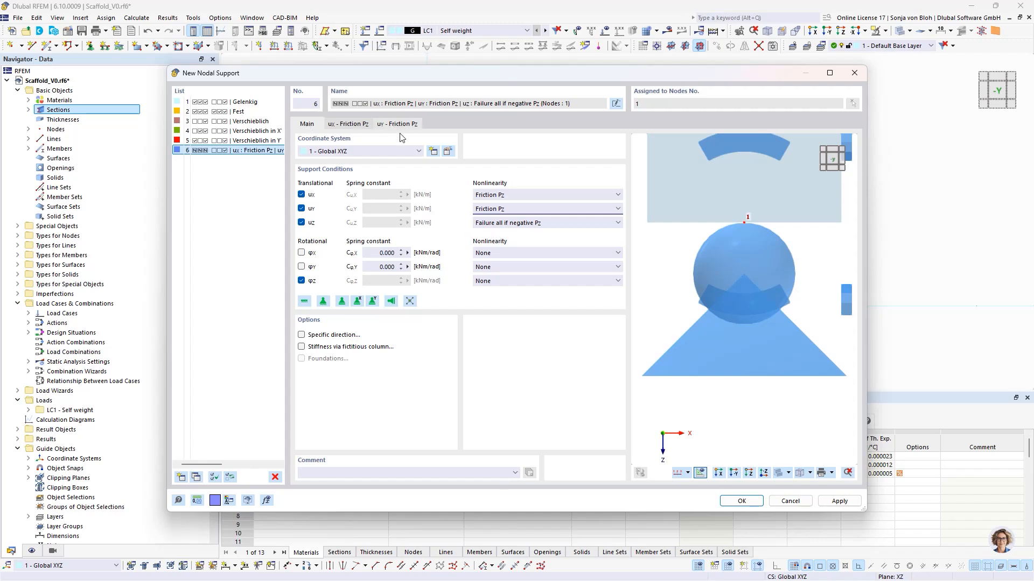
left_click(541, 252)
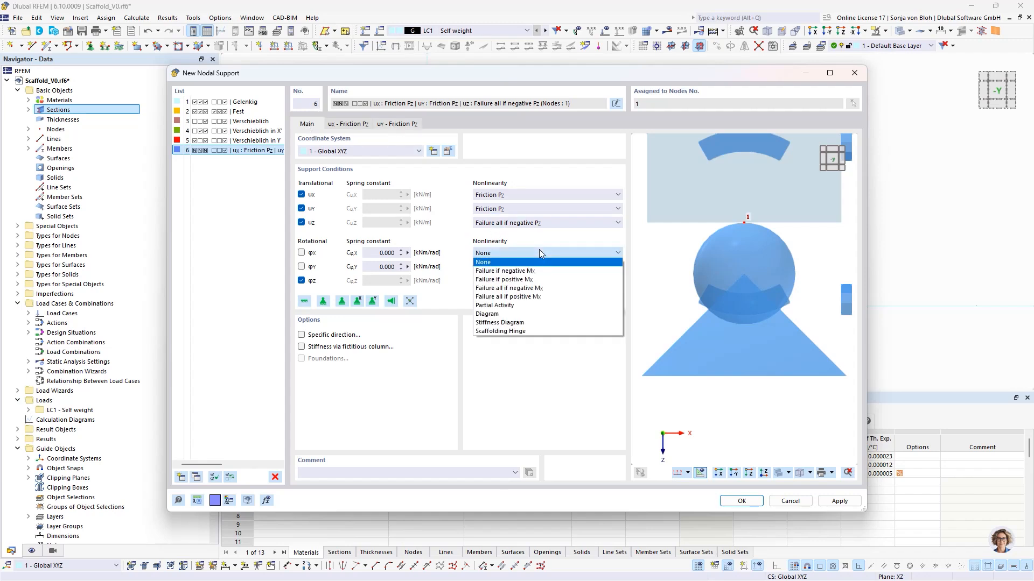
left_click(518, 332)
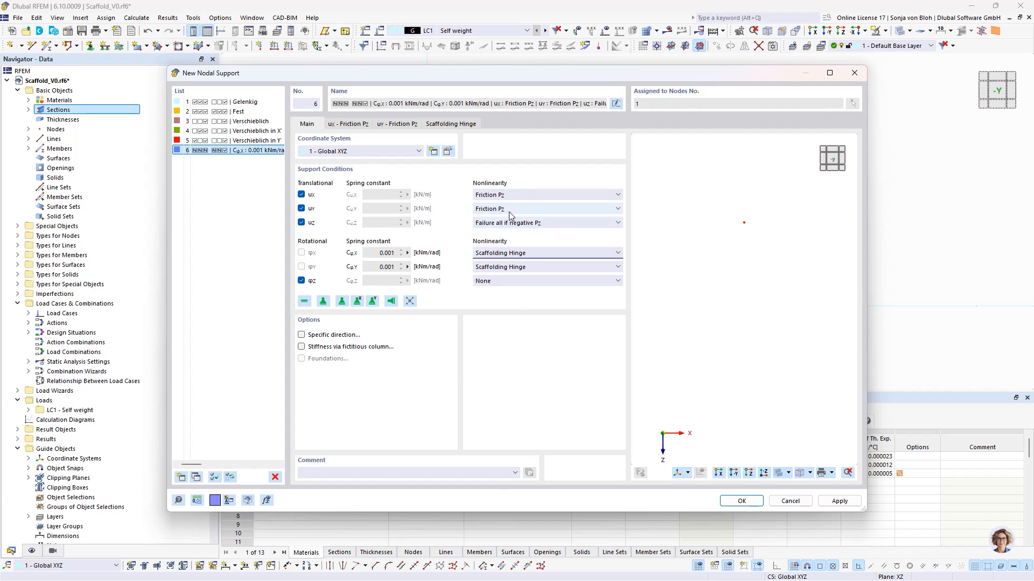
Set the scaffolding hinge's slip to PI/180*1000 mrad and its stiffness to 30 kNm/rad.
left_click(458, 124)
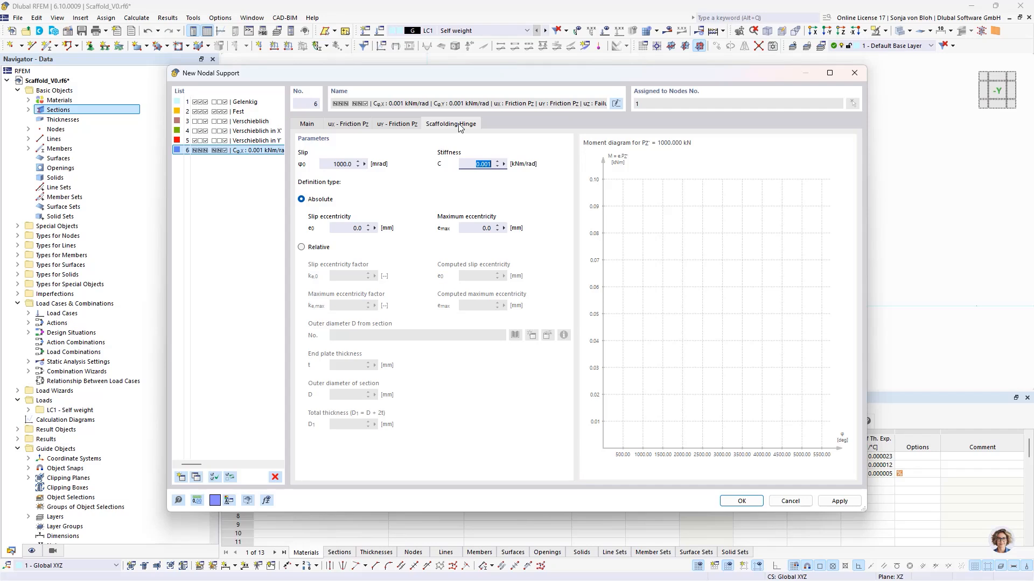
left_click(332, 165)
type("PI/180*1000")
left_click(474, 167)
double_click(464, 168)
type("30")
Define the hinge eccentricities as relative, using the outer diameter of section CHS 38/4/C and an end plate thickness of 10 mm.
left_click(307, 248)
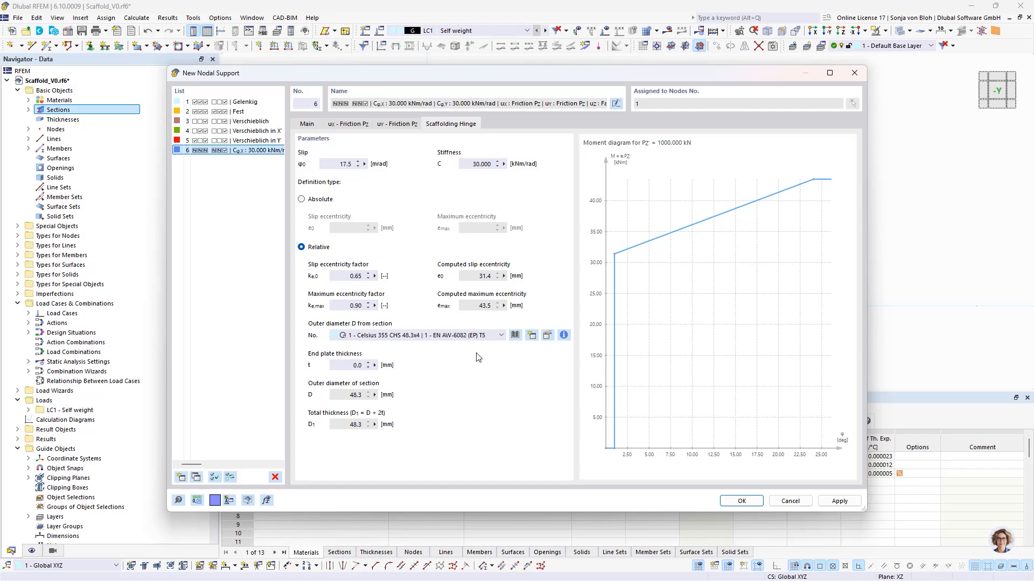
left_click(500, 336)
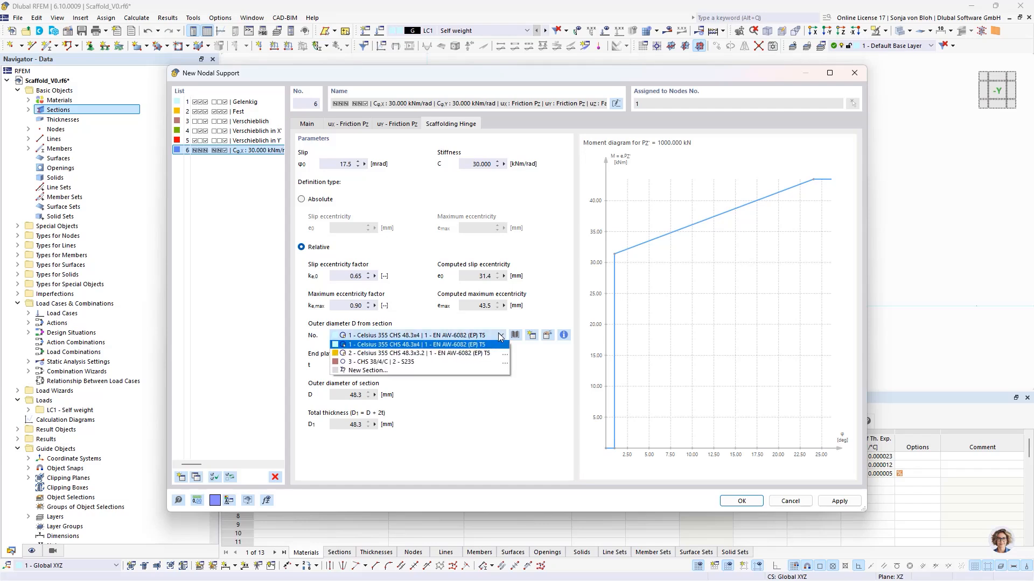
left_click(403, 363)
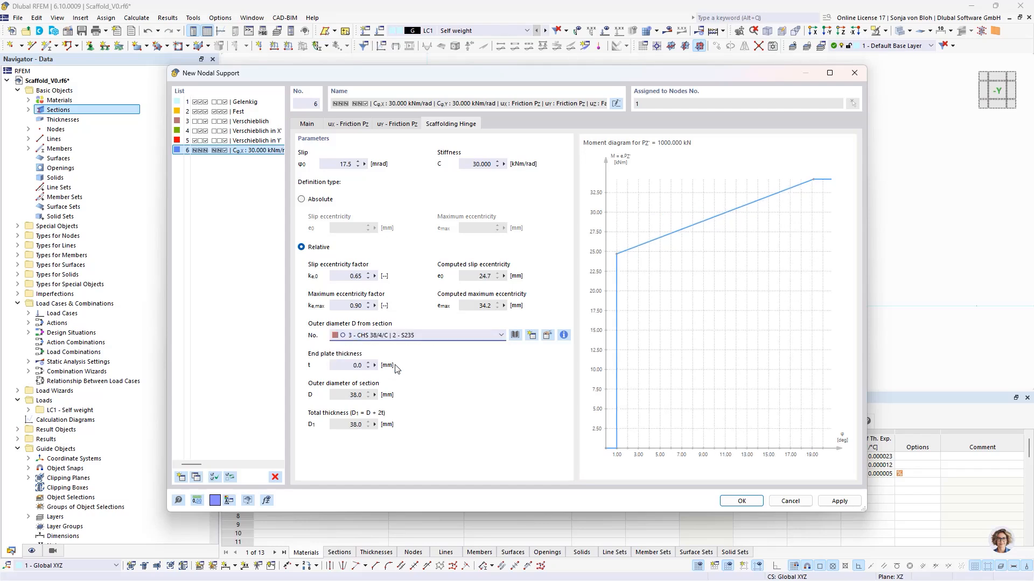
left_click(335, 366)
double_click(334, 366)
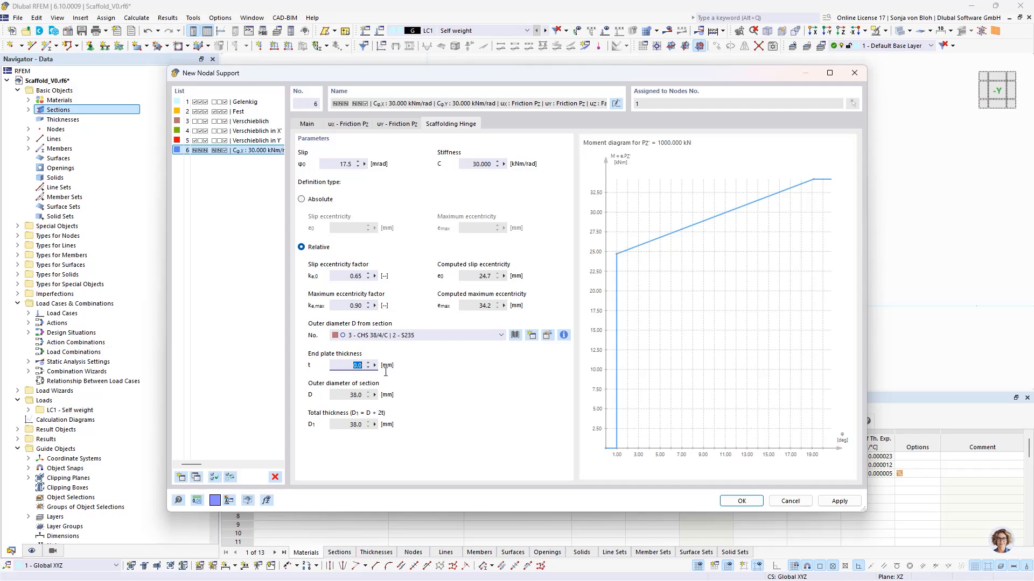
type("10")
left_click(351, 427)
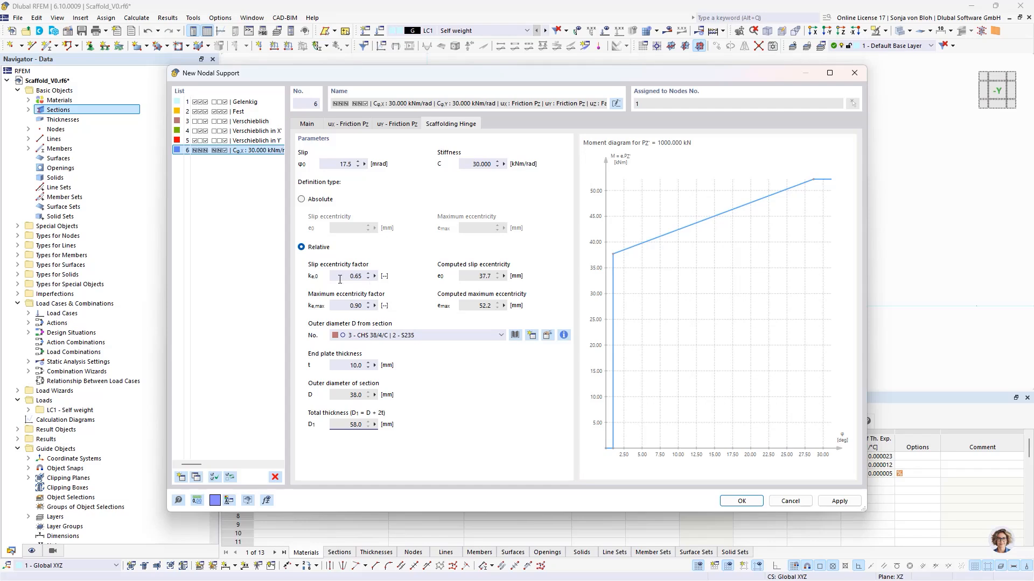
Save the nodal support with its scaffolding hinge and apply it to the base jack's lower node.
left_click(360, 277)
left_click(355, 425)
left_click(368, 305)
left_click(366, 429)
left_click(741, 502)
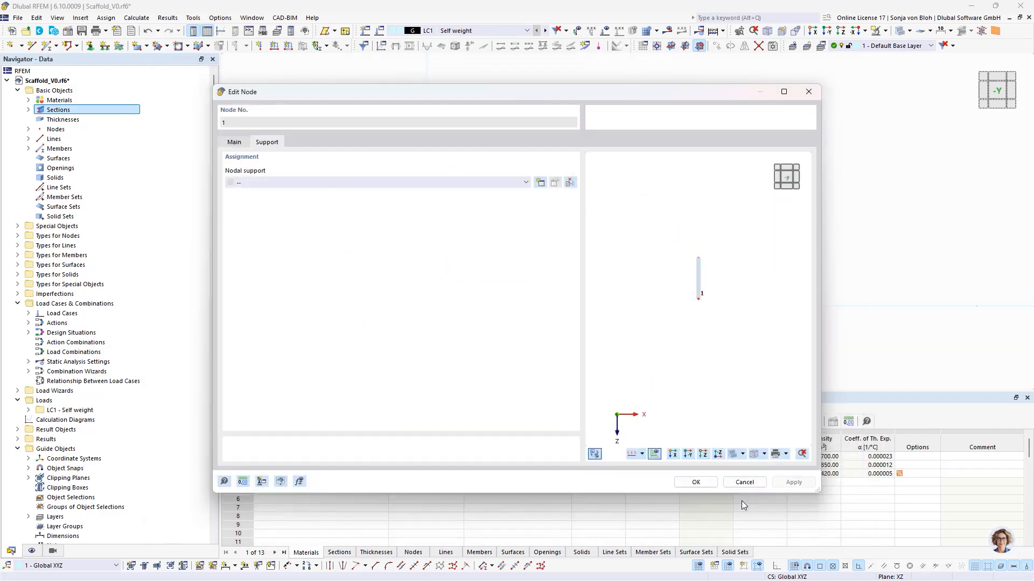
left_click(695, 483)
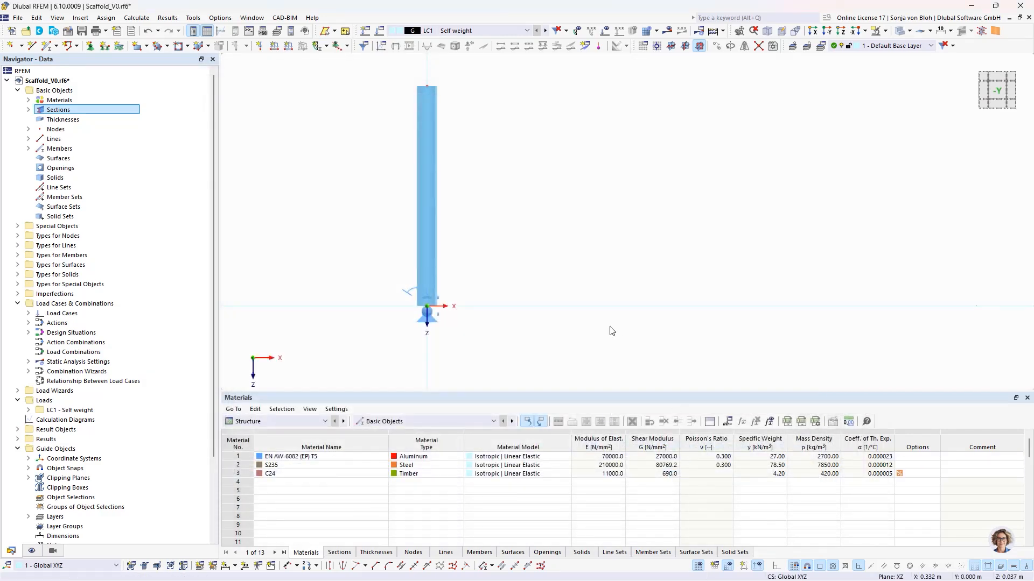
Define a new beam member with the comment Standard and section 1 - Celsius 355 CHS 48.3x4 in EN AW-6082 (EP) T5.
left_click(48, 49)
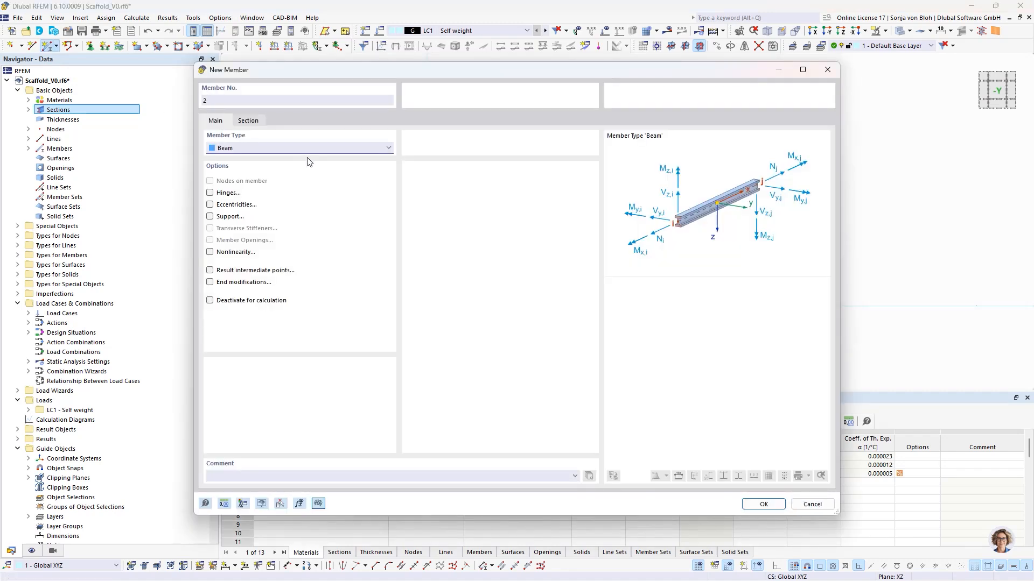
left_click(226, 479)
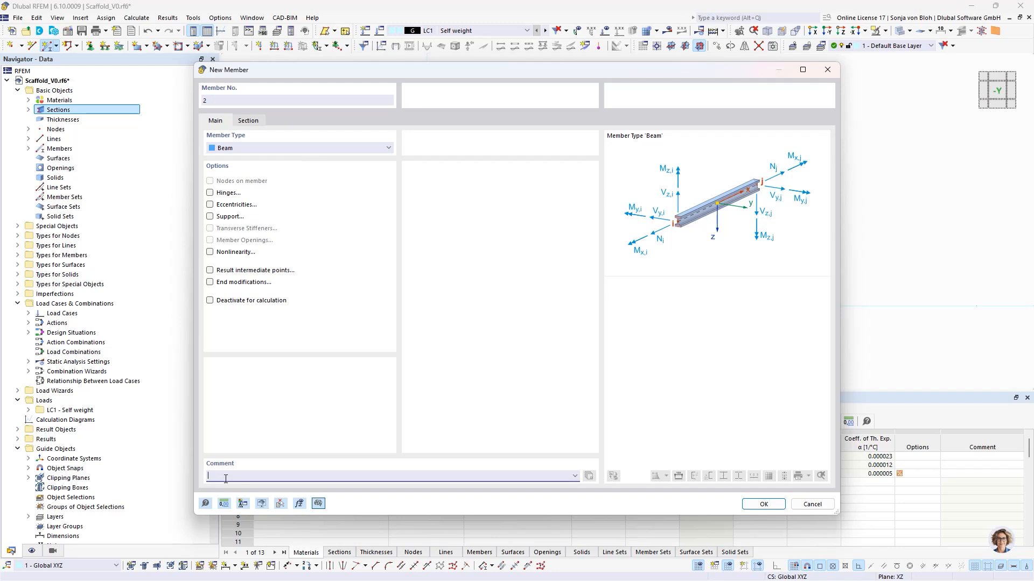
type("Standard")
left_click(256, 122)
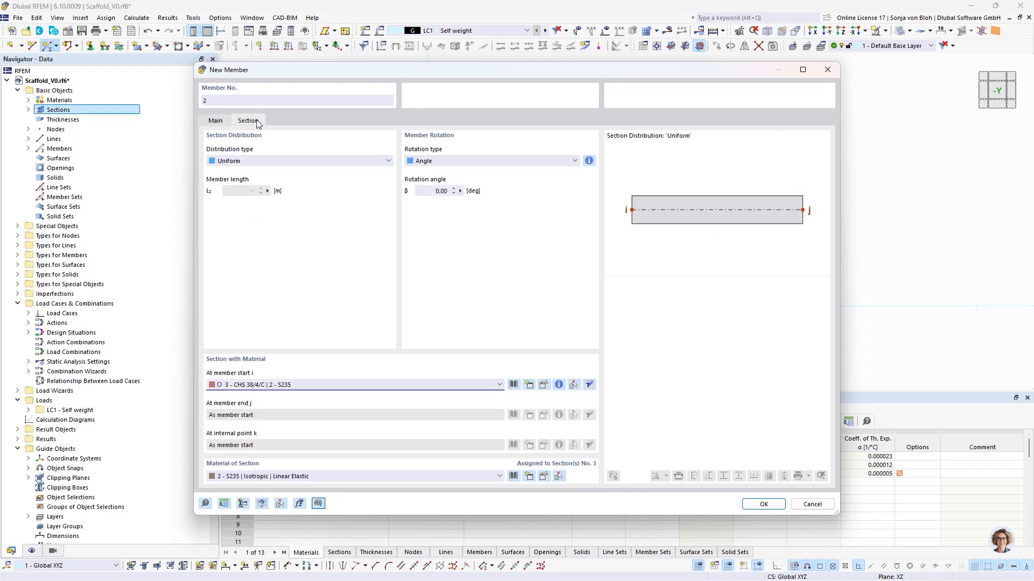
left_click(315, 385)
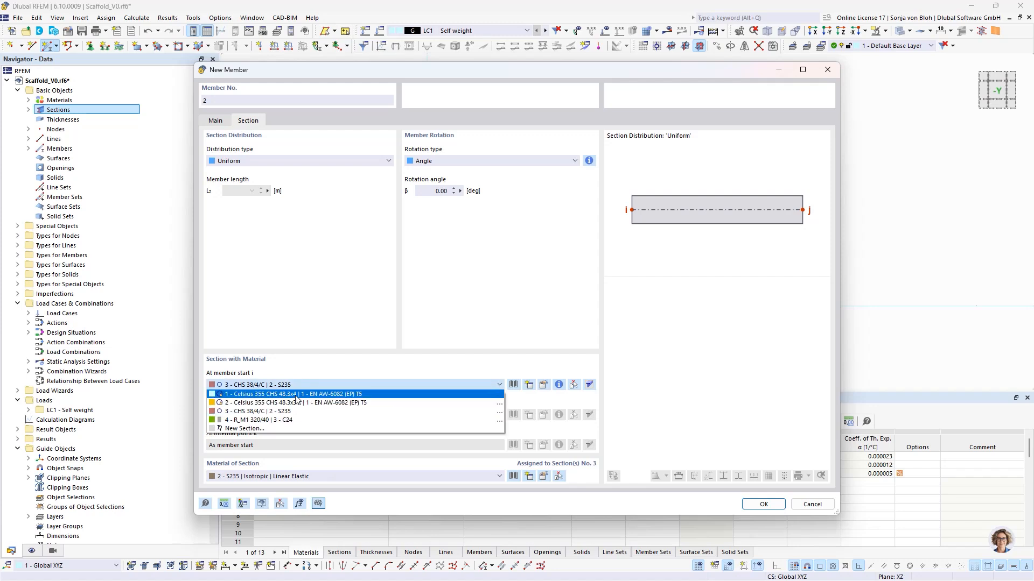
left_click(296, 394)
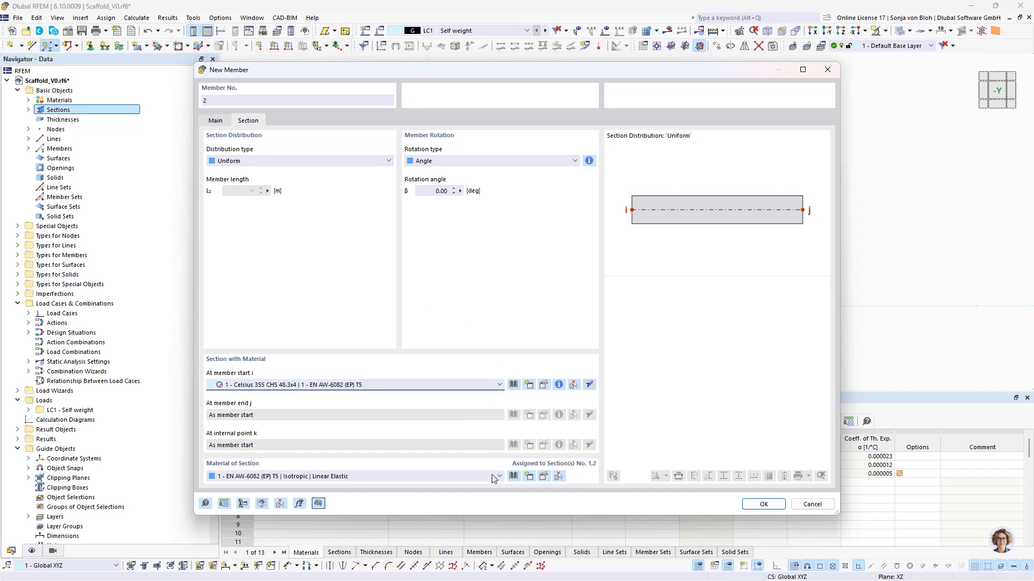
left_click(754, 503)
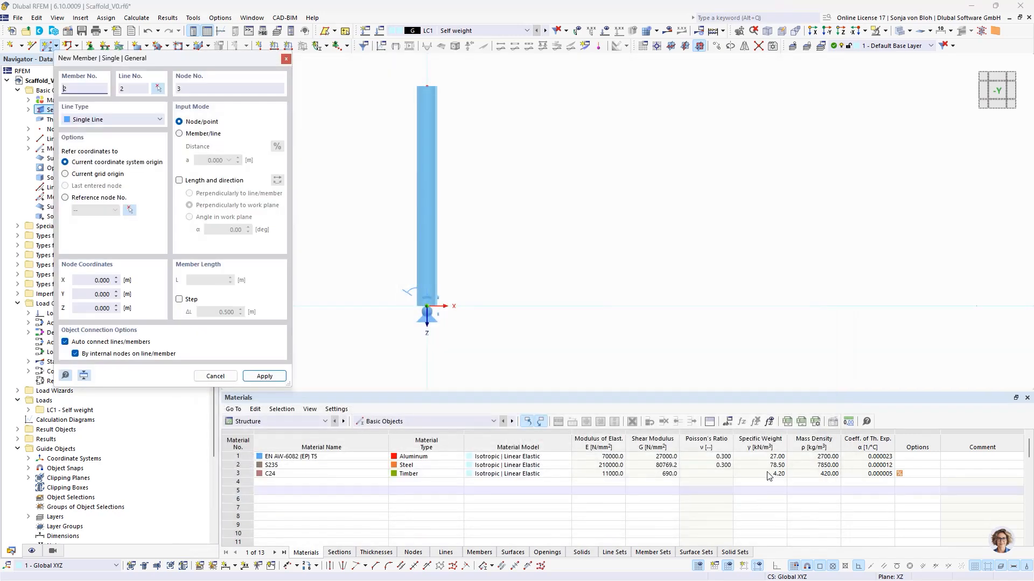
Place a 2 m long standard from the base jack's upper node, oriented by an angle of 0° in the work plane.
scroll(585, 282, "down", 2)
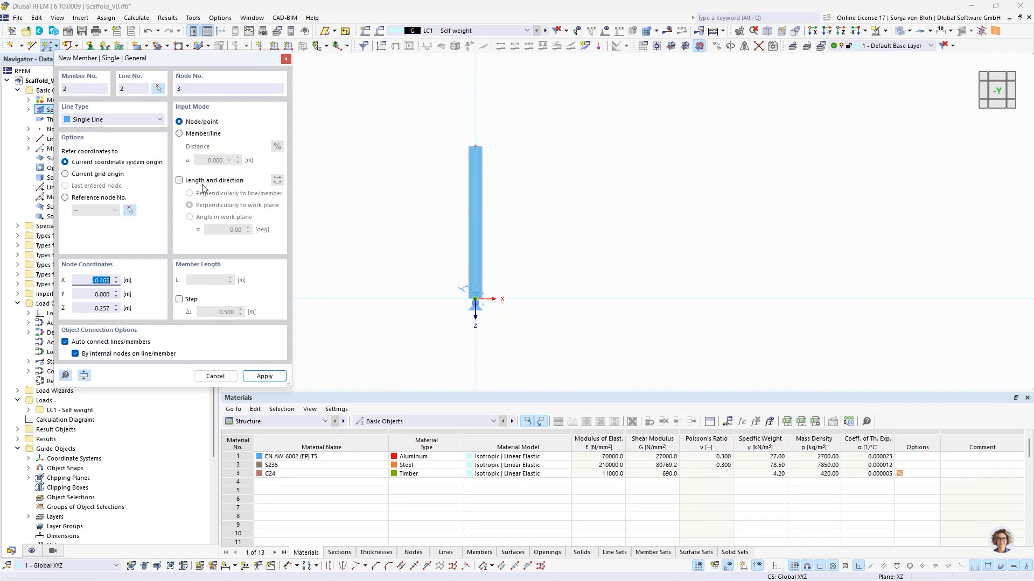
left_click(179, 181)
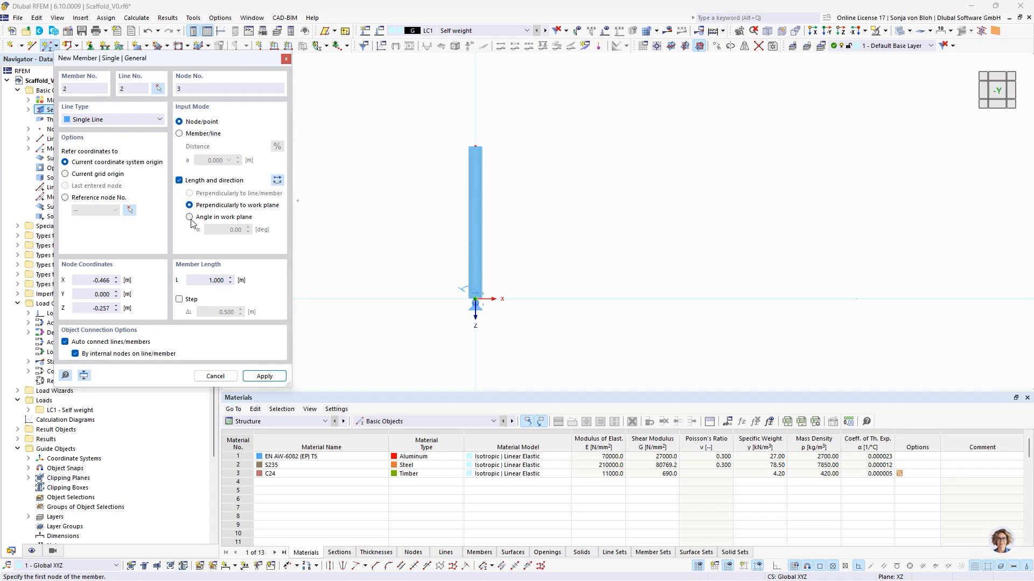
left_click(193, 217)
left_click(200, 280)
type("2")
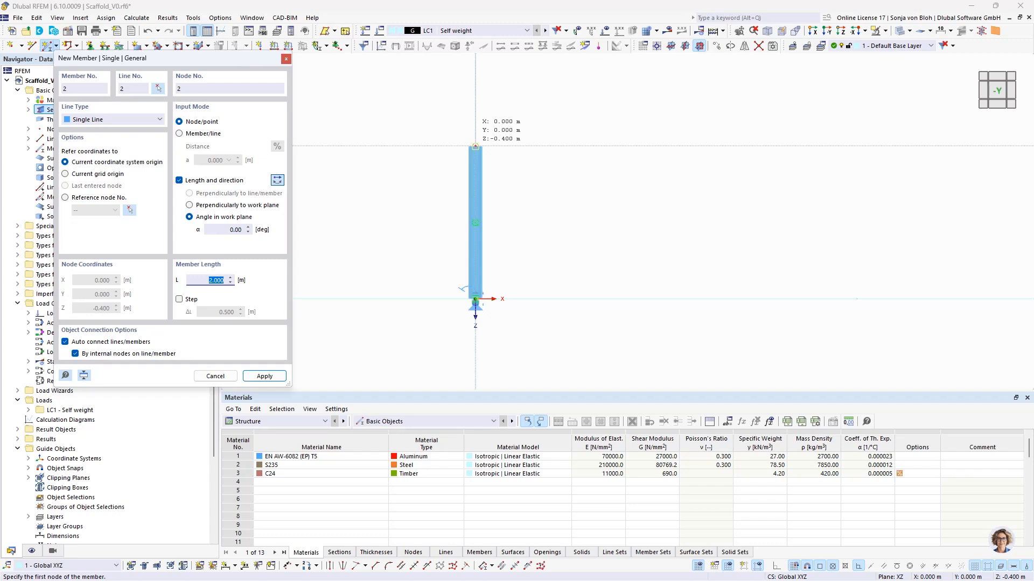
left_click(476, 145)
scroll(484, 210, "down", 3)
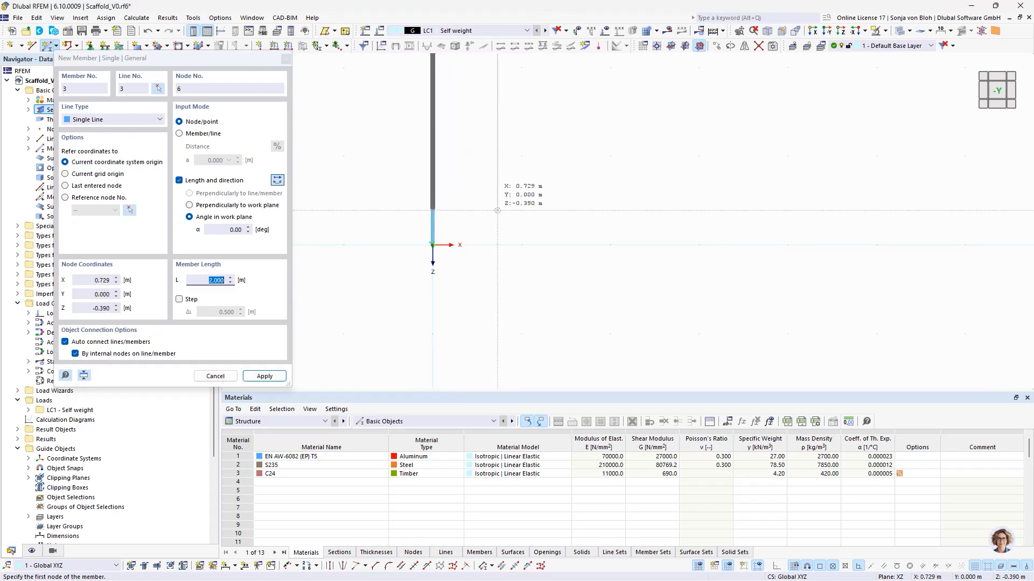
key("Escape")
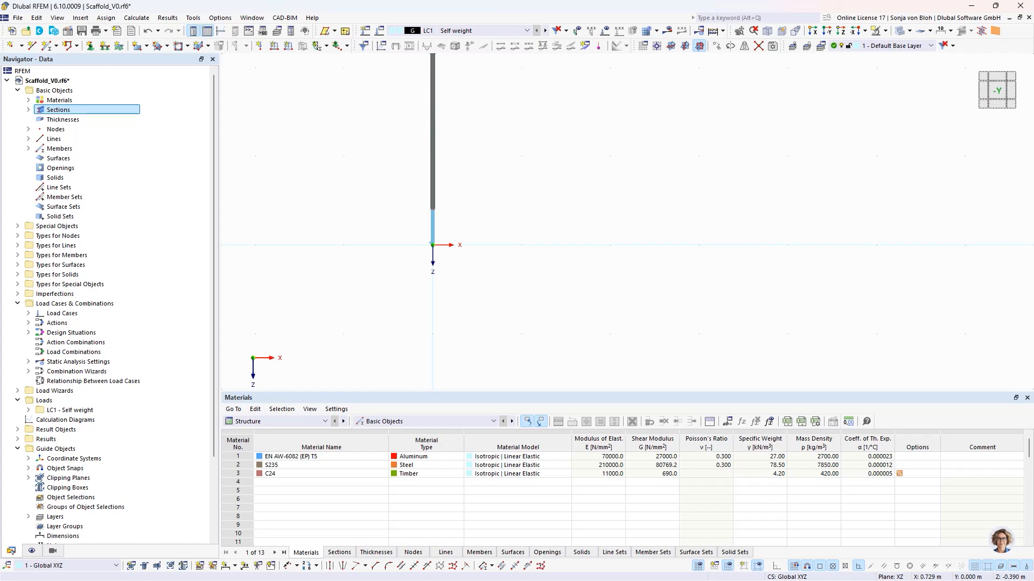
Try the Scaffolding N | φyφz nonlinearity in a new hinge at the standard's start and view its inner and outer tube diagrams.
middle_click_drag(519, 150, 536, 231)
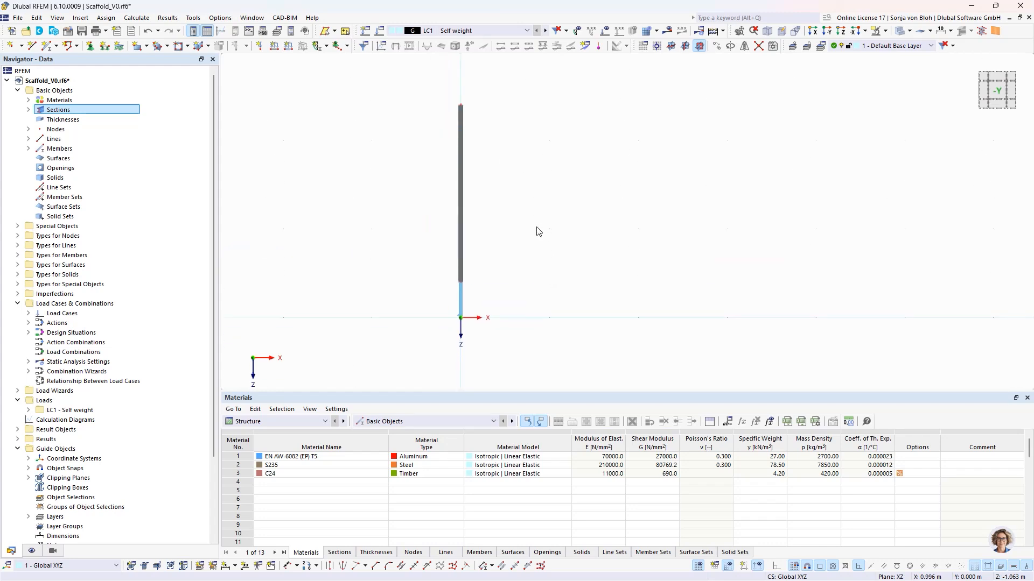
double_click(460, 240)
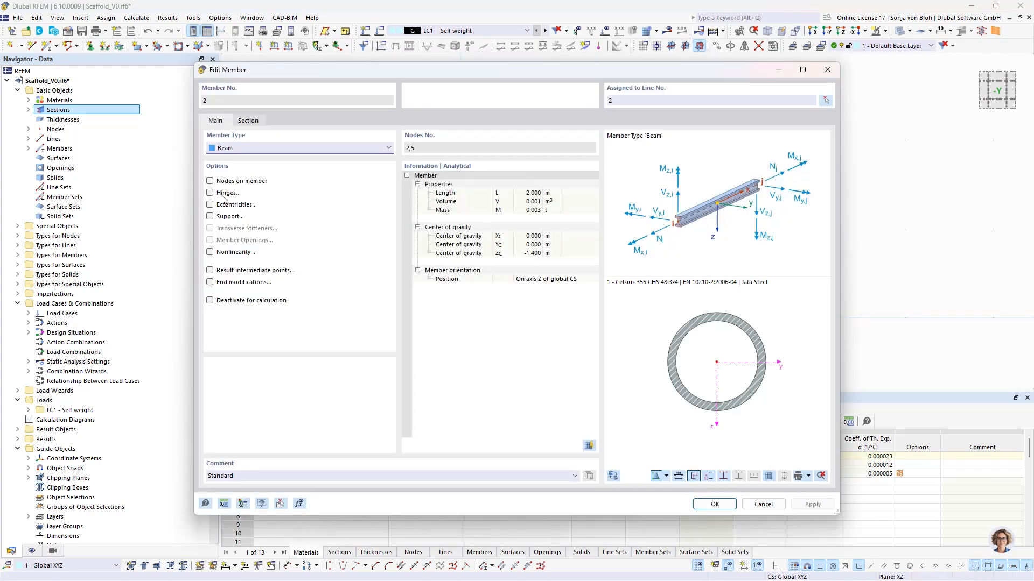
left_click(211, 193)
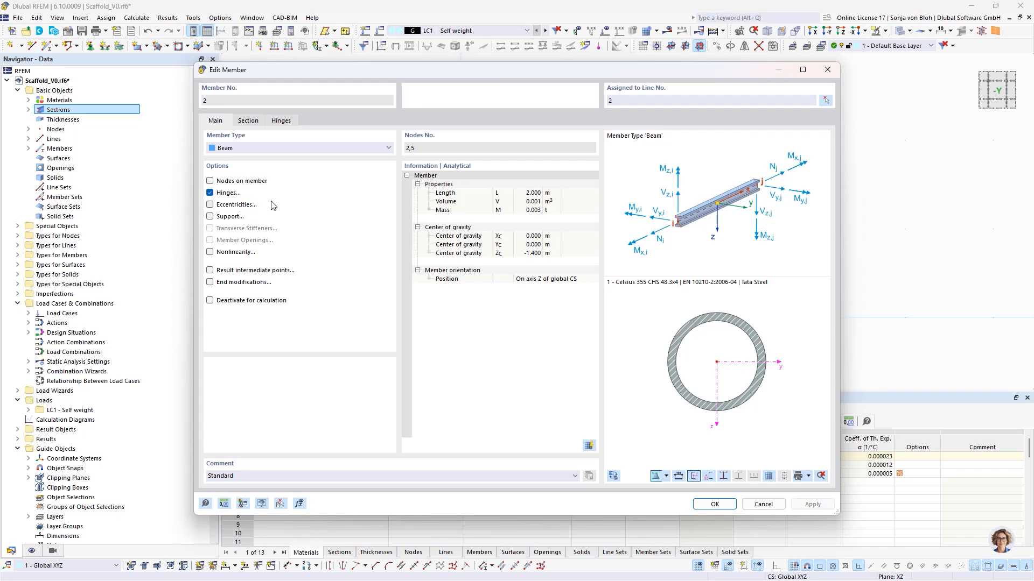
left_click(280, 121)
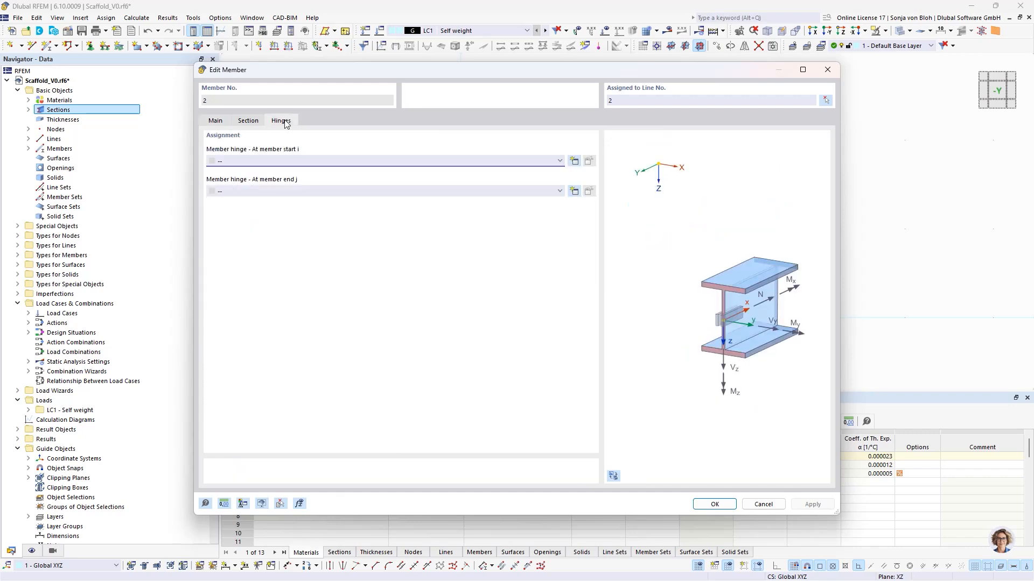
left_click(574, 162)
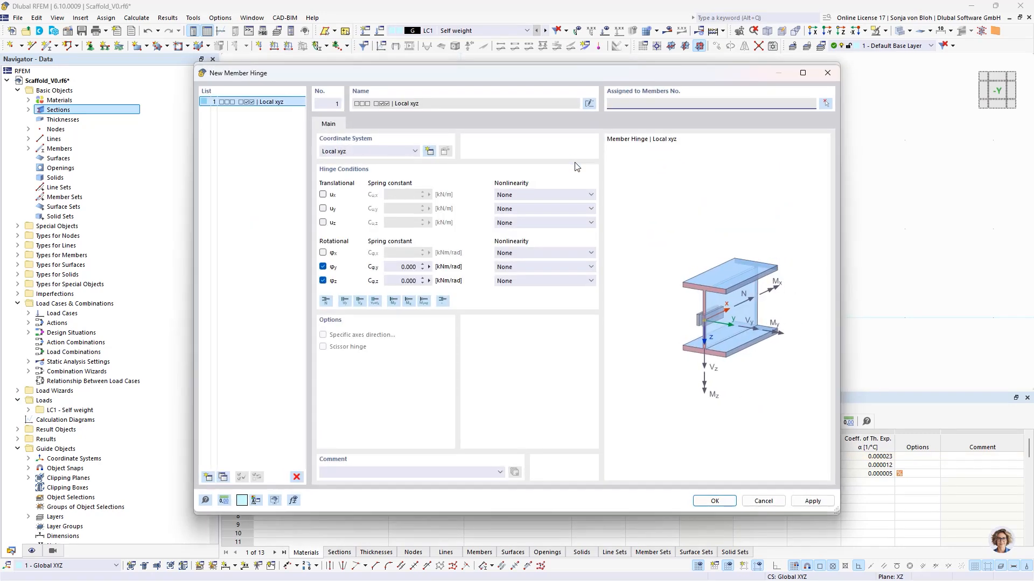
left_click(527, 194)
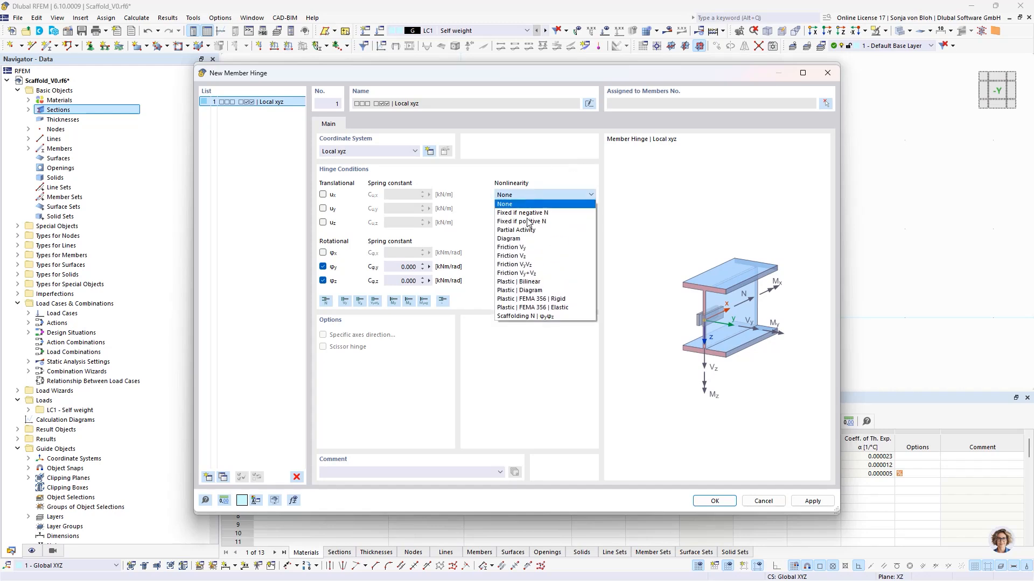
left_click(519, 326)
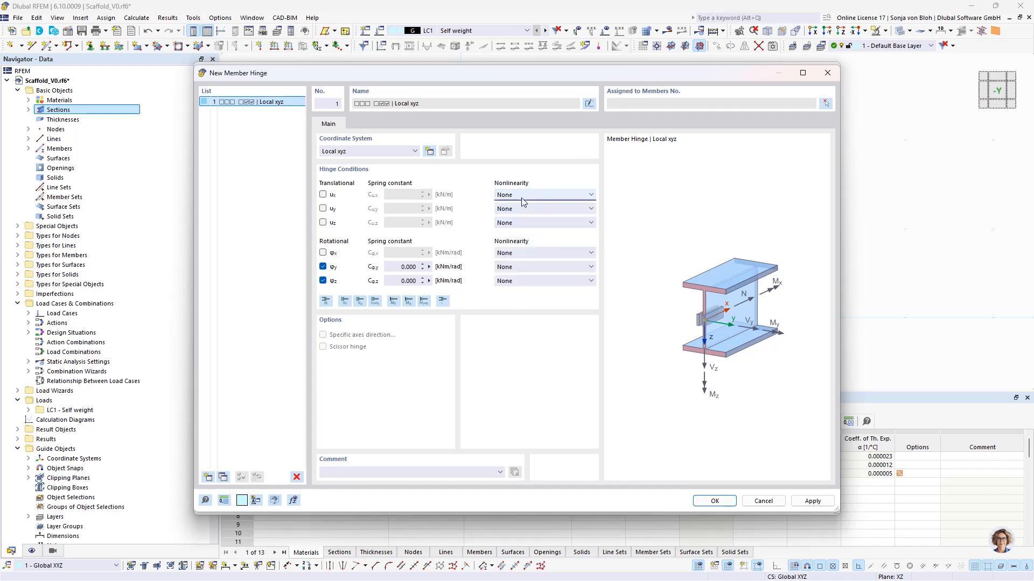
left_click(520, 196)
left_click(512, 316)
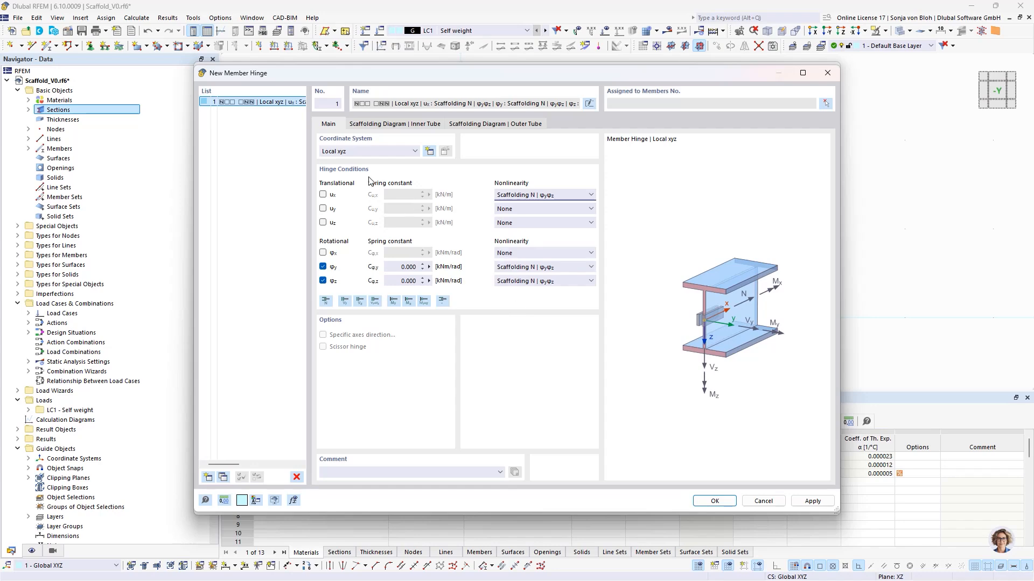
left_click(380, 125)
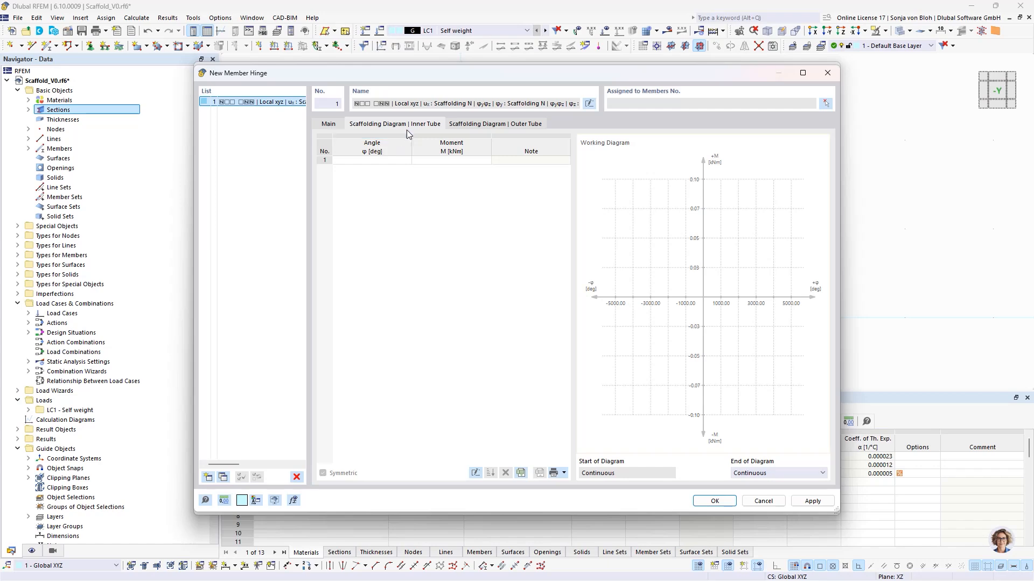
left_click(484, 130)
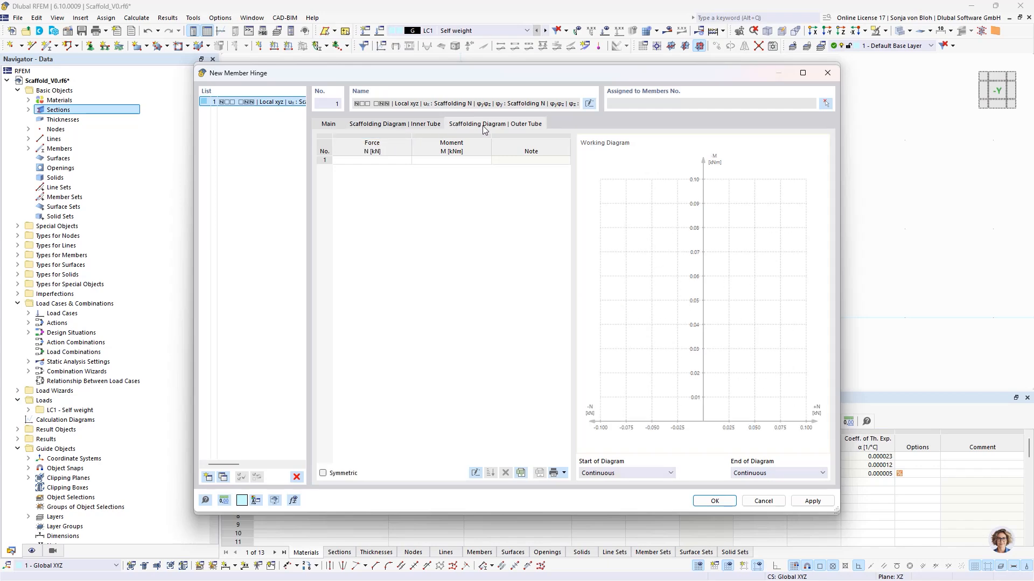
left_click(763, 502)
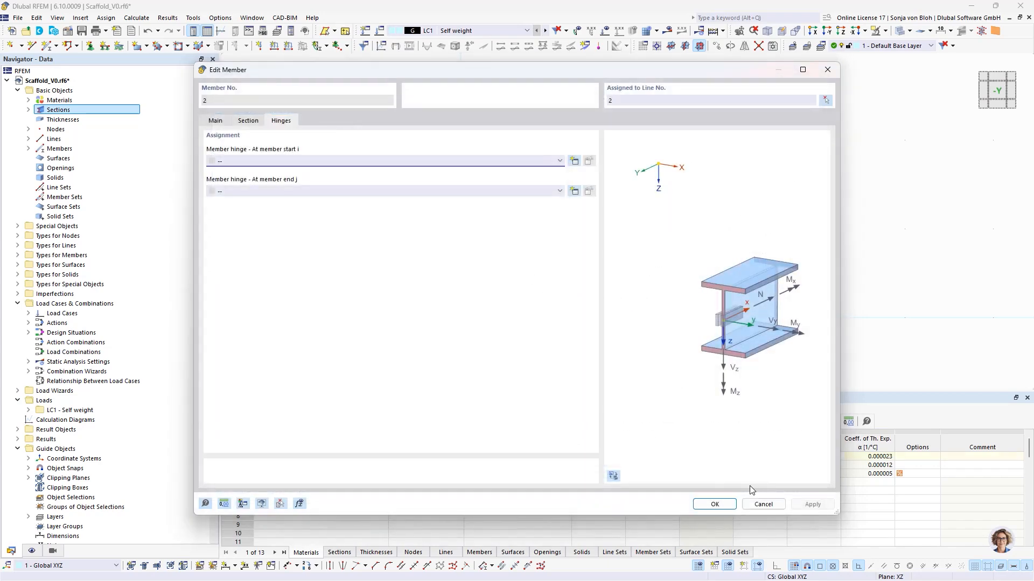
left_click(763, 504)
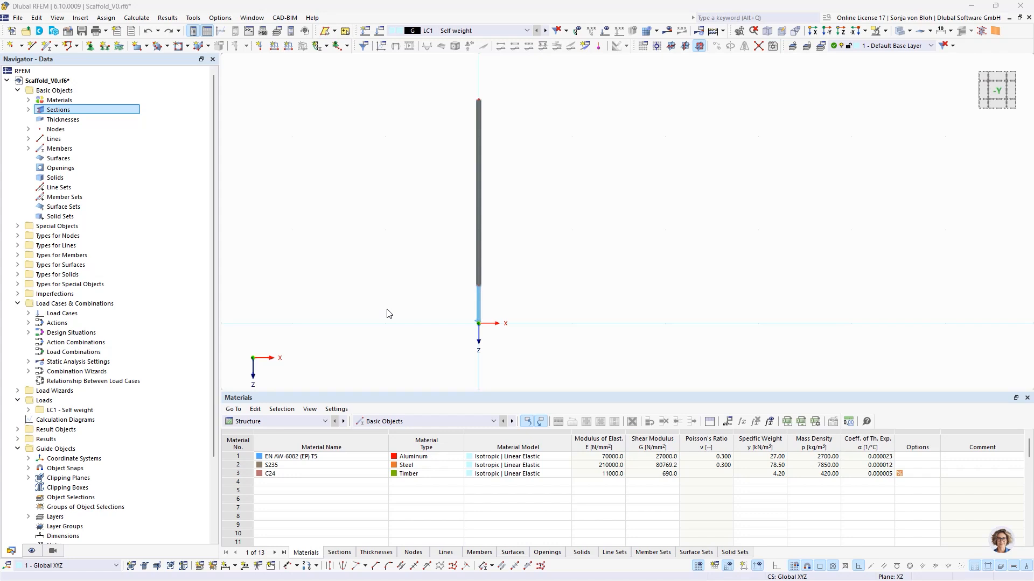
Copy the base jack and standard with their support by 2.570 m in the X direction.
left_click_drag(432, 78, 561, 368)
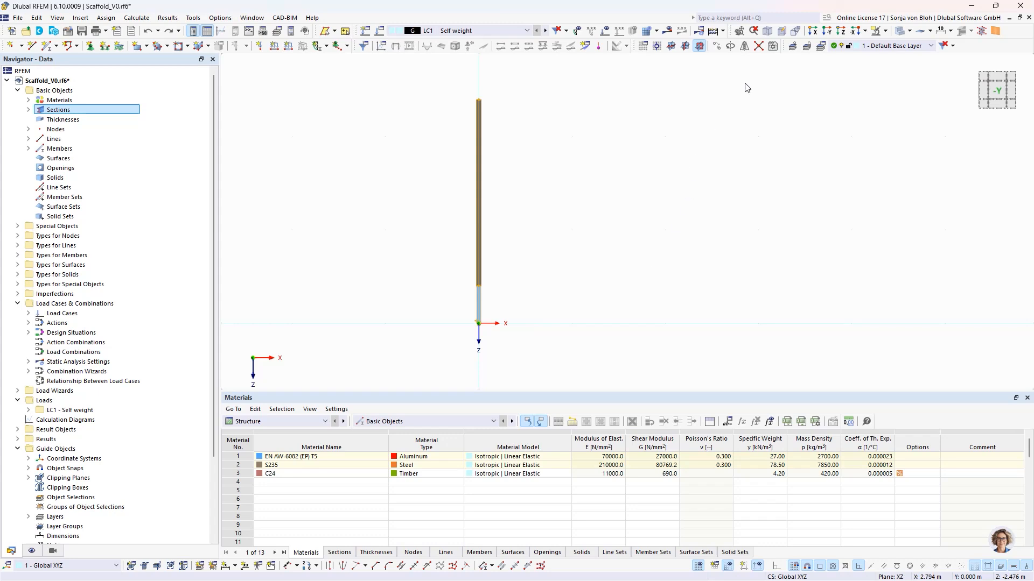
left_click(717, 47)
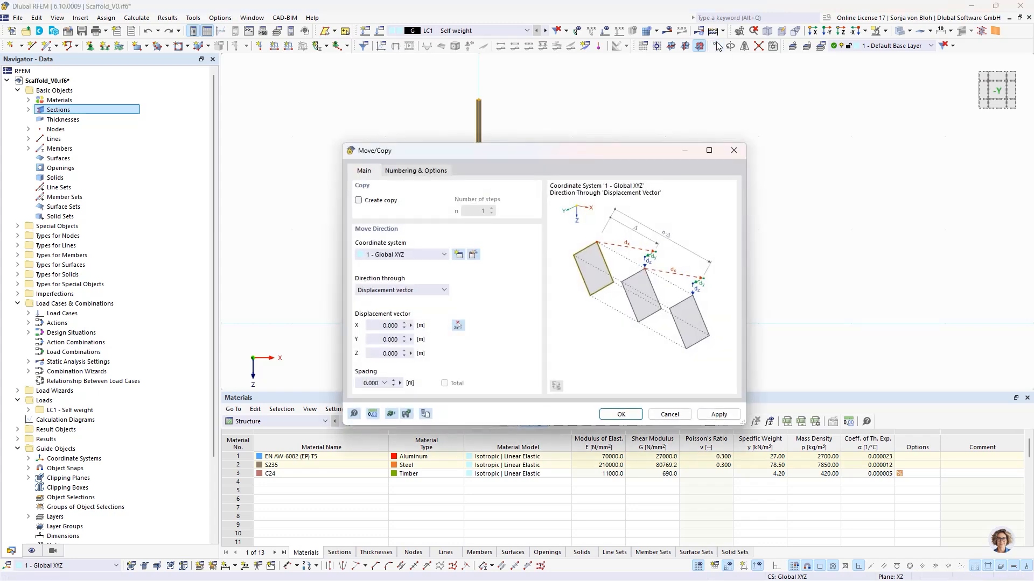
left_click(359, 200)
left_click(373, 327)
type("2.570")
left_click(620, 413)
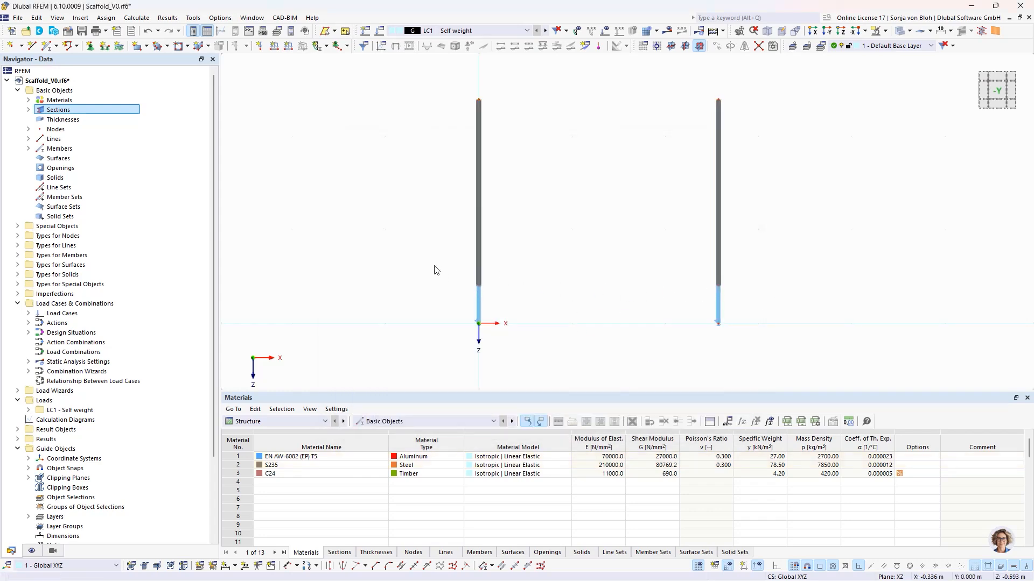
Begin a new beam member with the comment Ledger, using section 1 - Celsius 355 CHS 48.3x4.
left_click(48, 46)
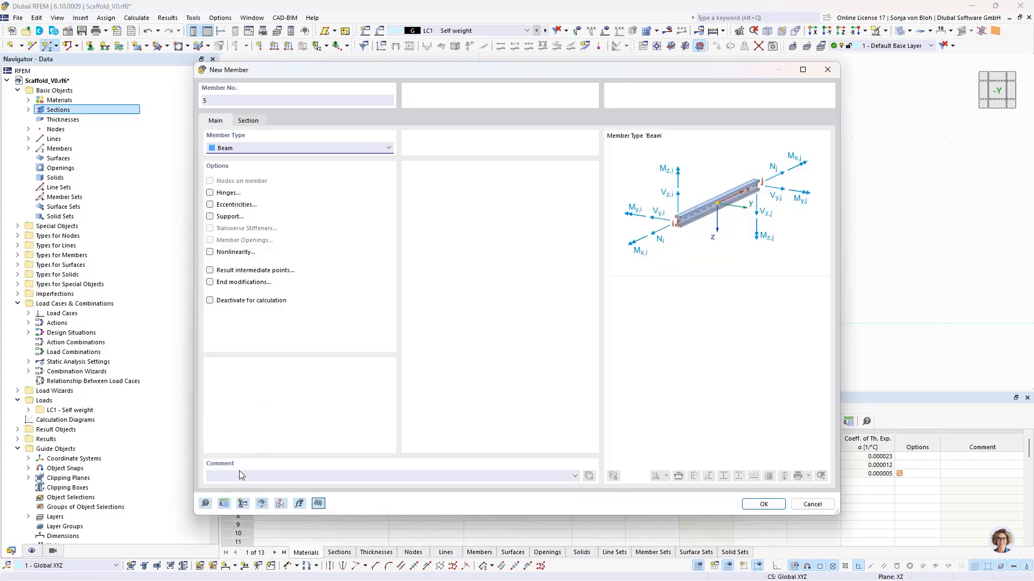
left_click(240, 475)
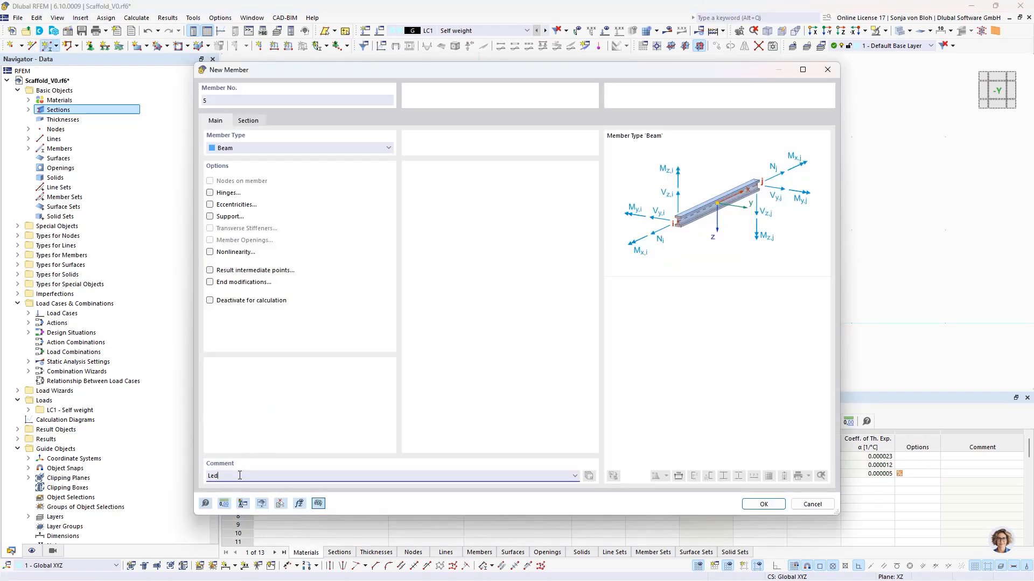
left_click(248, 121)
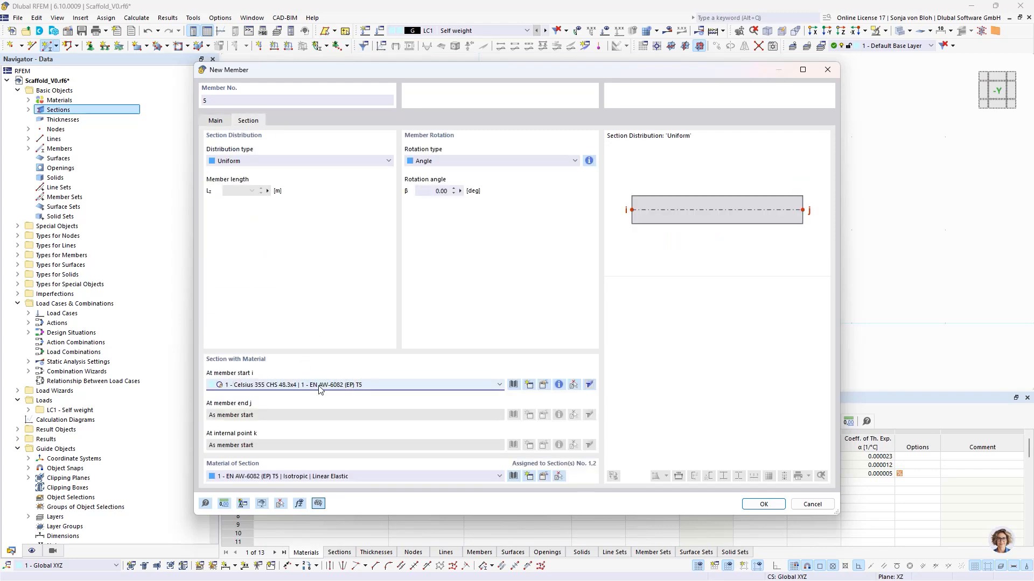
left_click(216, 121)
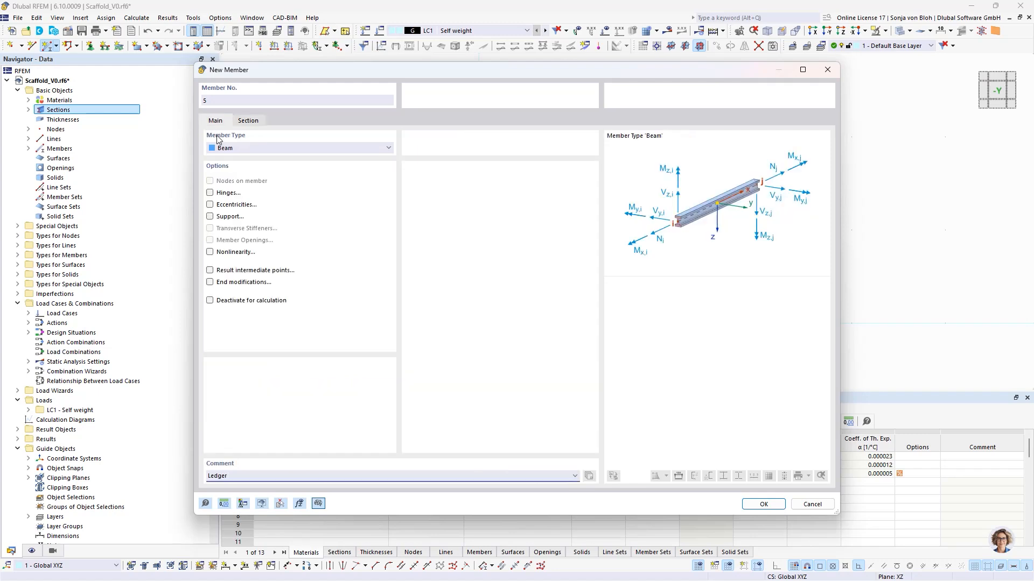
Enable hinges for the ledger and create a member-start hinge with the φy nonlinearity set to Diagram.
left_click(210, 193)
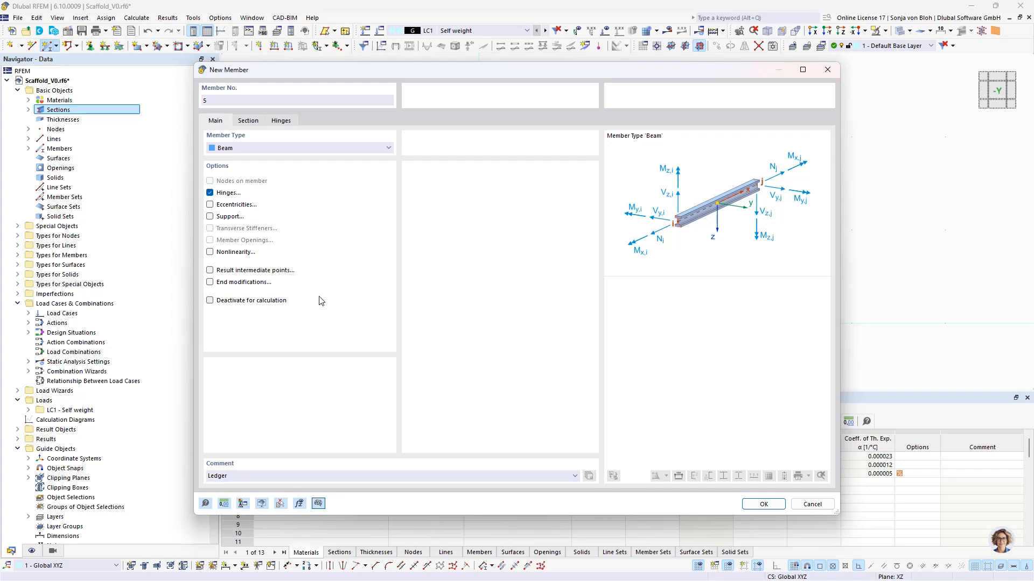
left_click(285, 122)
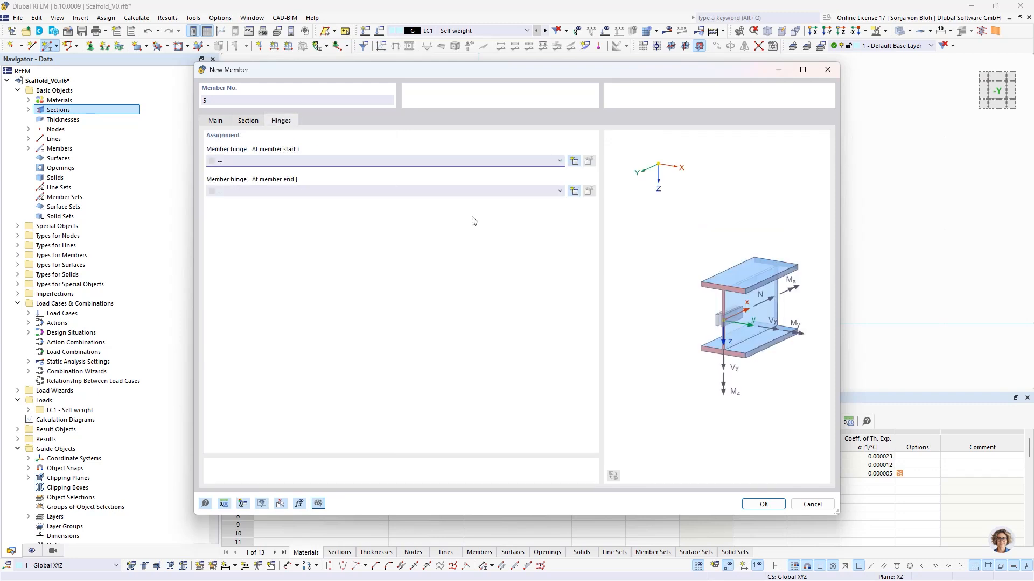
left_click(574, 161)
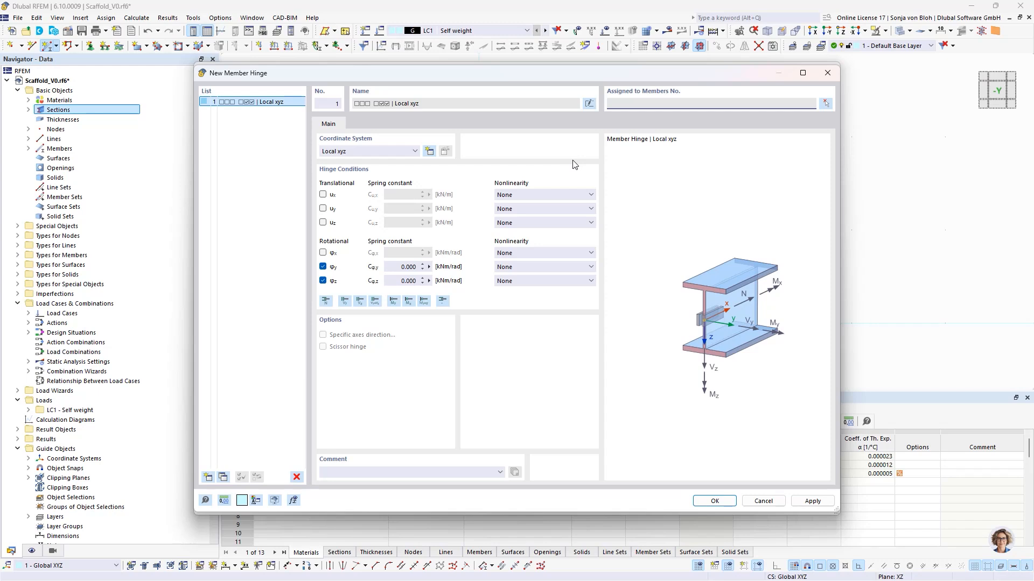
left_click(570, 267)
left_click(537, 310)
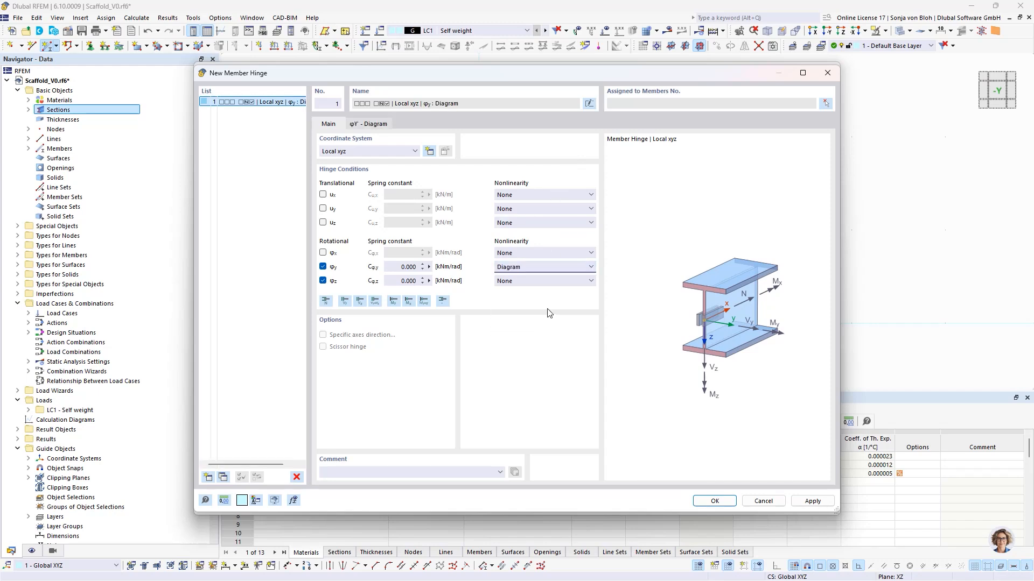
Import the hinge's φy moment-rotation diagram from Scaffold.xlsx and set the diagram end to Yielding.
left_click(376, 127)
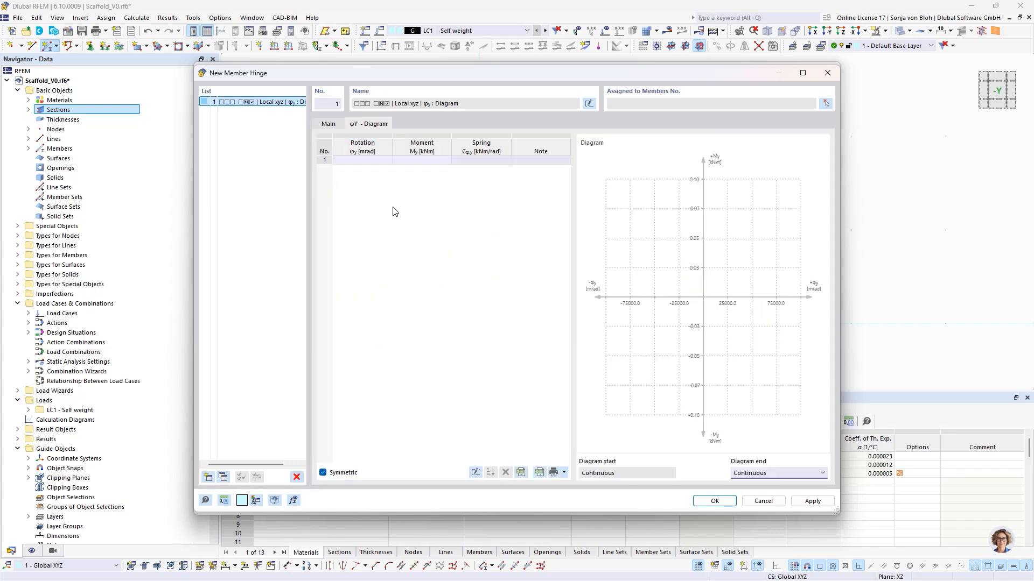
left_click(539, 472)
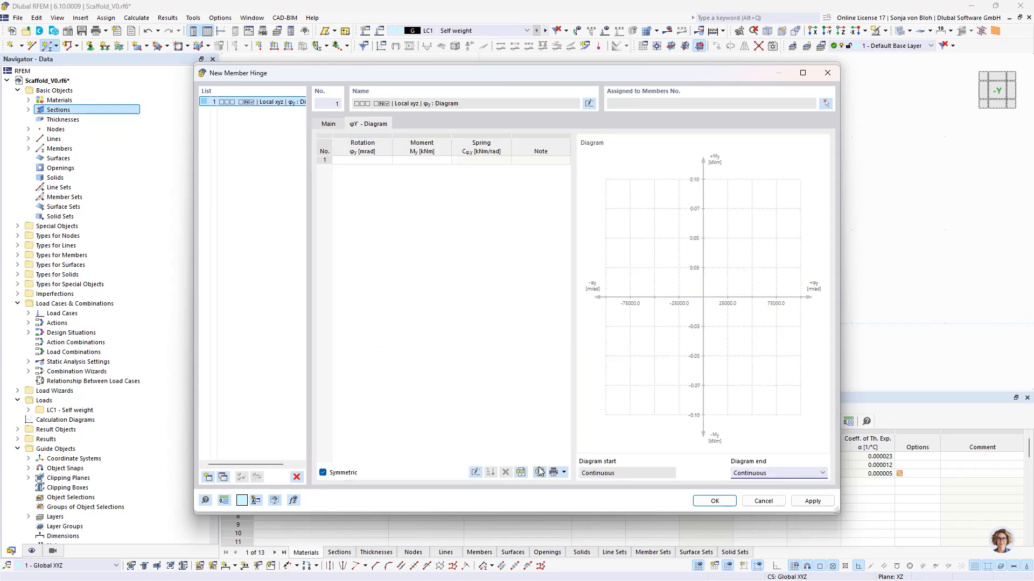
left_click(322, 168)
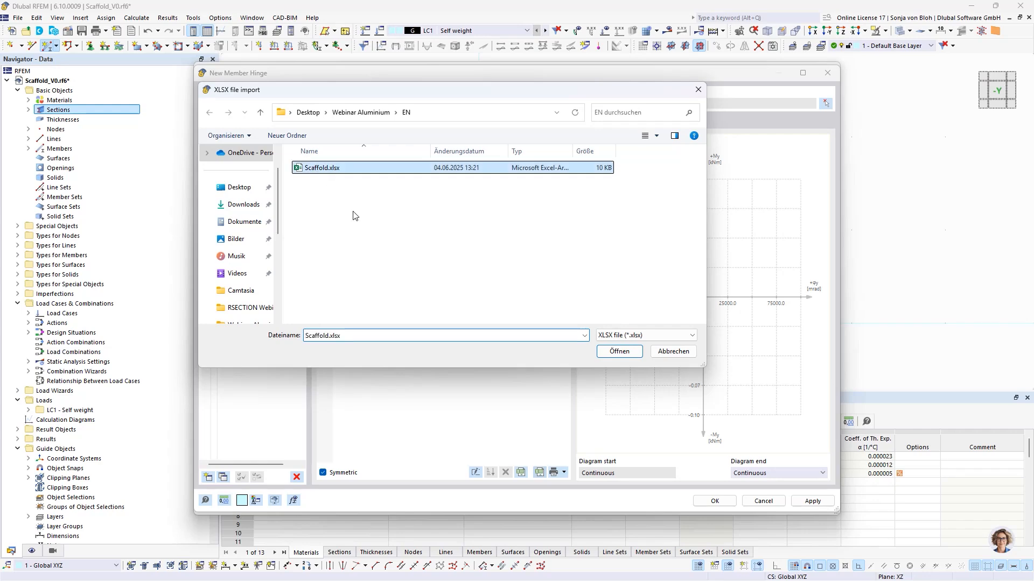
left_click(612, 353)
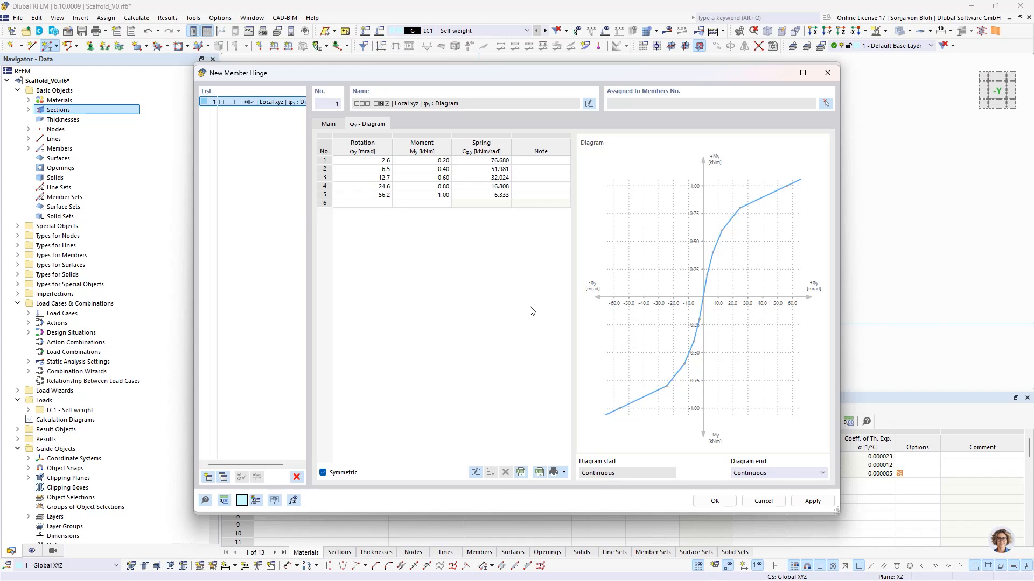
left_click(758, 473)
left_click(745, 491)
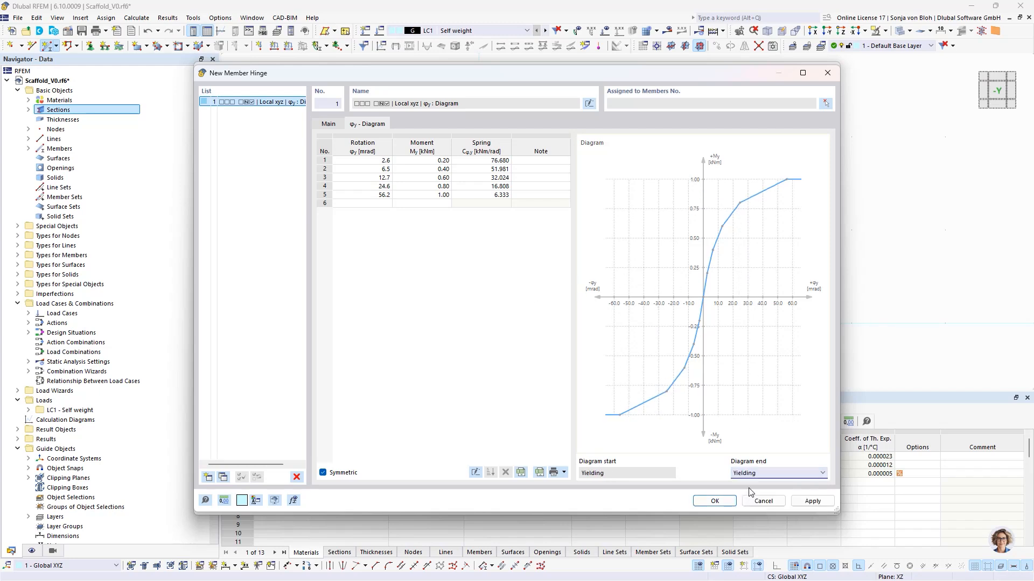
Set the hinge's φz spring constant to 5.1 kNm/rad and assign the same hinge to the ledger's member end.
left_click(326, 125)
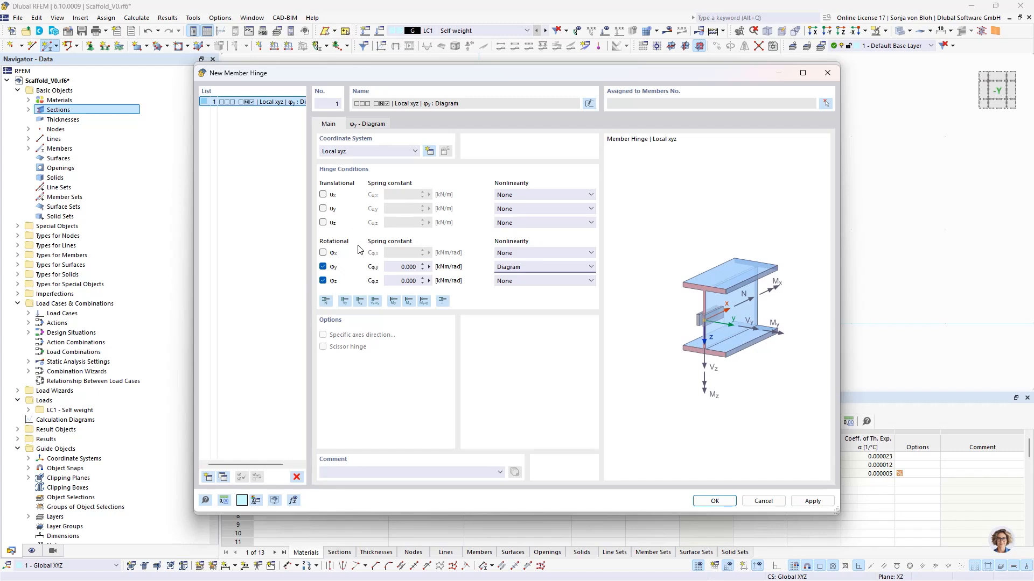
left_click(401, 280)
type("5,1")
left_click(714, 500)
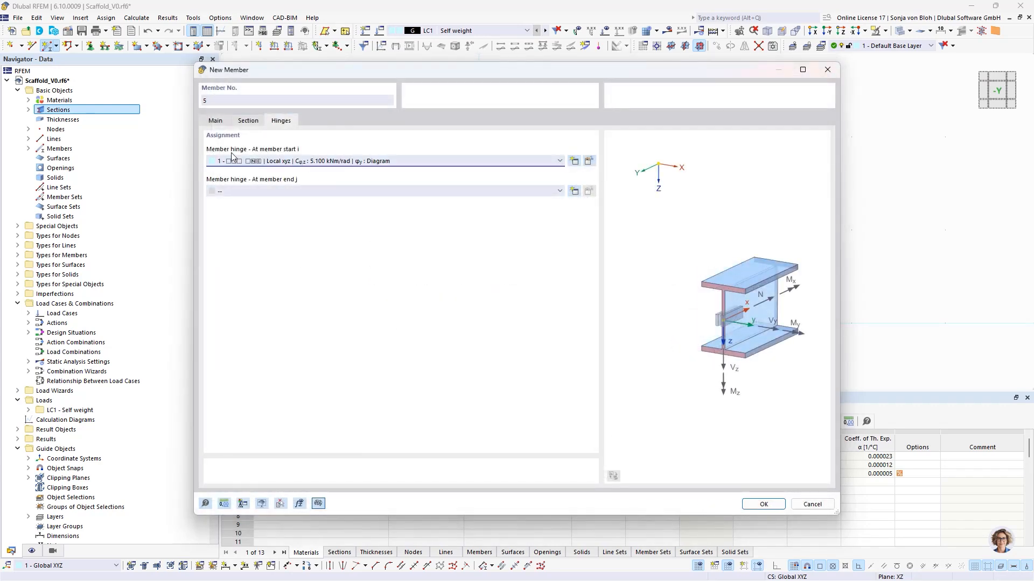
left_click(341, 191)
left_click(315, 209)
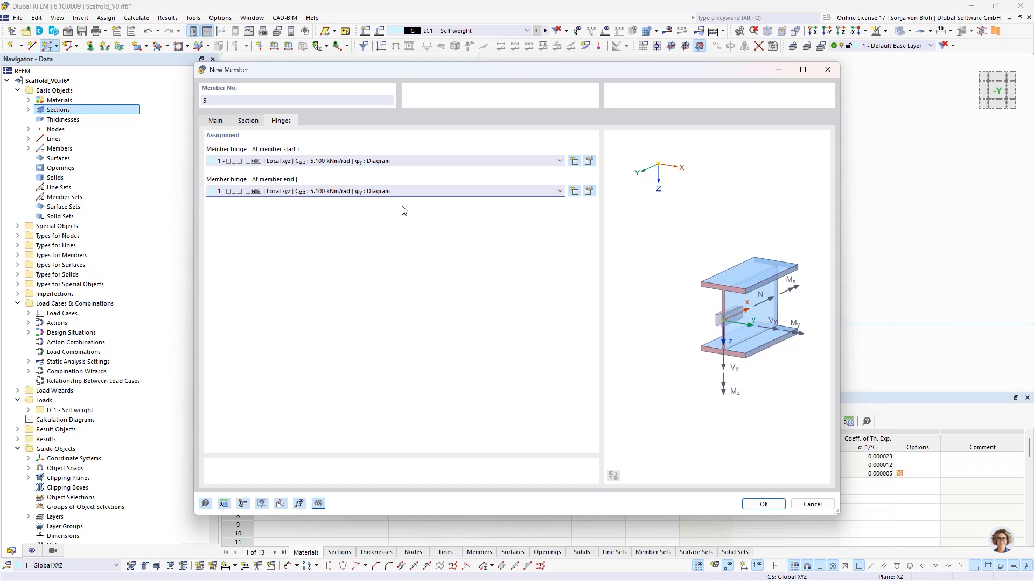
Enable eccentricities for the ledger and create an absolute member-start eccentricity with ex of 25 mm in local xyz.
left_click(217, 121)
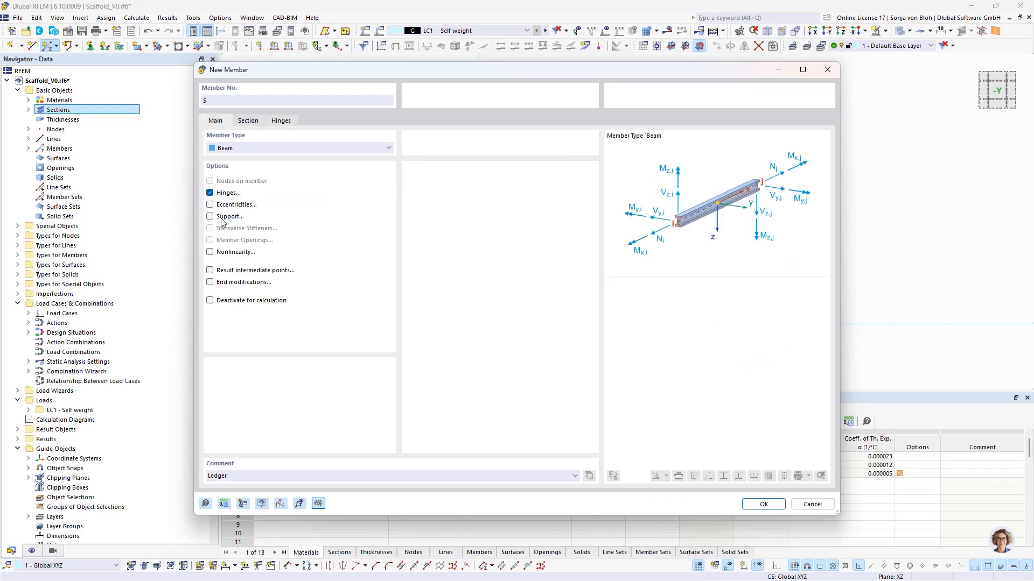
left_click(211, 205)
left_click(332, 124)
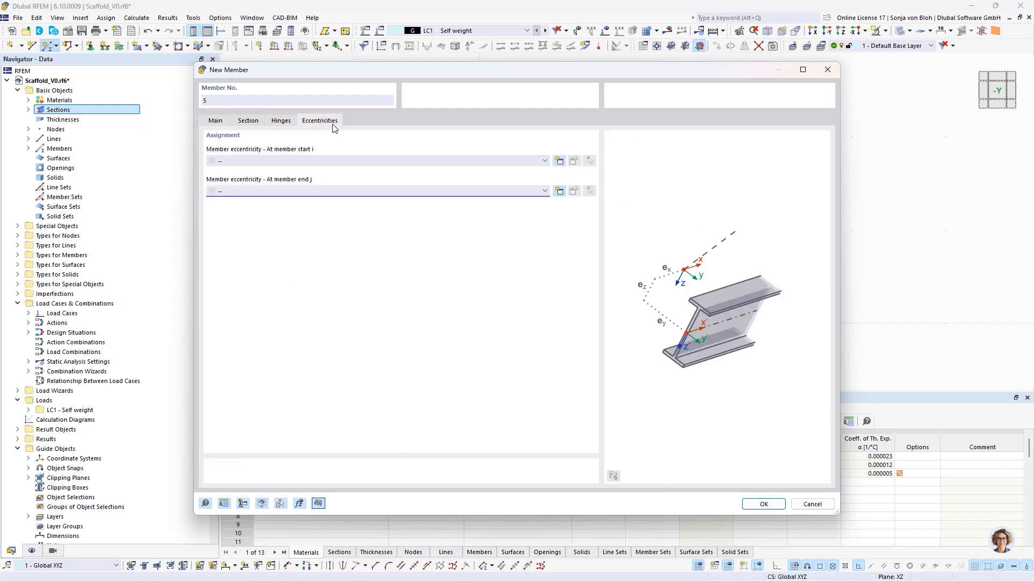
left_click(559, 161)
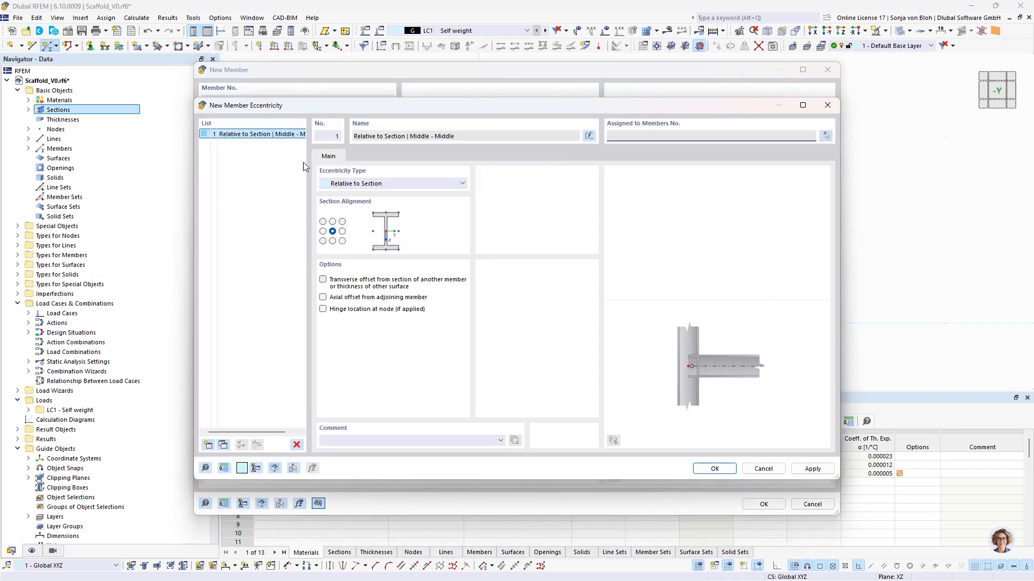
left_click(382, 185)
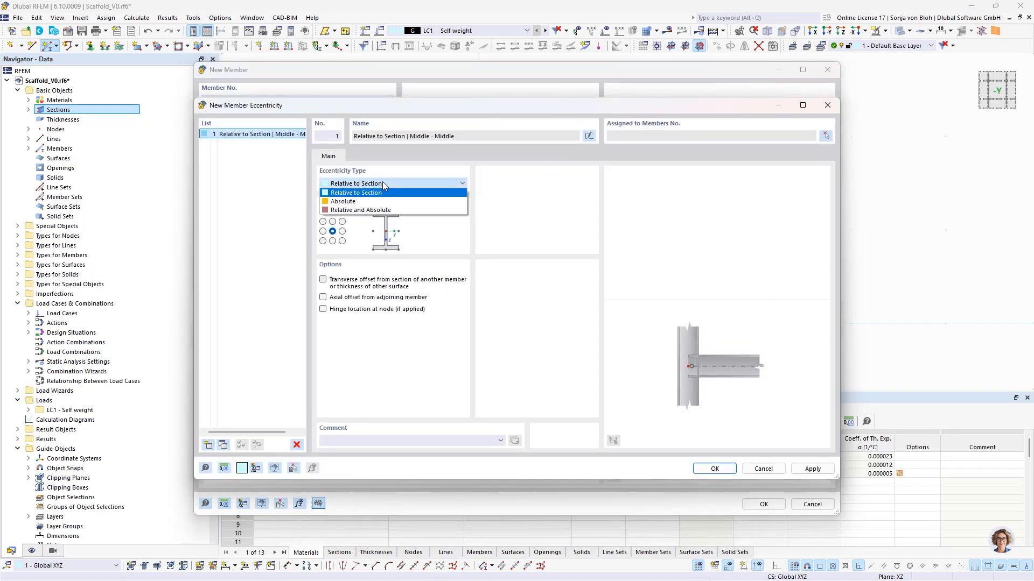
left_click(361, 204)
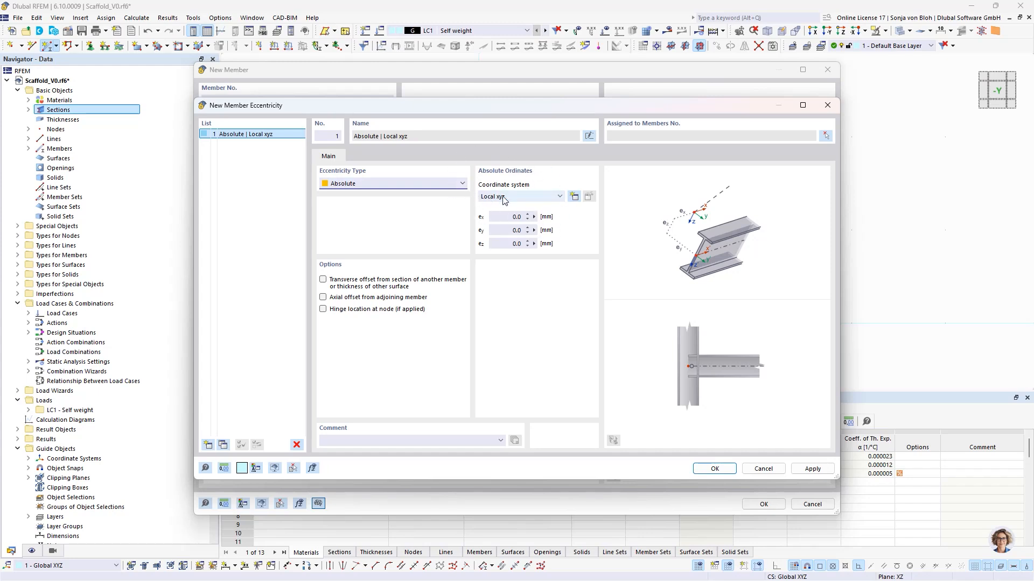
left_click(500, 217)
type("25")
left_click(715, 469)
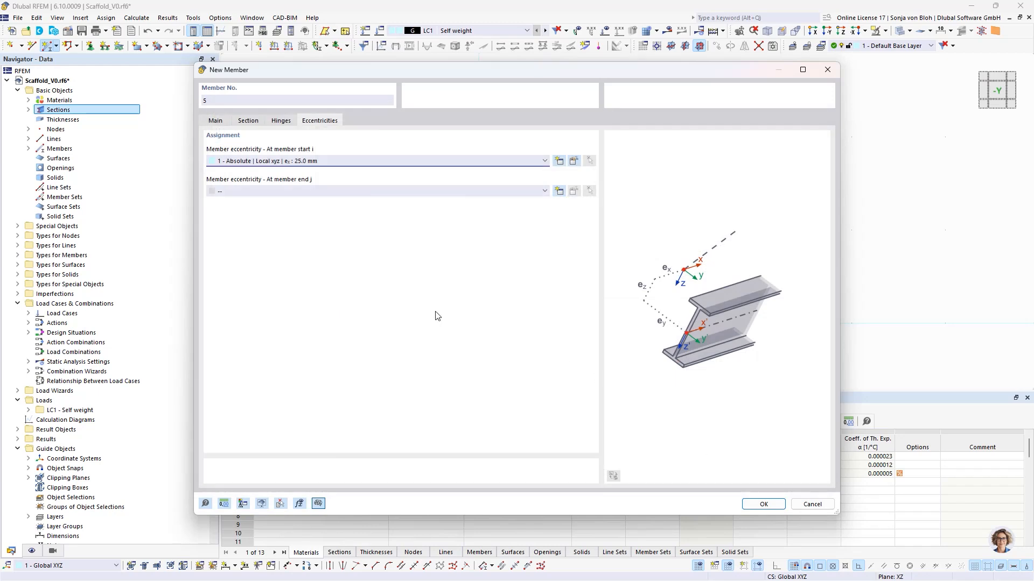
Create an absolute eccentricity at the ledger's member end with ex of -25 mm in local xyz.
left_click(558, 191)
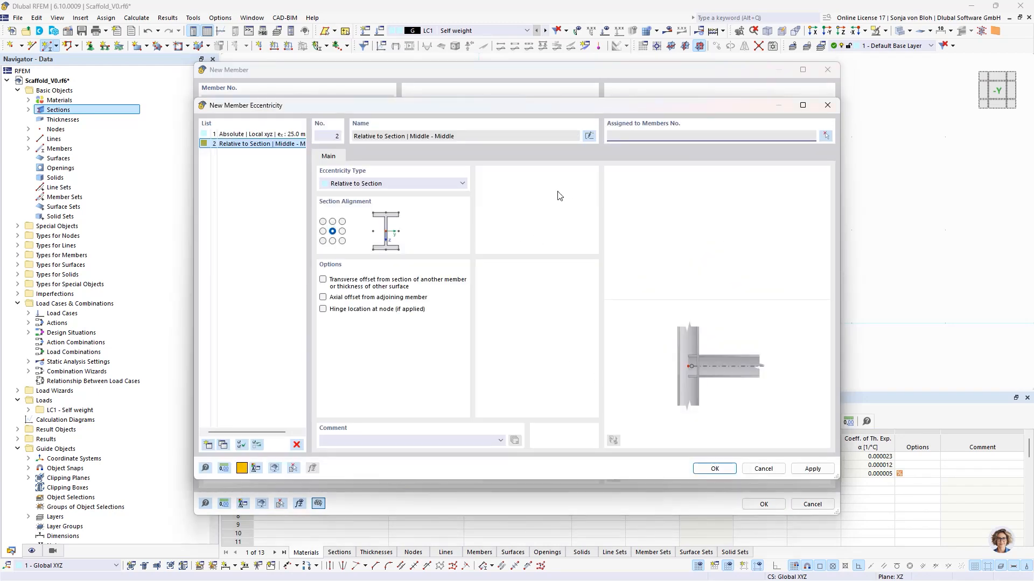
left_click(366, 183)
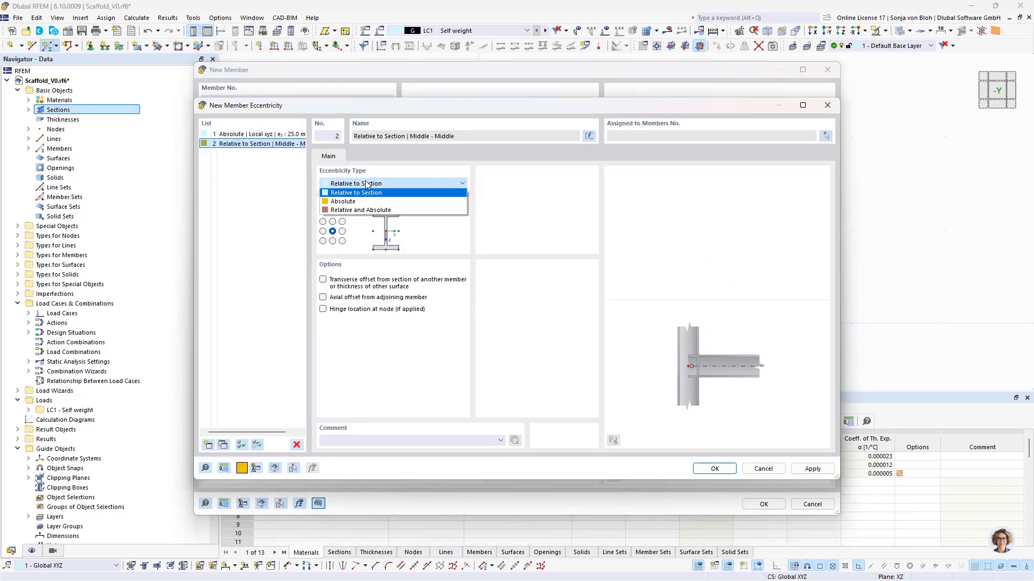
left_click(359, 202)
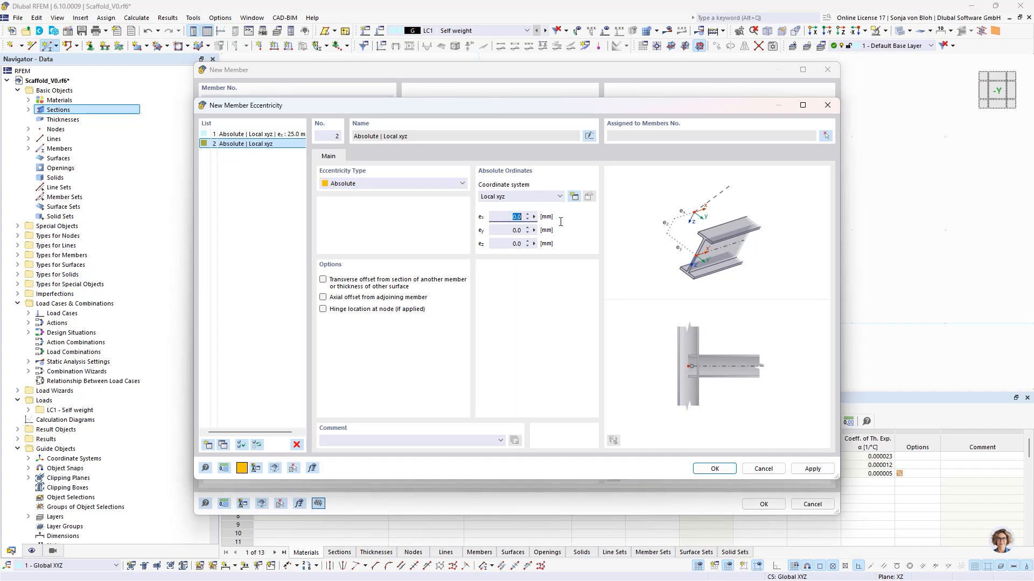
type("25")
left_click(714, 469)
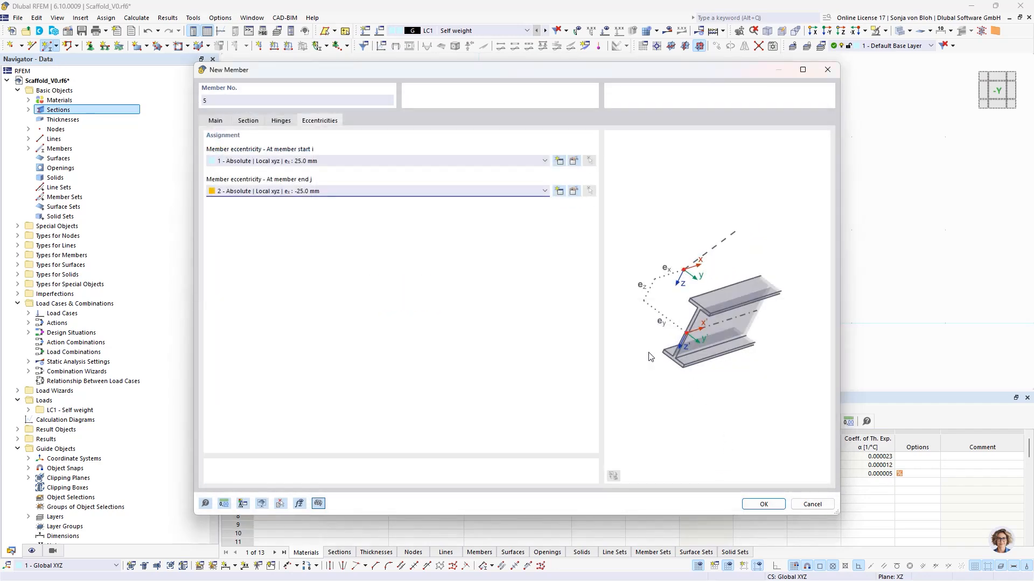
Place the ledger between the upper nodes of the two base jacks.
left_click(763, 504)
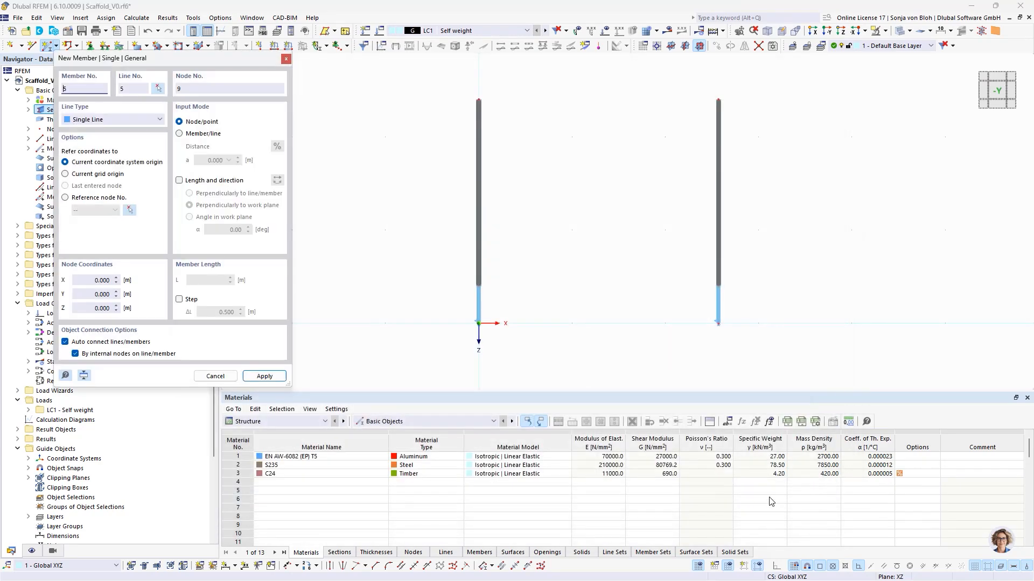
left_click(479, 285)
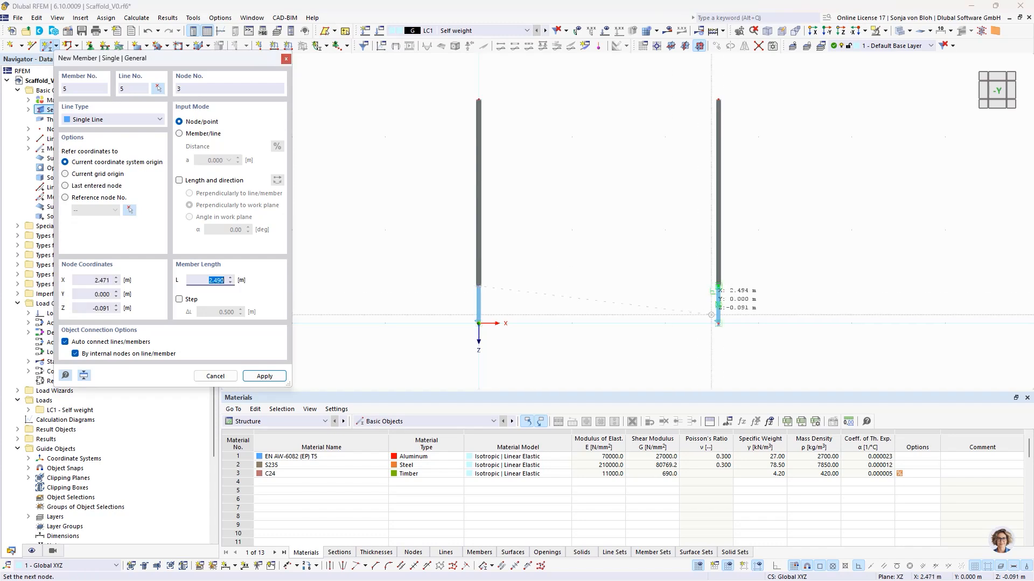
left_click(718, 285)
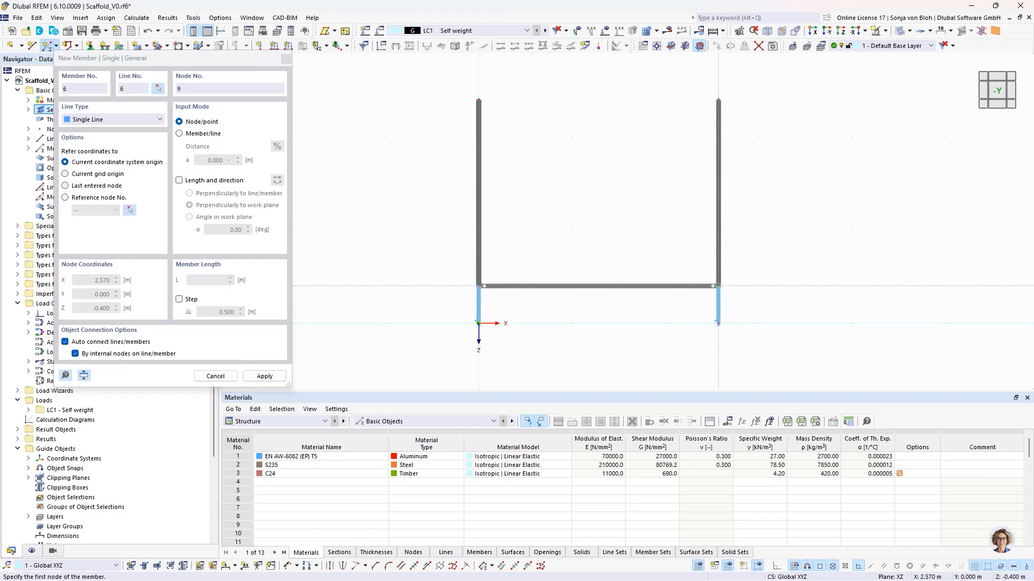
key("Escape")
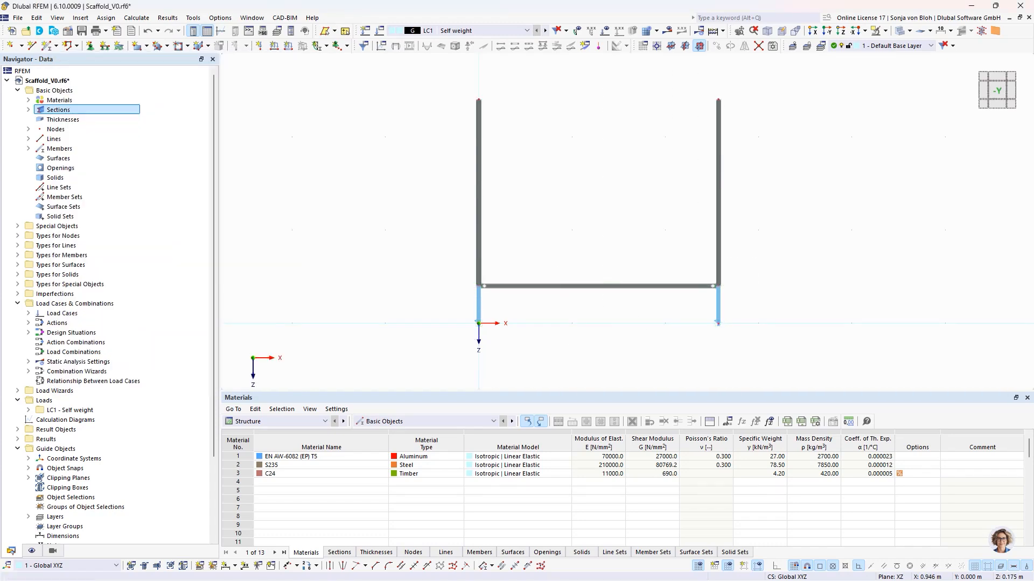
Copy the whole frame of base jacks, standards and ledger once in the Y direction, with an X displacement of 0.
left_click_drag(429, 82, 775, 360)
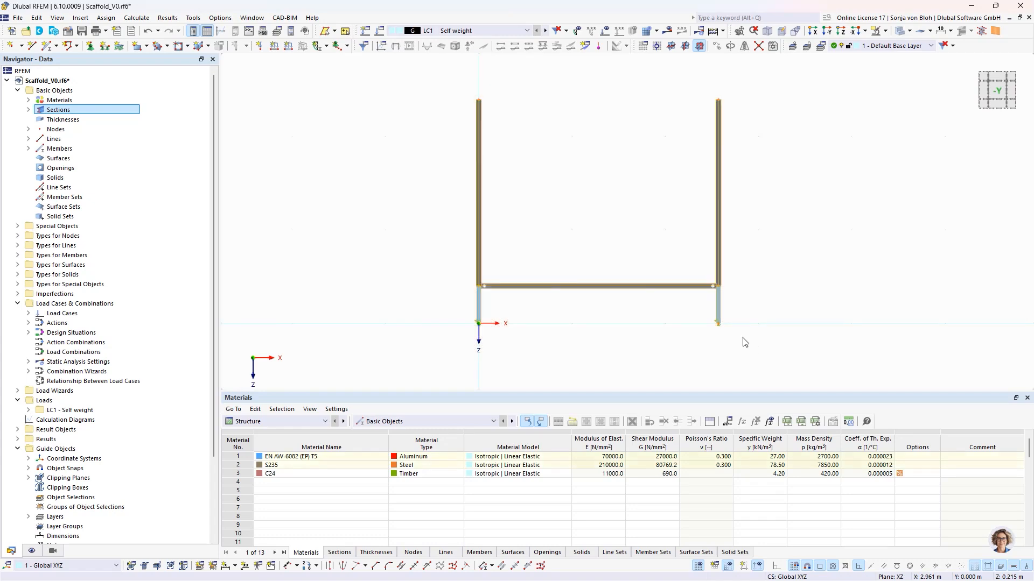
left_click(716, 46)
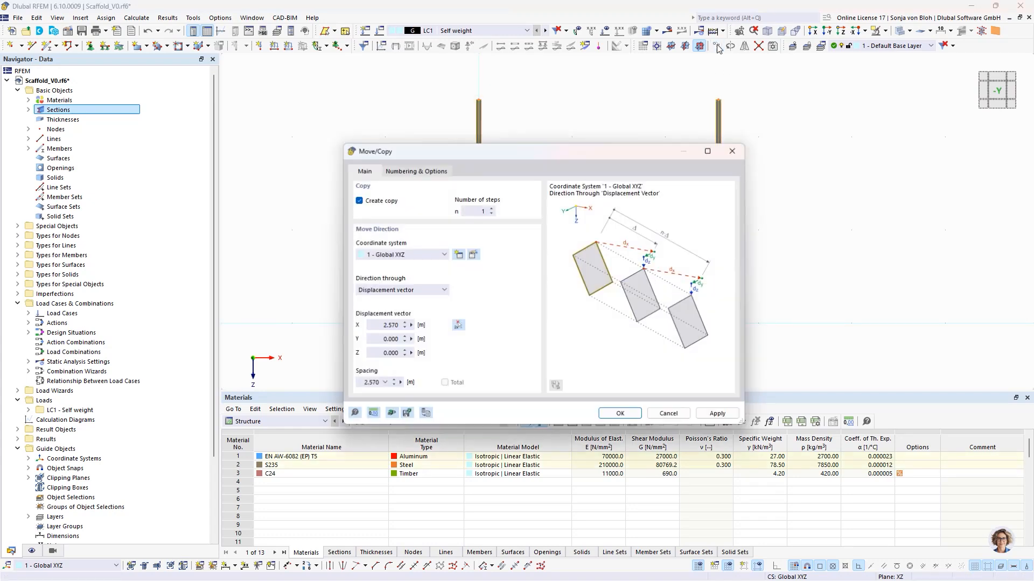
left_click(376, 330)
type("0")
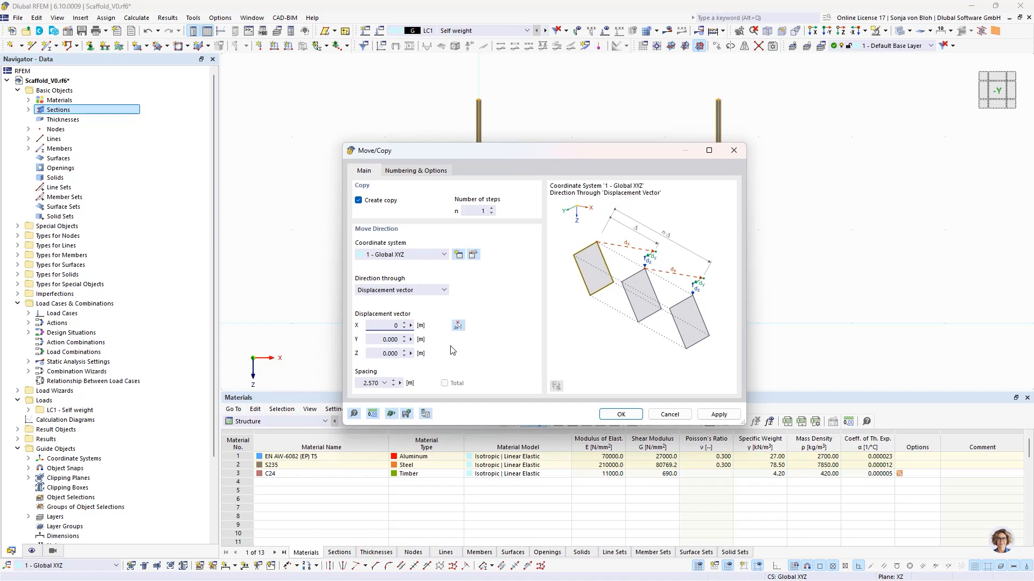
left_click(376, 340)
type("0")
type("3")
left_click(620, 414)
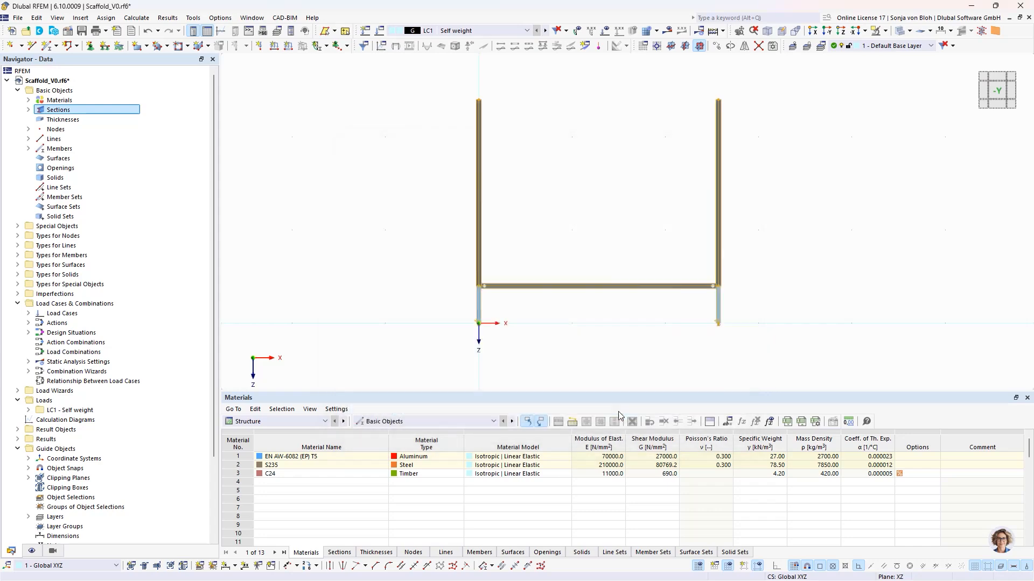
middle_click_drag(448, 300, 523, 337, "ctrl")
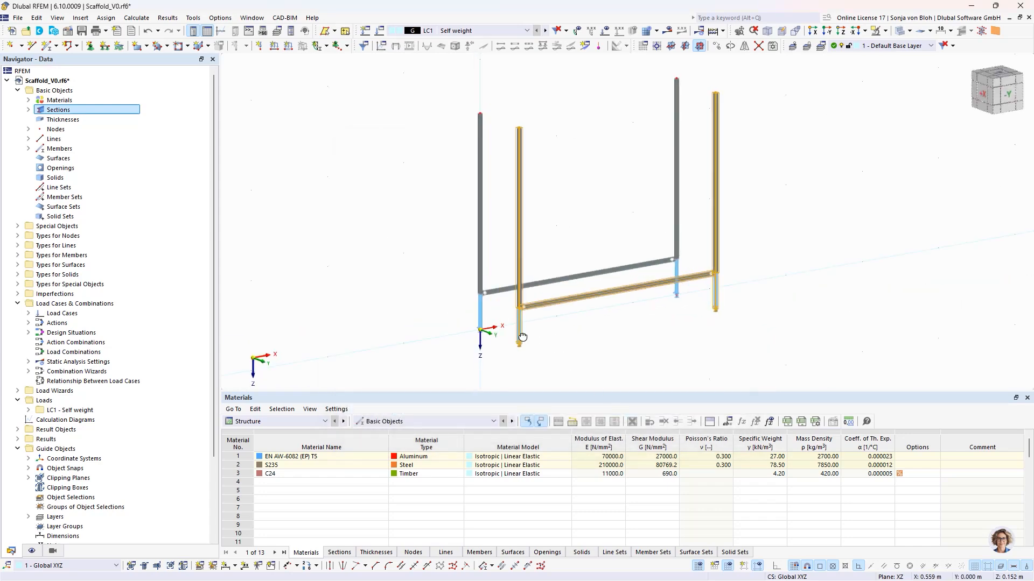
left_click(398, 330)
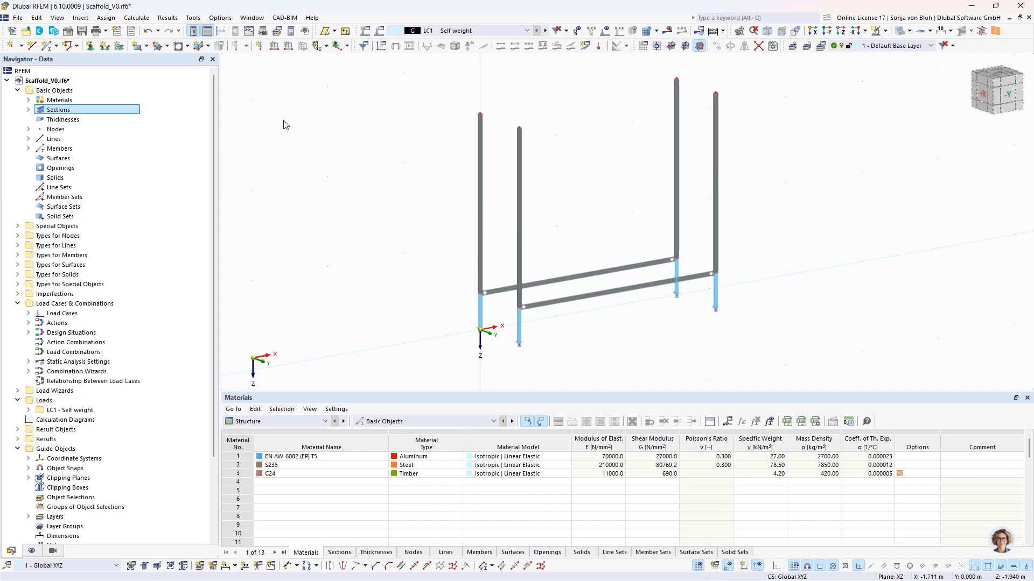
Set up a new beam member with the comment Transom, keeping the assigned section, hinges and eccentricities.
left_click(49, 49)
left_click(232, 476)
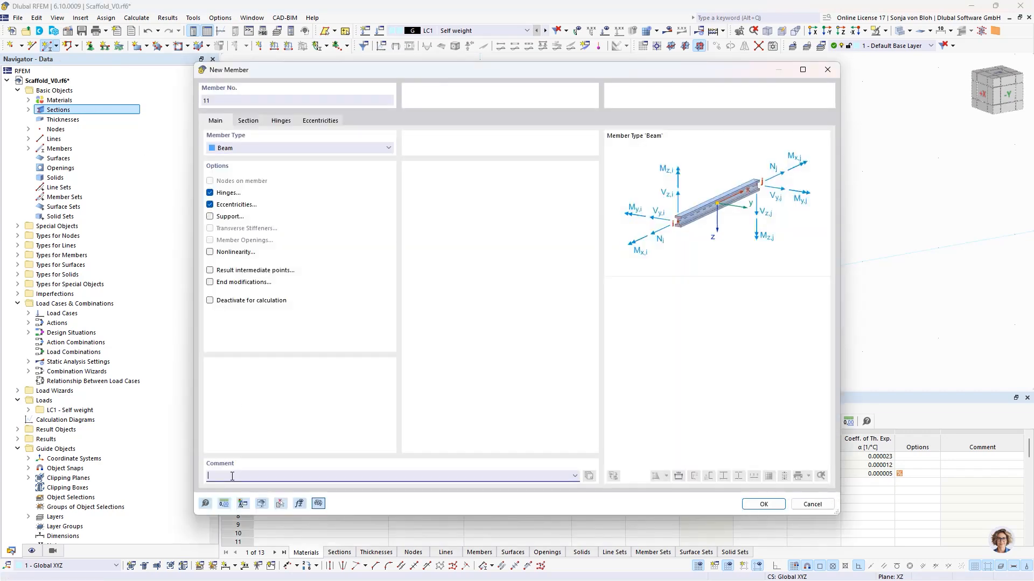
type("Transom")
left_click(249, 122)
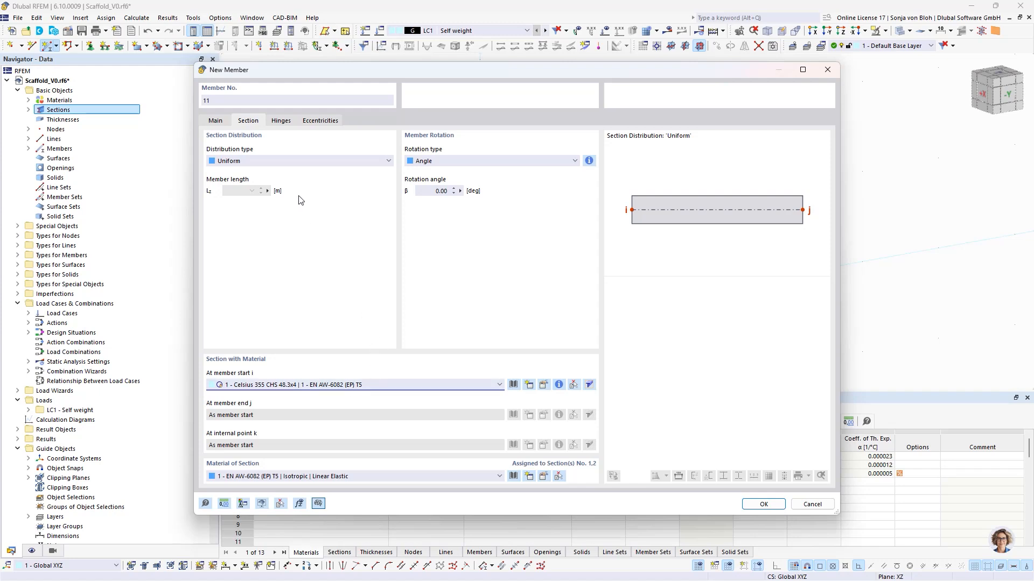
left_click(279, 121)
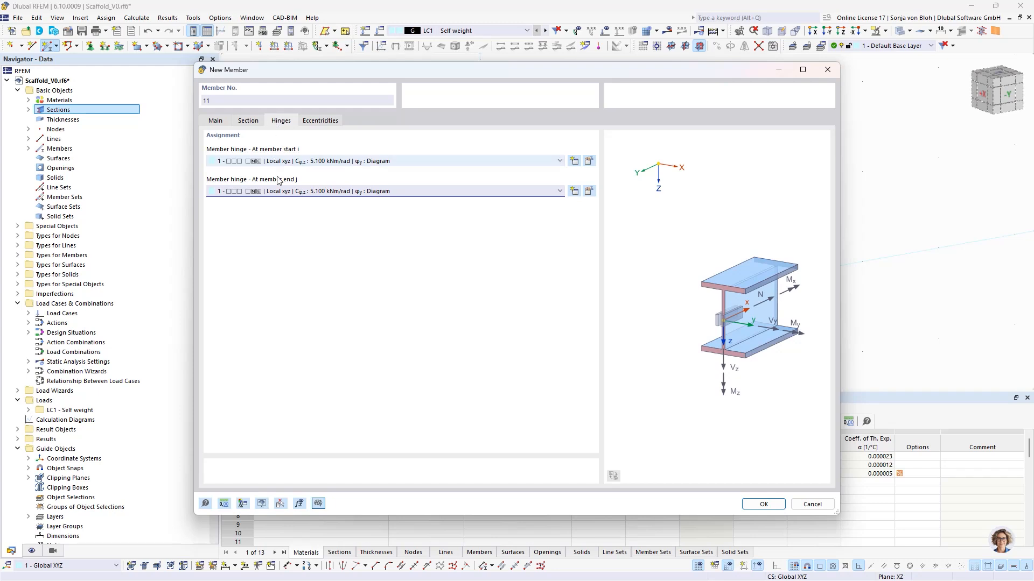
left_click(328, 121)
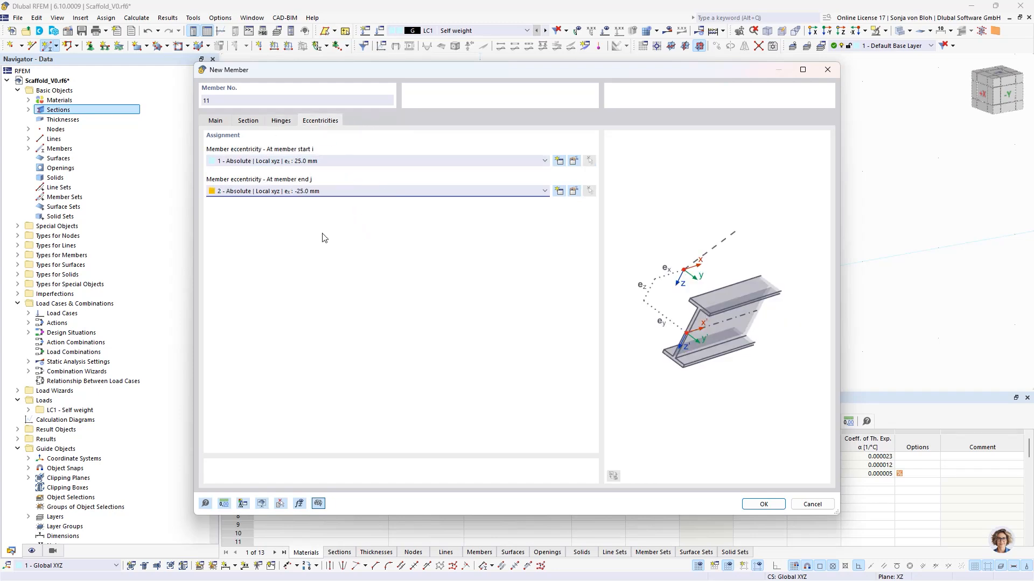
left_click(753, 506)
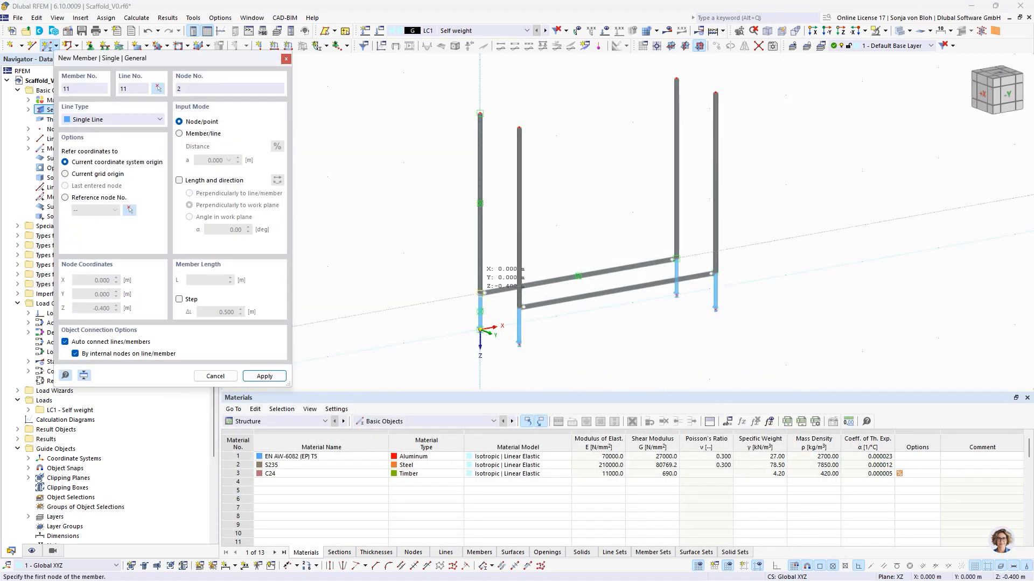
Place two transoms connecting the upper base jack nodes of both frames, one at each end of the ledgers.
left_click(481, 294)
left_click(518, 307)
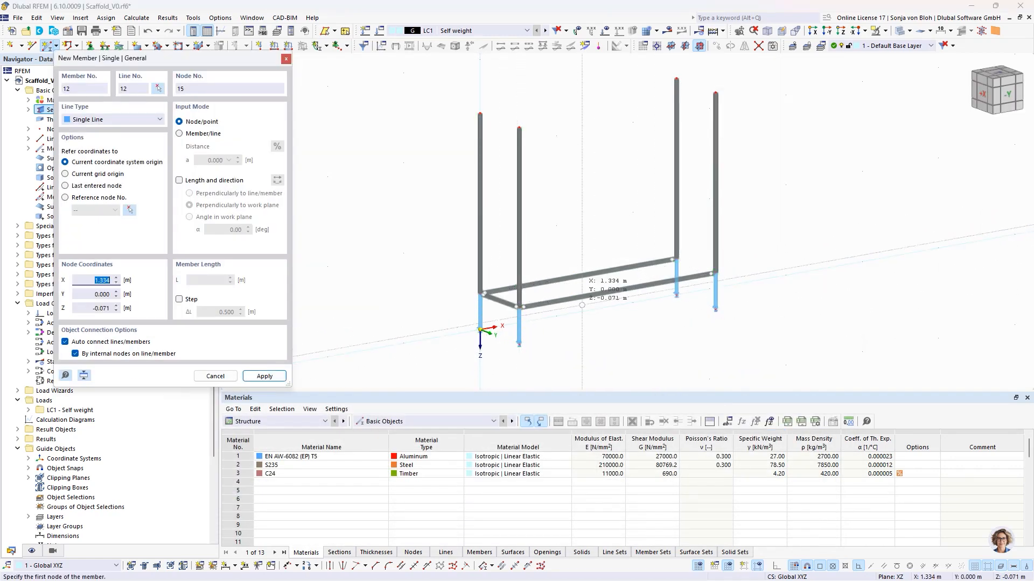
left_click(676, 259)
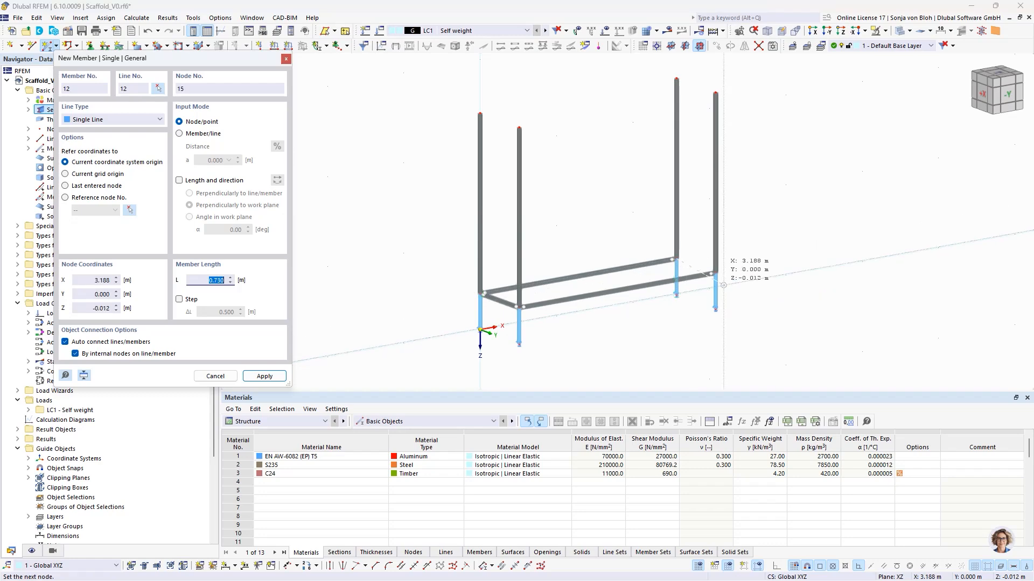
left_click(713, 273)
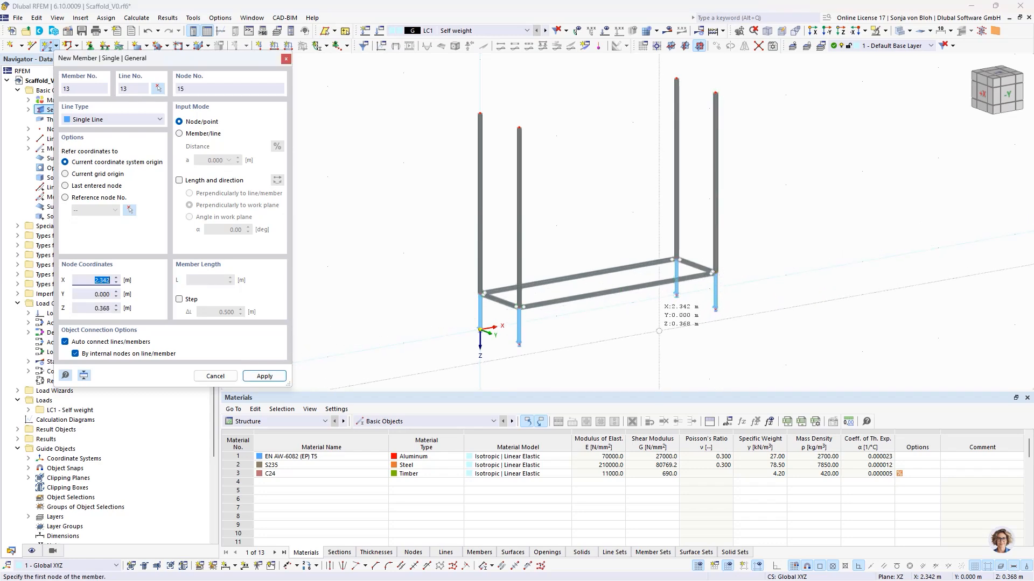
key("Escape")
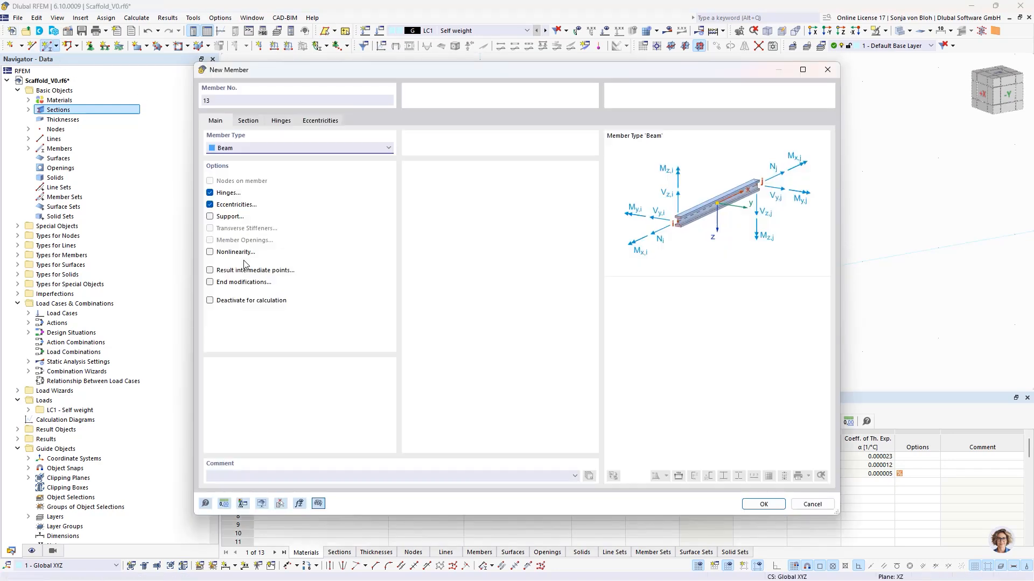
Give the new beam member the comment "Longitudianl diagonal" and assign it section 2 - Celsius 355 CHS 48.3x3.2.
left_click(226, 474)
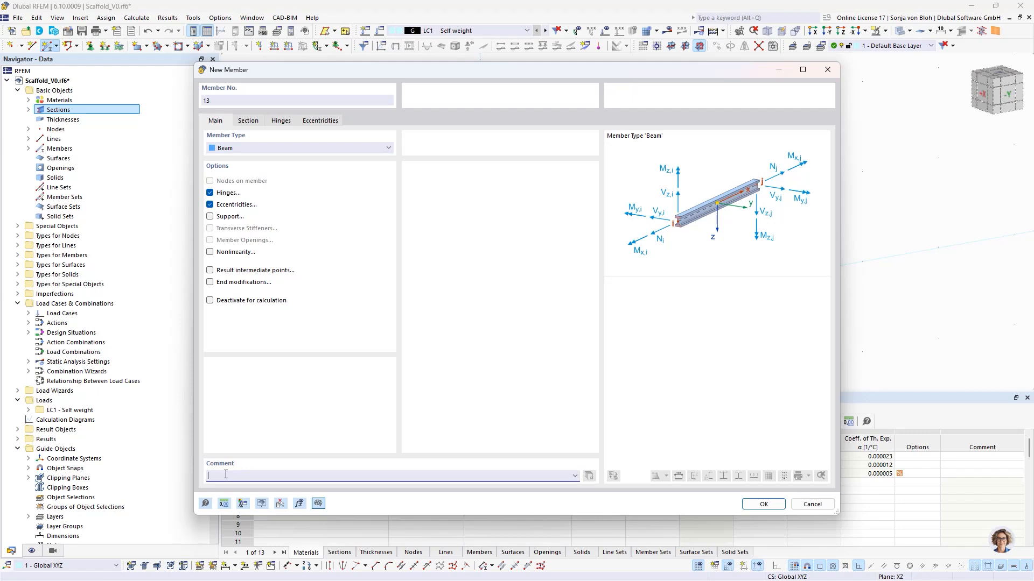
type("Longitudianl diagonal")
left_click(249, 121)
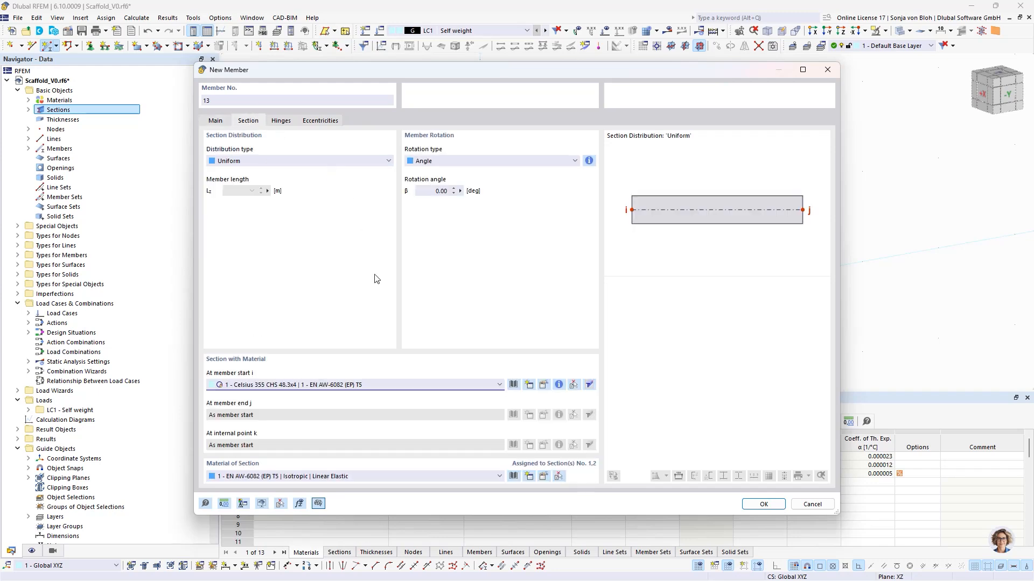
left_click(313, 385)
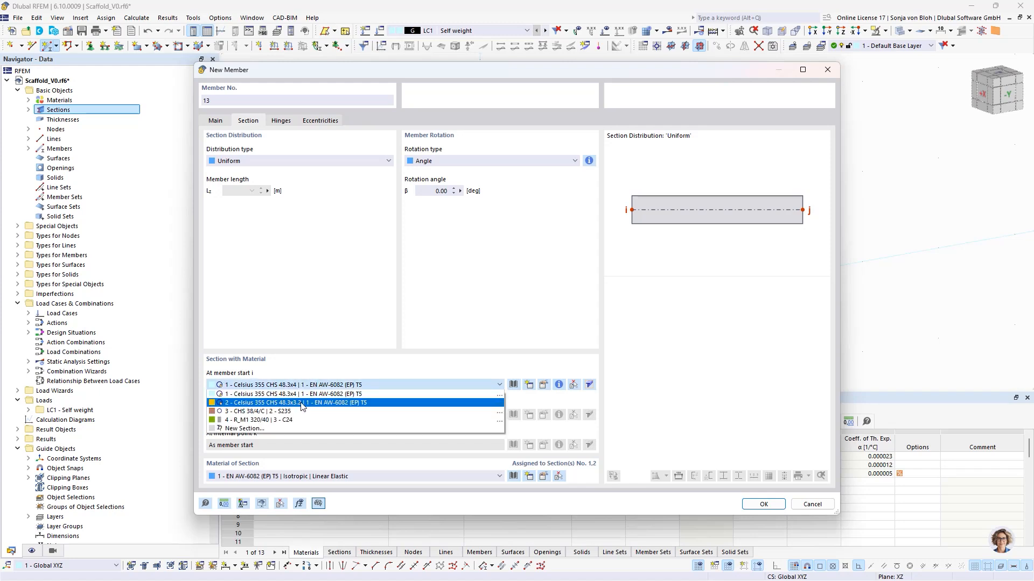
left_click(240, 405)
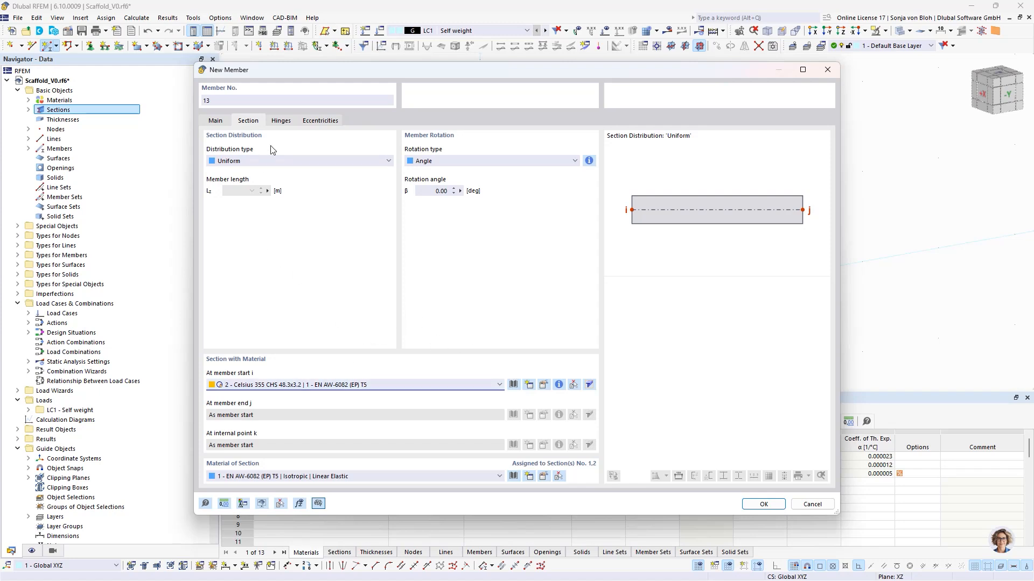
Create a new hinge at the diagonal's member start, releasing ux with the Diagram nonlinearity.
left_click(282, 121)
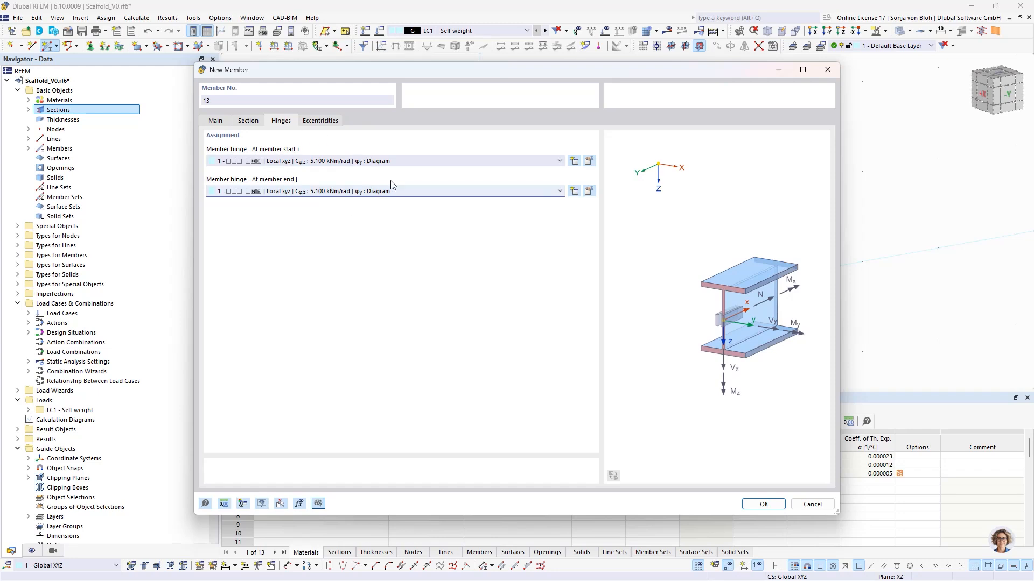
left_click(574, 161)
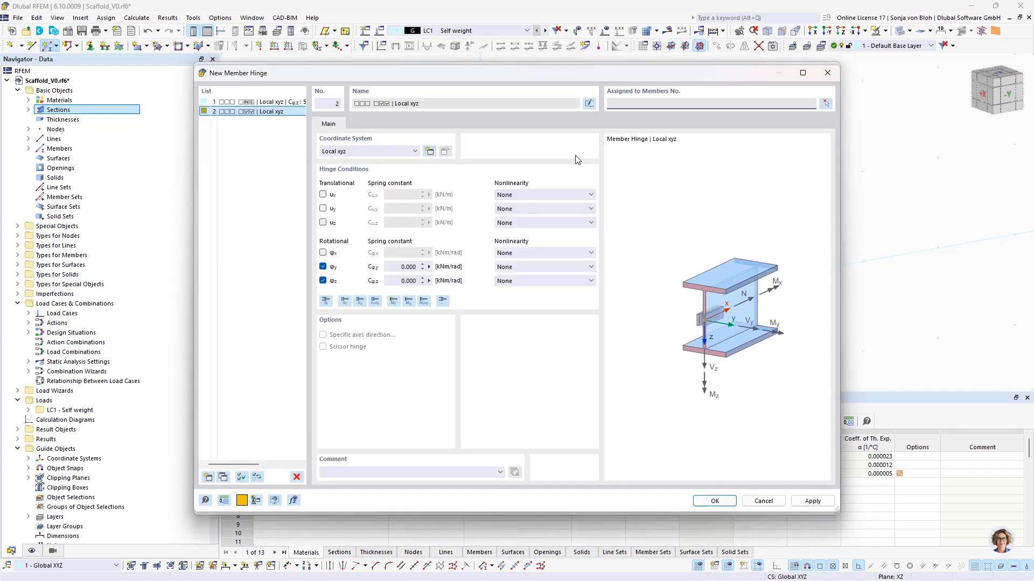
left_click(322, 194)
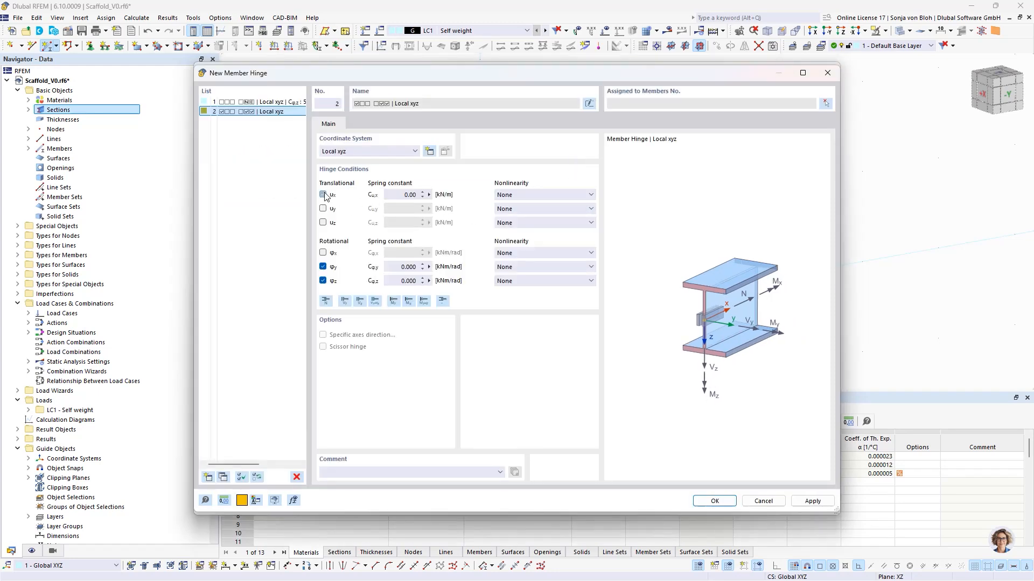
left_click(531, 194)
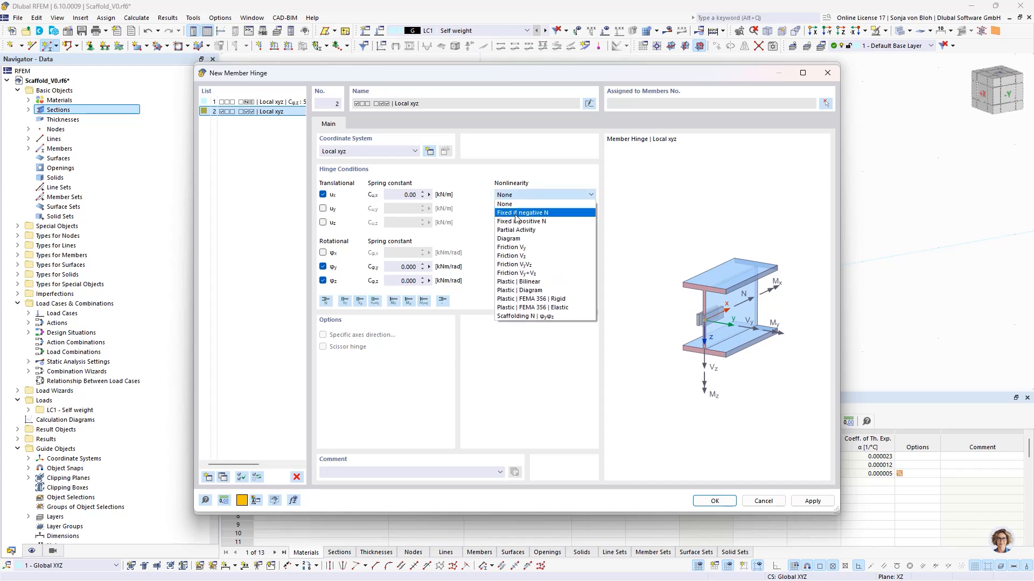
left_click(516, 239)
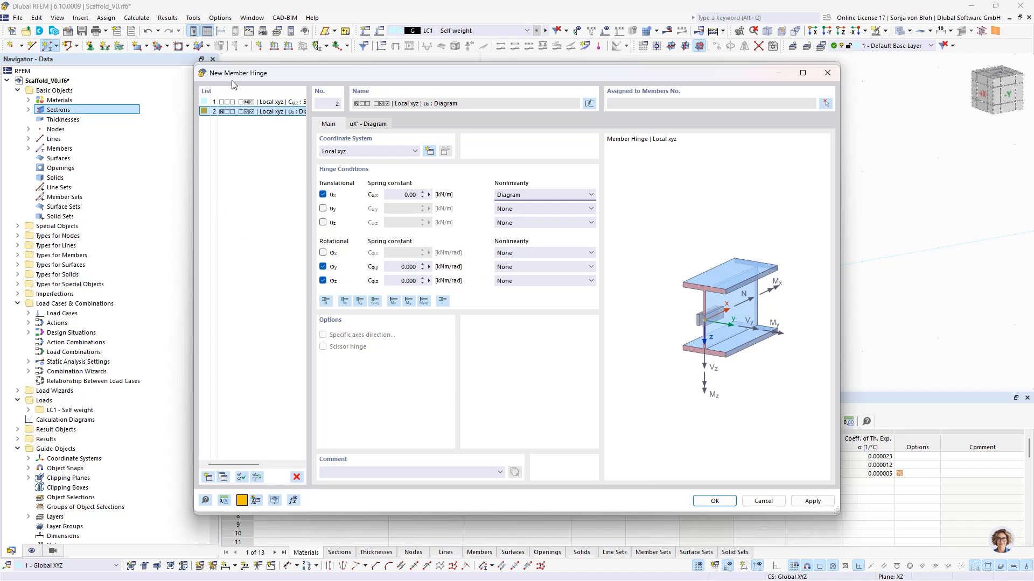
Make the hinge's ux diagram non-symmetric and enter its first point as -10.2 mm displacement with -16.6 kN force.
left_click(364, 126)
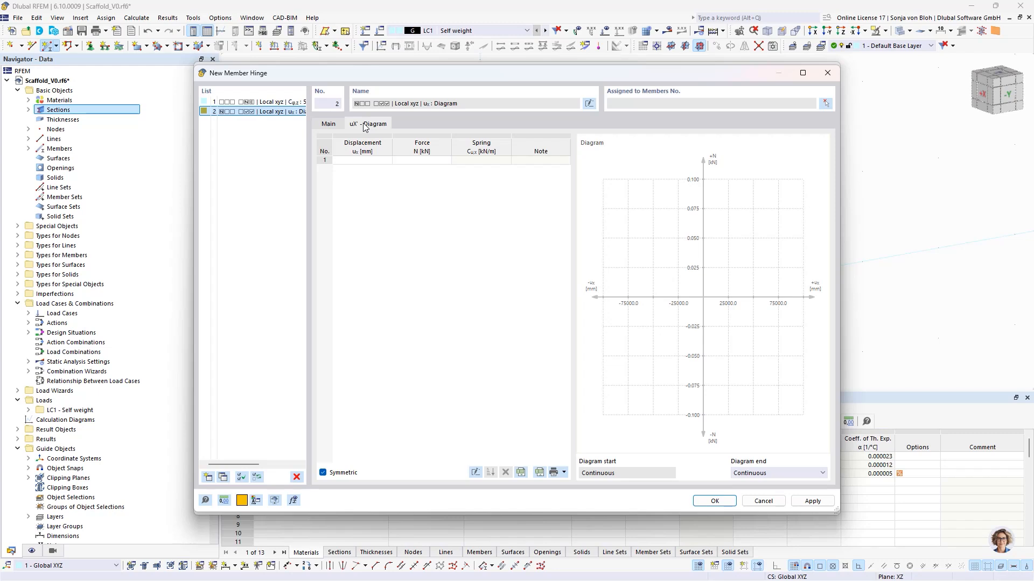
left_click(323, 472)
left_click(360, 164)
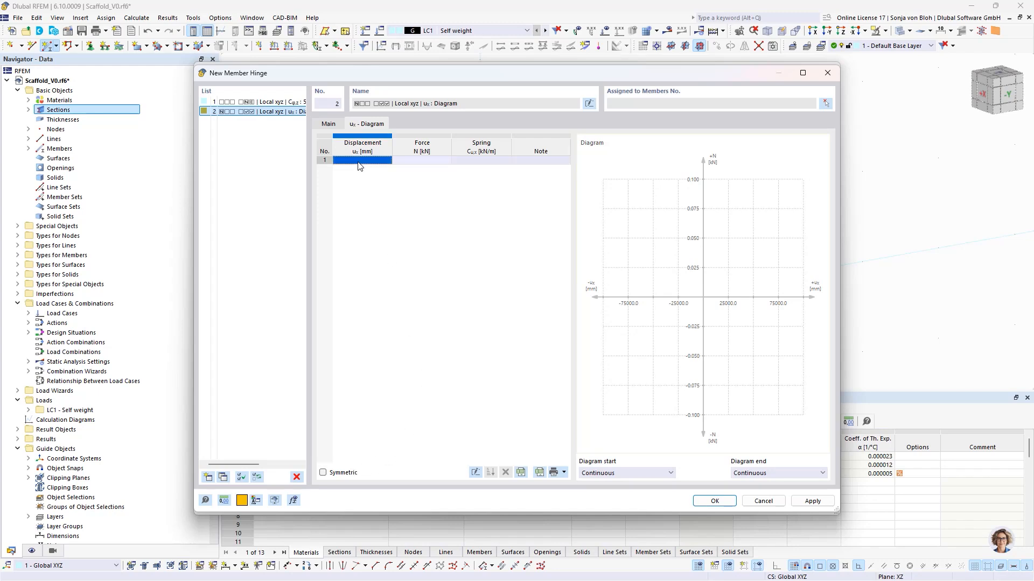
left_click(358, 162)
type("-10,2")
left_click(418, 162)
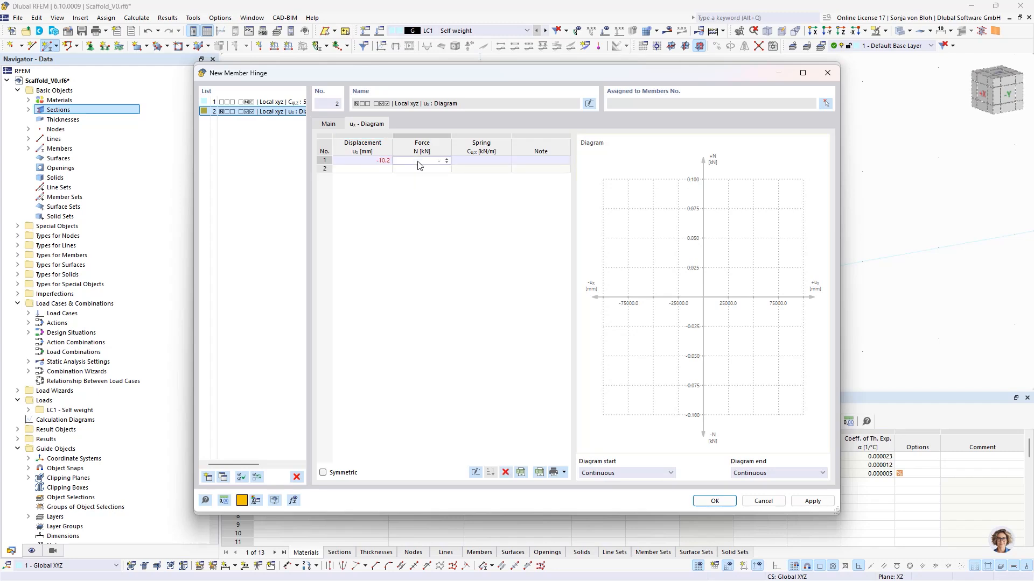
type("-16,6")
Add two more ux diagram points: 0 mm with 0 kN, and 12.9 mm with 18 kN.
left_click(375, 170)
type("0")
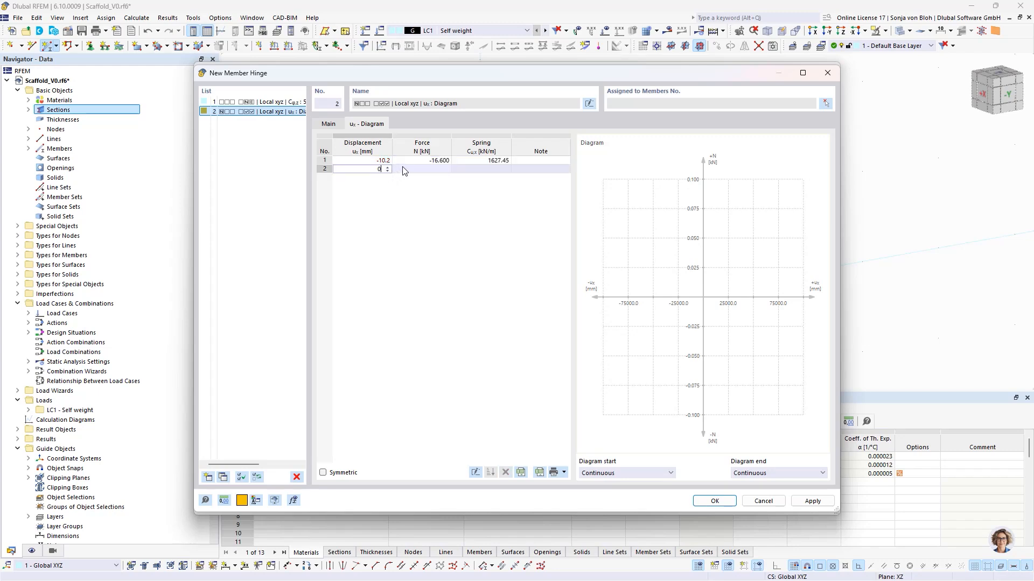
left_click(418, 170)
type("0")
left_click(379, 178)
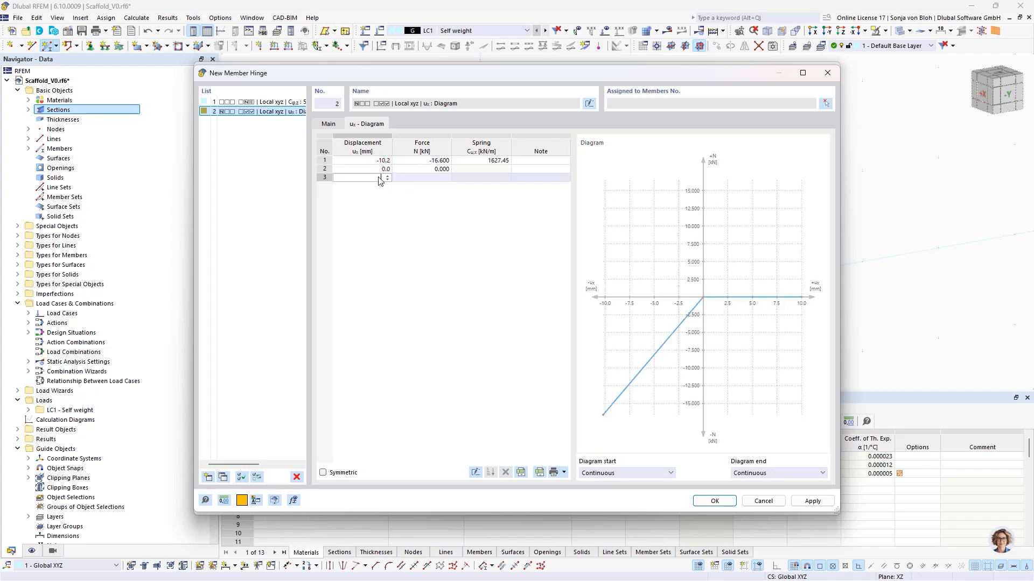
type("12,9")
left_click(422, 178)
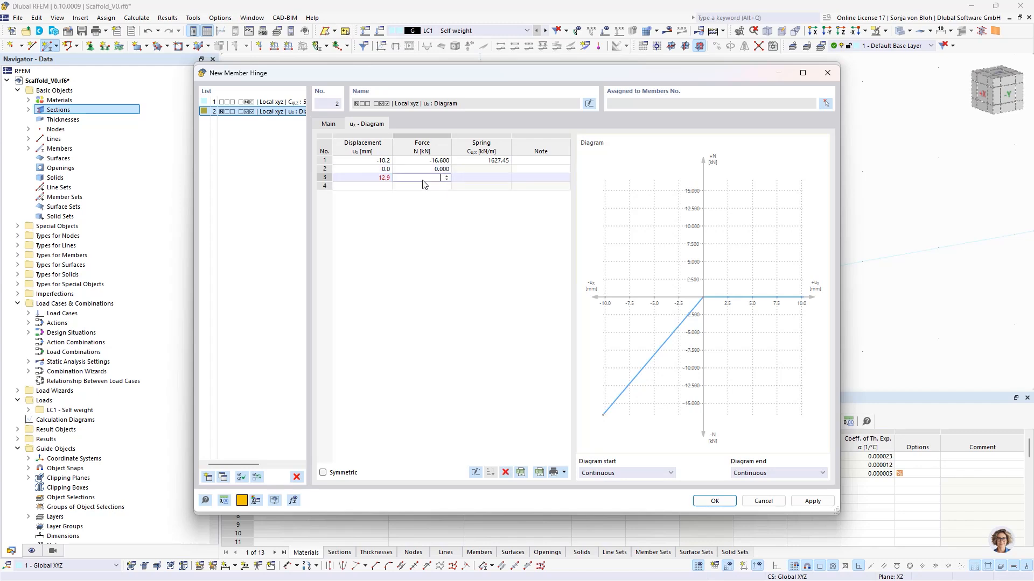
type("18")
key("Return")
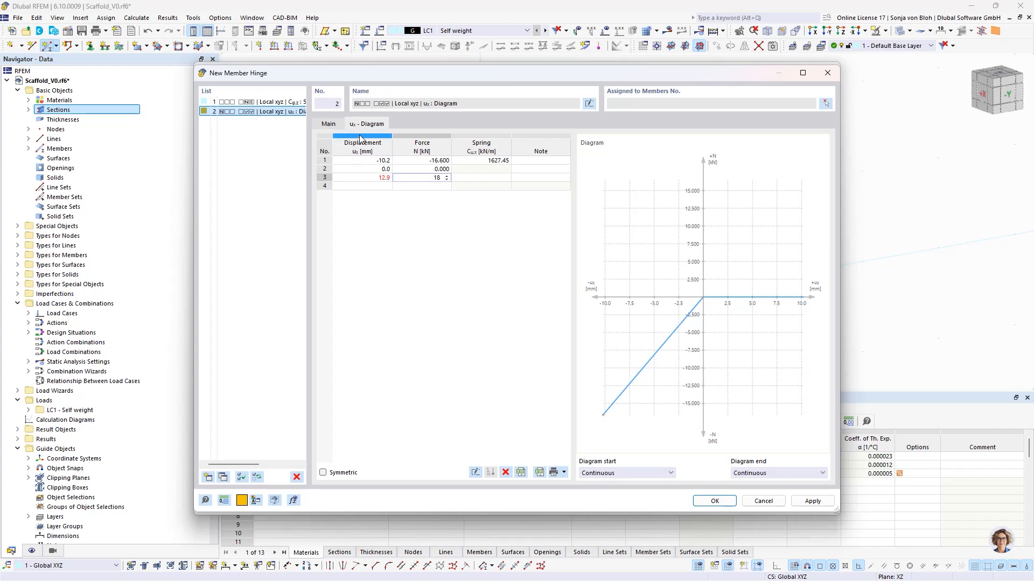
Remove the hinge's φz release and assign the same hinge to the diagonal's member end as well.
left_click(328, 123)
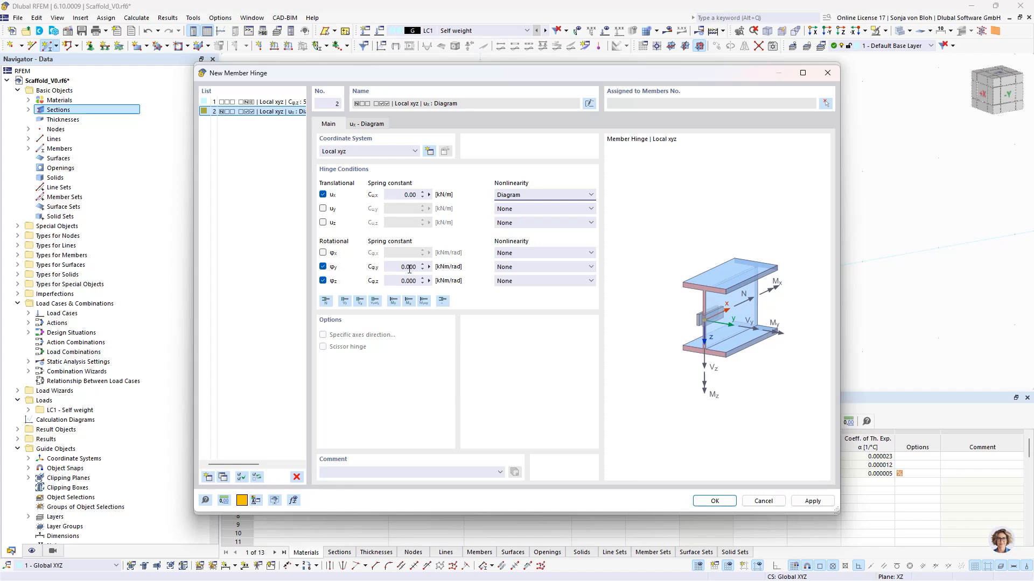
left_click(323, 281)
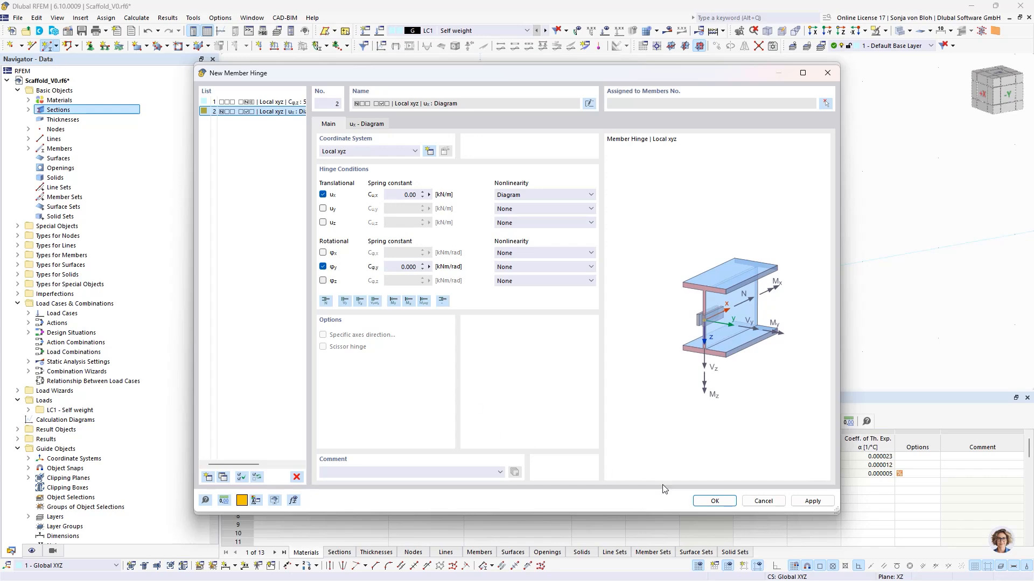
left_click(712, 501)
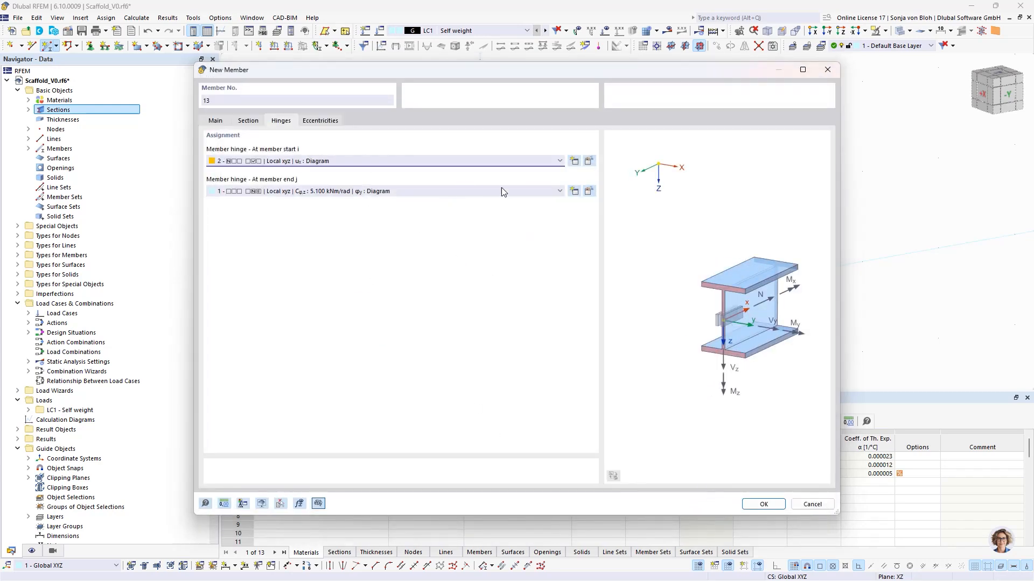
left_click(495, 195)
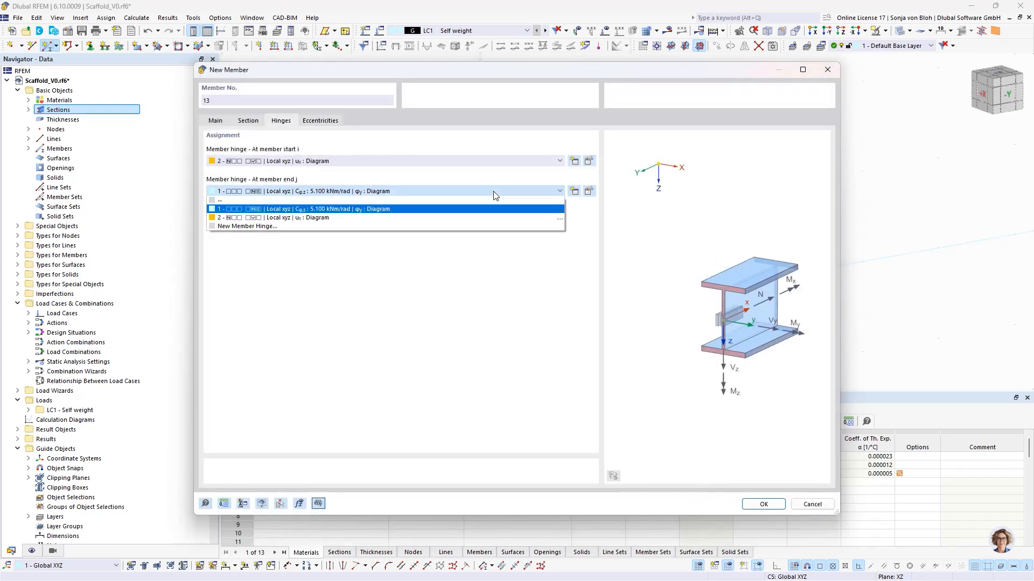
left_click(455, 217)
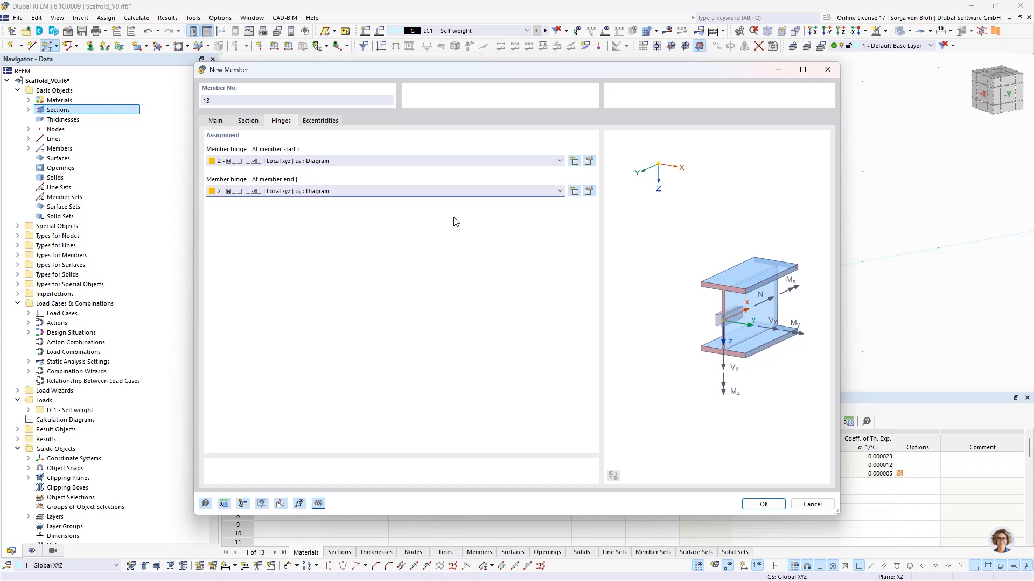
Create an absolute eccentricity in Global XYZ for the diagonal's member start, with eX -77 mm and eY 50 mm.
left_click(334, 121)
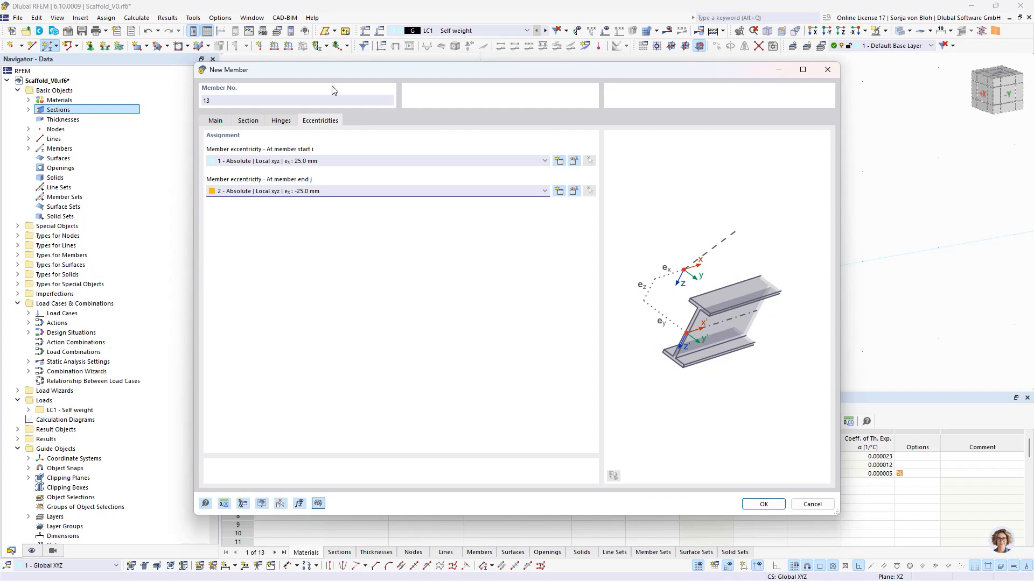
left_click(561, 161)
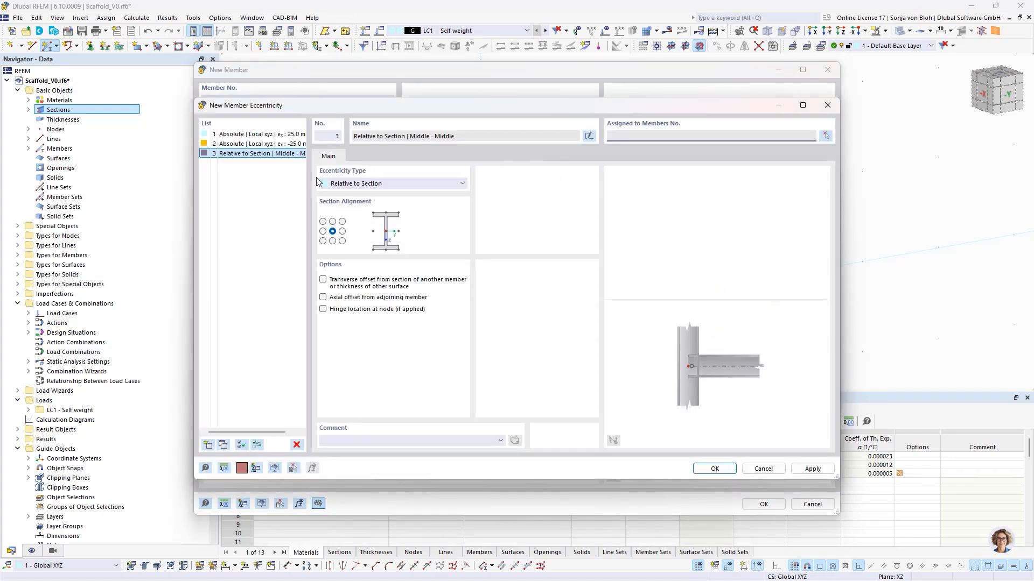
left_click(380, 183)
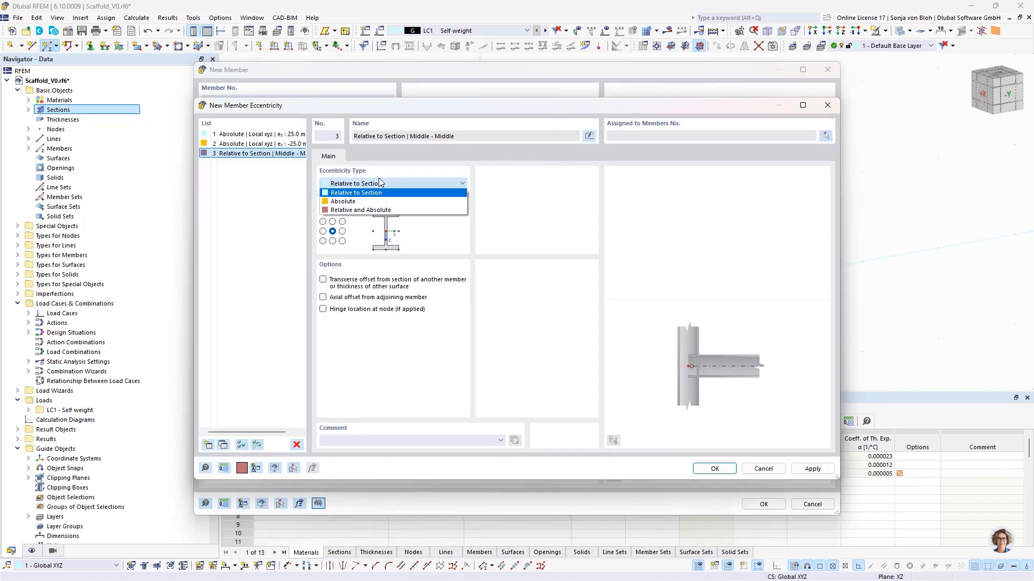
left_click(353, 203)
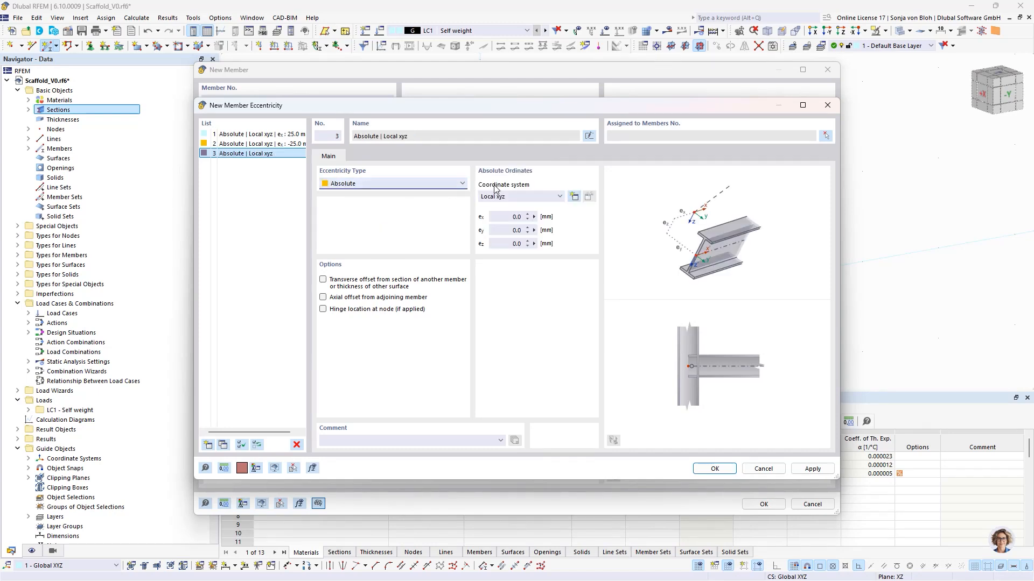
left_click(520, 197)
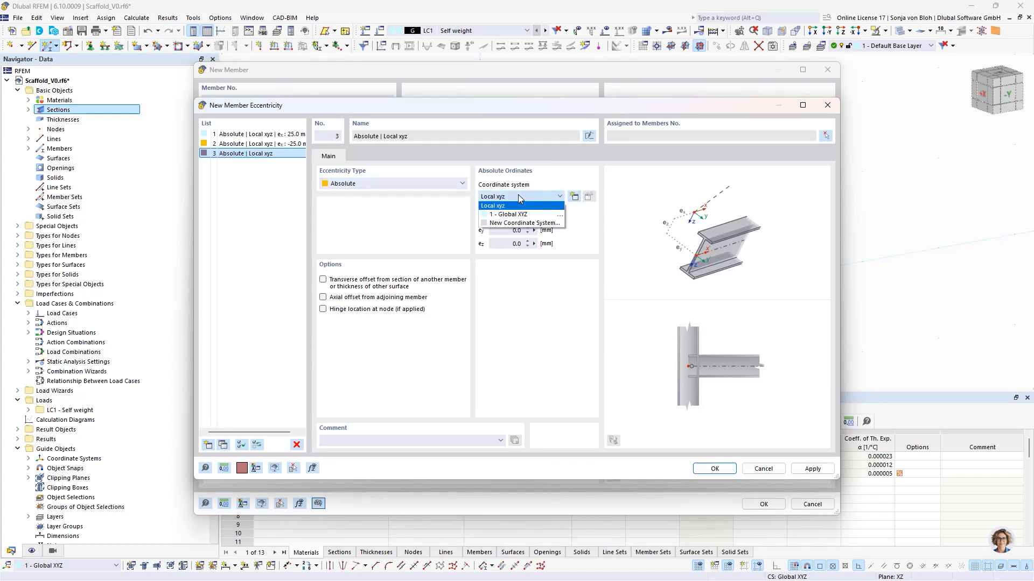
left_click(506, 214)
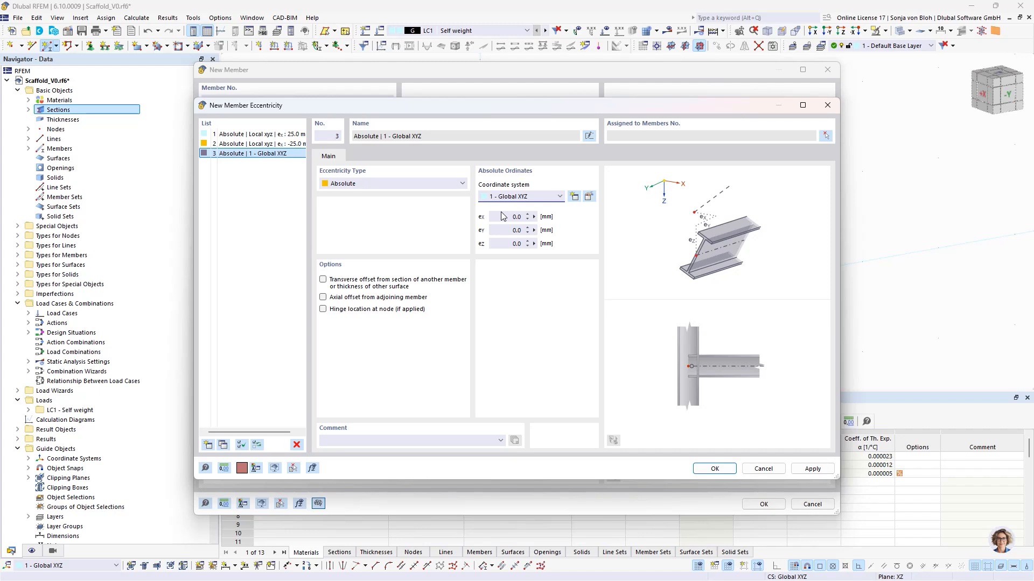
left_click(509, 216)
type("-77")
key("Tab")
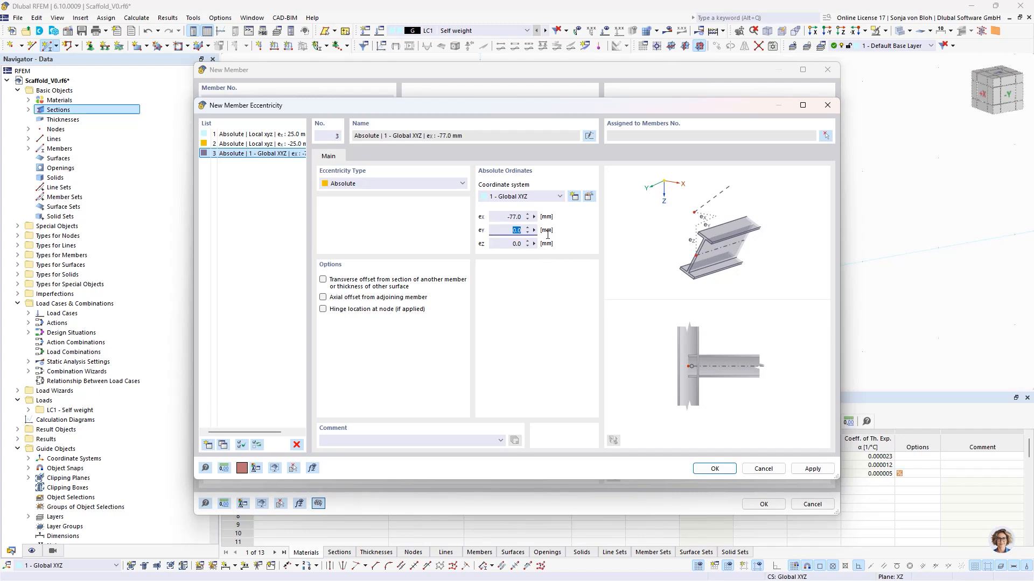
type("50")
left_click(714, 468)
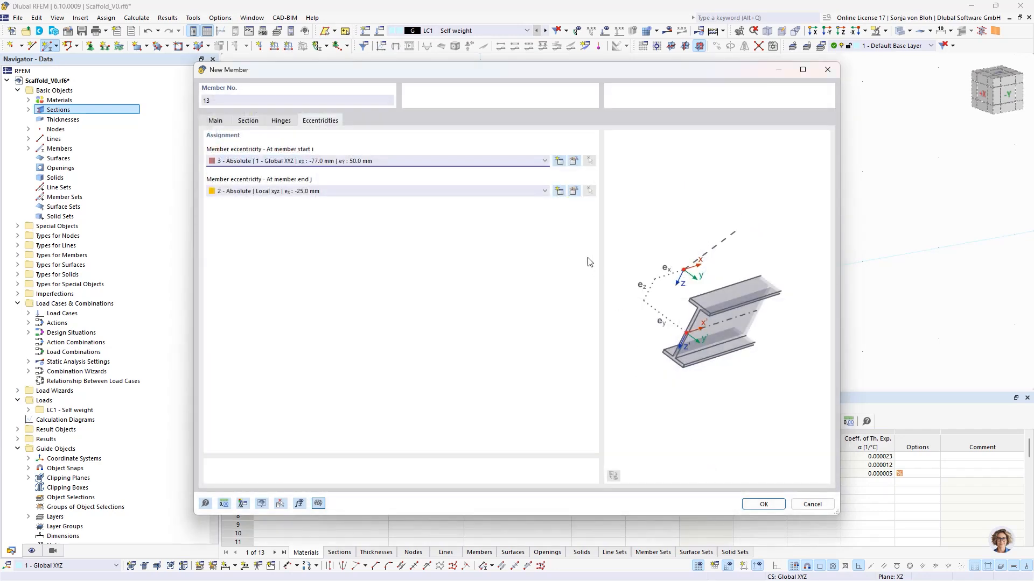
Create an absolute eccentricity in Global XYZ for the diagonal's member end, with eX 77 mm and eY 50 mm.
left_click(558, 191)
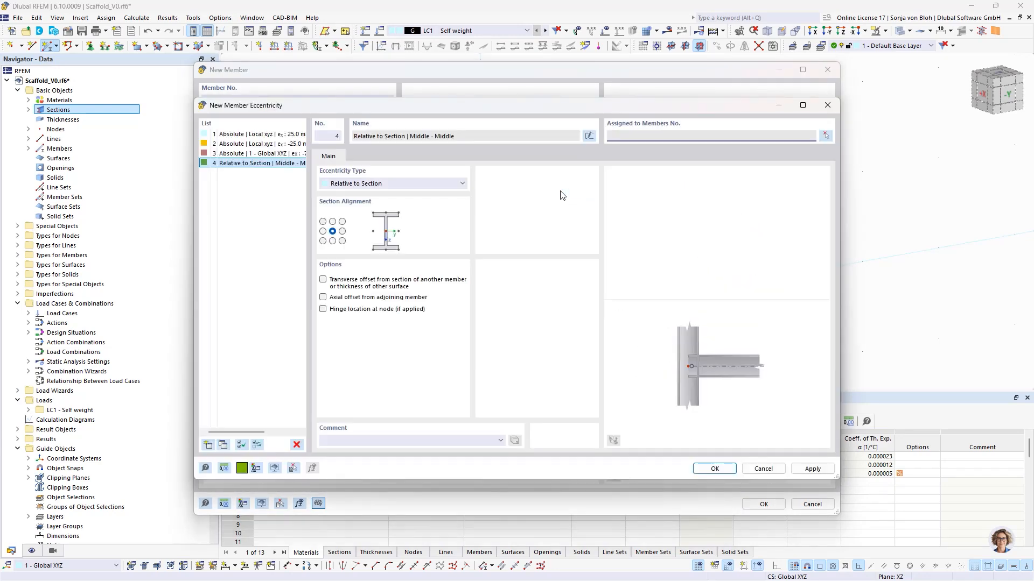
left_click(390, 186)
left_click(367, 201)
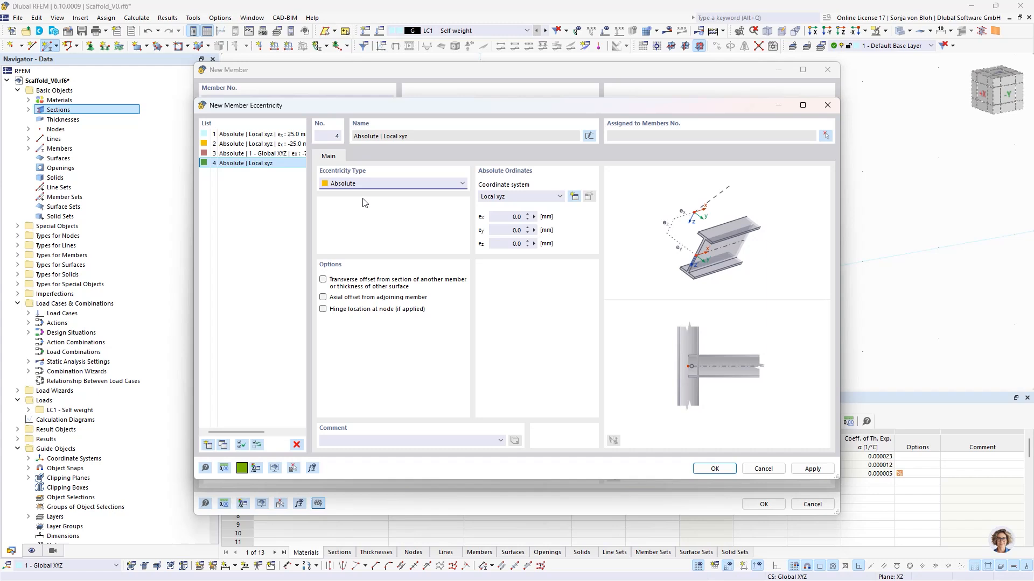
left_click(487, 195)
left_click(503, 215)
left_click(504, 217)
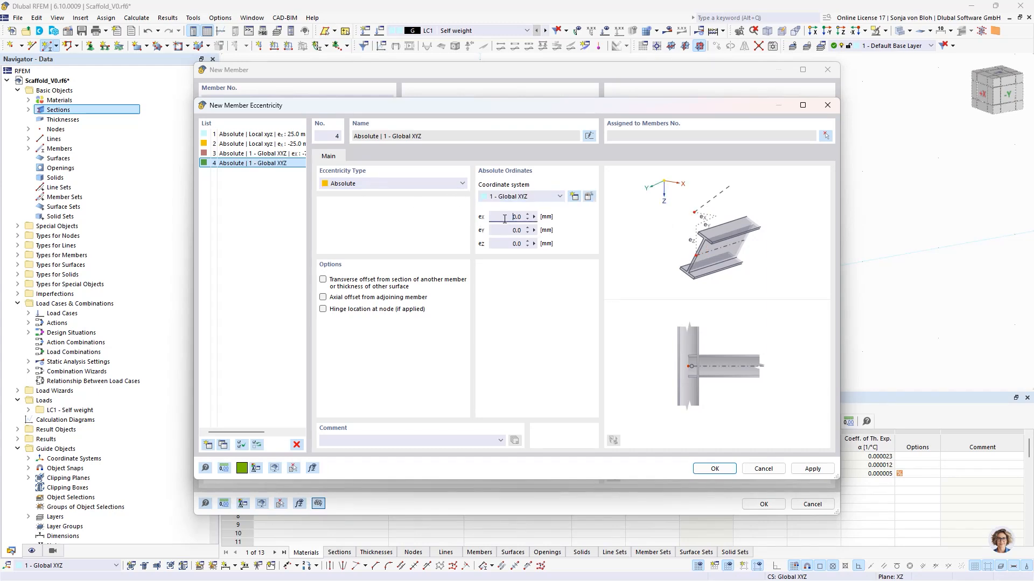
double_click(504, 217)
type("77")
double_click(503, 231)
type("50")
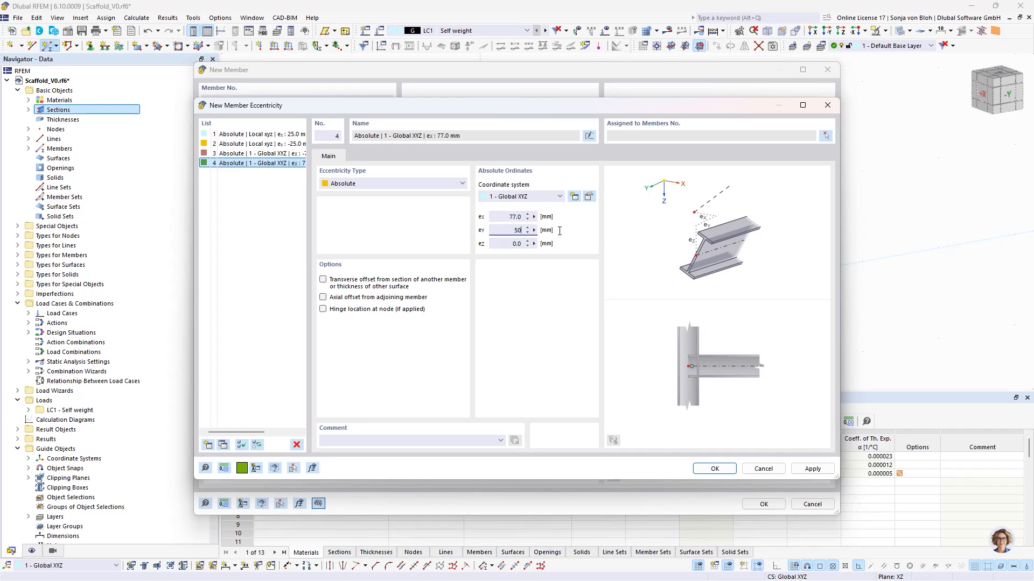
left_click(710, 468)
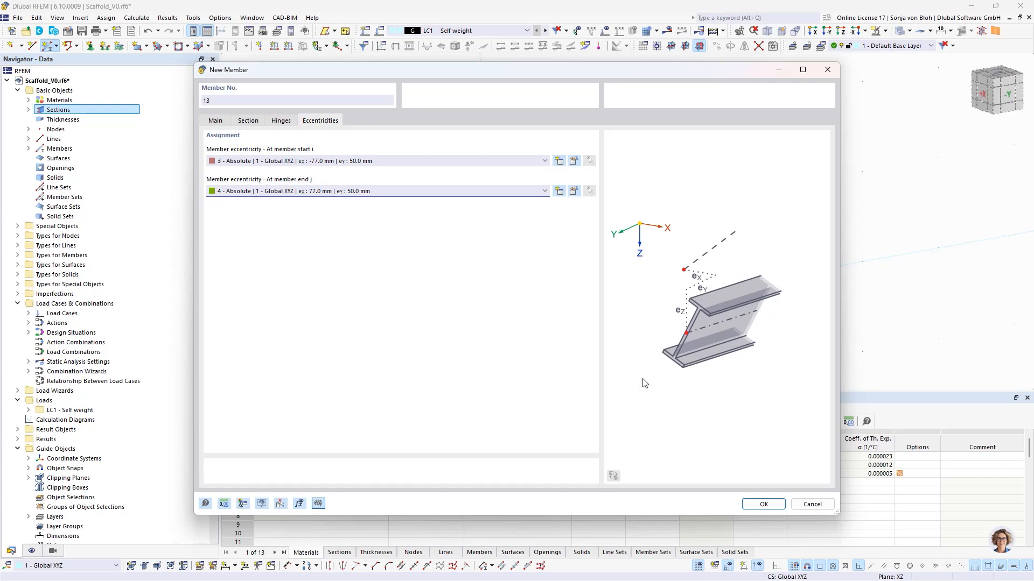
Place the longitudinal diagonal from the ledger node at X 2.570, Y 0.730, Z -0.400 m to the standard's top at 0, 0.730, -2.400 m.
left_click(762, 505)
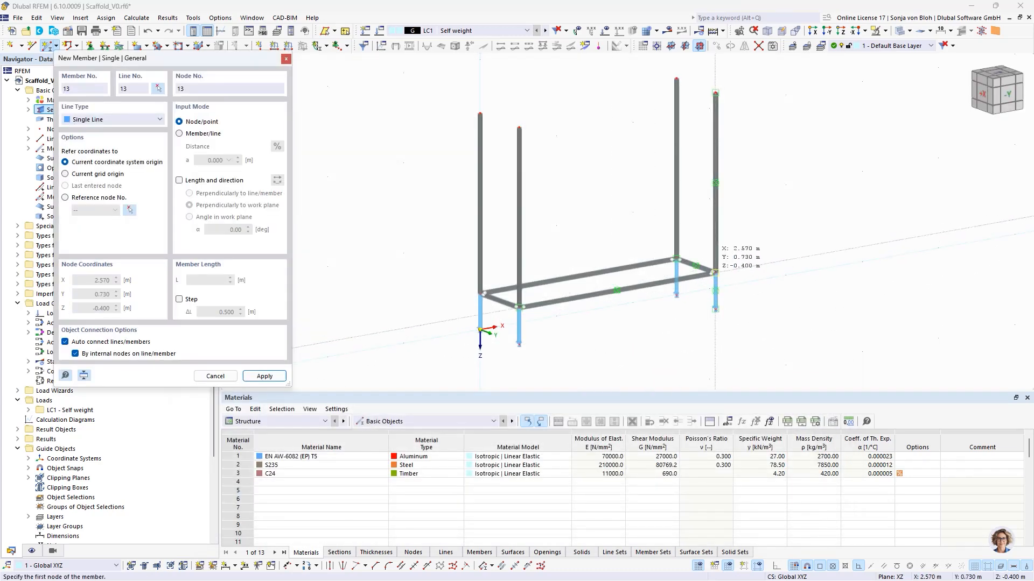
left_click(715, 270)
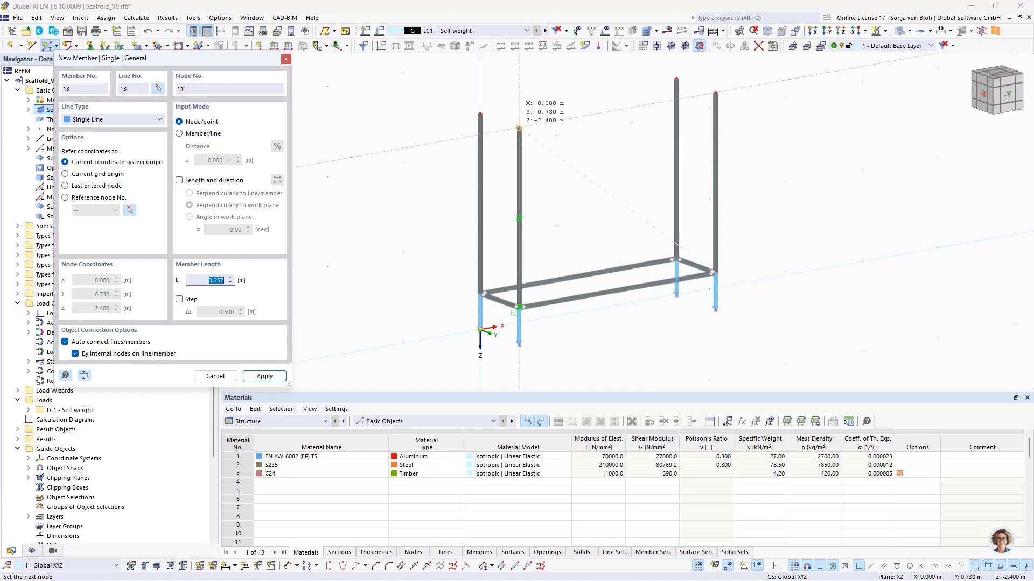
left_click(519, 128)
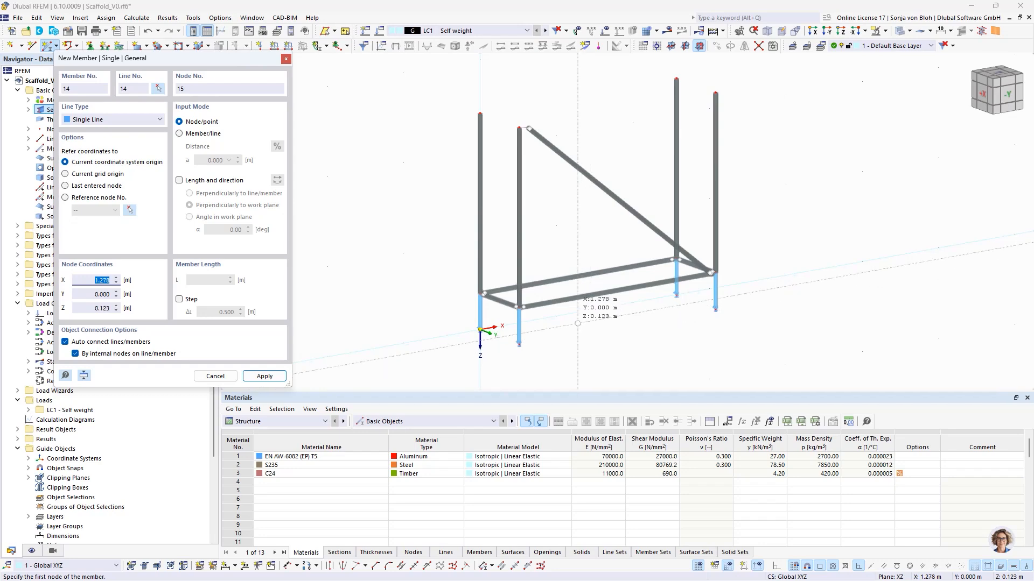
key("Escape")
Start a new single member with the comment "Transverse diagonal", keeping the CHS 48.3x3.2 section and the Diagram hinge at both ends.
left_click(48, 46)
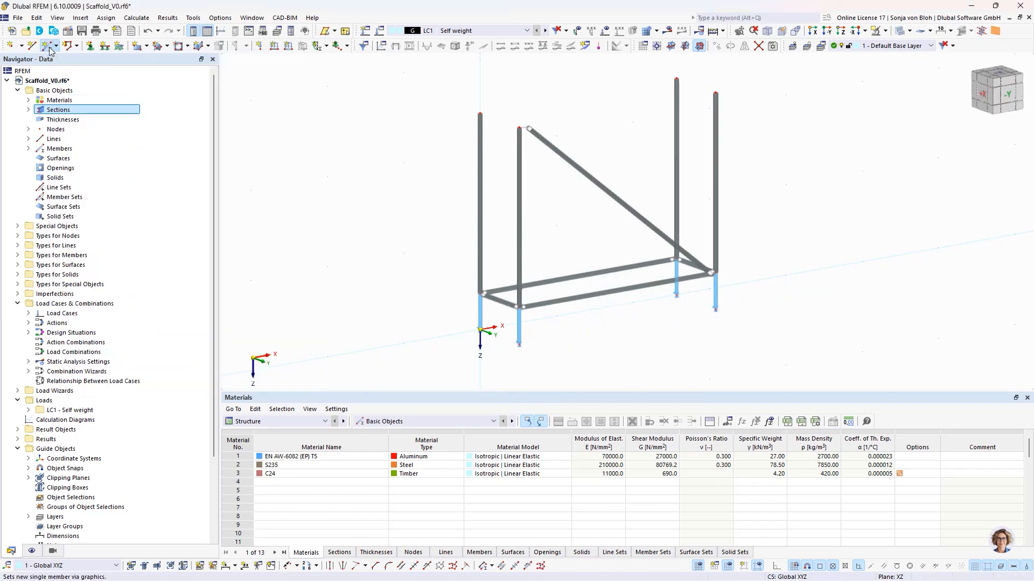
left_click(250, 477)
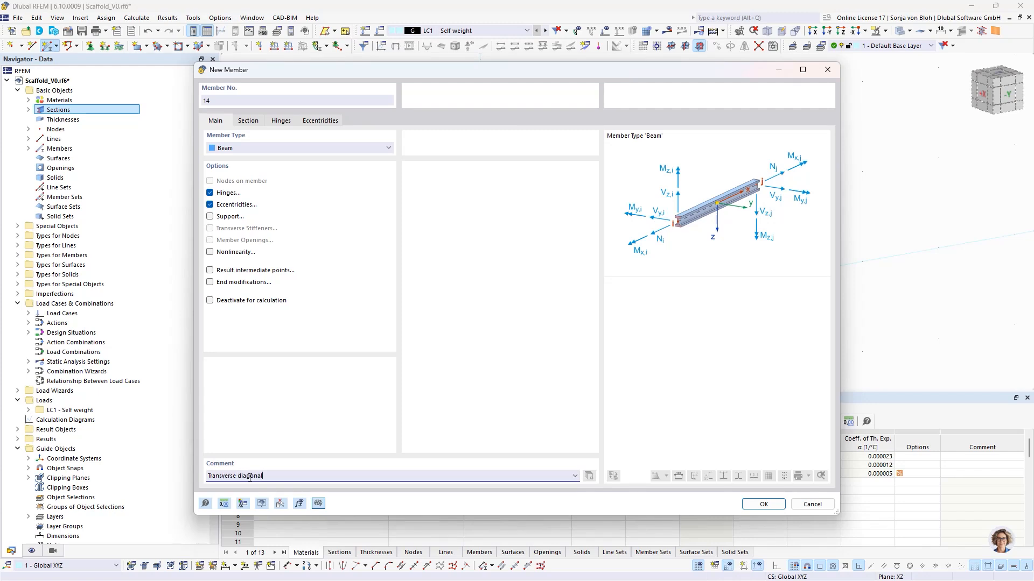
left_click(248, 121)
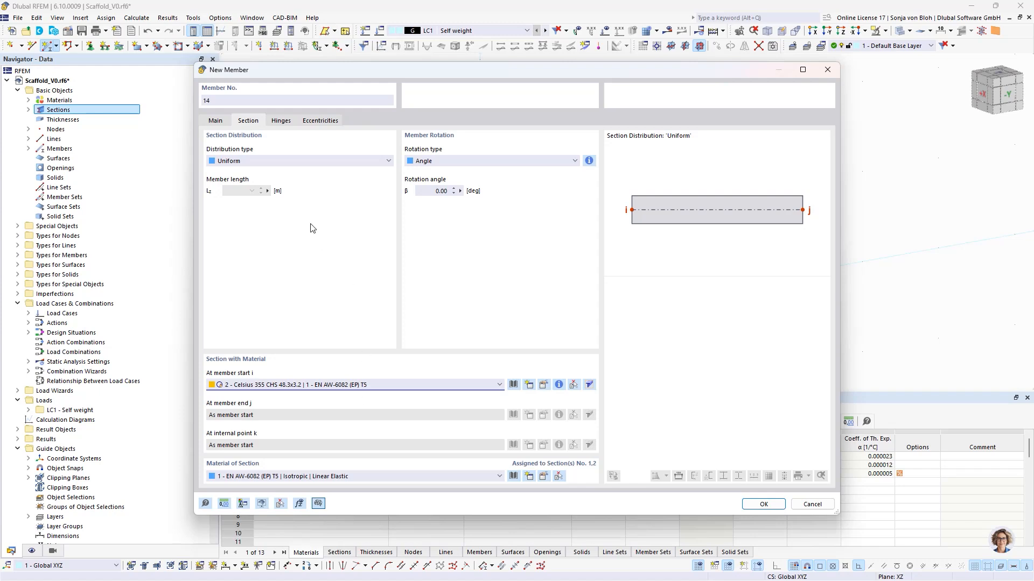
left_click(281, 121)
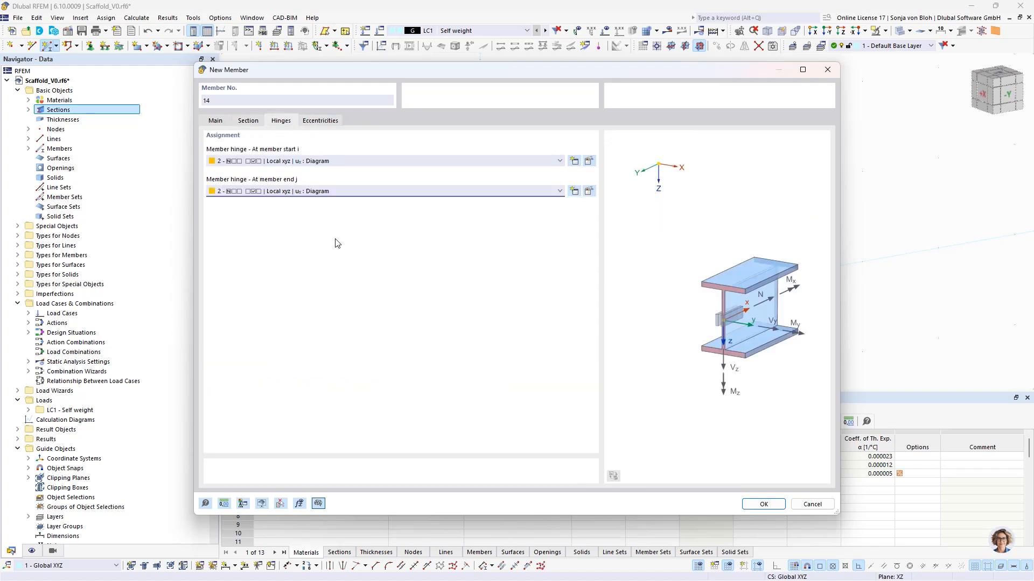
Create an absolute eccentricity in Global XYZ for the transverse diagonal's start, with eX -50 mm and eY 77 mm.
left_click(325, 123)
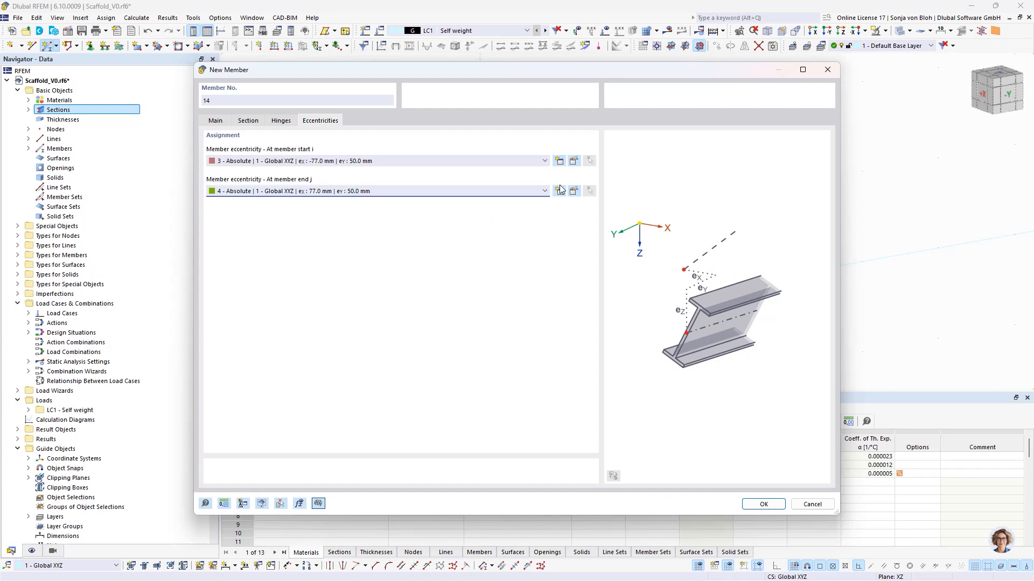
left_click(558, 161)
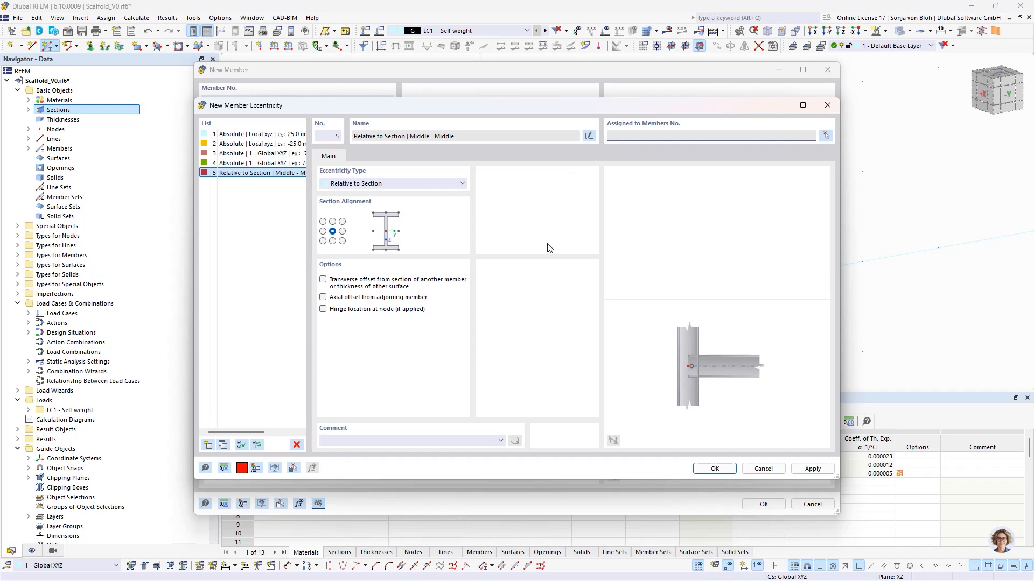
left_click(380, 184)
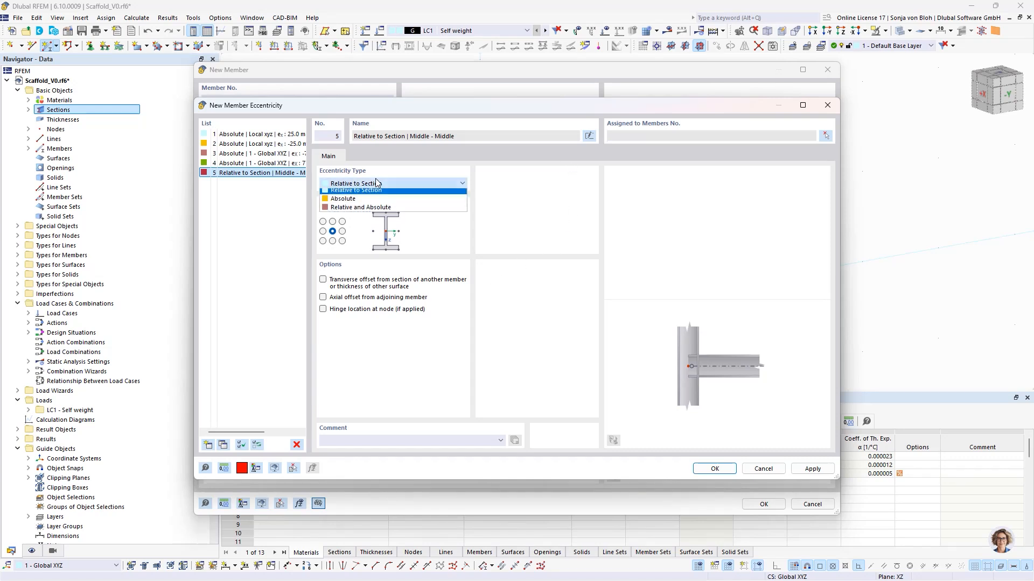
left_click(356, 201)
left_click(520, 196)
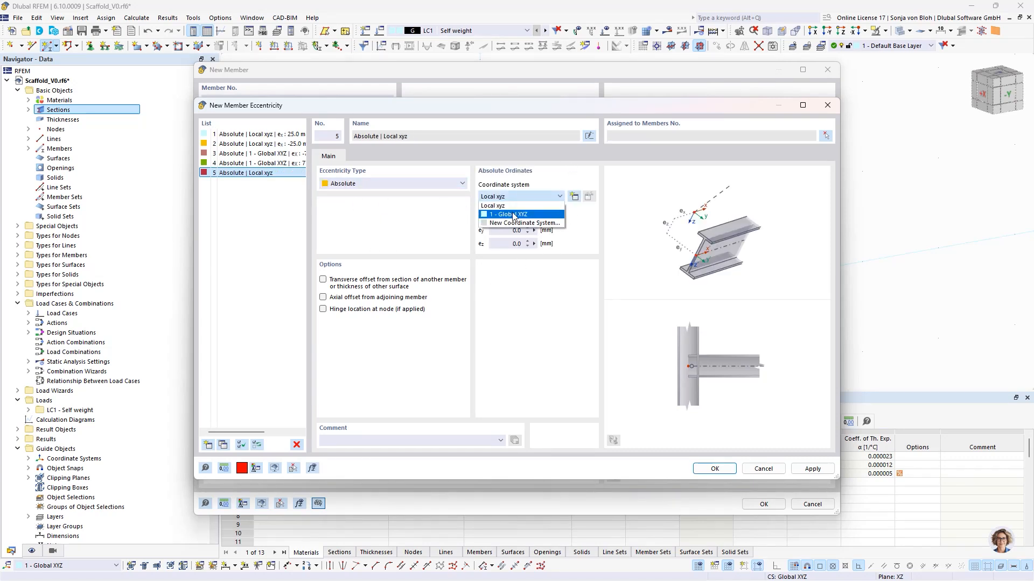
left_click(515, 214)
left_click(501, 219)
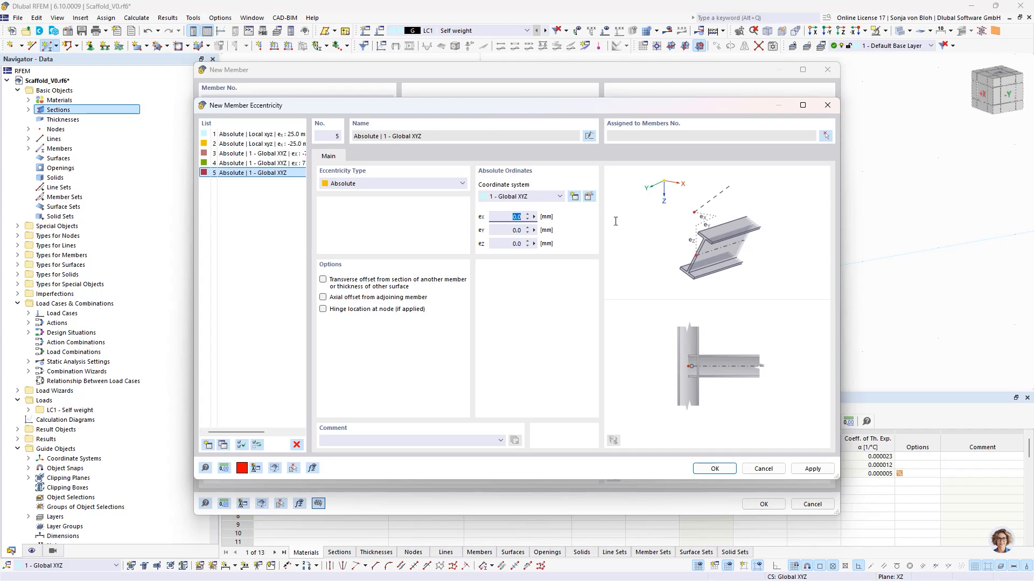
type("-50")
key("Tab")
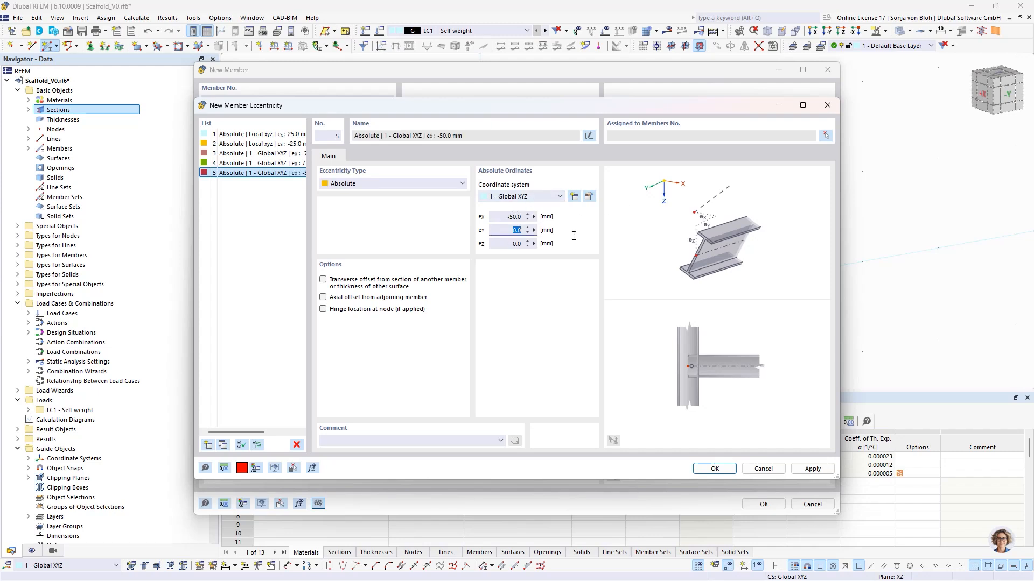
type("77")
left_click(707, 468)
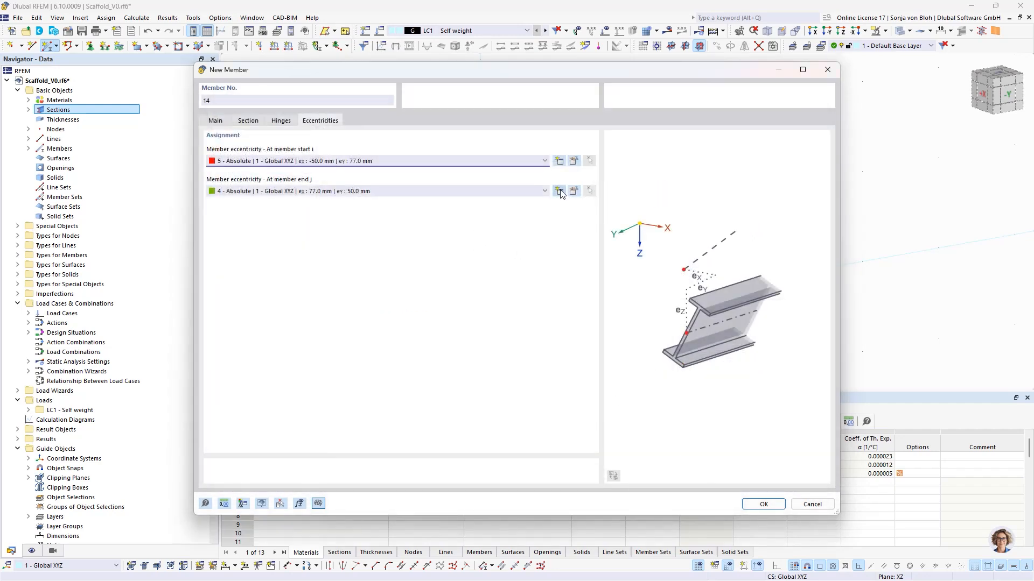
Create an absolute eccentricity in Global XYZ for the transverse diagonal's end, with eX -50 mm and eY -77 mm.
left_click(559, 191)
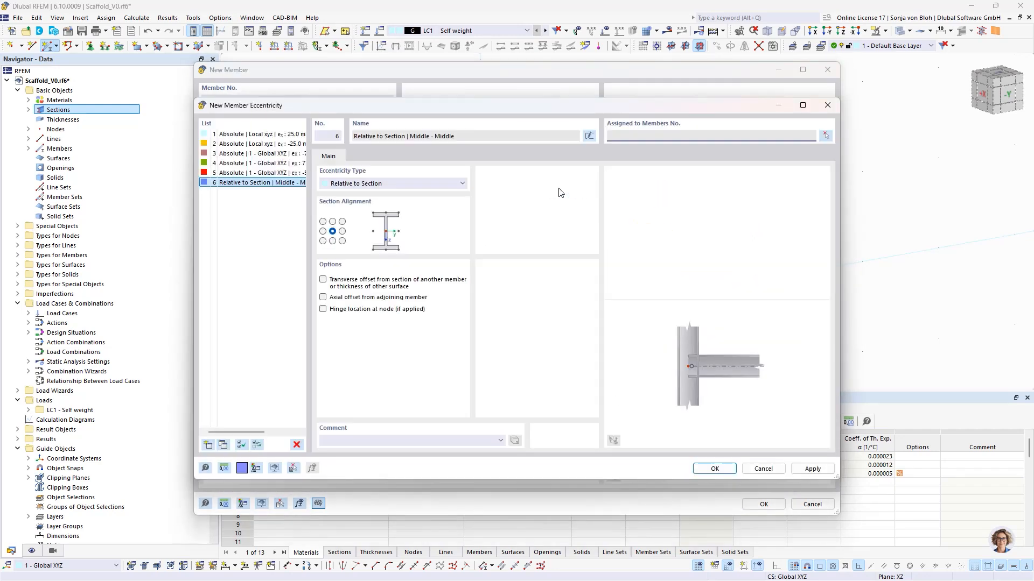
left_click(365, 184)
left_click(360, 201)
left_click(517, 197)
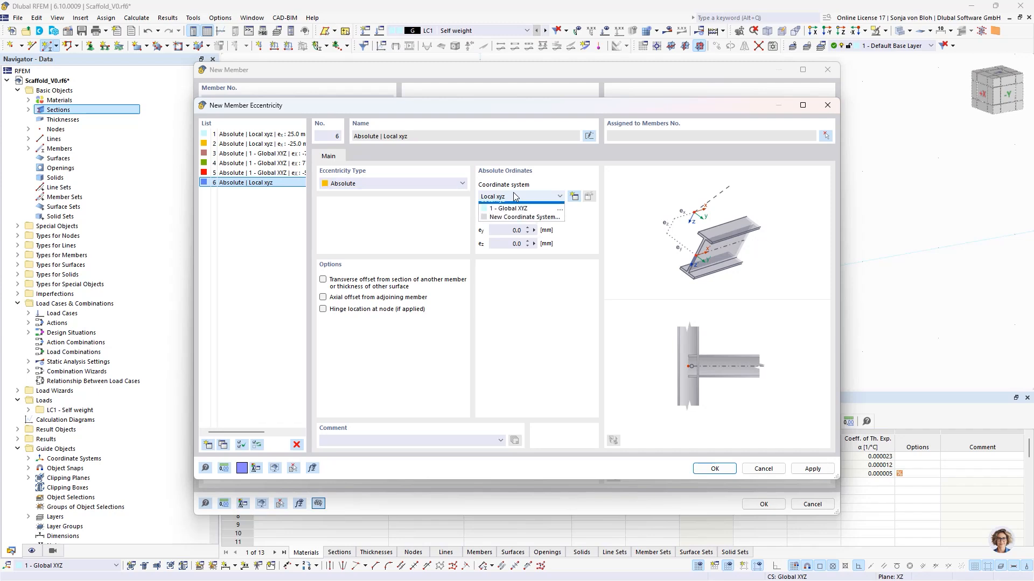
left_click(500, 215)
left_click(515, 216)
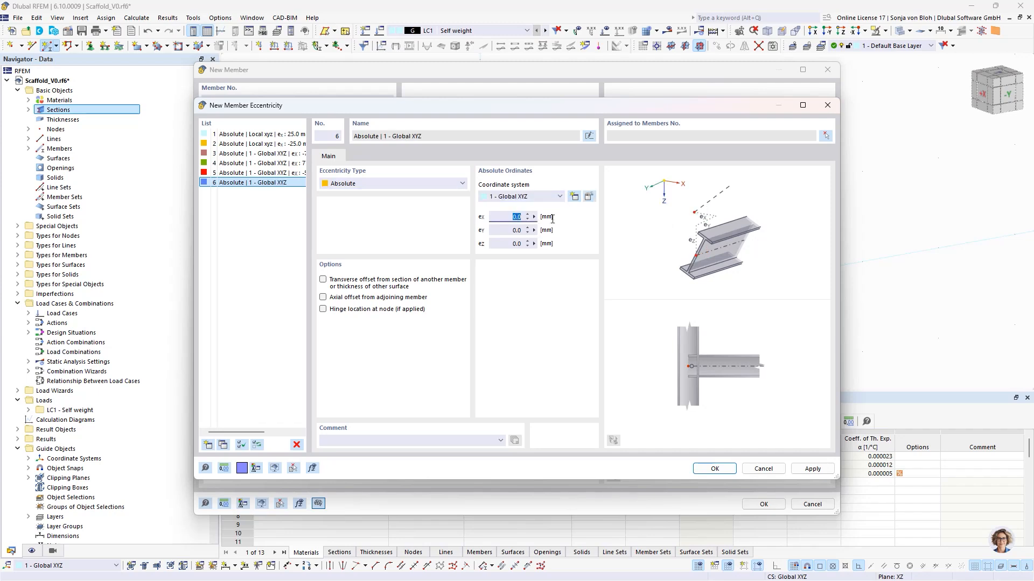
type("-50")
left_click(508, 232)
type("-")
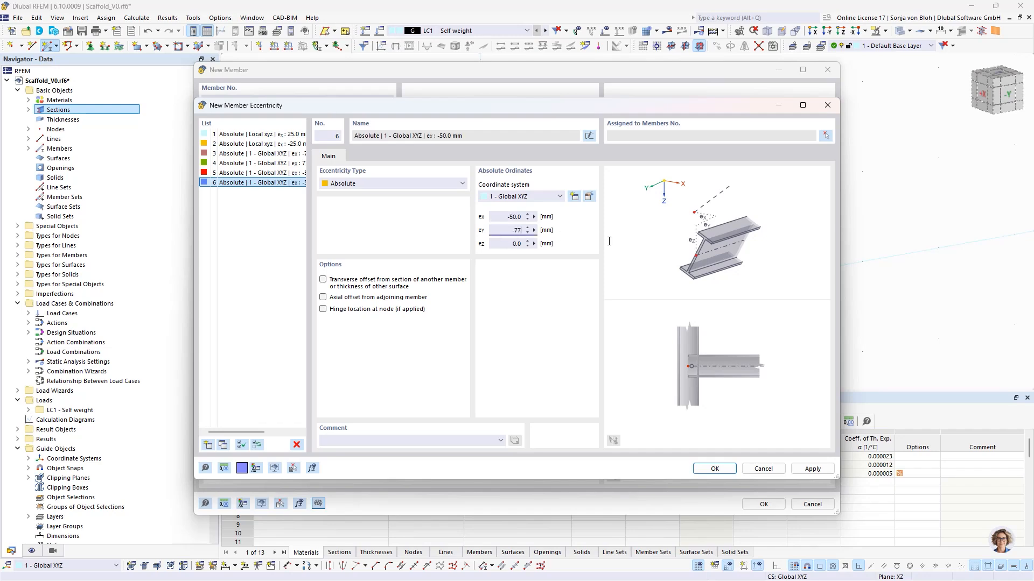
left_click(703, 469)
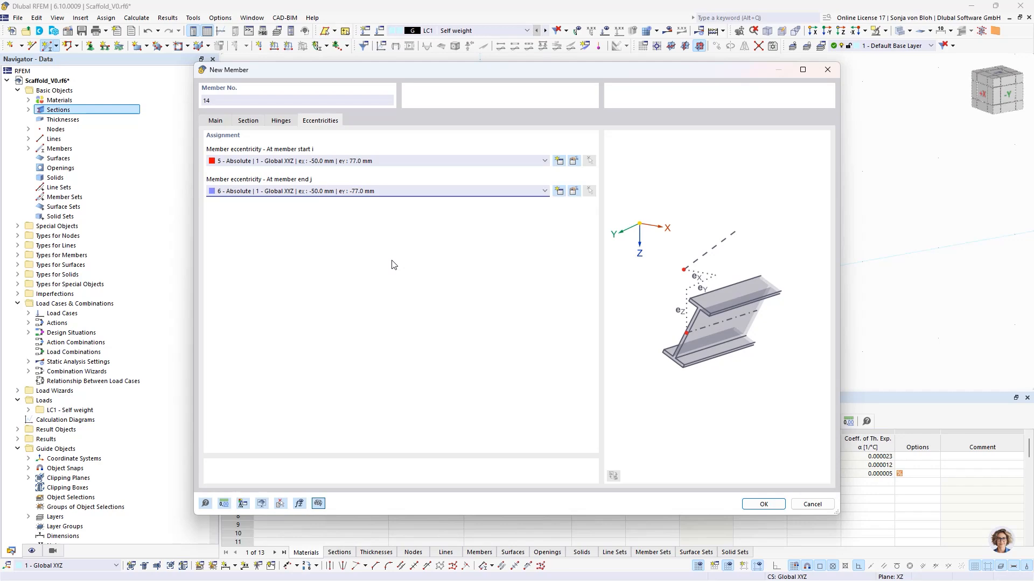
Place the transverse diagonal from the transom node above the coordinate origin to the top of the standard at X 0, Y 0.730 m.
left_click(763, 504)
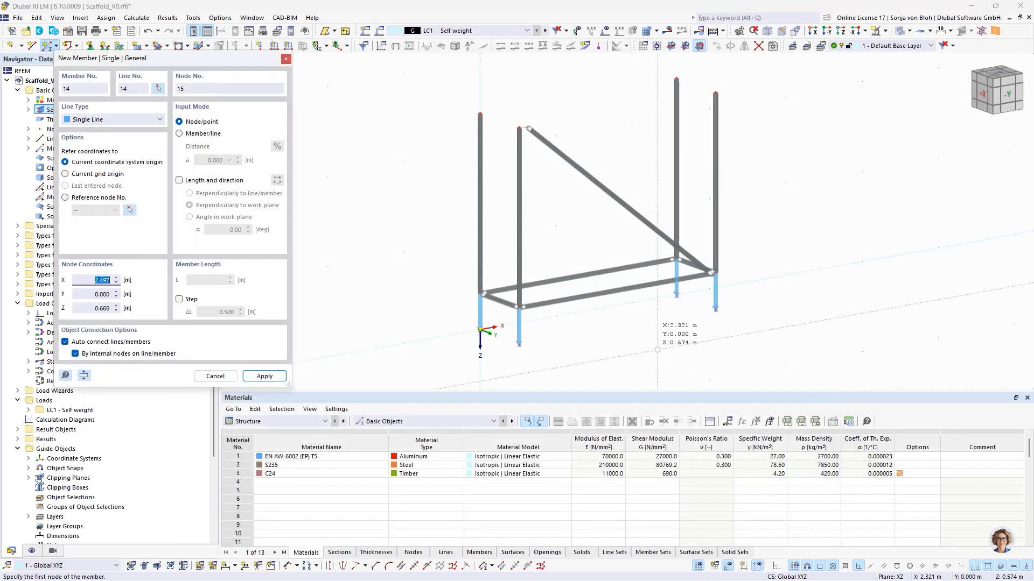
left_click(481, 293)
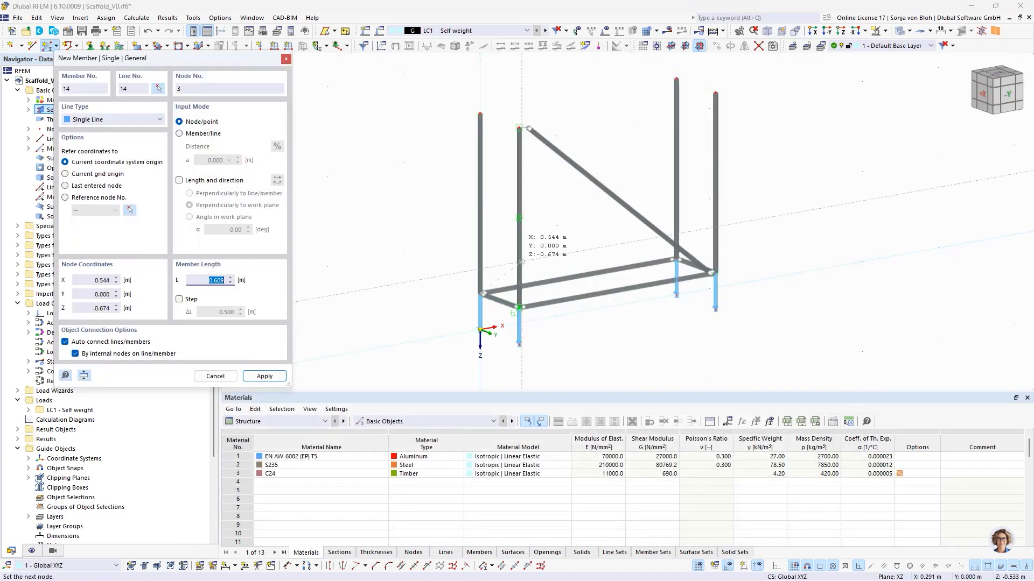
left_click(519, 128)
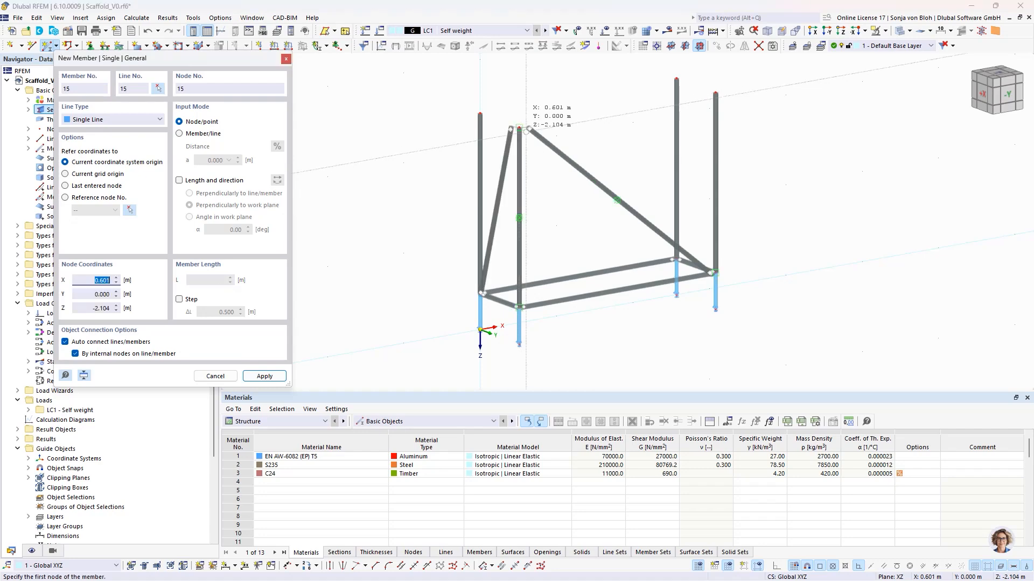
Start a new structure modification with the partial safety factor turned off and the stiffness modification of members turned on.
key("Escape")
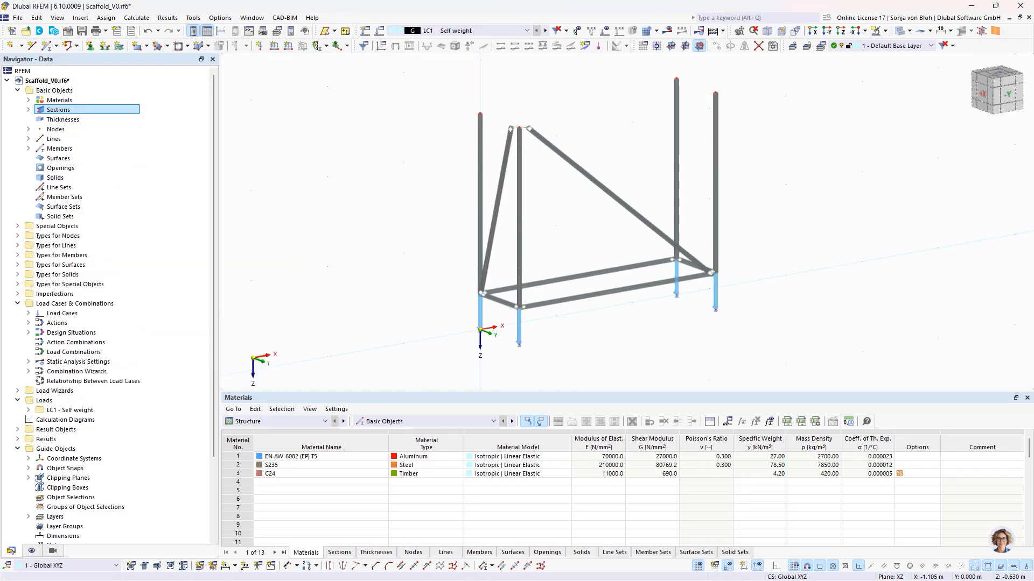
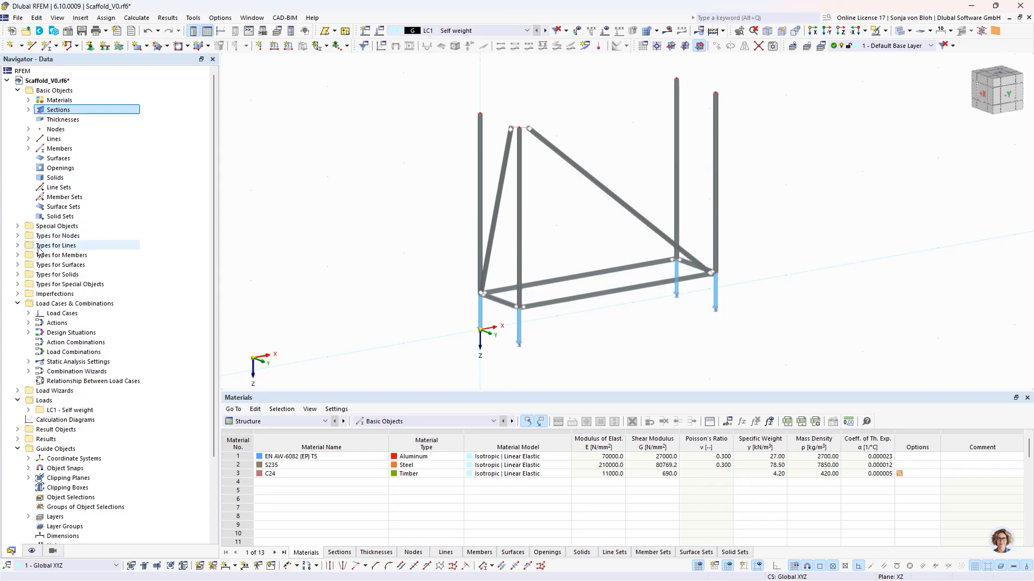
left_click(18, 226)
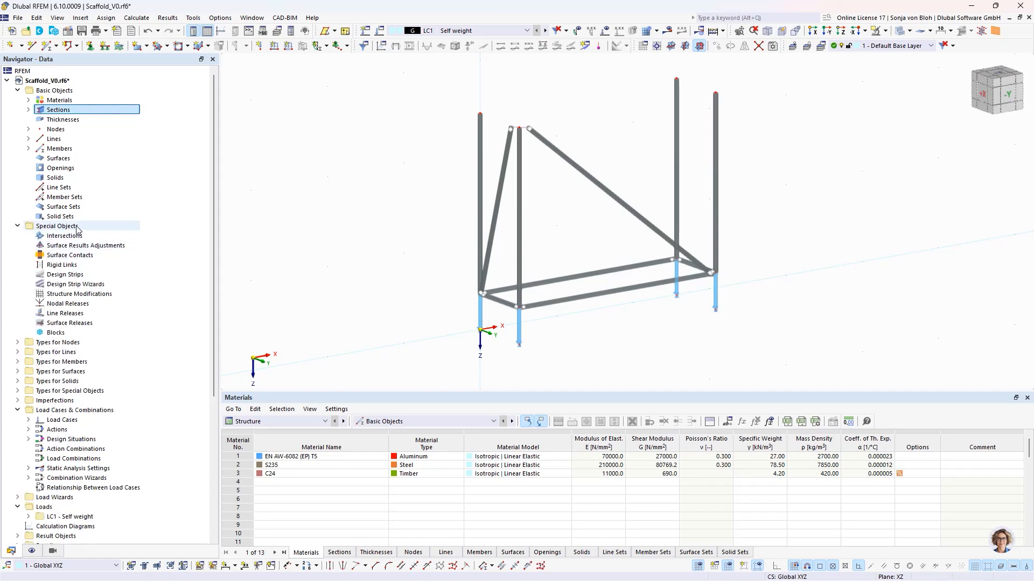
right_click(88, 294)
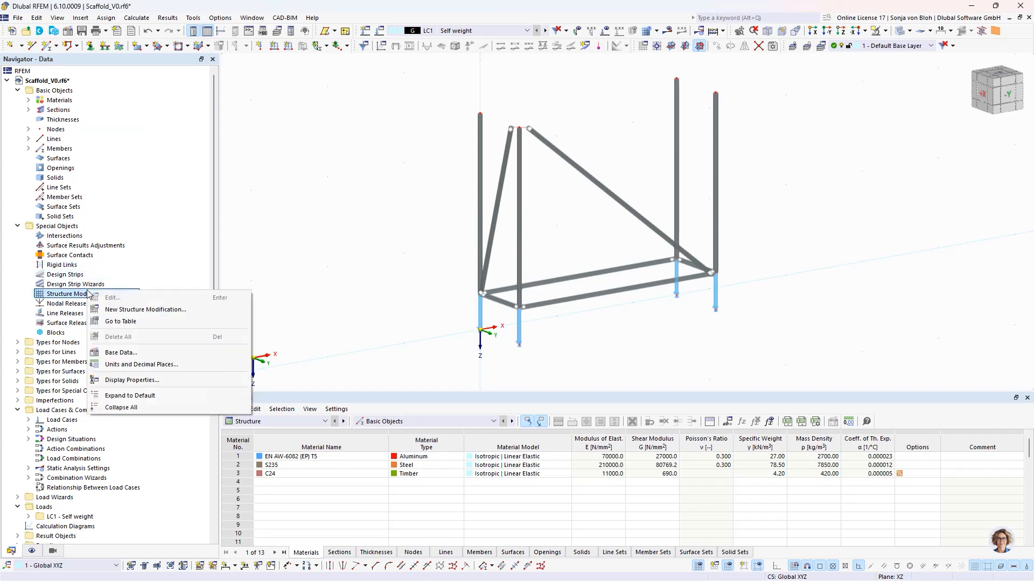
left_click(123, 310)
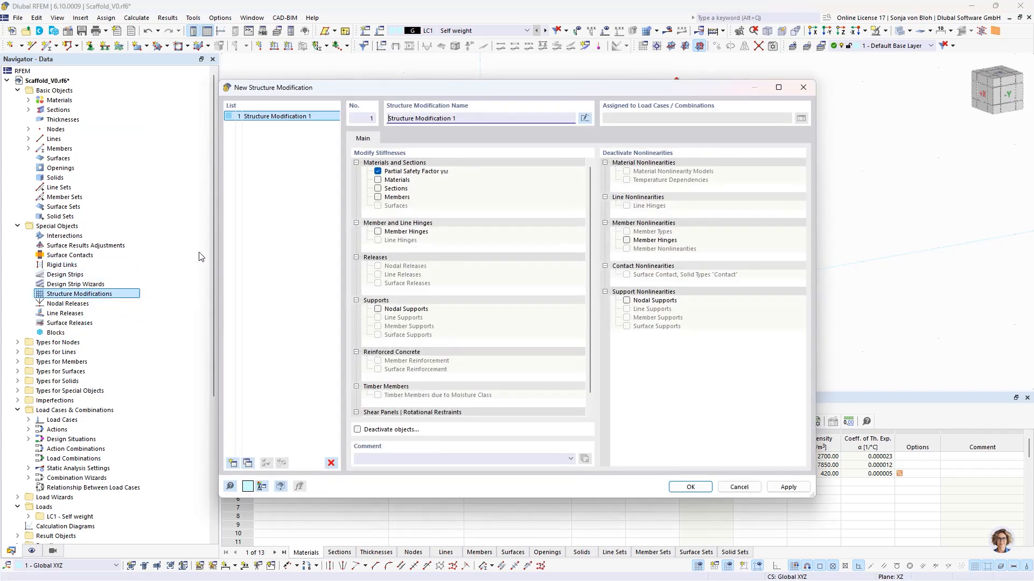
left_click(378, 171)
left_click(378, 197)
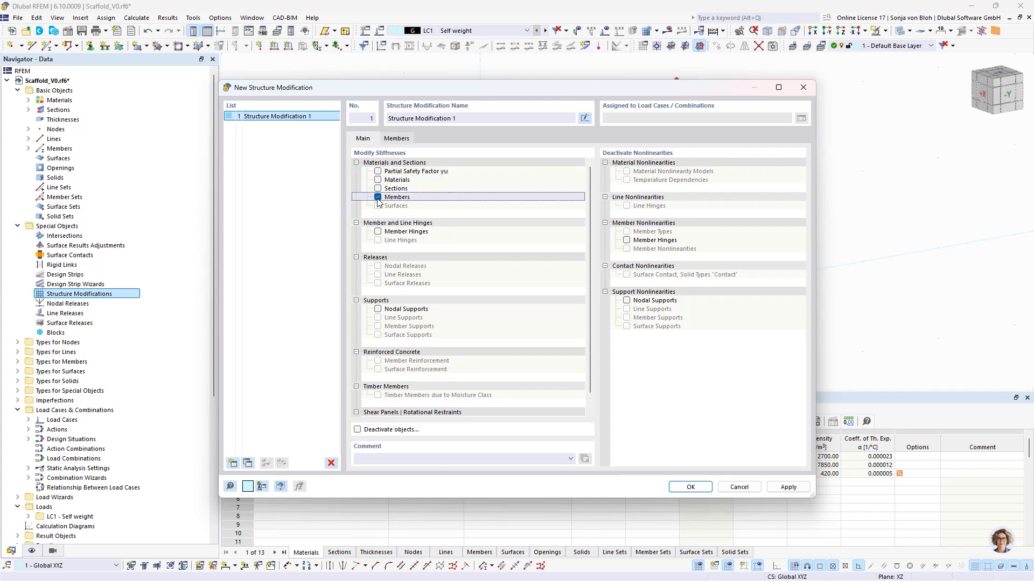
Create a member stiffness modification of type multiplier factors of partial stiffnesses, weights and masses, with the axial stiffness factor kEA set to 10.
left_click(397, 139)
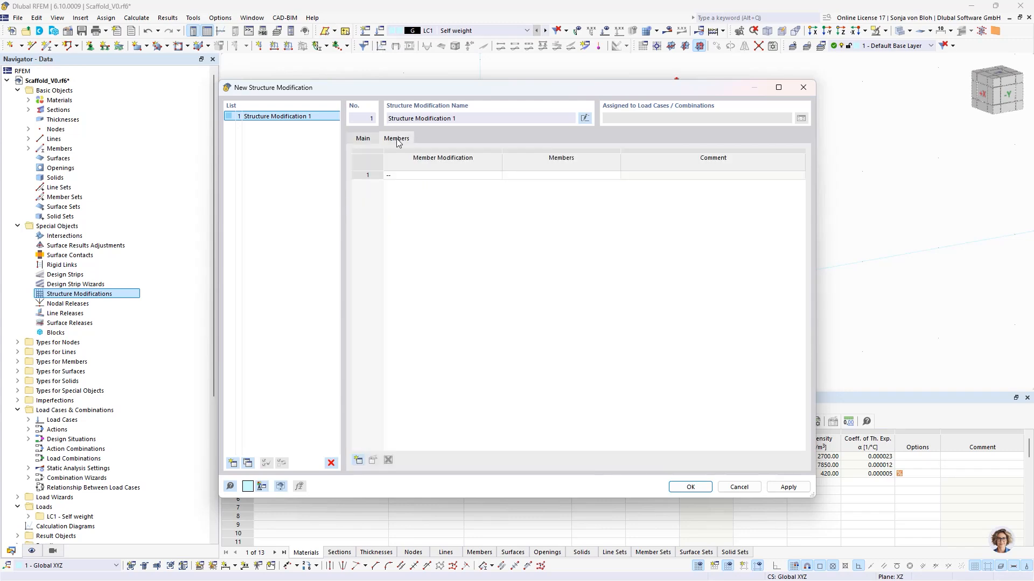
left_click(437, 176)
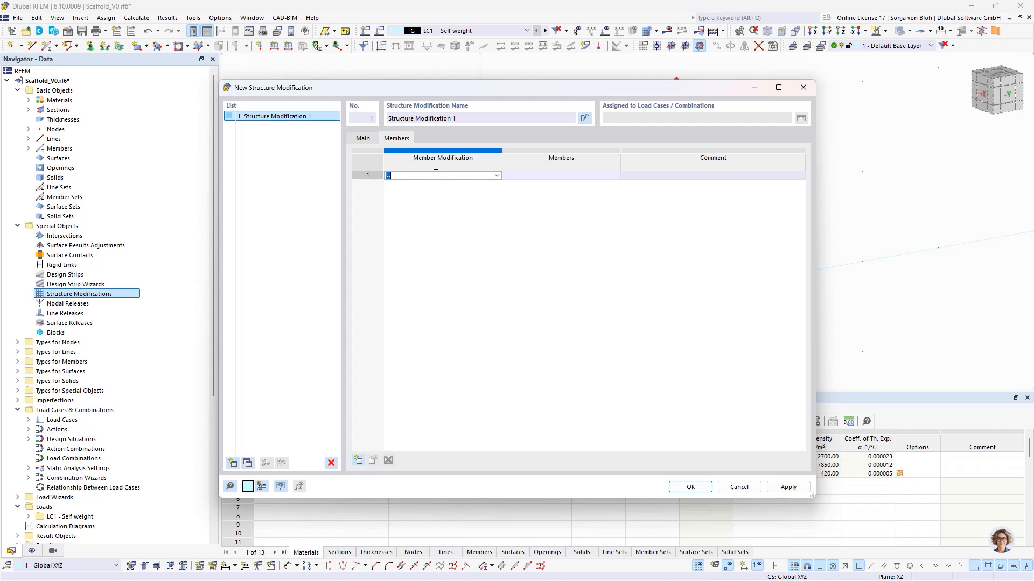
left_click(494, 177)
left_click(458, 192)
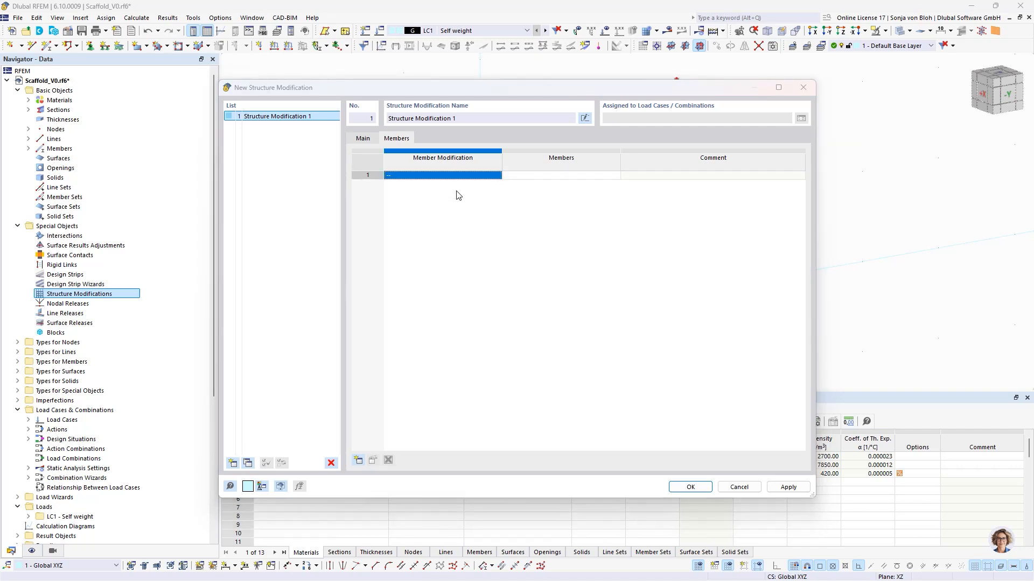
left_click(400, 181)
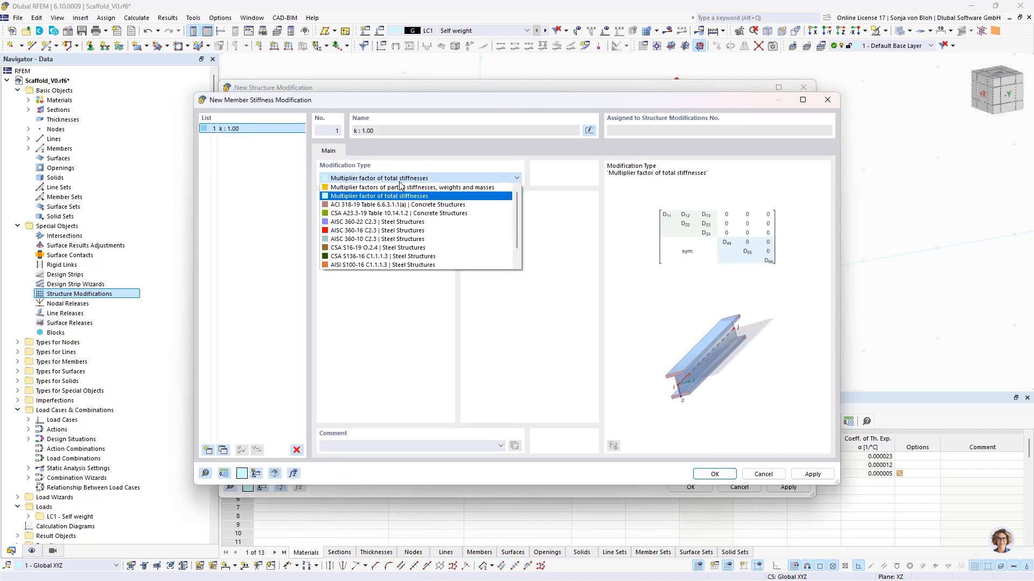
left_click(375, 188)
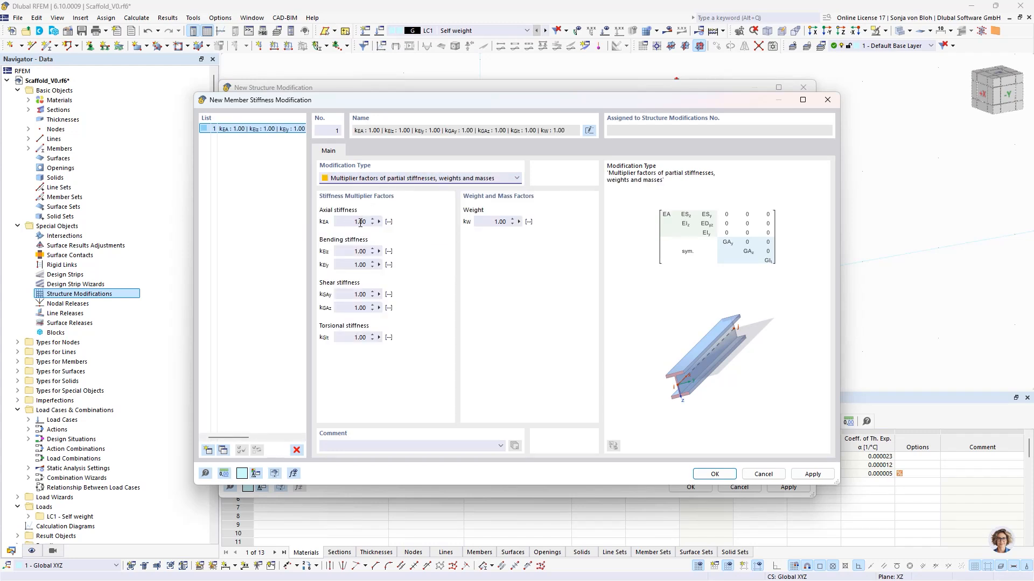
left_click(344, 222)
type("10")
left_click(714, 474)
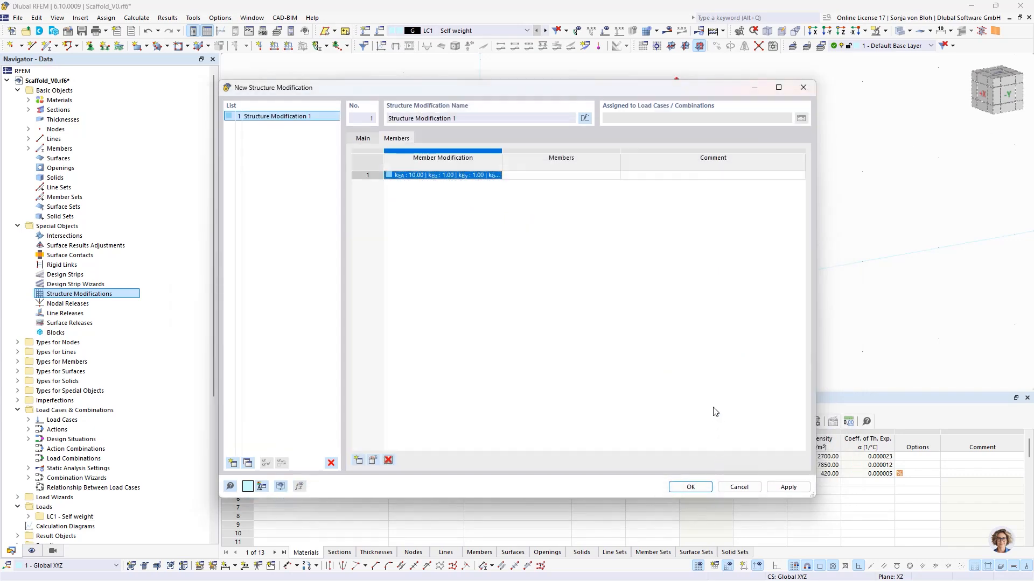
Assign the stiffness modification to the longitudinal and transverse diagonals and save the structure modification.
left_click(540, 175)
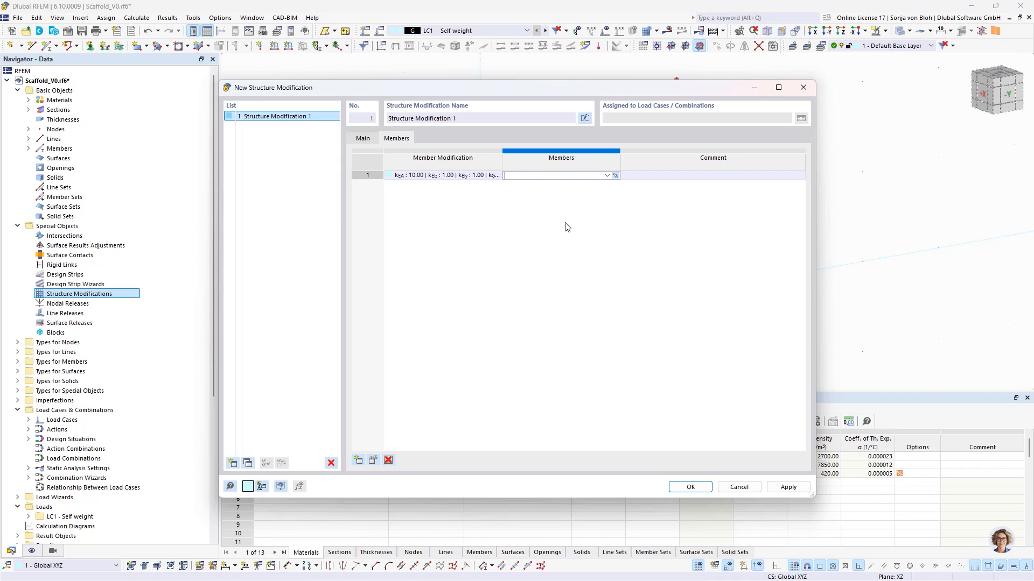
left_click(615, 175)
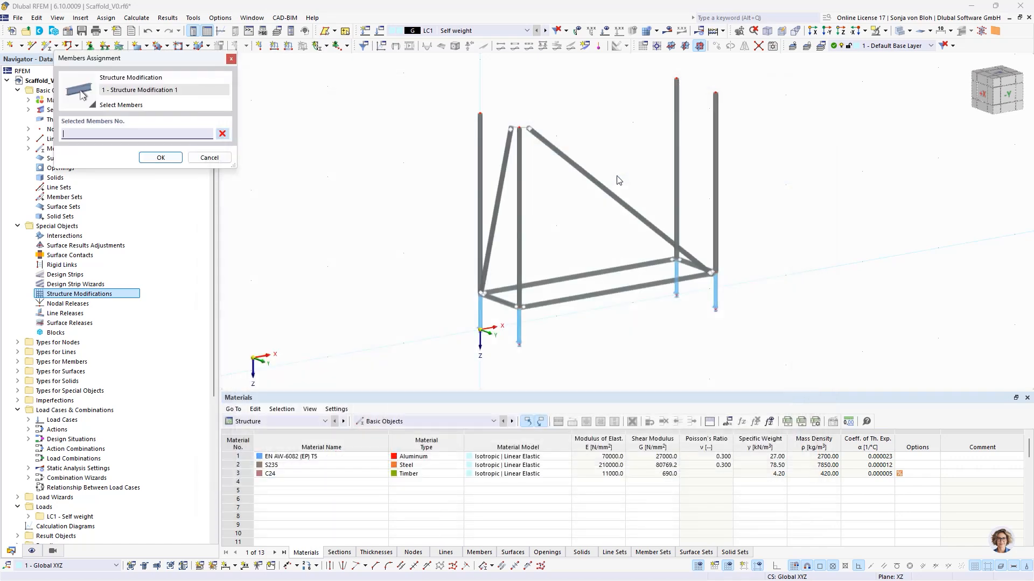
left_click(496, 213)
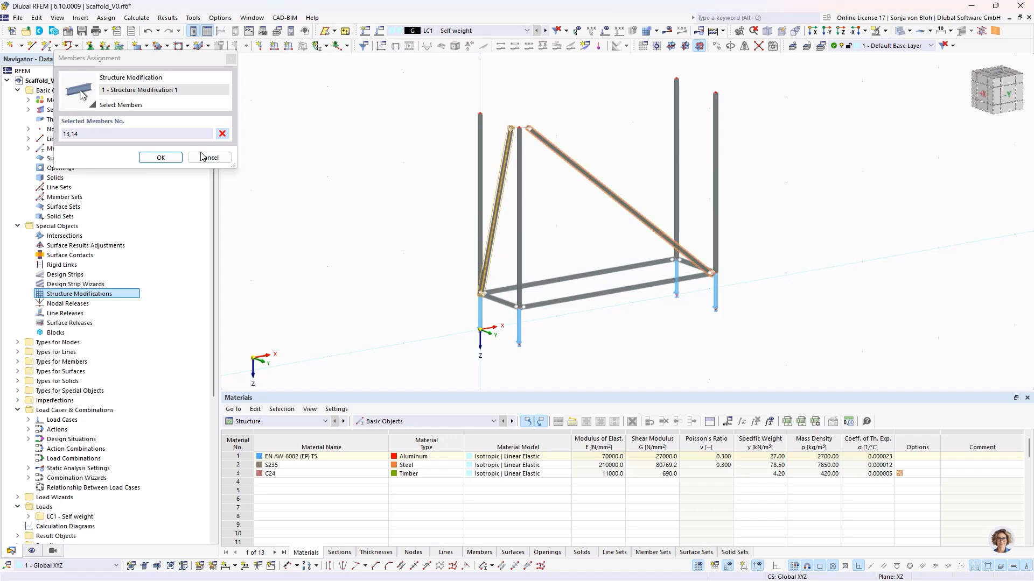
left_click(161, 157)
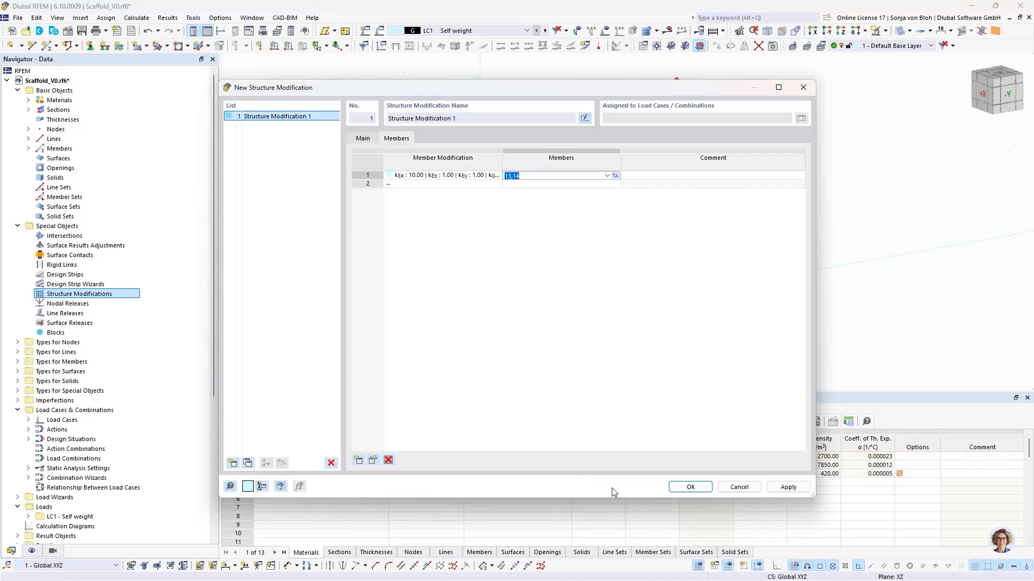
left_click(684, 488)
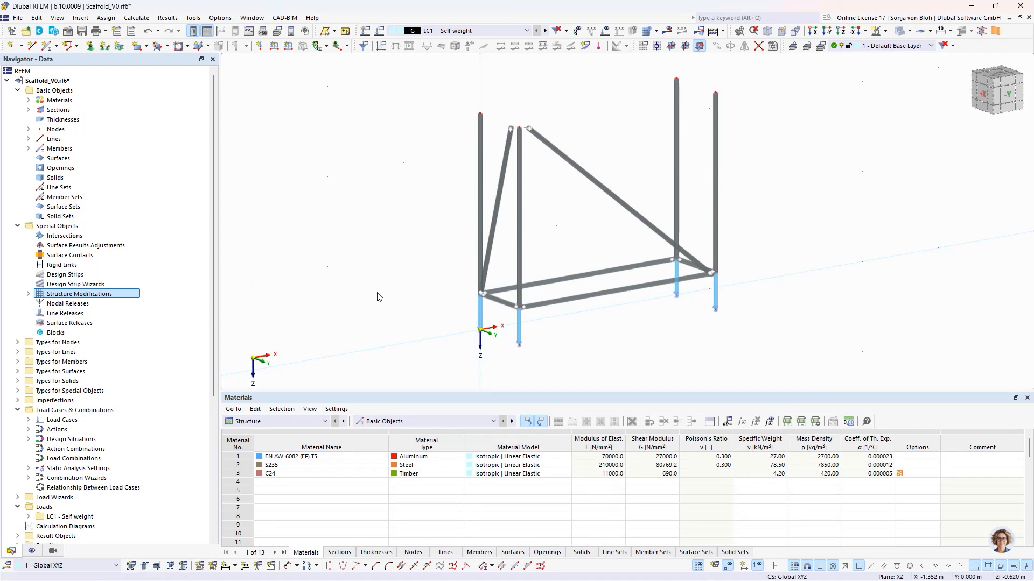
Copy the standards, ledgers, transoms and diagonals above the base jacks once with displacement Y 0 and Z -2 m.
middle_click_drag(623, 342, 554, 307, "ctrl")
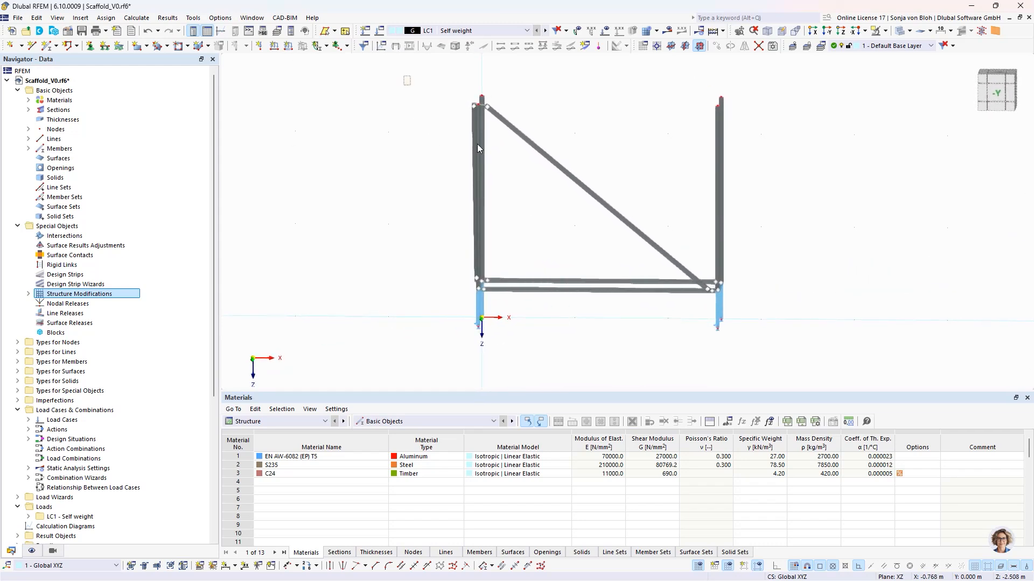
left_click_drag(404, 76, 775, 297)
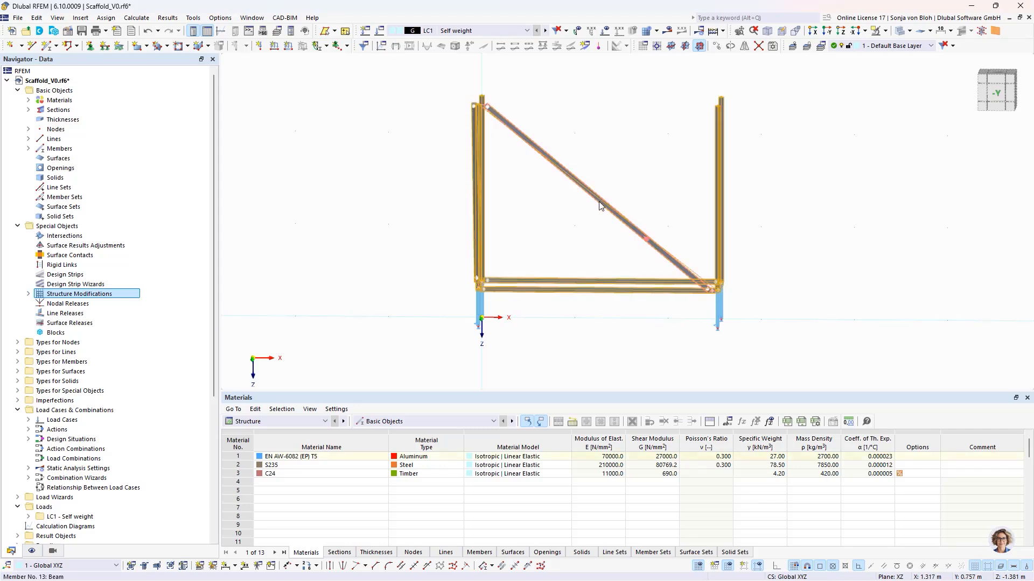
left_click(715, 46)
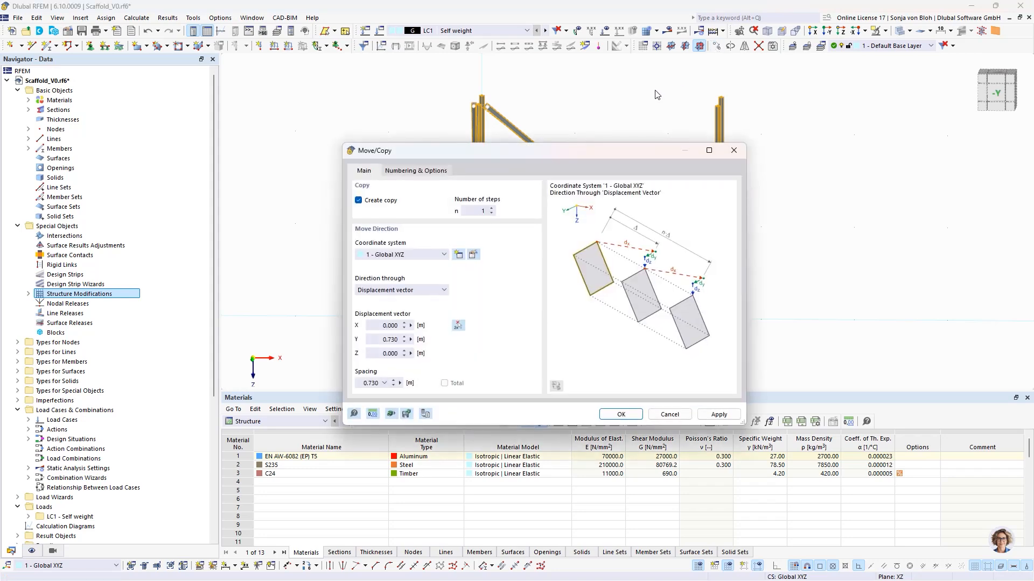
left_click_drag(369, 342, 438, 348)
type("0")
key("Tab")
type("-2")
left_click(604, 413)
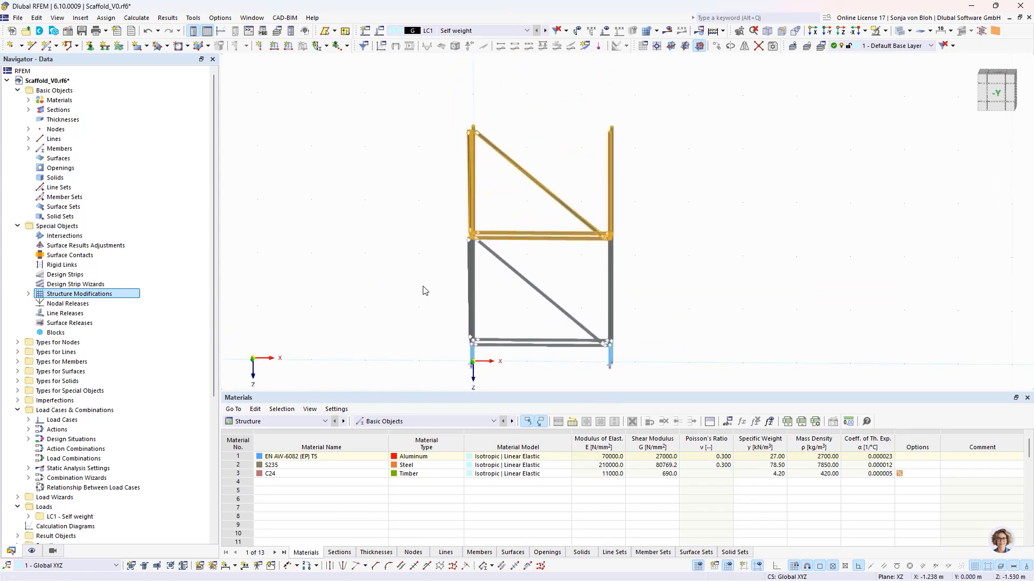
middle_click_drag(438, 286, 383, 293, "ctrl")
left_click(384, 294)
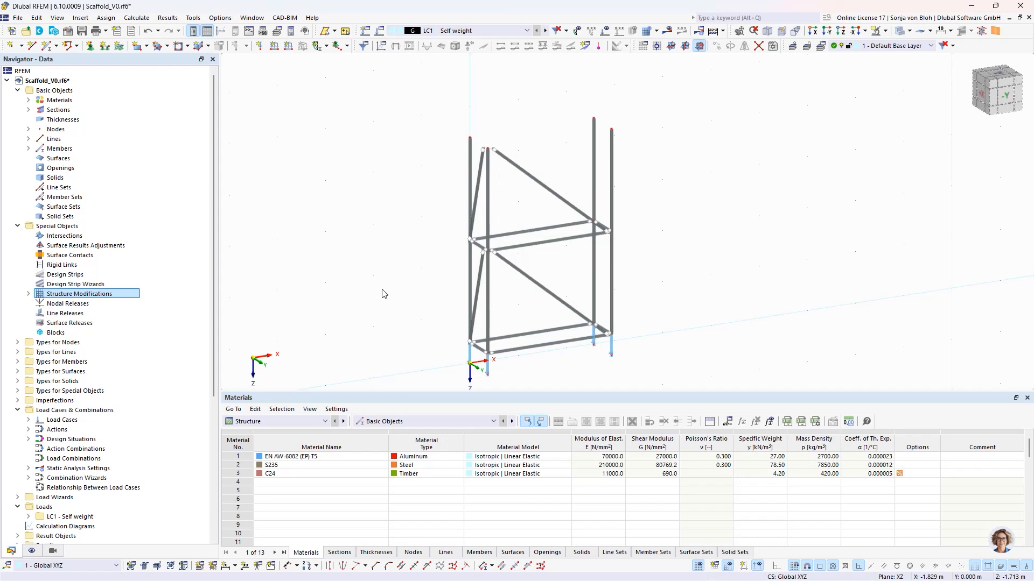
Edit the upper-level standards at X 0, Y 0; X 0, Y 0.730 m; and the far end at Y 0.730 m, enabling nodes on member.
left_click(470, 172)
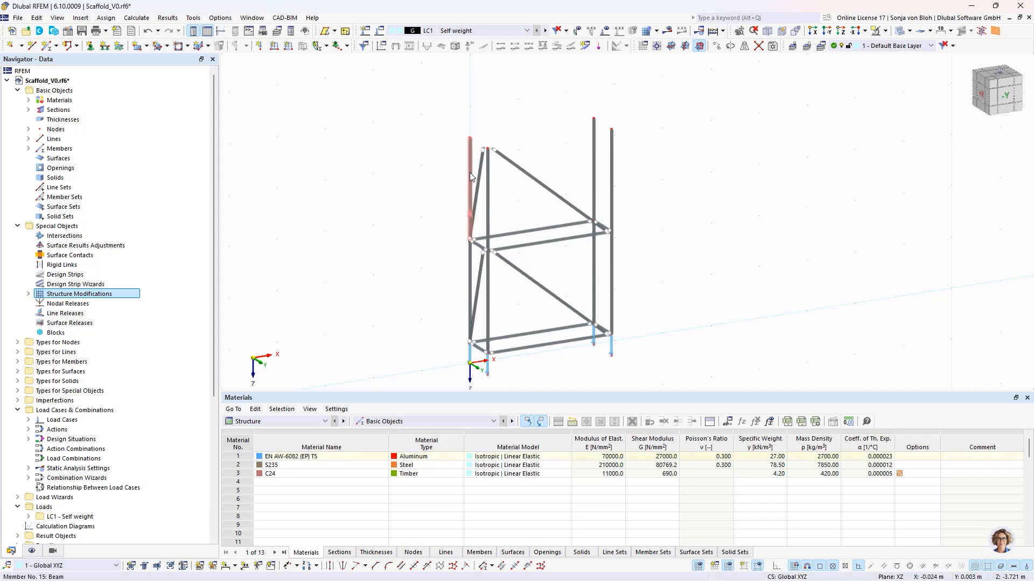
left_click(489, 208, "ctrl")
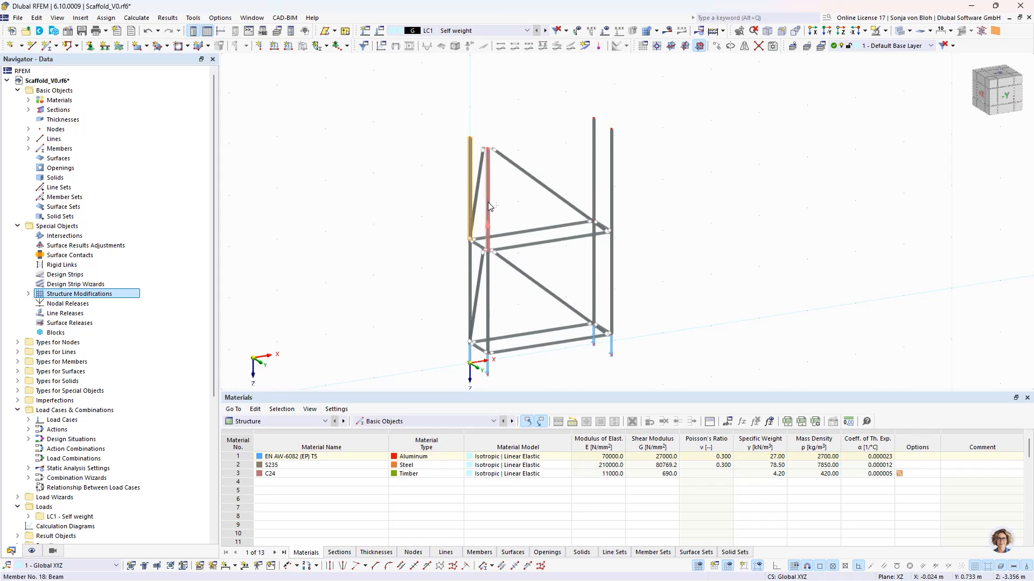
left_click(611, 172, "ctrl")
right_click(611, 173)
mouse_move(646, 211)
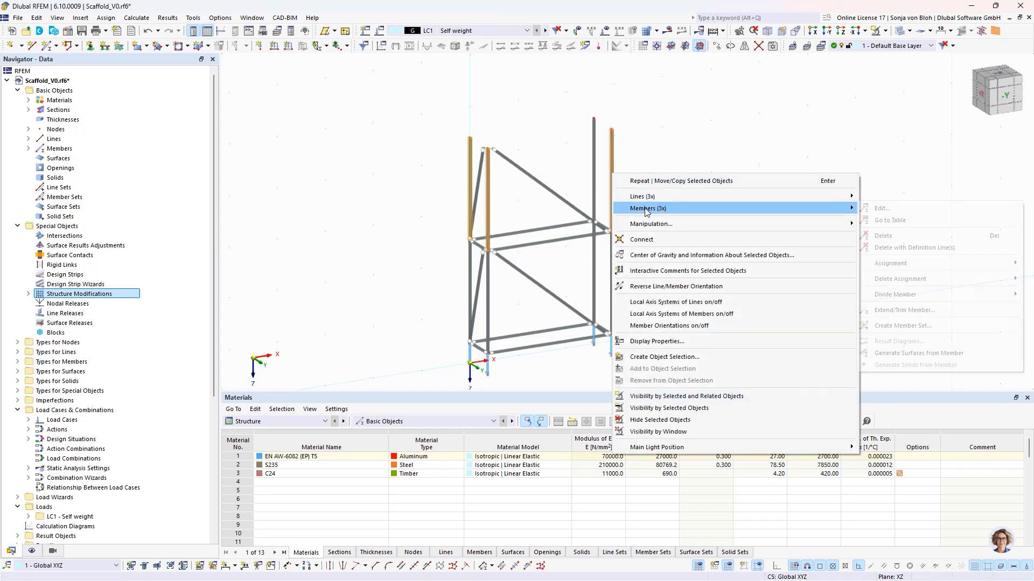
left_click(878, 208)
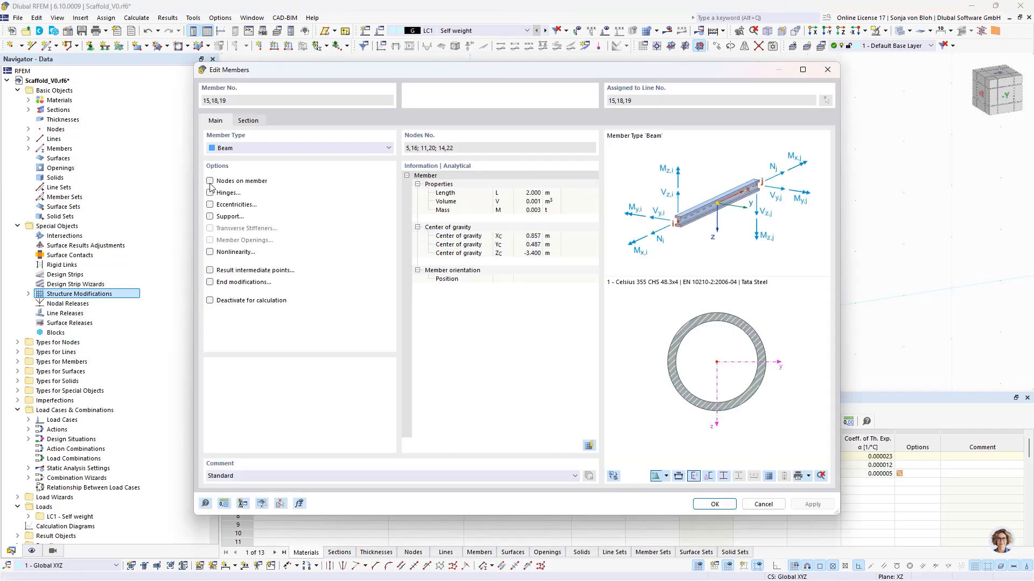
left_click(210, 182)
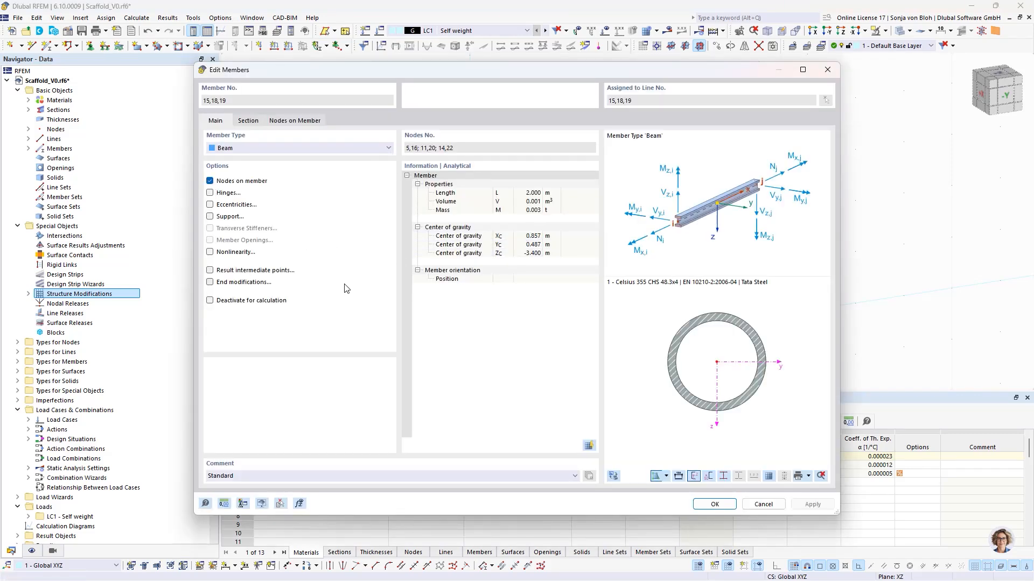
Define the nodes on the three standards as a string with absolute distances of 0.5 and 1 m from the member start.
left_click(312, 123)
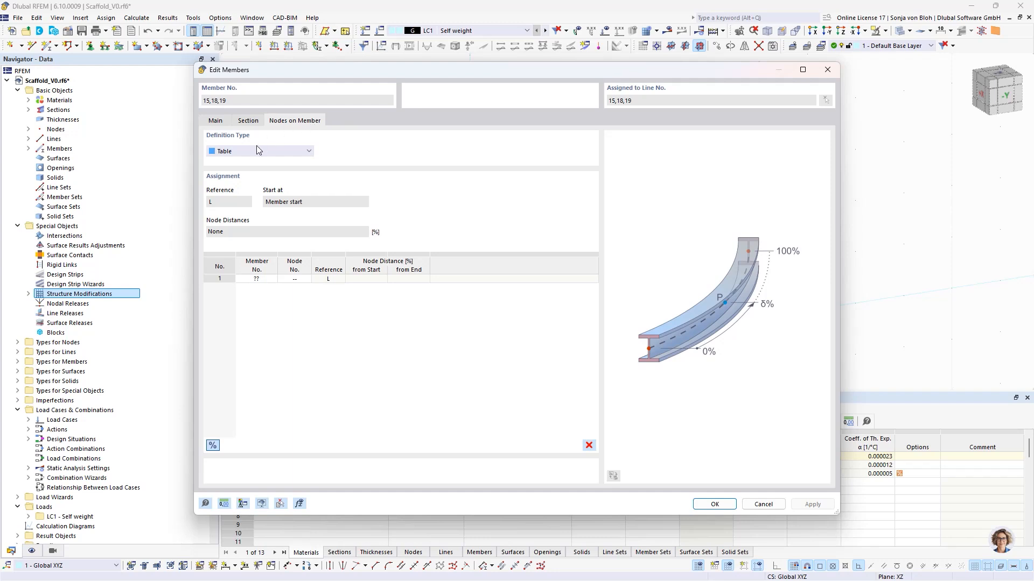
left_click(246, 150)
left_click(233, 168)
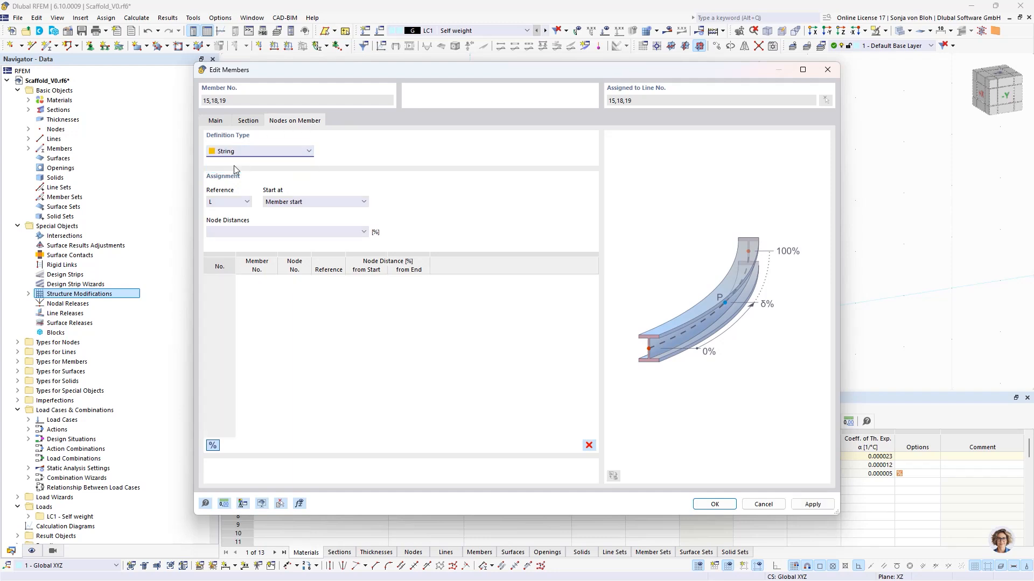
left_click(213, 446)
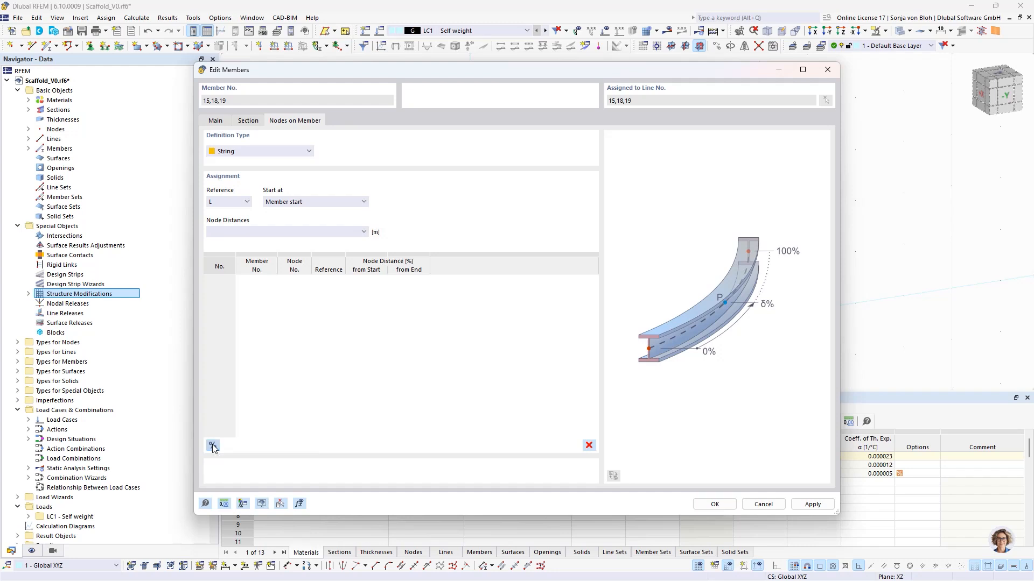
left_click(225, 233)
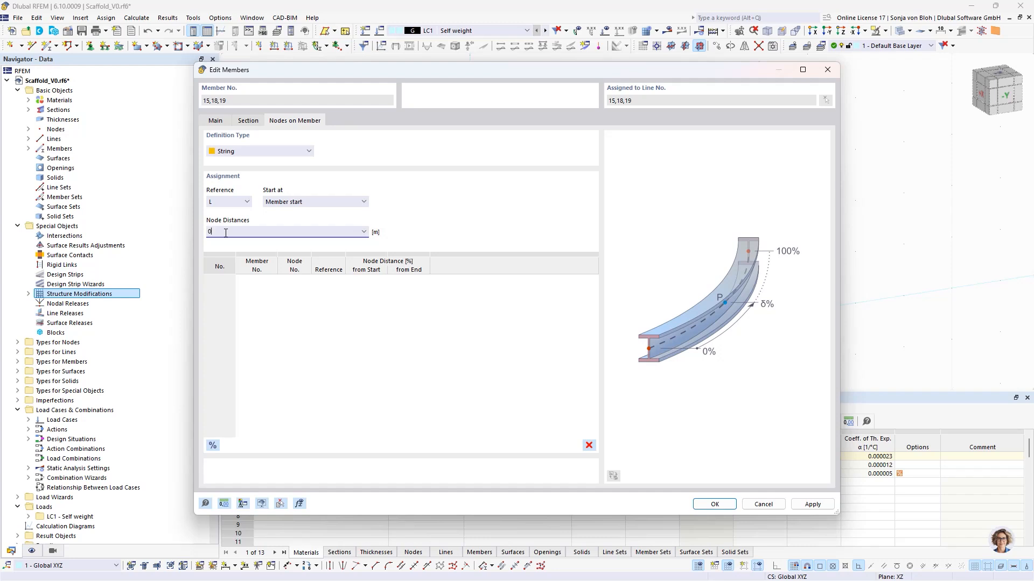
type("0.5 1")
left_click(711, 504)
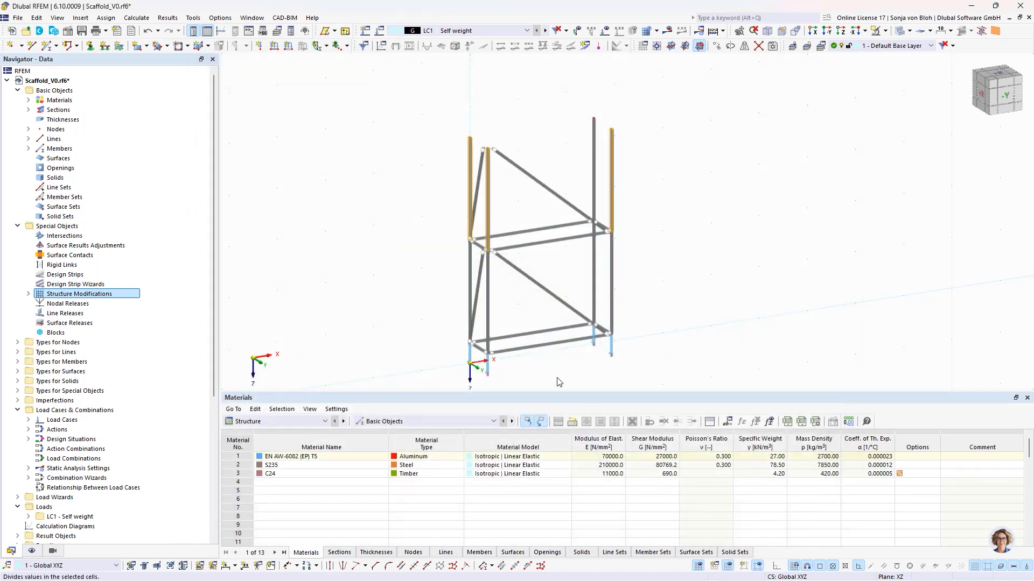
left_click(384, 281)
Start a new beam member commented "Guardrail" and assign it section 1 - Celsius 355 CHS 48.3x4 in EN AW-6082 (EP) T5.
scroll(464, 230, "up", 2)
scroll(499, 226, "up", 3)
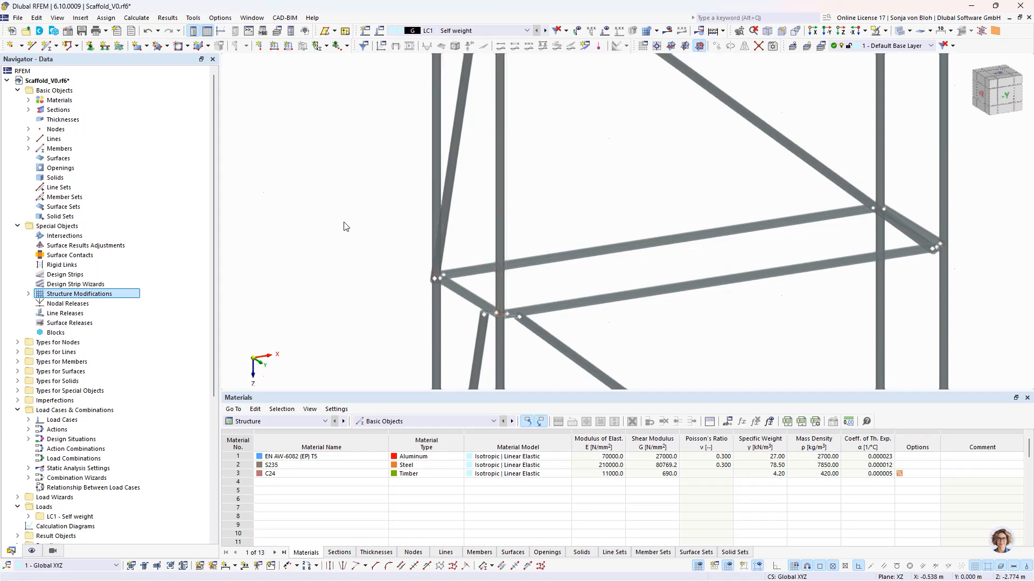
scroll(345, 227, "down", 5)
middle_click_drag(344, 214, 363, 230)
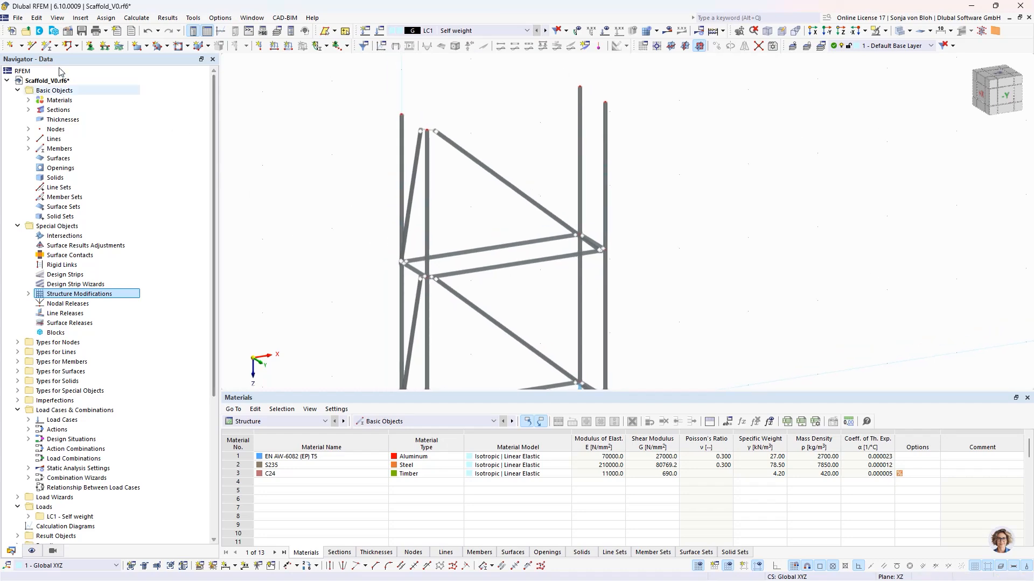
left_click(48, 48)
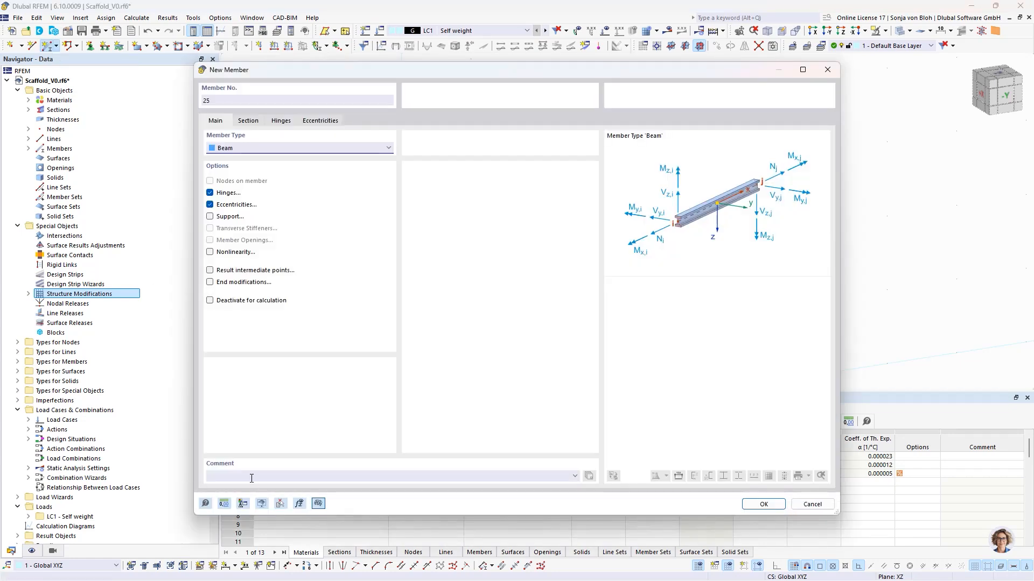
left_click(253, 477)
type("Guardrail")
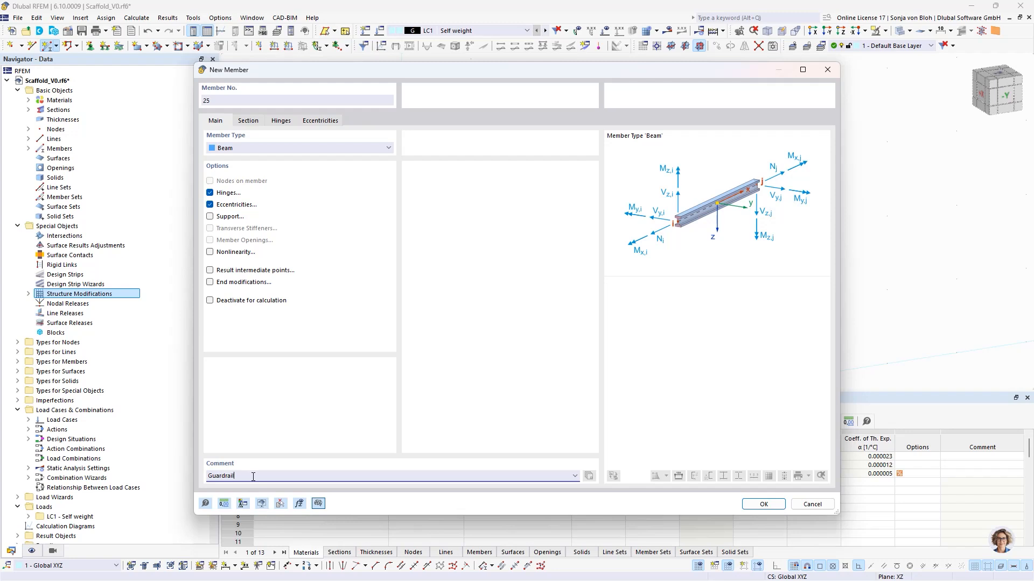
left_click(248, 122)
left_click(290, 386)
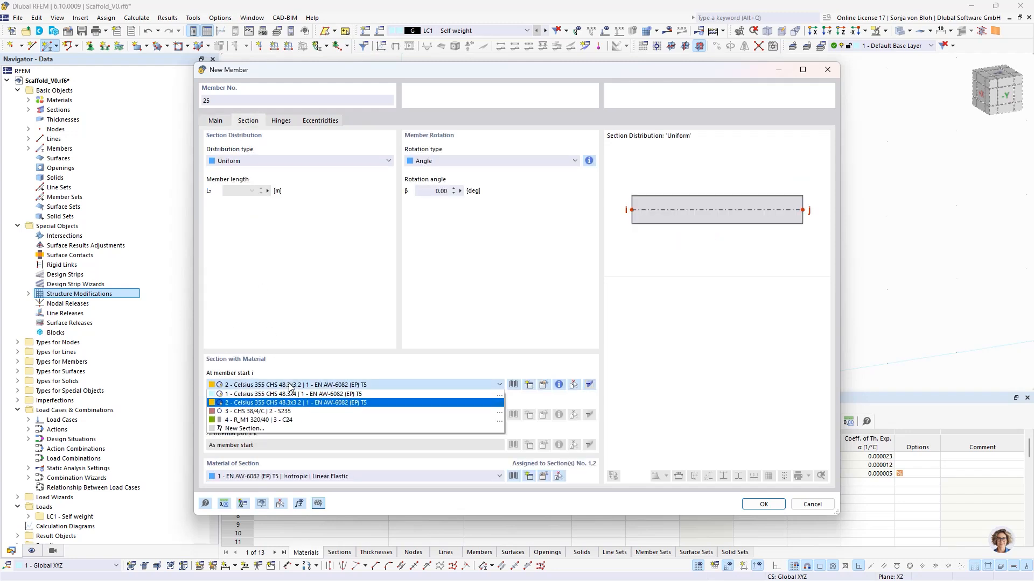
left_click(277, 398)
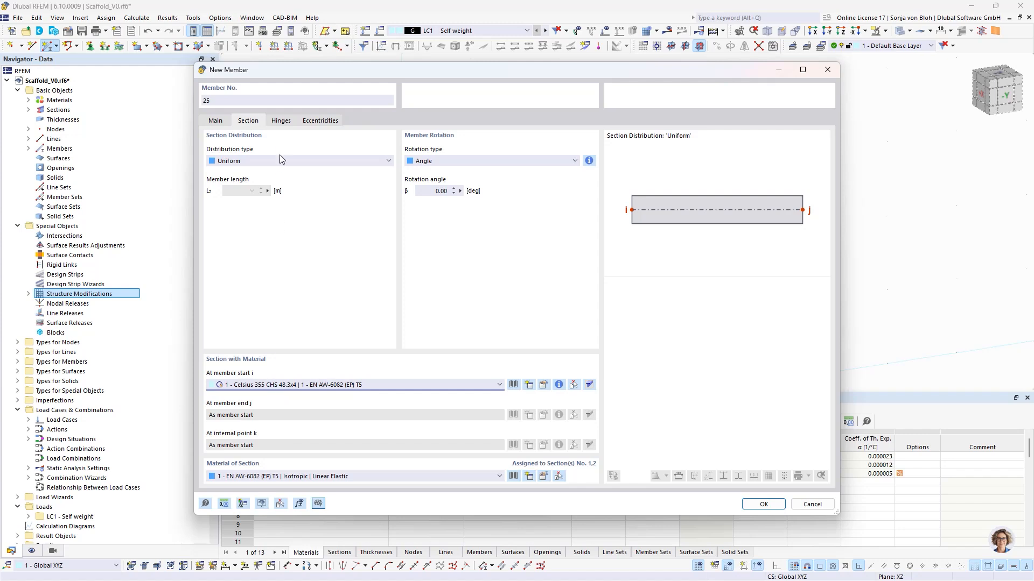
Assign member hinge 1 (5.100 kNm/rad with diagram) to both the start and the end of the guardrail member.
left_click(286, 121)
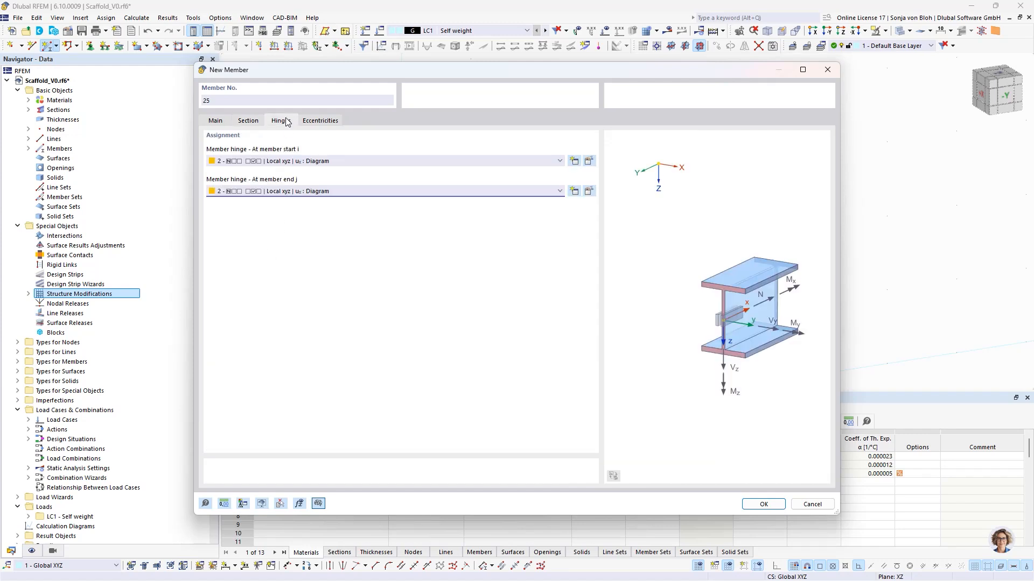
left_click(262, 162)
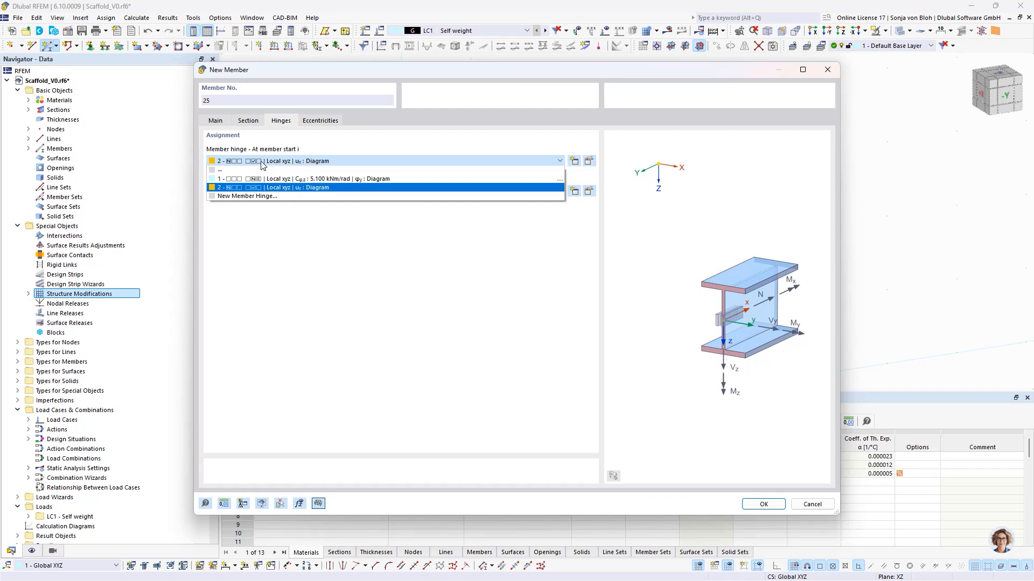
left_click(299, 179)
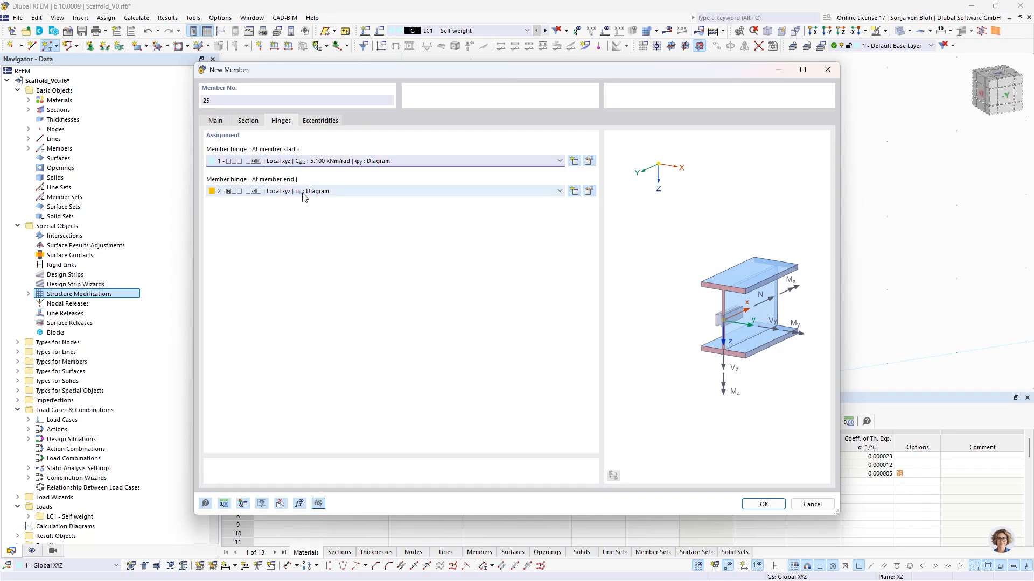
left_click(303, 193)
left_click(287, 209)
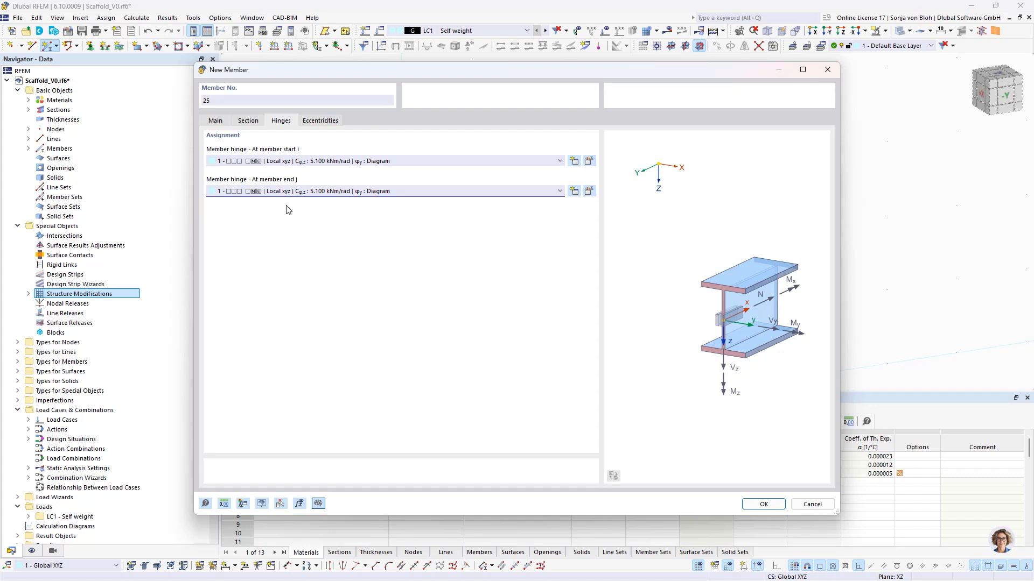
Open the eccentricity assignment of the new guardrail member.
left_click(320, 121)
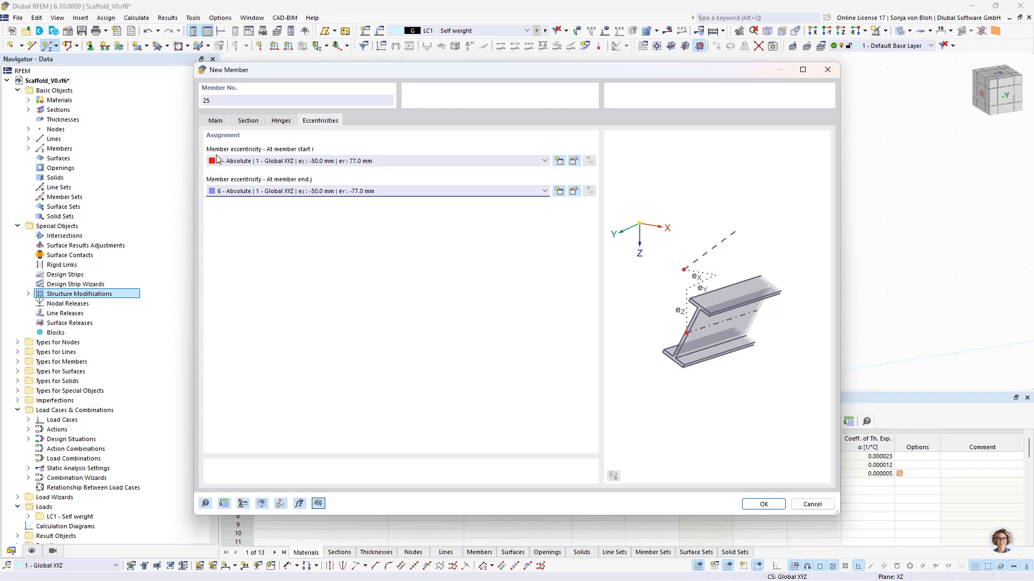
Assign local eccentricity 1 (25.0 mm) at the new member's start and eccentricity 2 (-25.0 mm) at its end, and accept the properties.
left_click(291, 162)
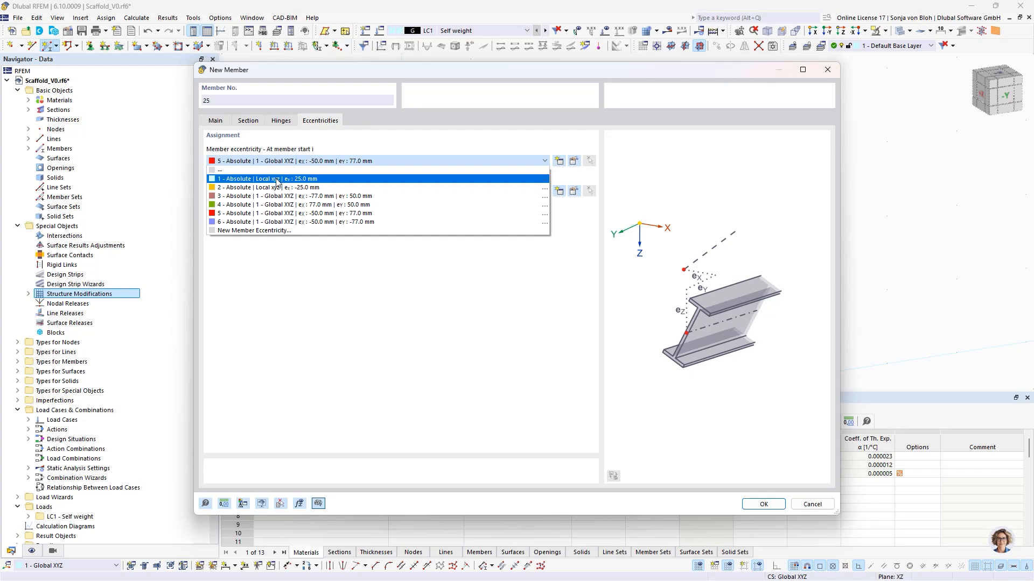
left_click(276, 179)
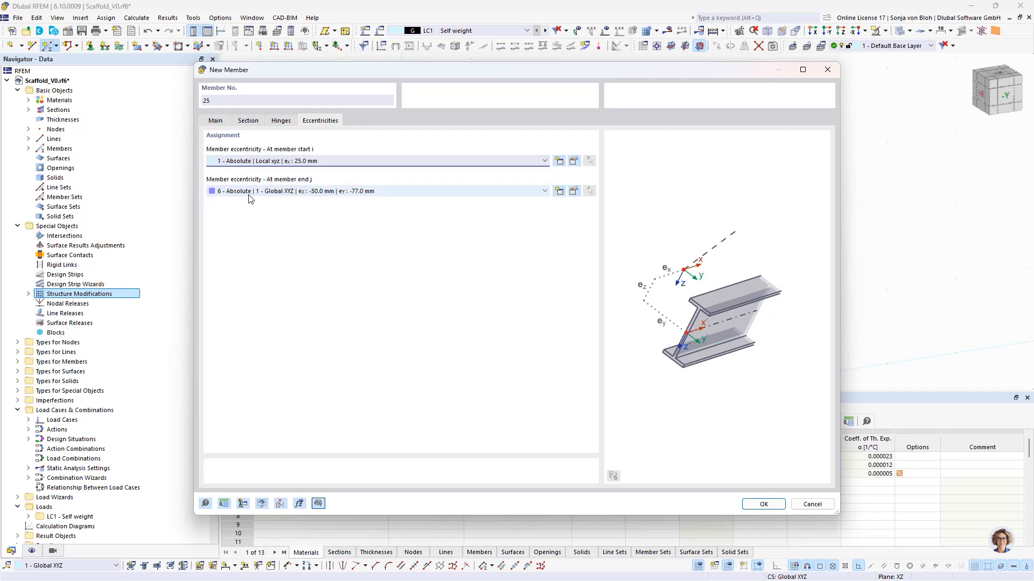
left_click(285, 192)
left_click(265, 218)
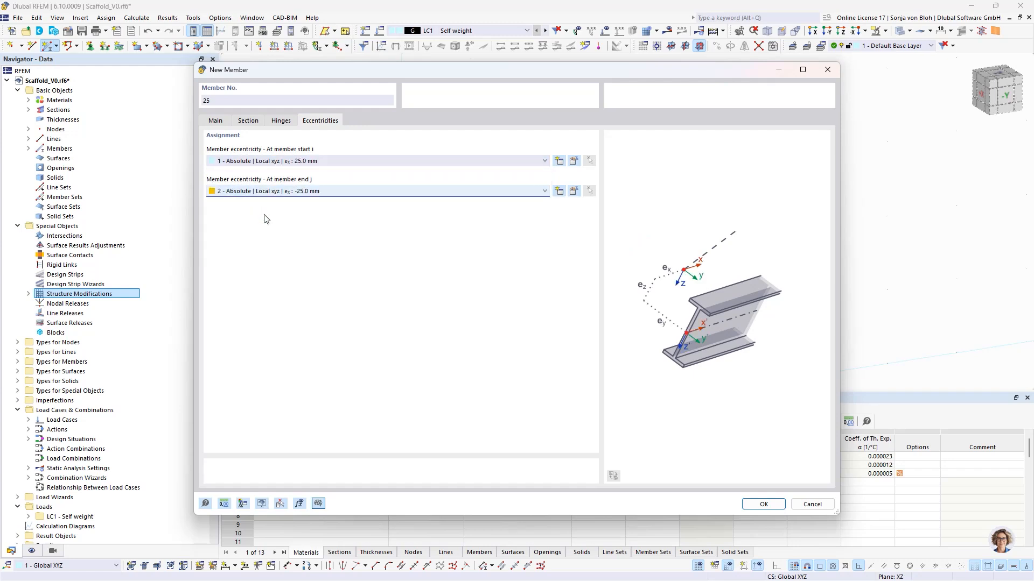
left_click(754, 501)
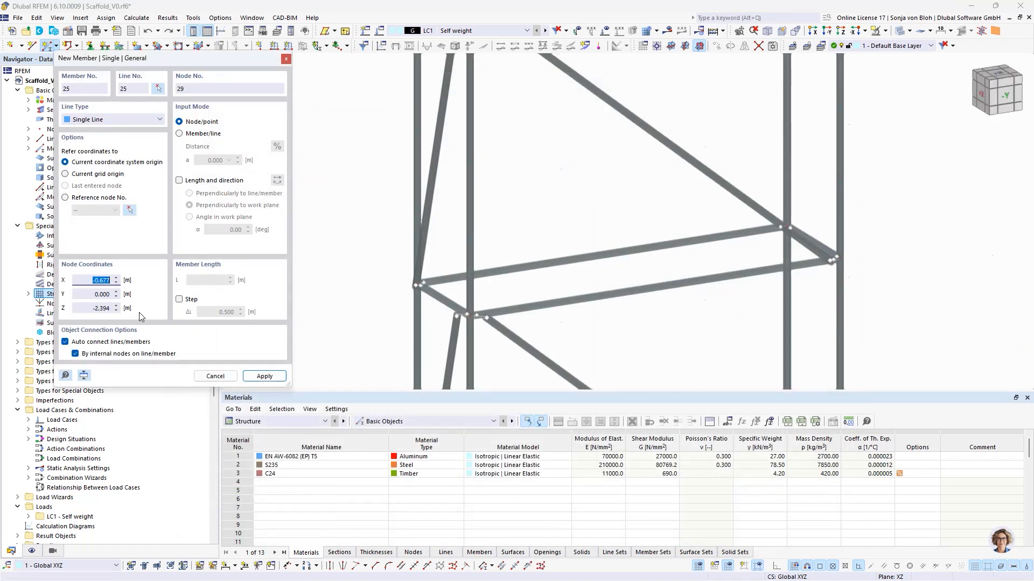
Disable automatic connection of lines/members and draw the upper guardrail members at Z -3.400 m along the short side and the outer long side.
left_click(65, 342)
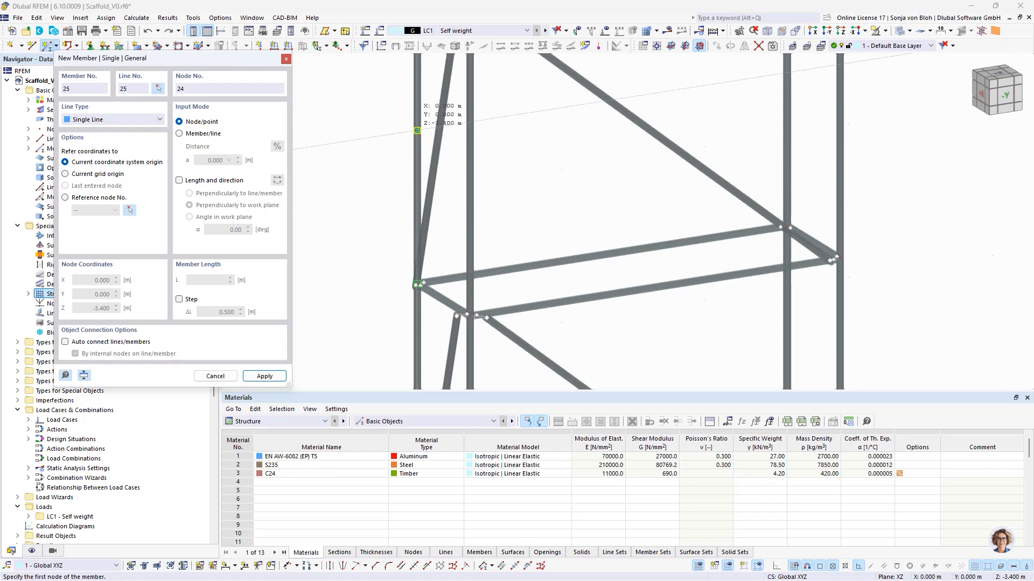
left_click(417, 130)
left_click(470, 163)
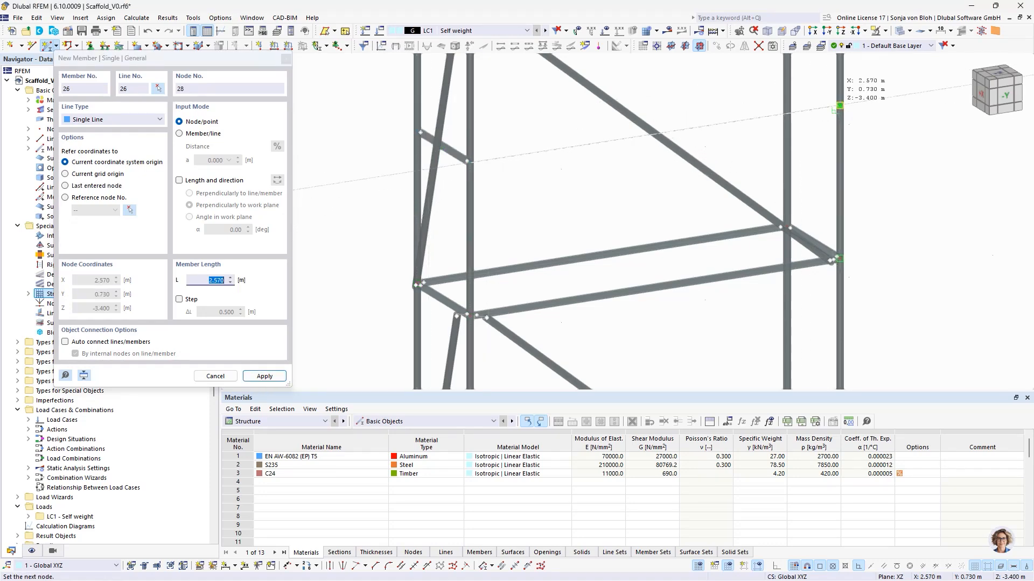
left_click(834, 106)
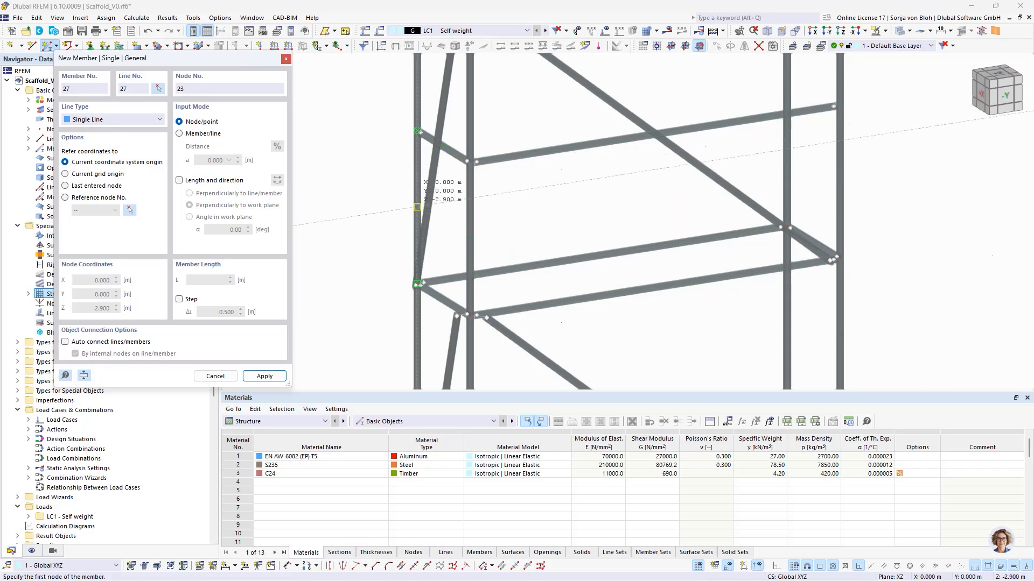
Draw the lower guardrail members at Z -2.900 m along the short side and the outer long side, and finish member placement.
left_click(417, 207)
left_click(468, 238)
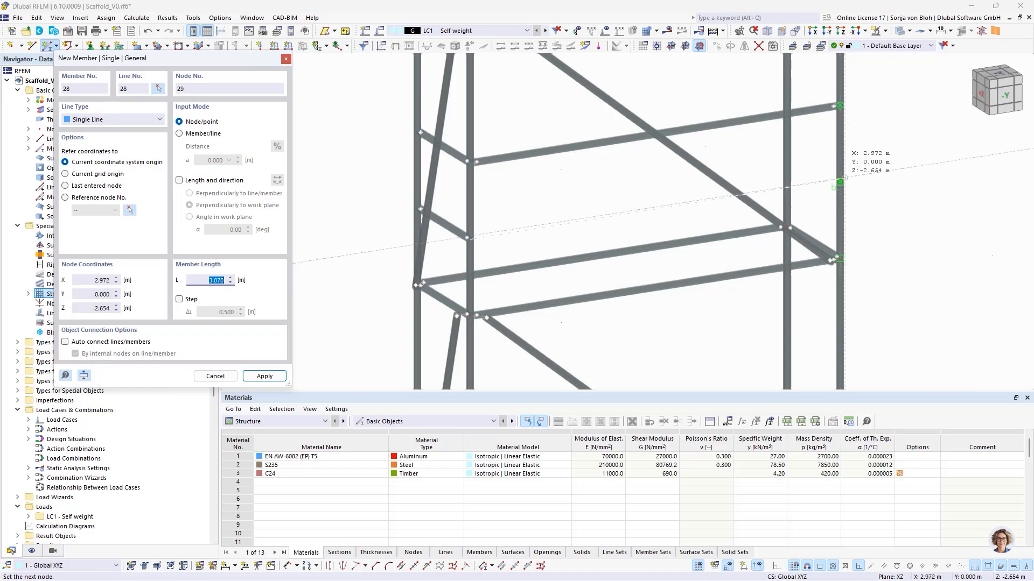
left_click(839, 182)
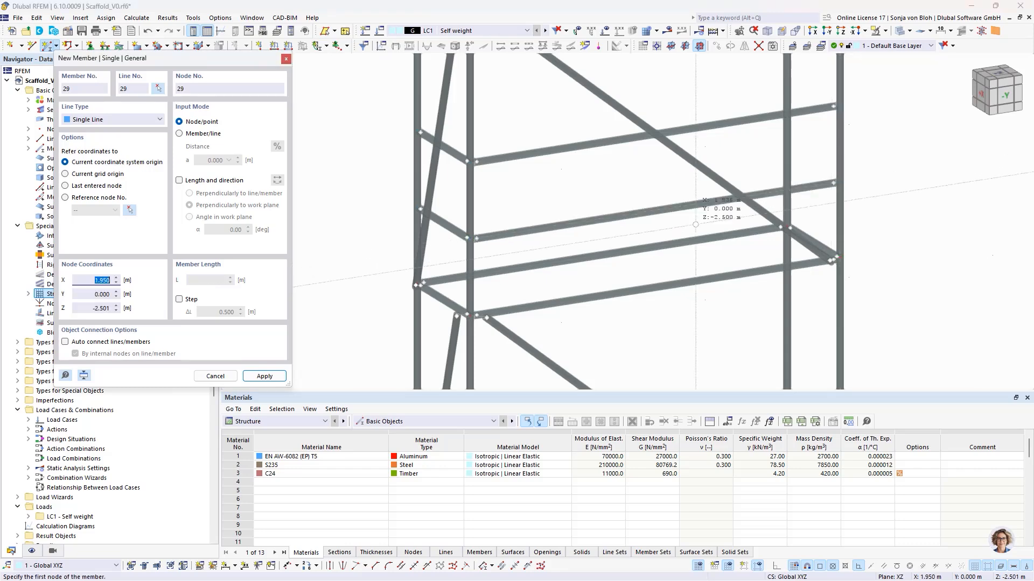
key("Escape")
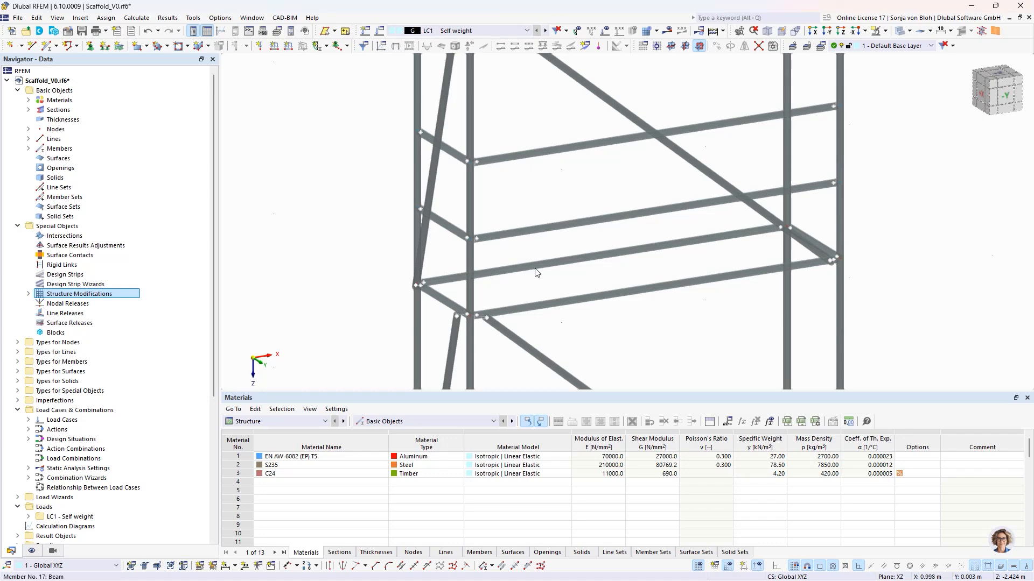
Open the two short transoms at platform level together for editing and enable nodes on member.
left_click(447, 296)
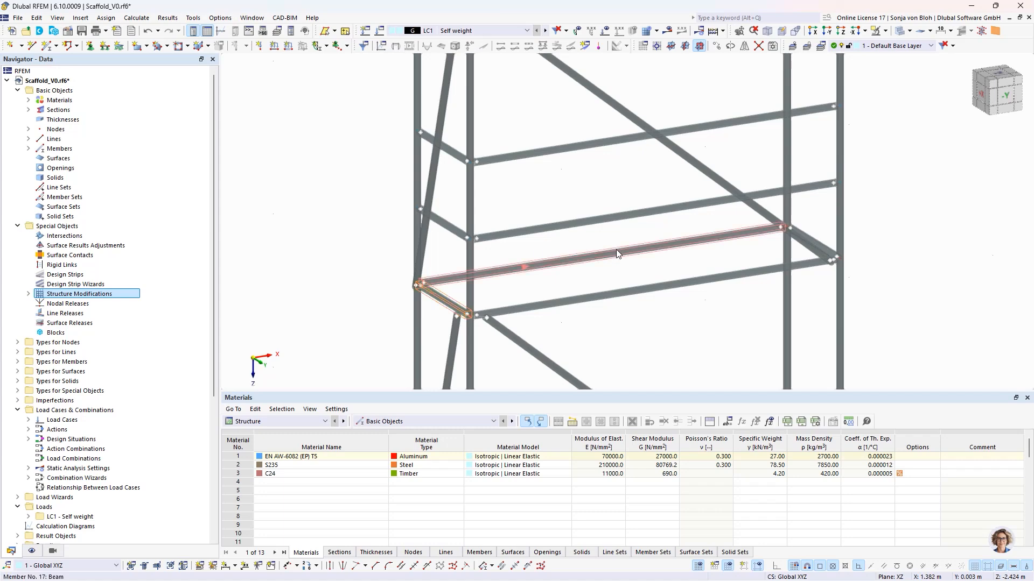
left_click(818, 240, "ctrl")
right_click(439, 301)
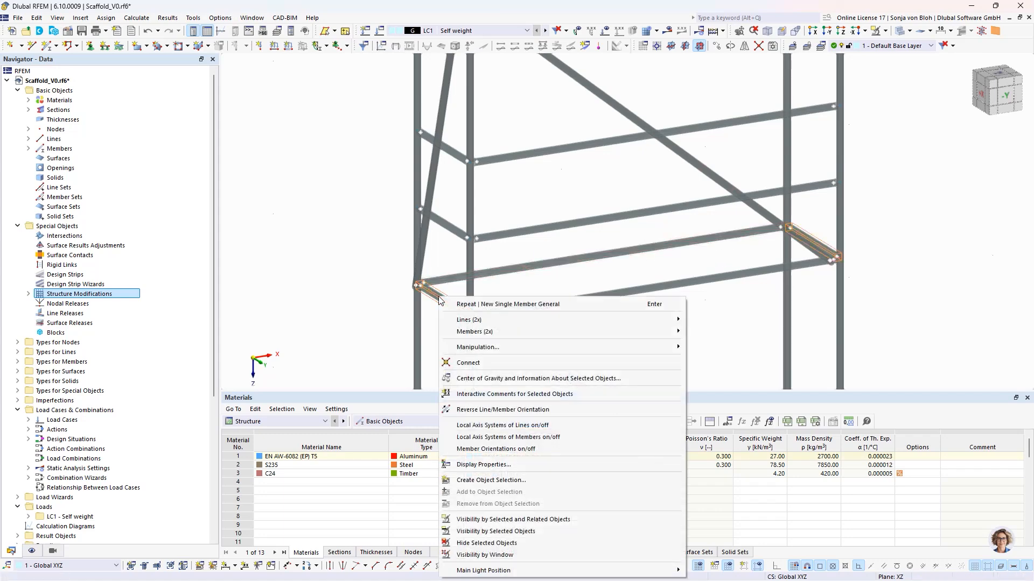
mouse_move(511, 335)
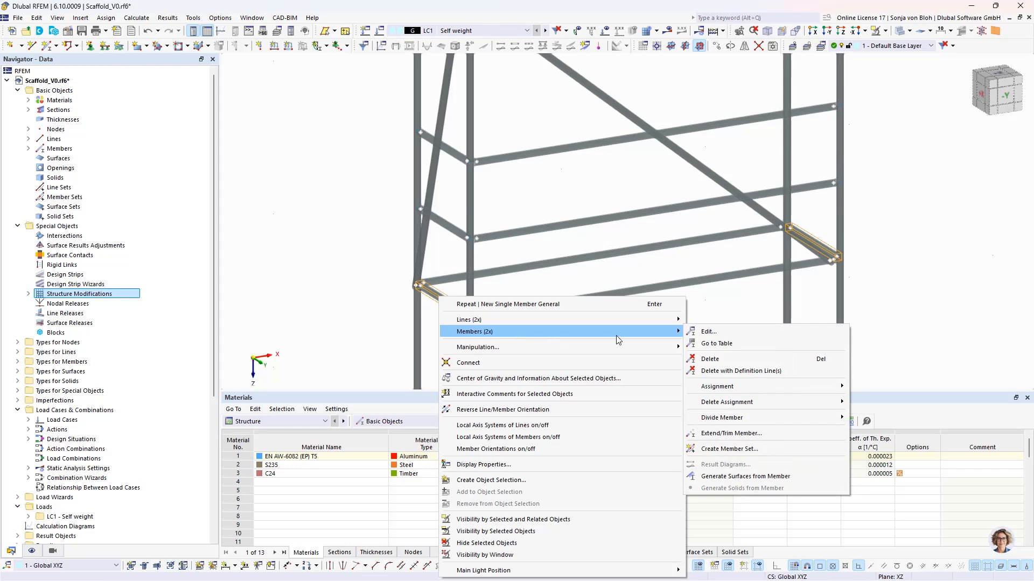
left_click(707, 331)
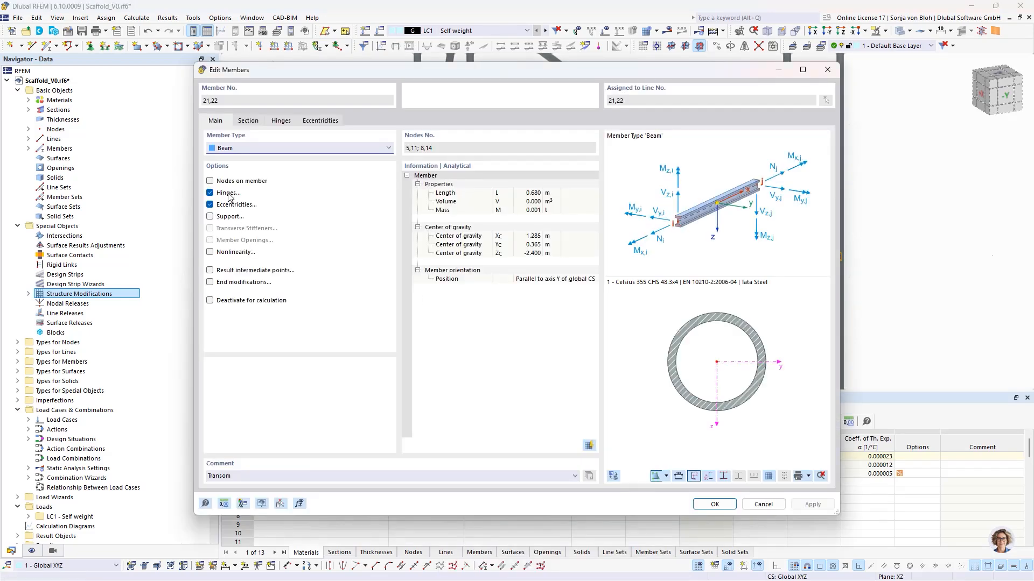
left_click(211, 182)
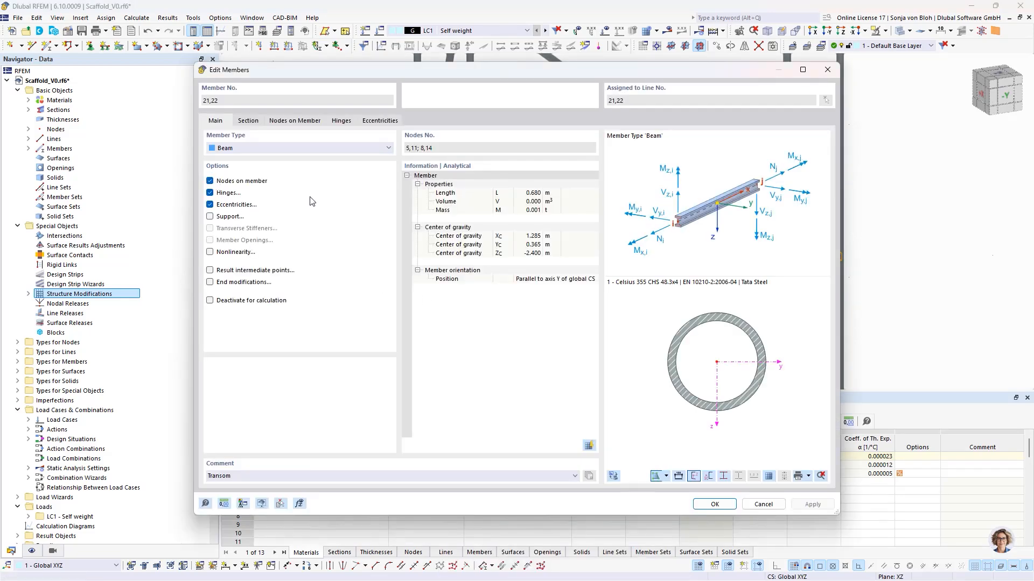
Define the transoms' nodes on member as a string of absolute distances 0.18 and 0.5 m, and accept the edit.
left_click(285, 120)
left_click(237, 154)
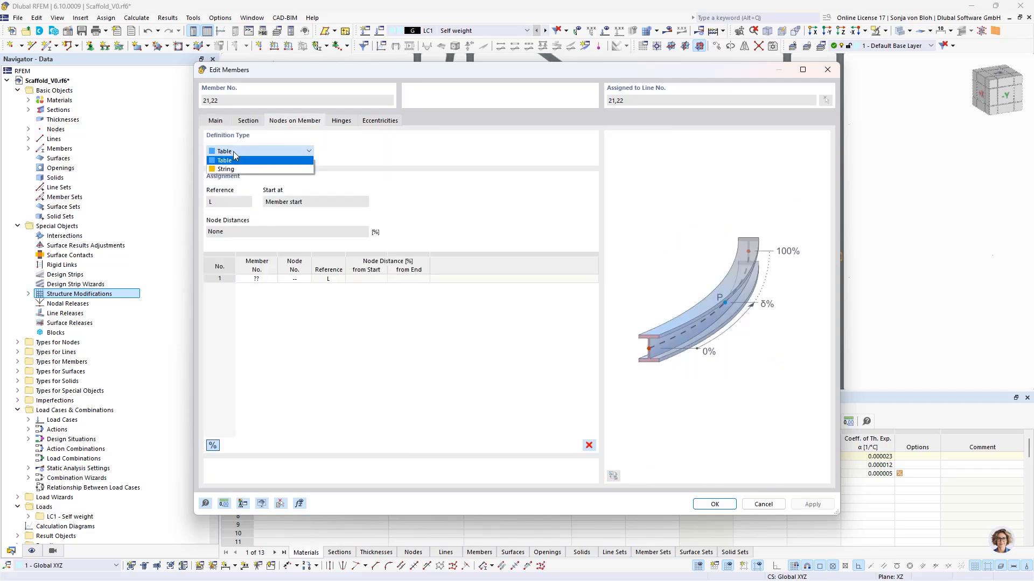
left_click(231, 169)
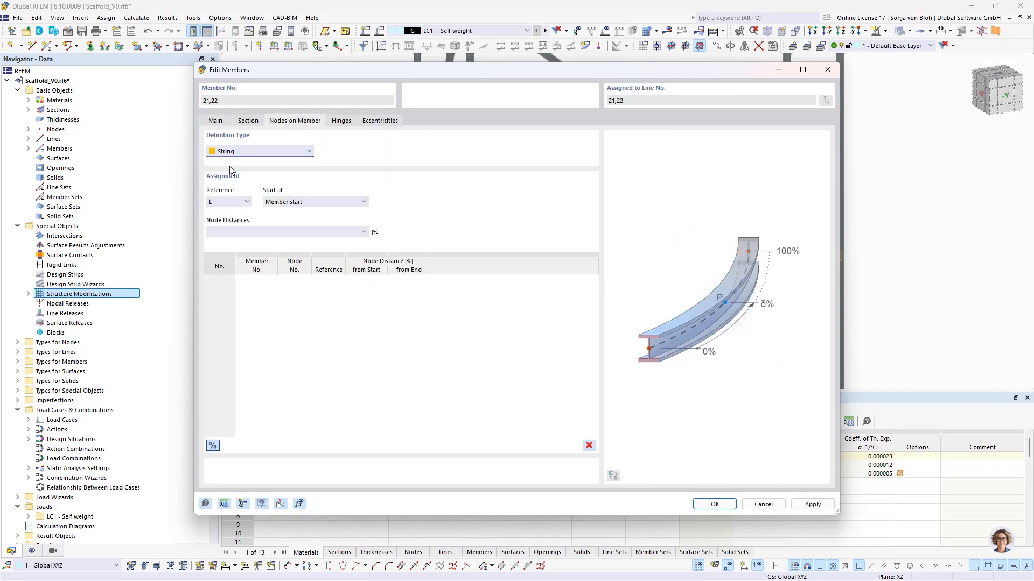
left_click(212, 446)
left_click(223, 231)
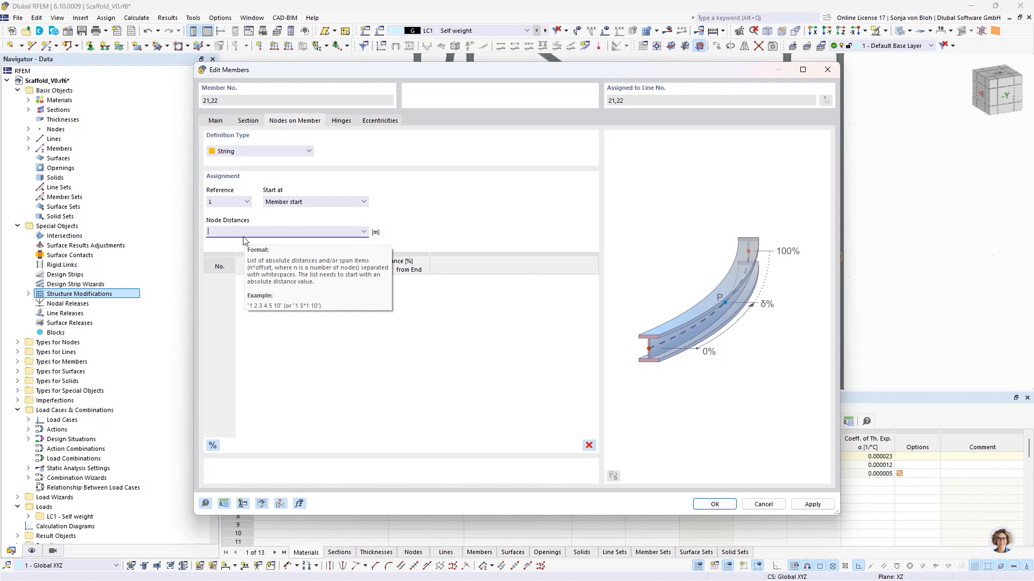
type("0.1")
type("8 0.5")
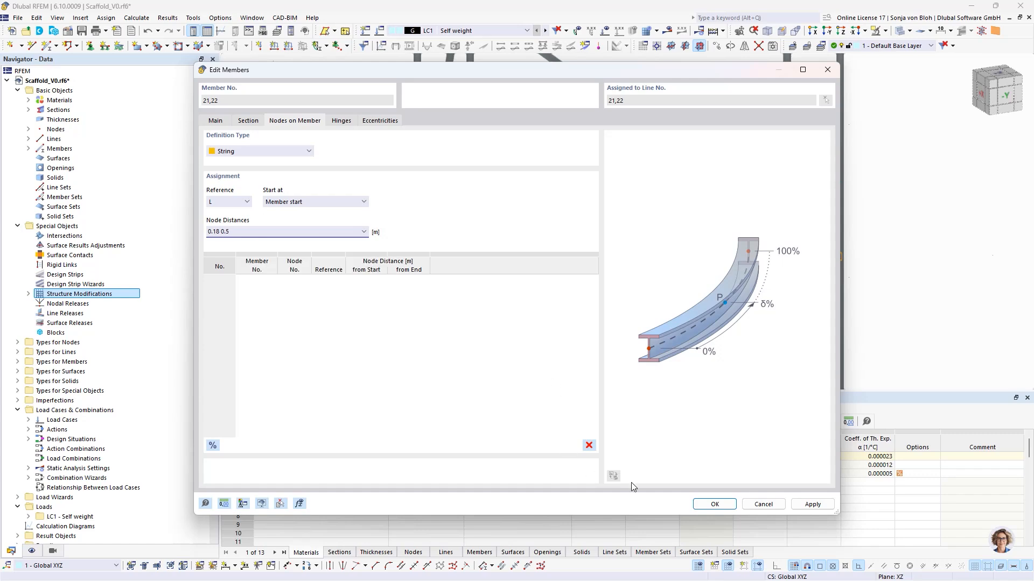
left_click(715, 504)
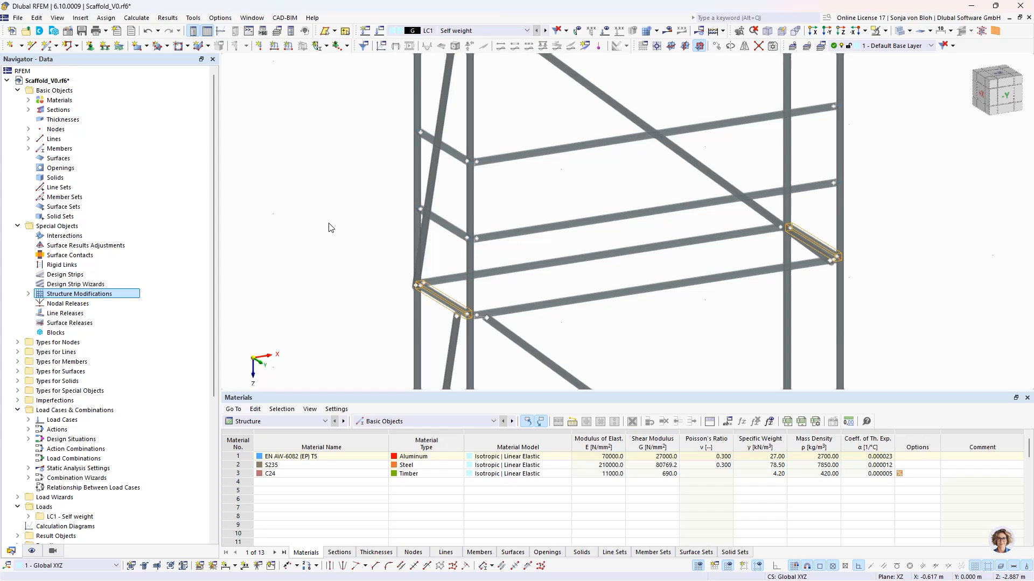
Start a new single member with the comment Platform unit and assign it section 4 - R_M1 320/40 in C24.
left_click(49, 47)
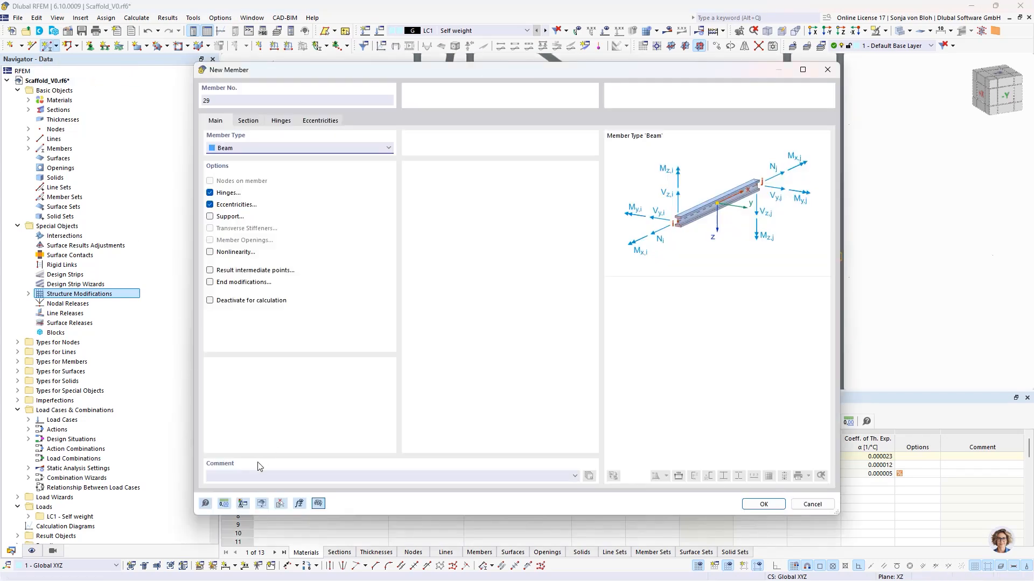
left_click(246, 474)
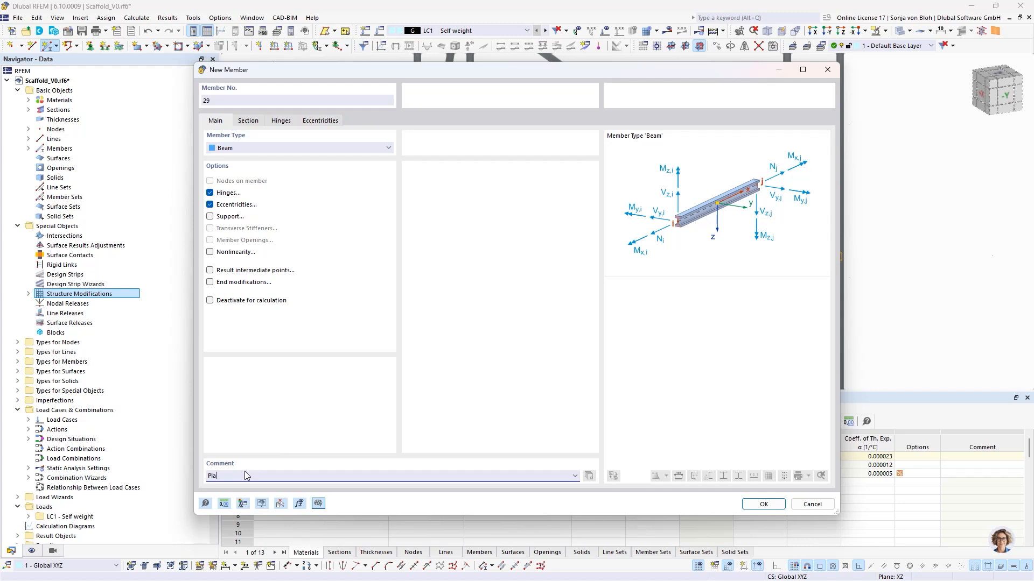
type("Platform unit")
left_click(257, 122)
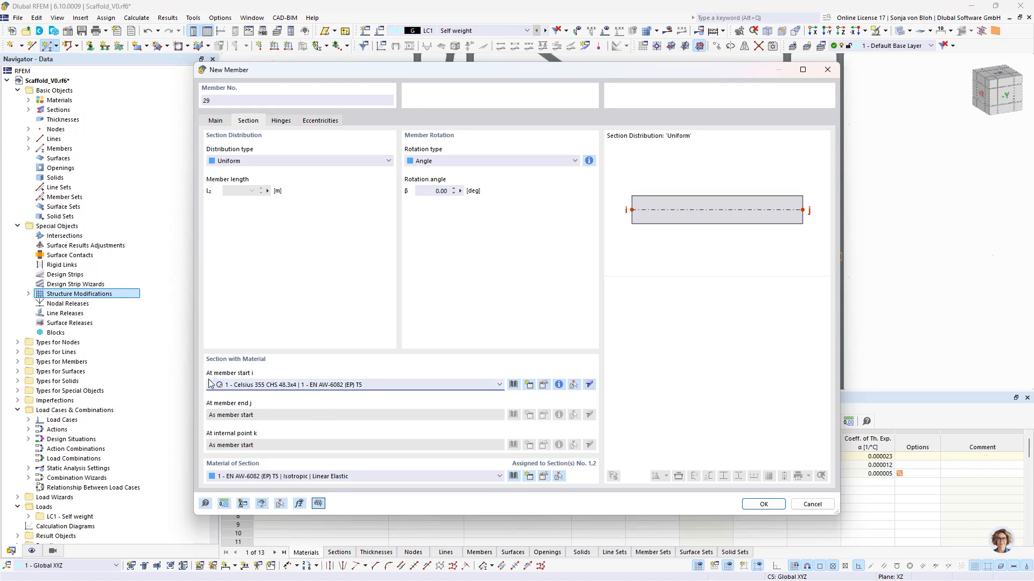
left_click(295, 386)
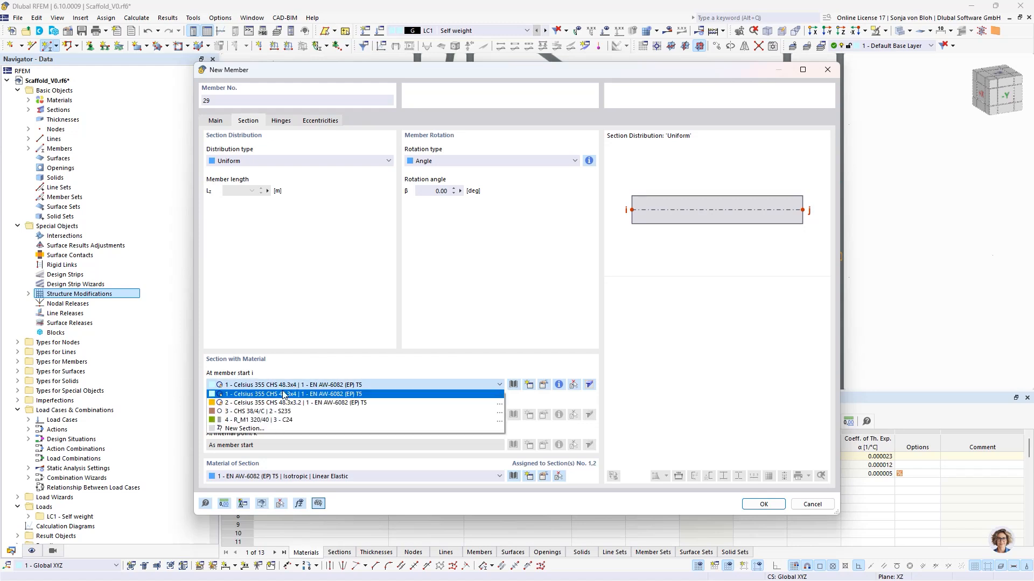
left_click(252, 420)
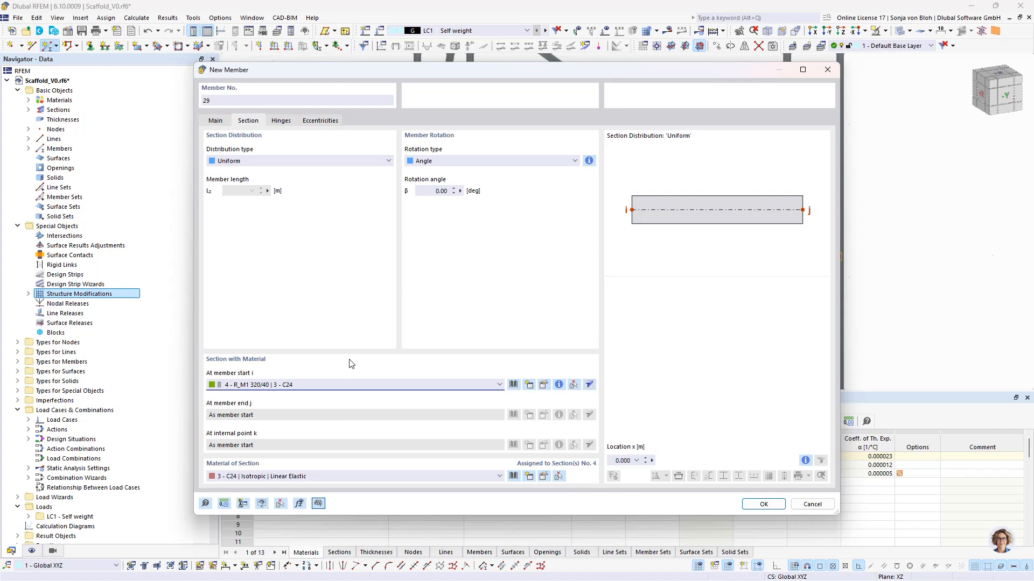
Create a member hinge releasing only the φy rotation and assign it to both ends of the platform member.
left_click(279, 123)
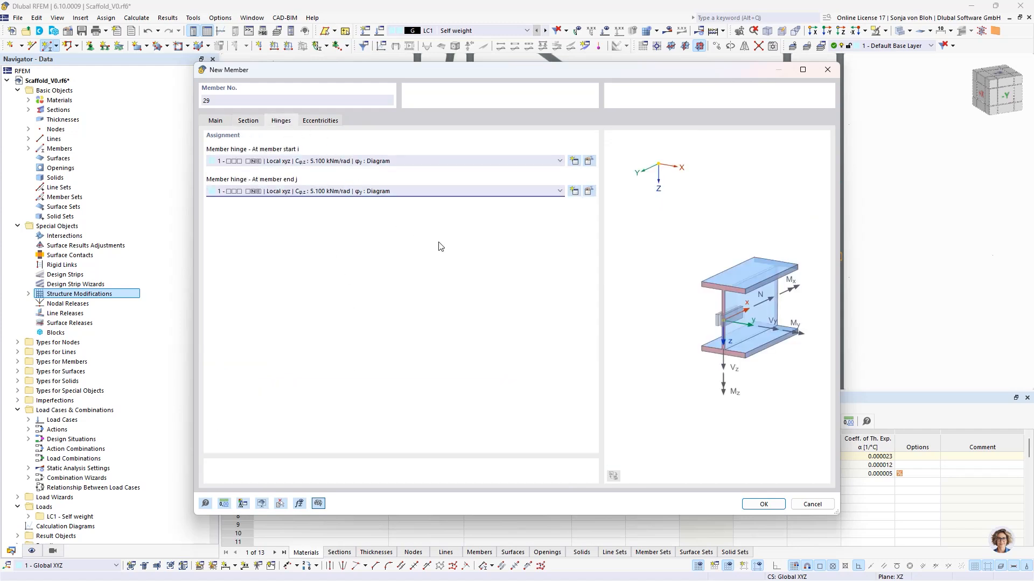
left_click(574, 161)
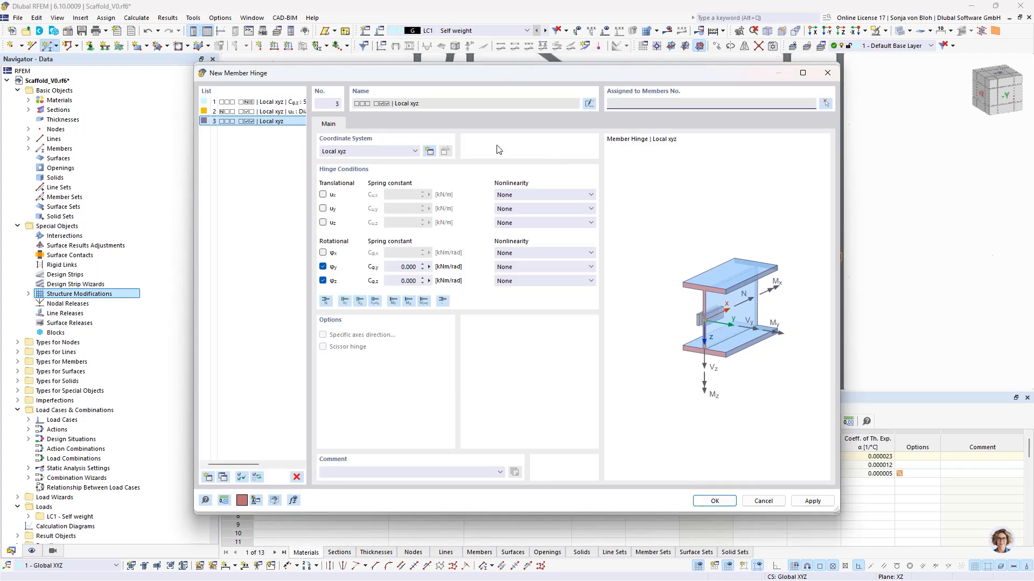
left_click(323, 281)
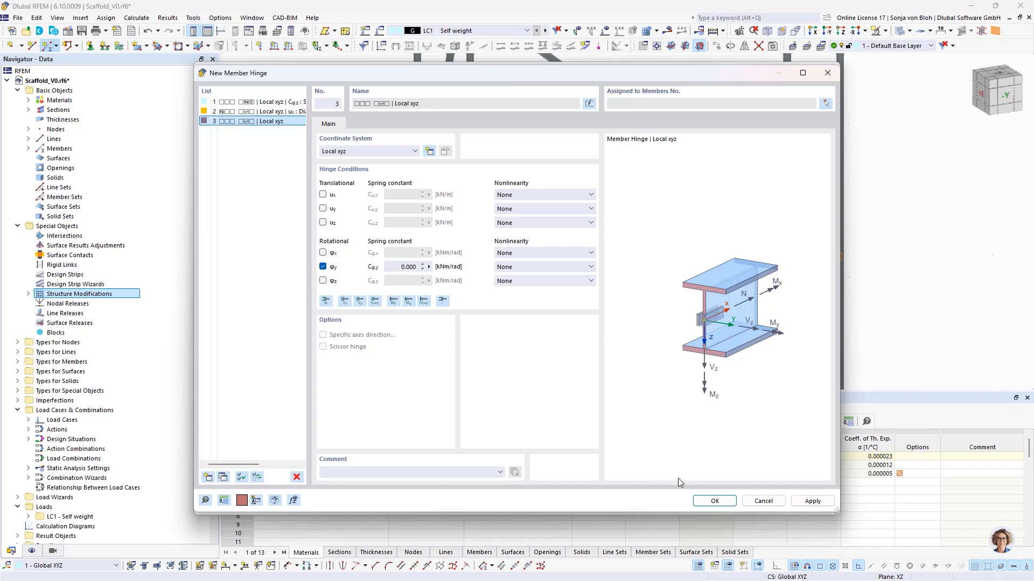
left_click(712, 500)
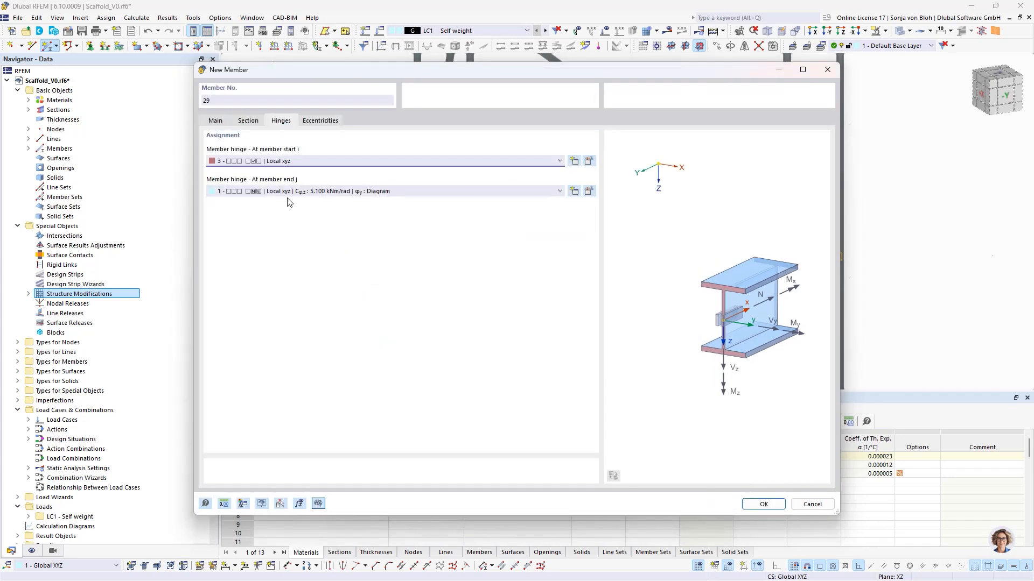
left_click(312, 192)
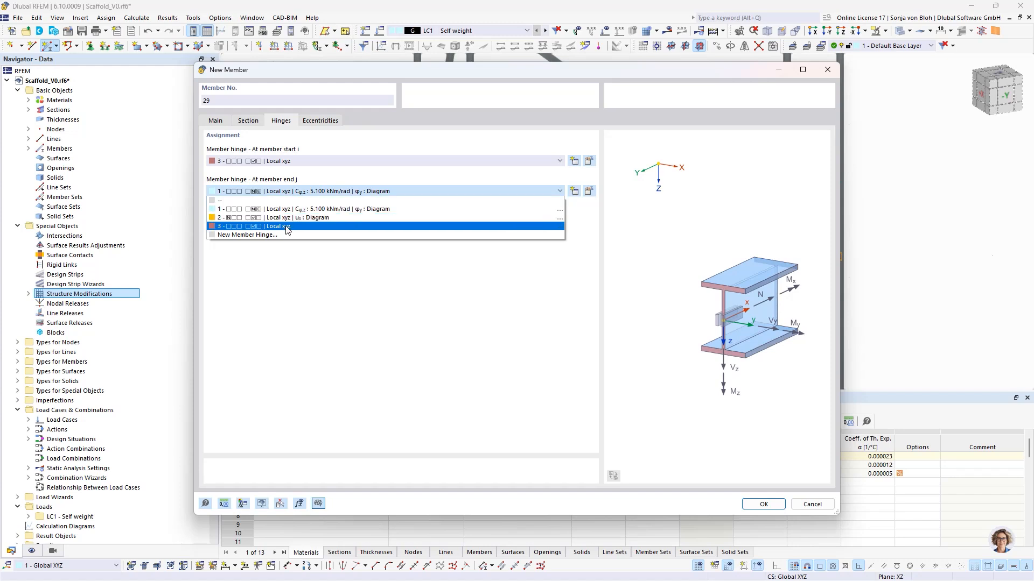
left_click(287, 227)
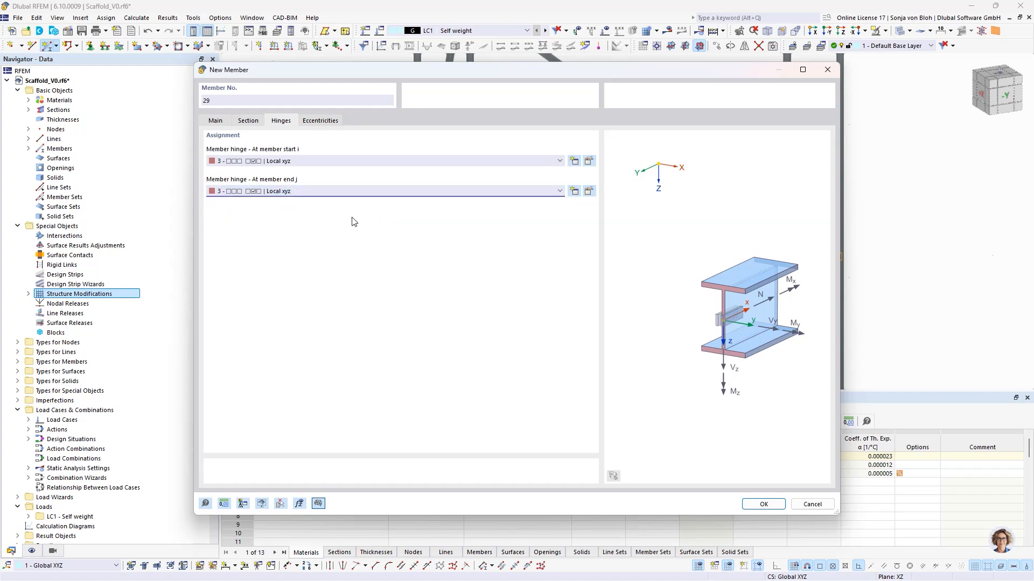
Turn off eccentricities for the platform member and accept its properties for placement.
left_click(216, 122)
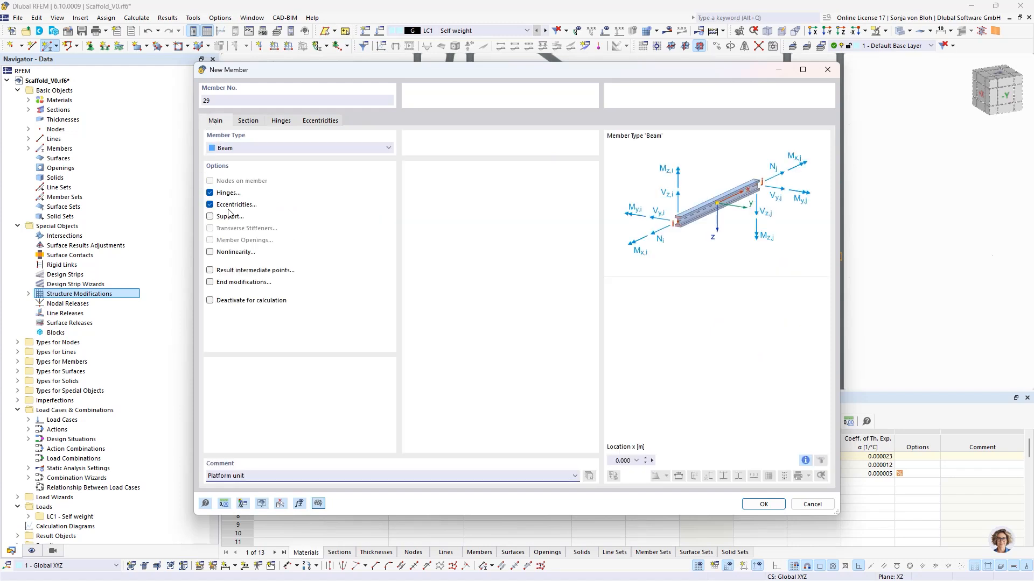
left_click(210, 205)
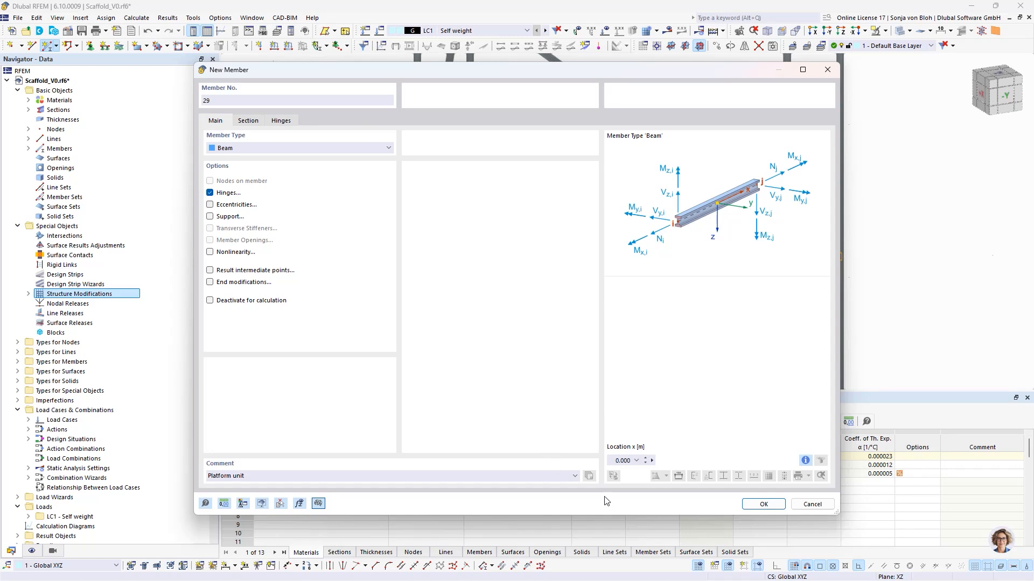
left_click(763, 504)
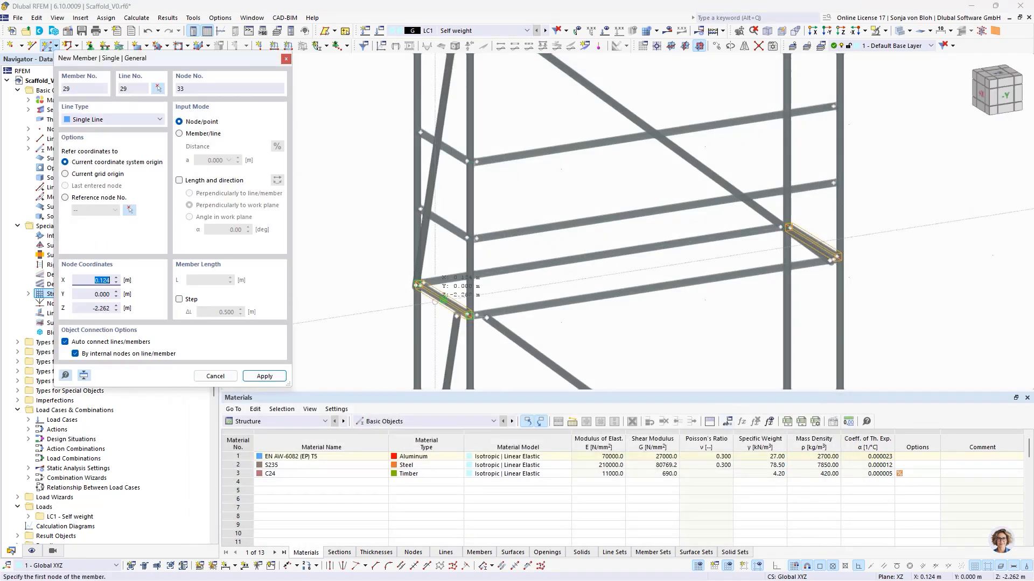
scroll(435, 285, "up", 2)
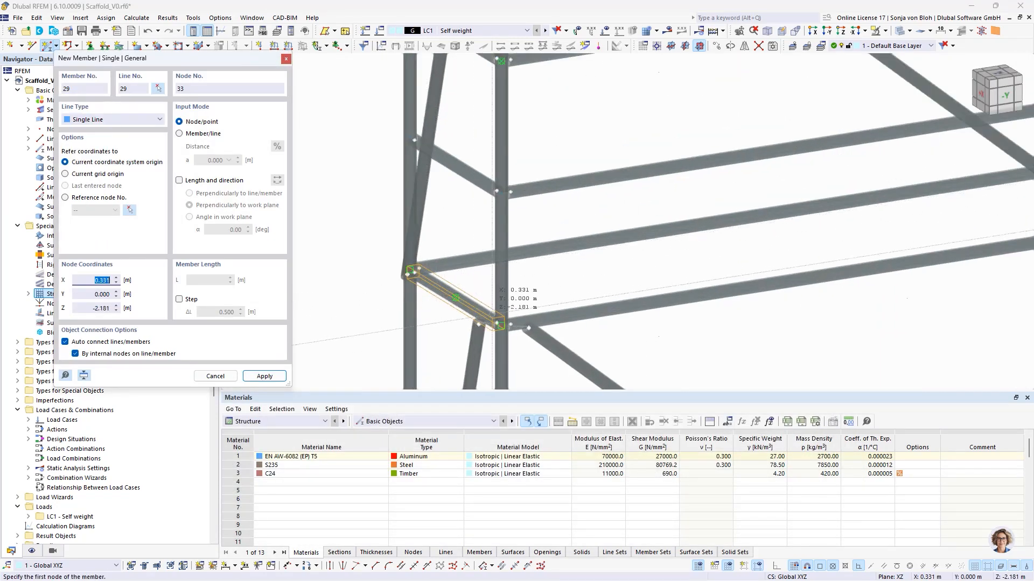
Place a 2.570 m platform unit member between the opposite transoms' nodes at Y 0.525 m and Z -2.400 m.
scroll(462, 305, "up", 2)
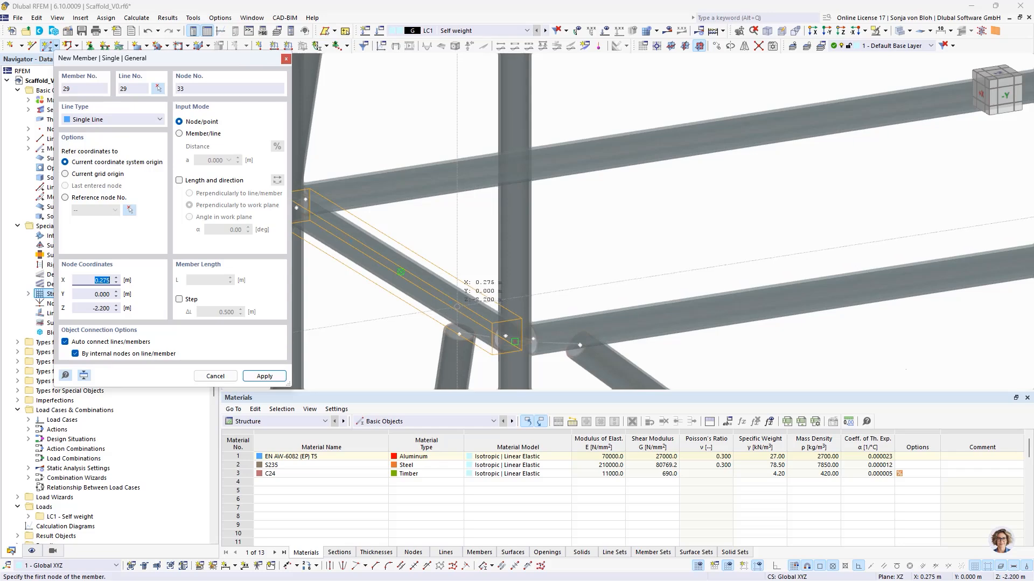
left_click(387, 325)
scroll(386, 325, "down", 1)
scroll(387, 325, "down", 4)
scroll(908, 216, "up", 5)
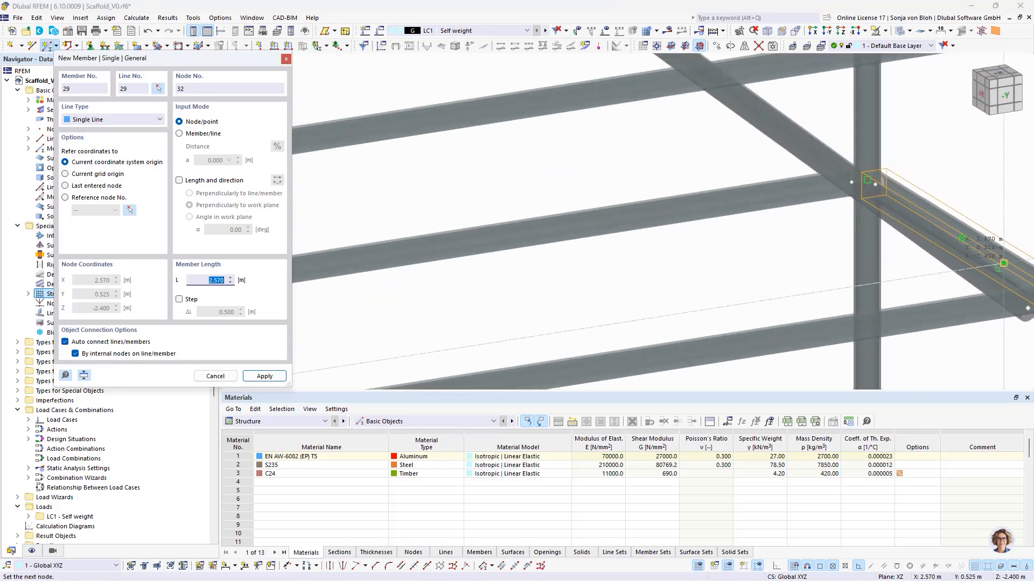
left_click(962, 238)
scroll(962, 238, "down", 3)
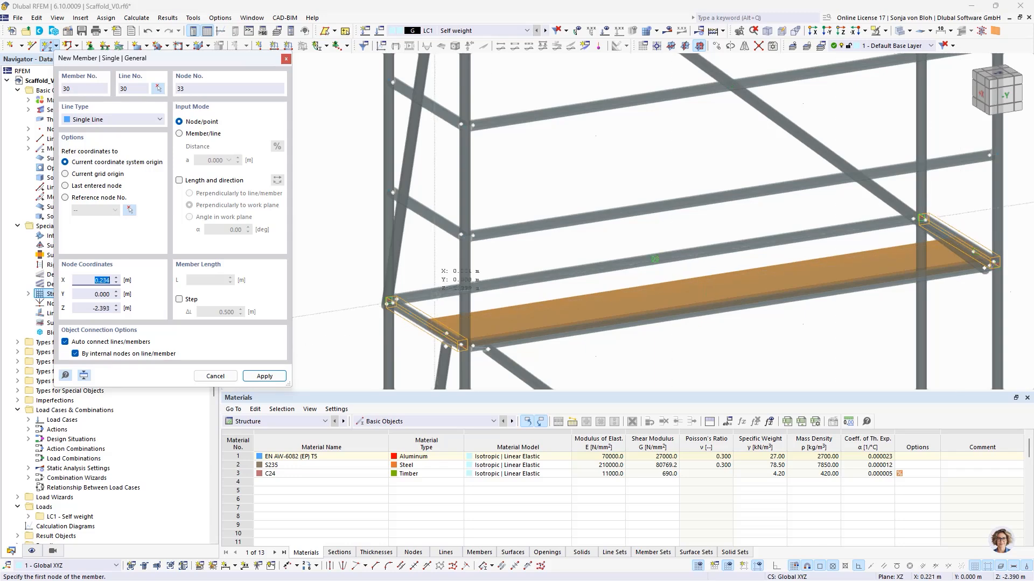
Place a second 2.570 m platform unit member between the transoms' nodes at Y 0.205 m and Z -2.400 m, and end member placement.
left_click(410, 313)
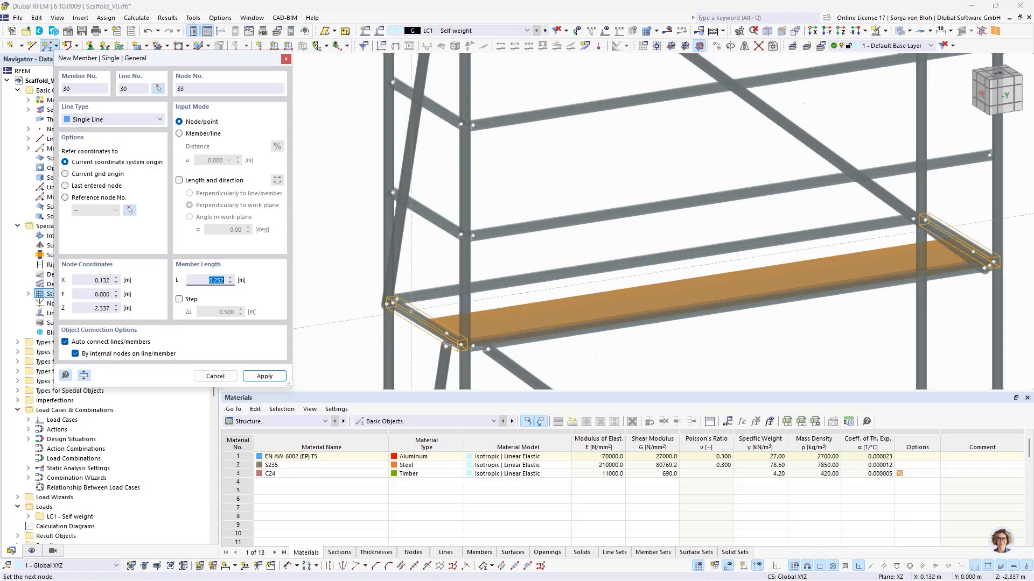
scroll(874, 223, "up", 3)
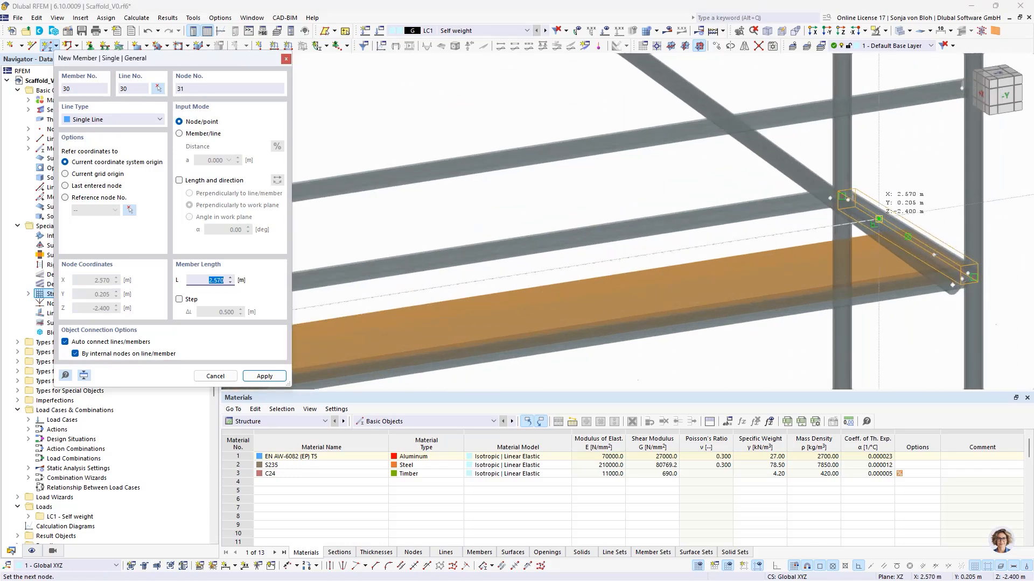
left_click(883, 216)
scroll(882, 215, "down", 3)
scroll(745, 210, "down", 3)
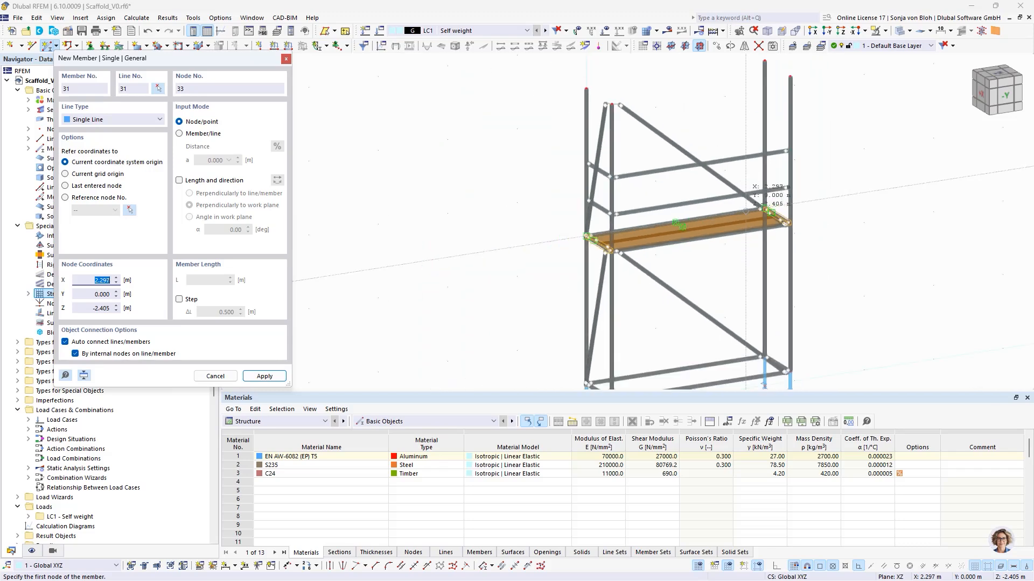
key("Escape")
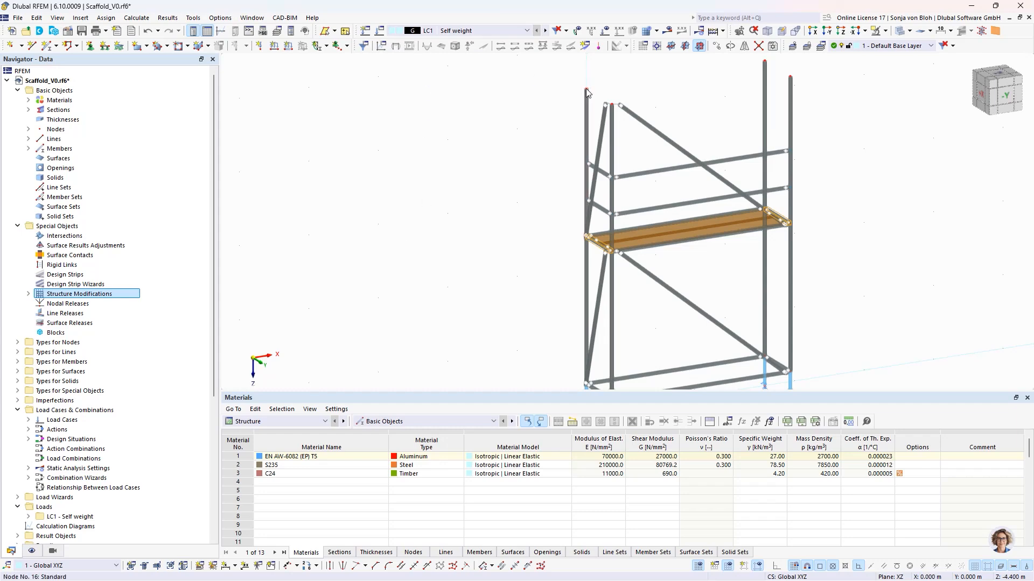
Create a nodal support restraining only uX and uY and assign it to the standards' top nodes 16 and 18.
middle_click_drag(663, 82, 572, 122)
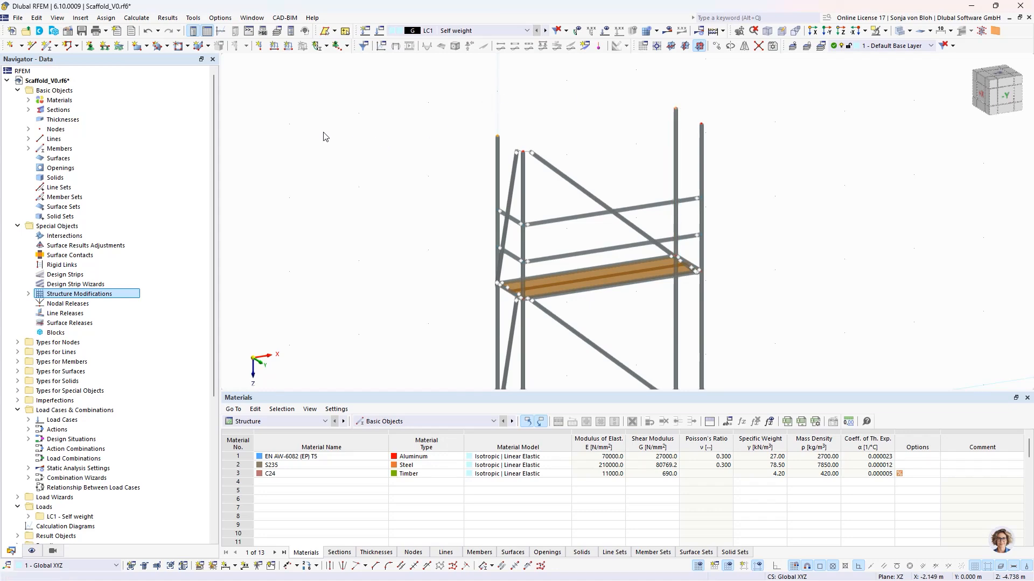
left_click(90, 48)
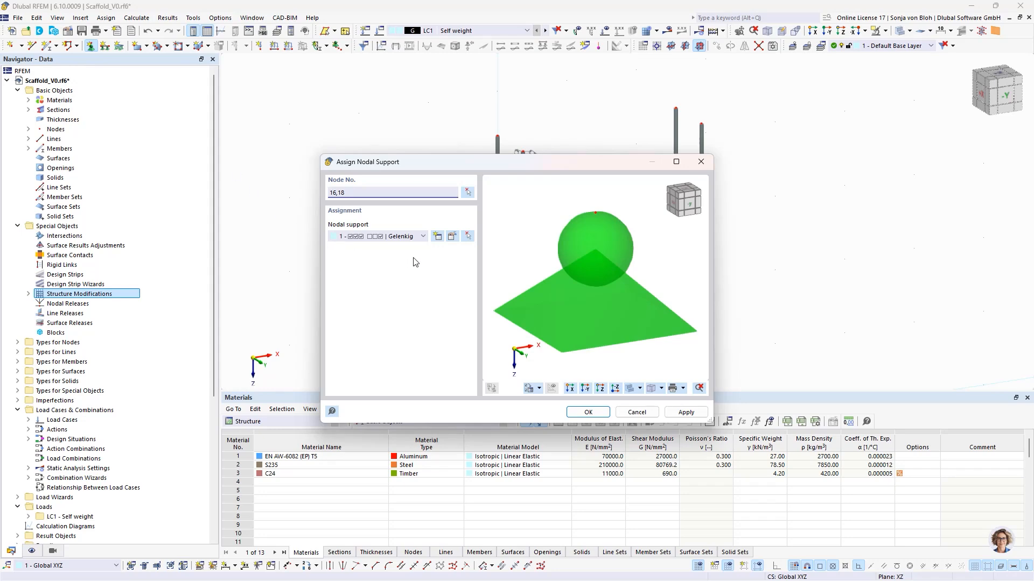
left_click(437, 238)
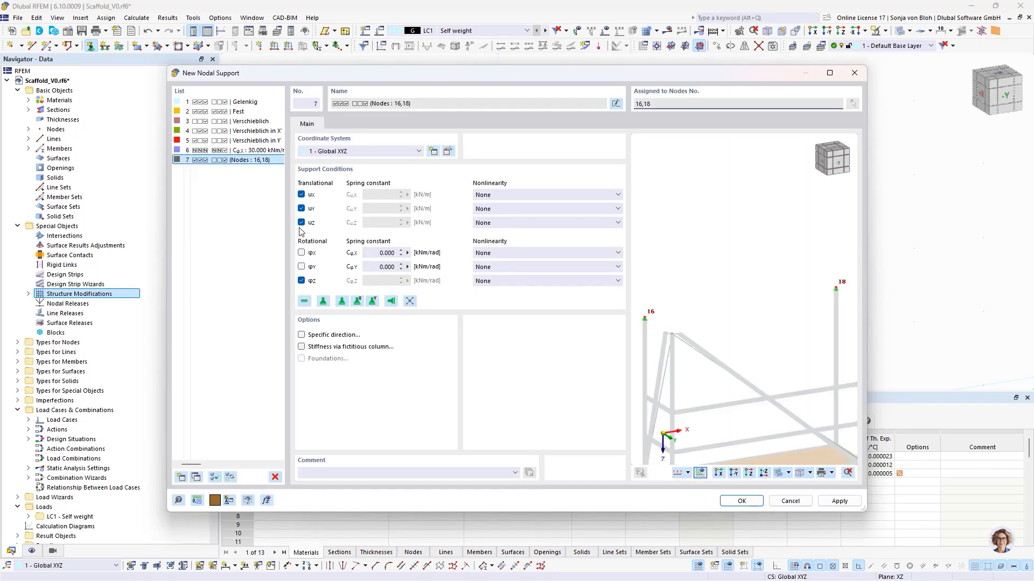
left_click(301, 222)
left_click(301, 280)
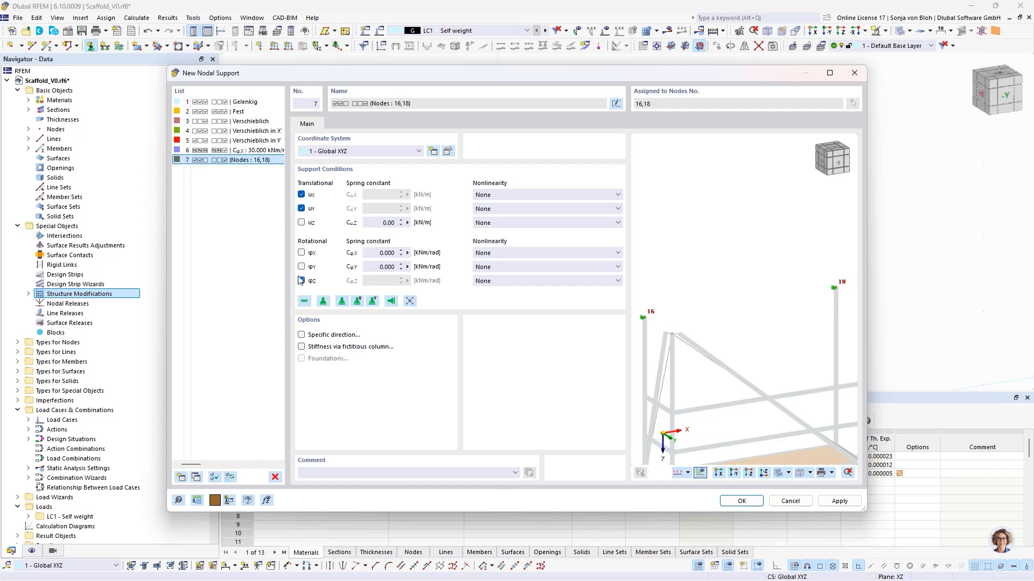
left_click(735, 500)
left_click(588, 412)
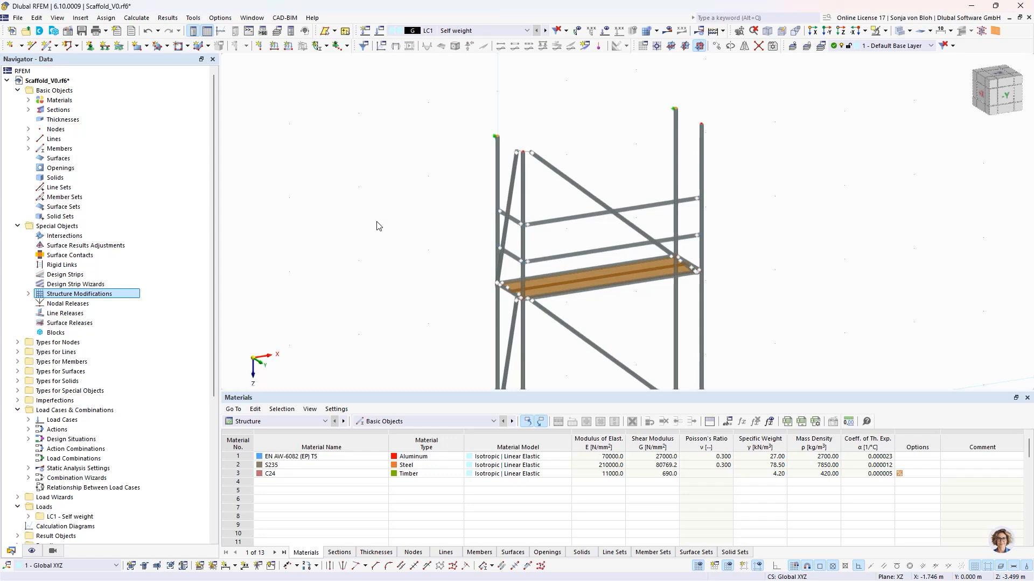
Switch to the open model Scaffold_V1.rf6.
left_click(251, 18)
left_click(275, 152)
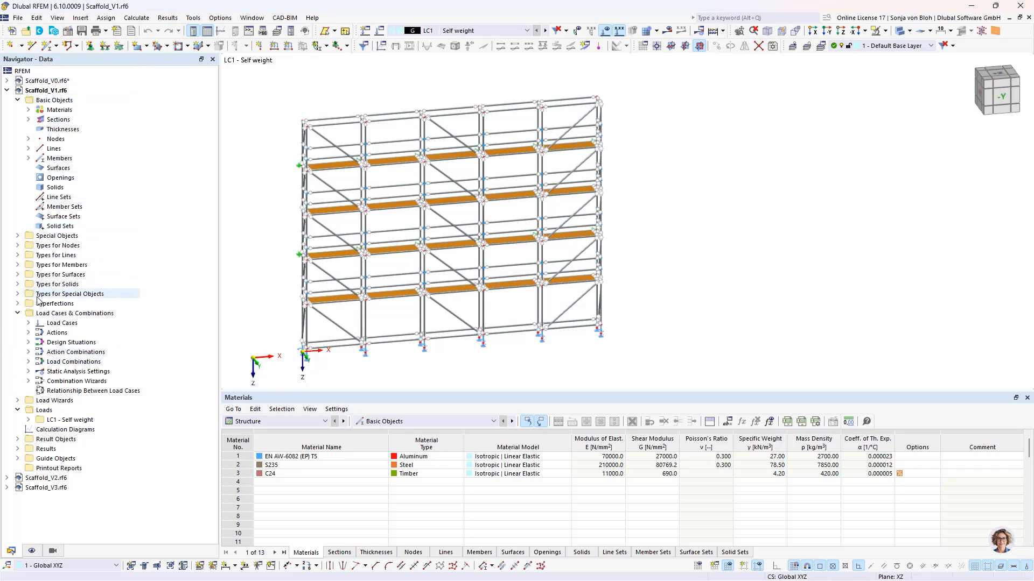
Review the member comment criteria of the object selections Standard and Longitudinal diagonal without changing them.
left_click(18, 459)
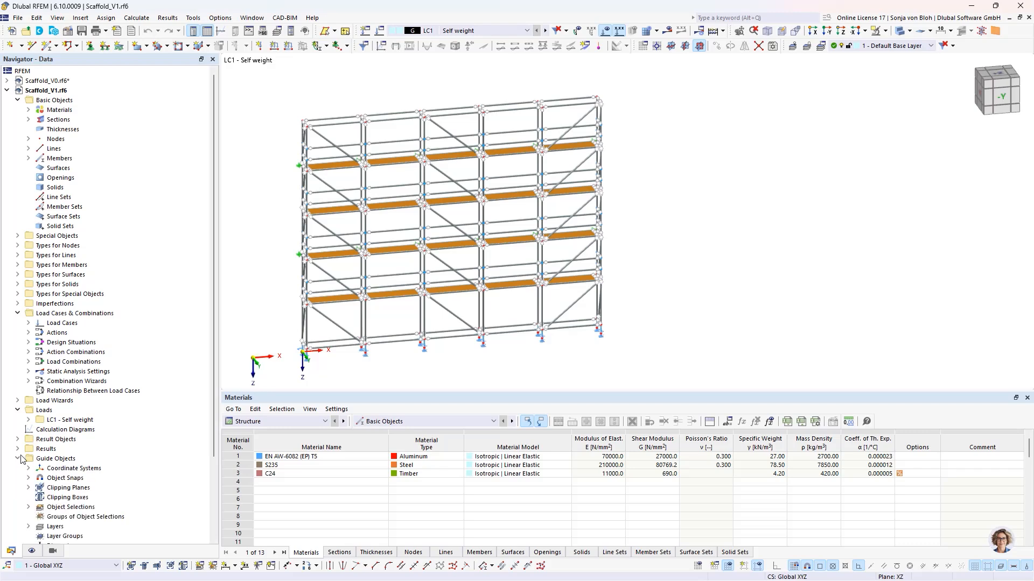
scroll(25, 455, "down", 2)
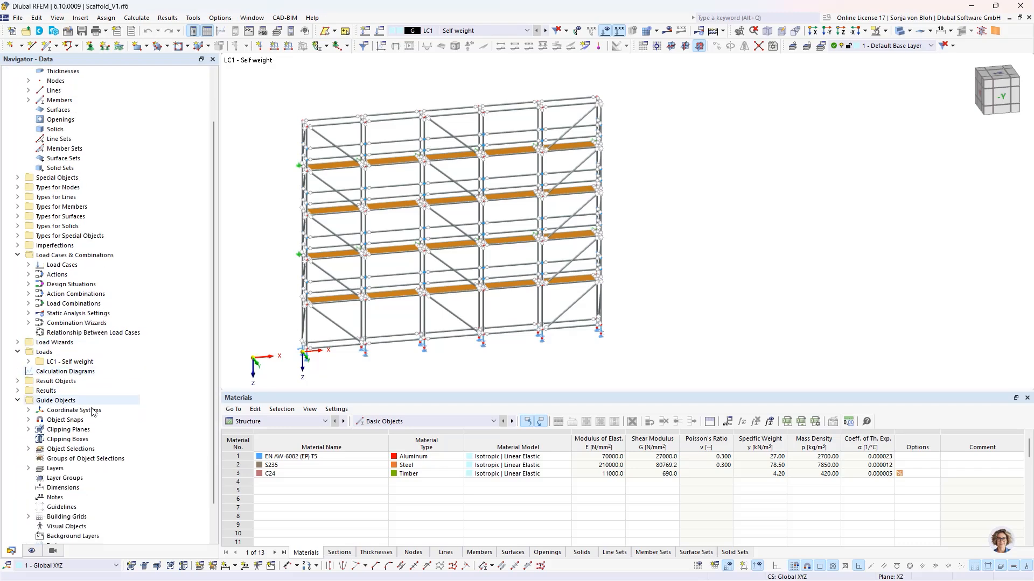
left_click(27, 449)
left_click(78, 458)
double_click(79, 459)
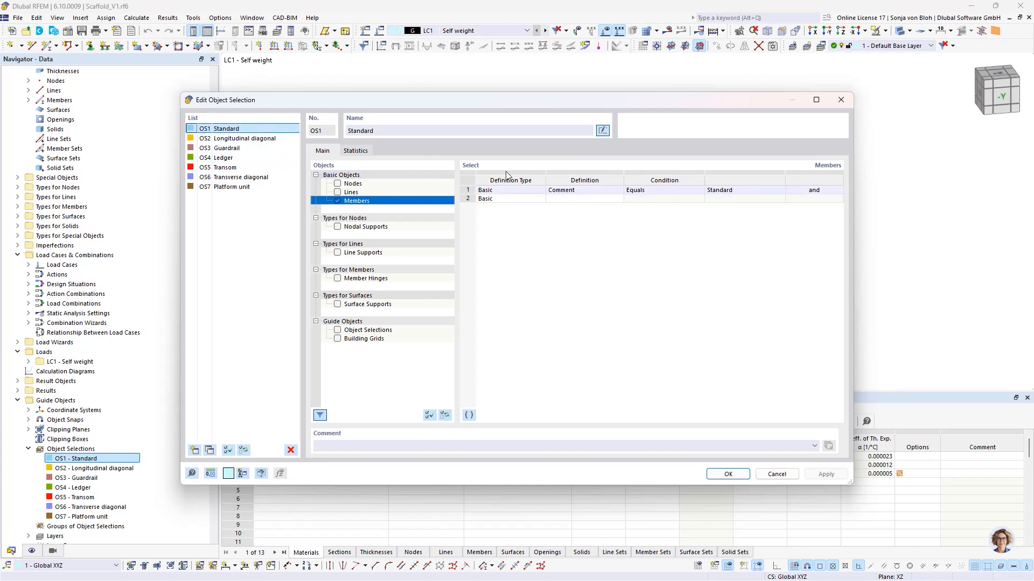
left_click(252, 139)
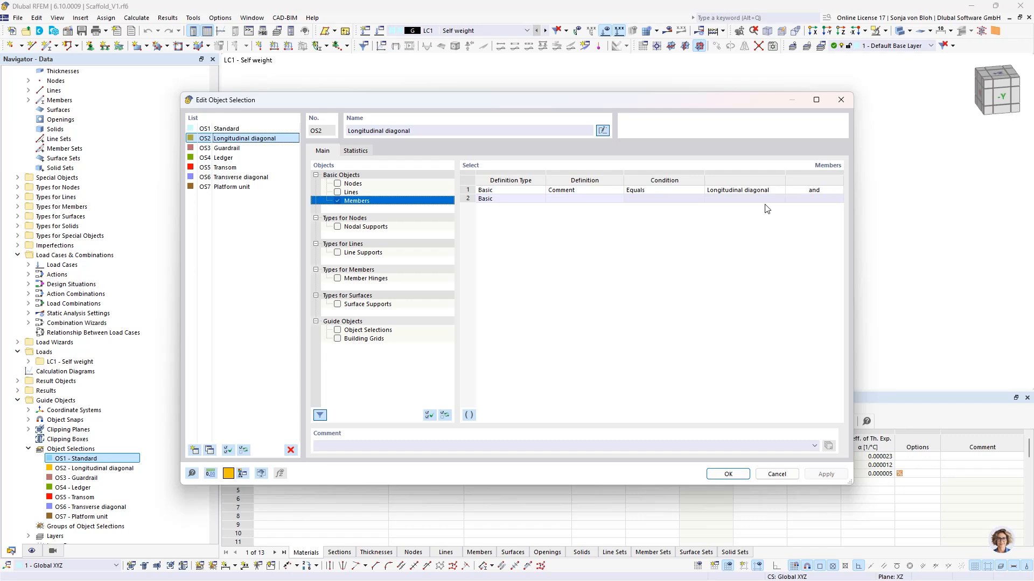
left_click(775, 473)
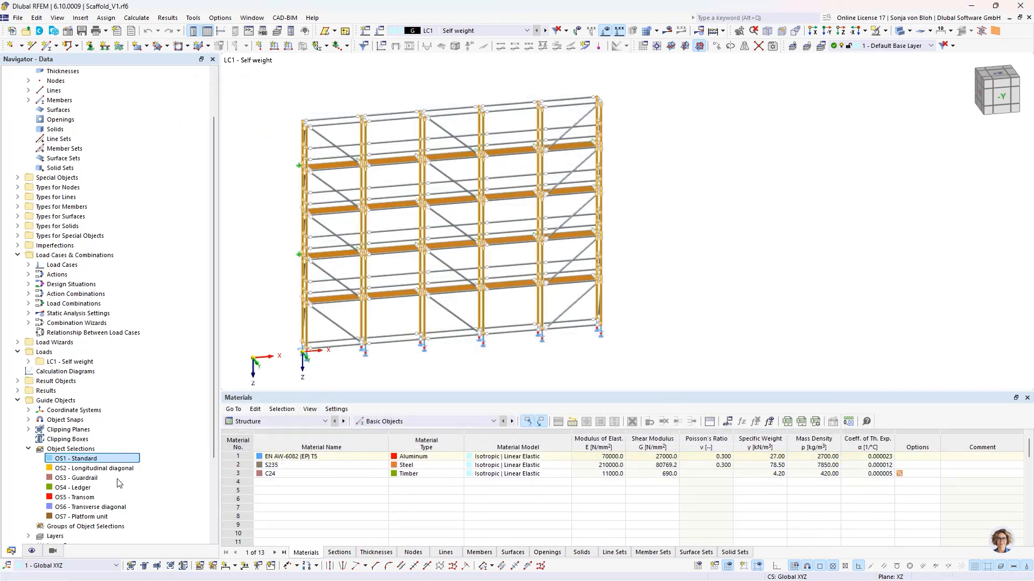
Examine the standards, platform units and guardrails using object selection visibilities, then deactivate visibility mode and clear the selection.
left_click(52, 552)
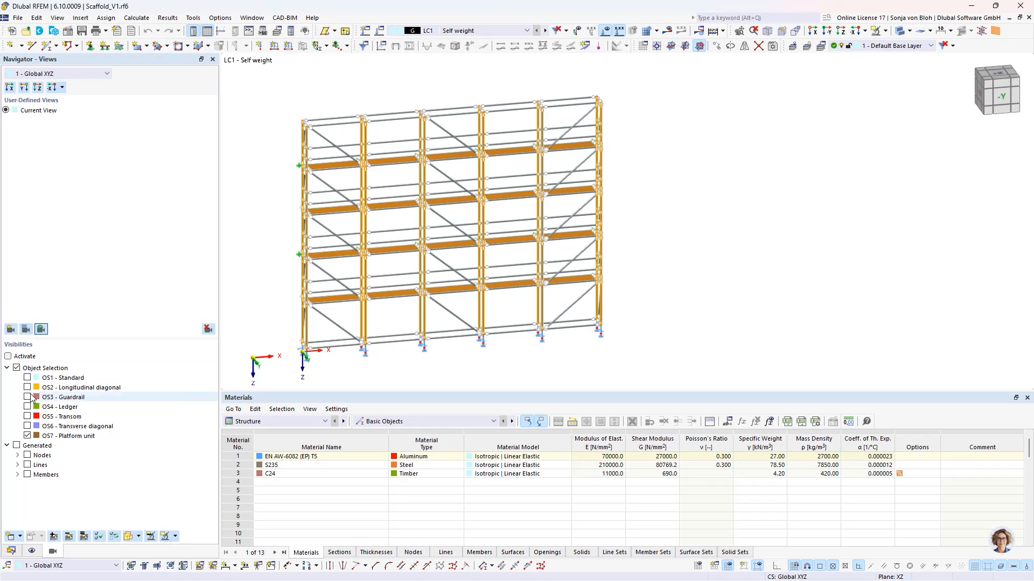
left_click(27, 379)
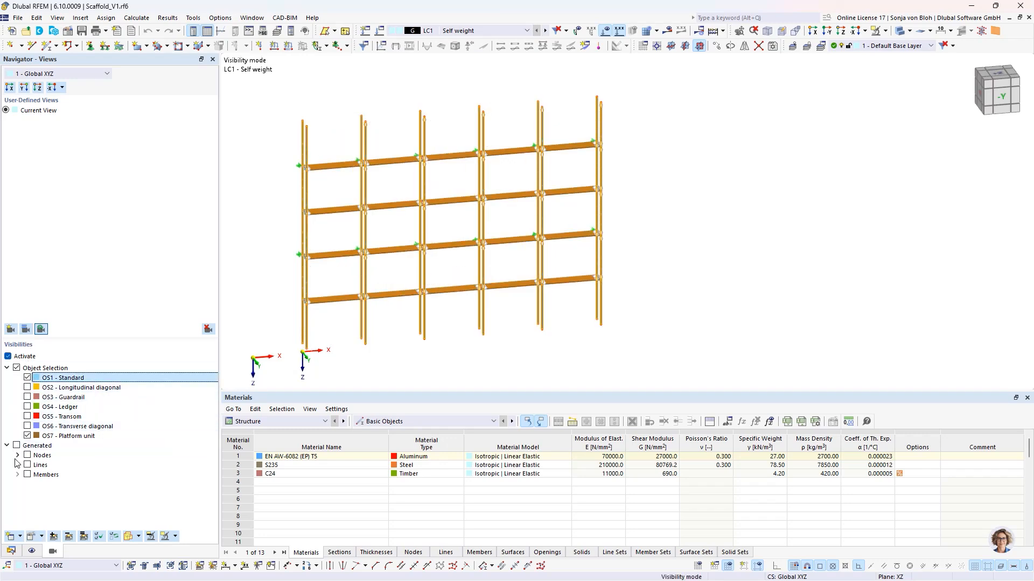
left_click(40, 434)
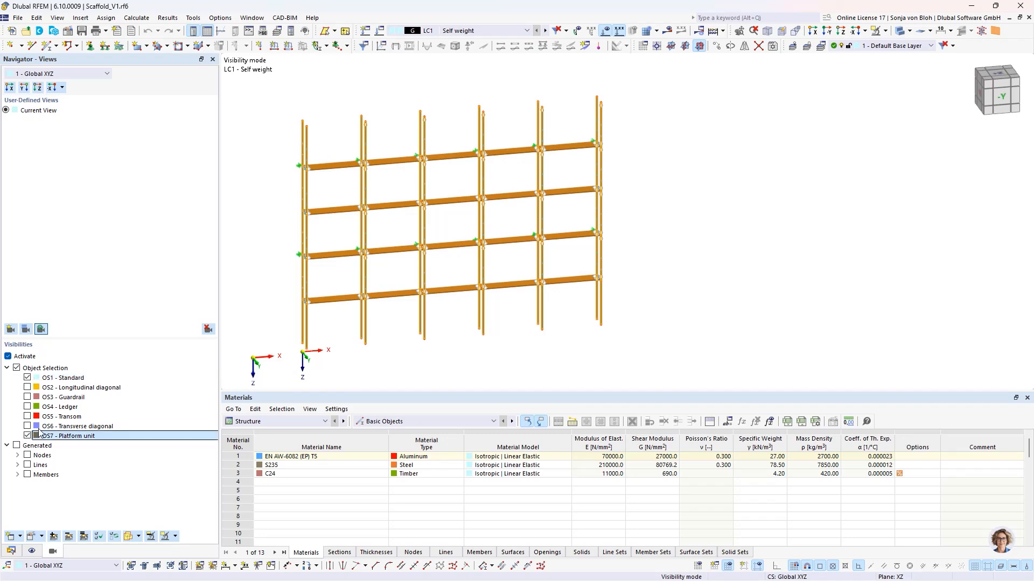
left_click(27, 435)
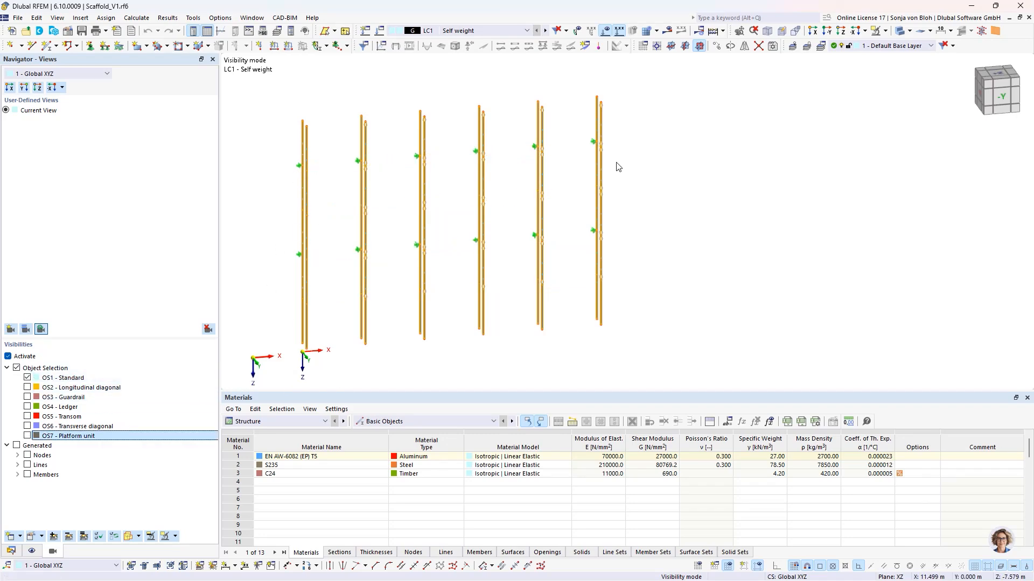
left_click(27, 397)
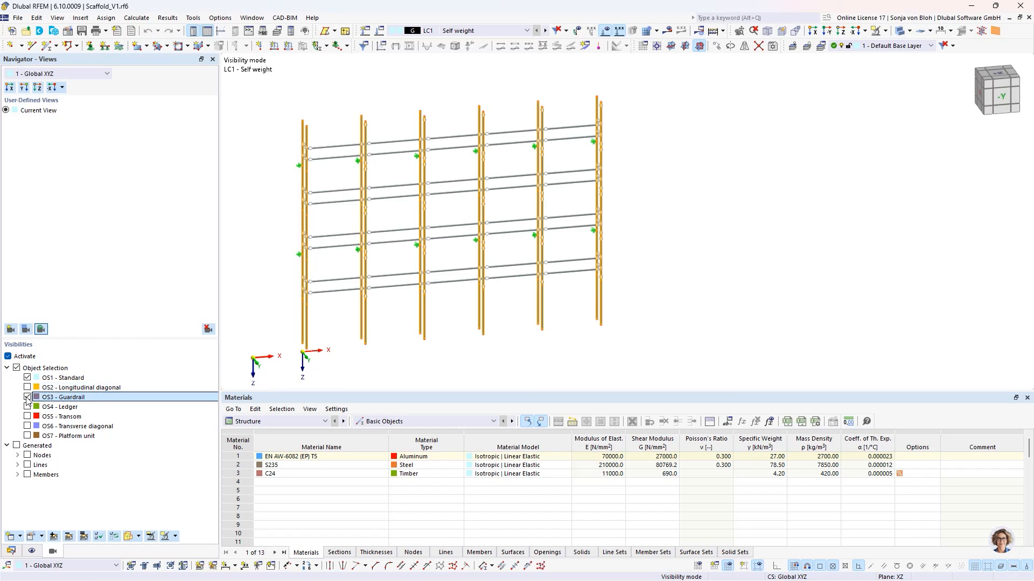
left_click(26, 398)
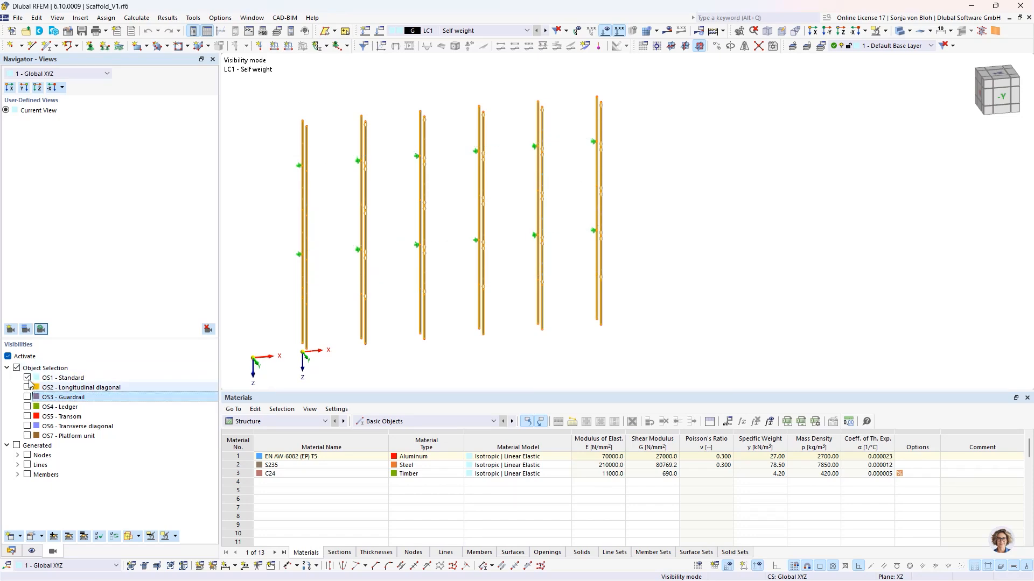
left_click(27, 378)
left_click(8, 357)
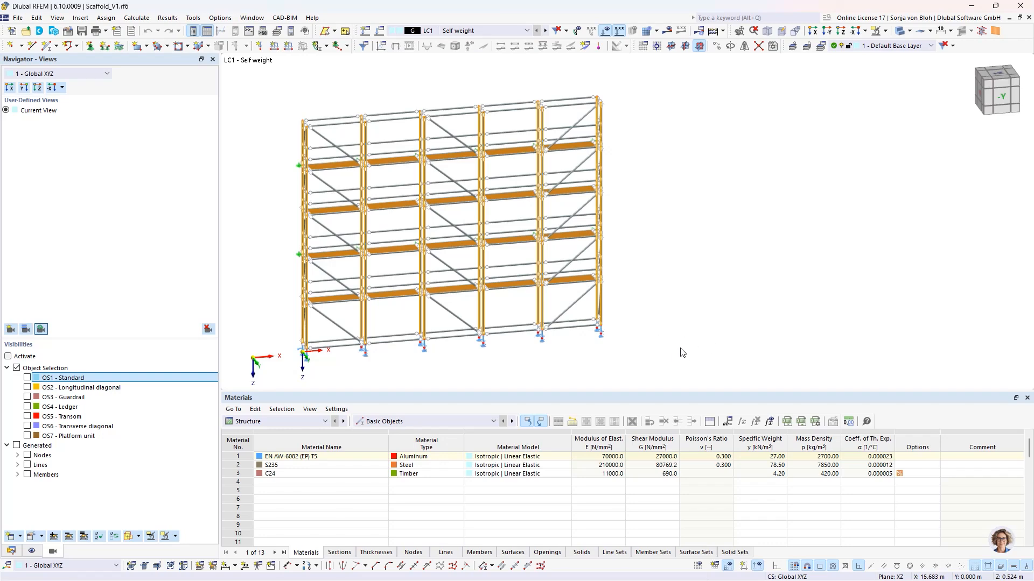
left_click(766, 343)
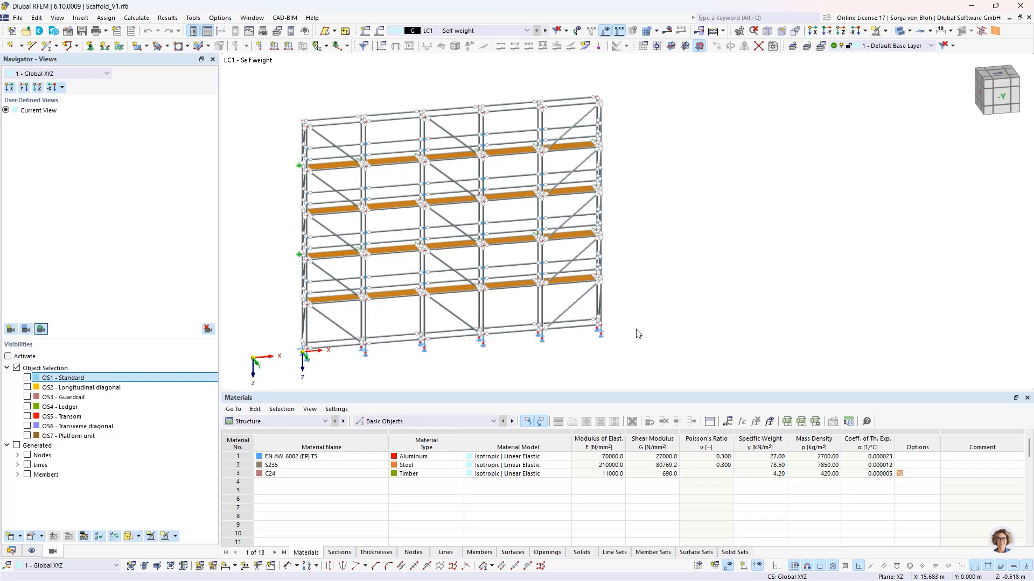
Add load case LC2 named Service load, service condition with action category Imposed loads - category A: domestic, residential areas.
left_click(11, 552)
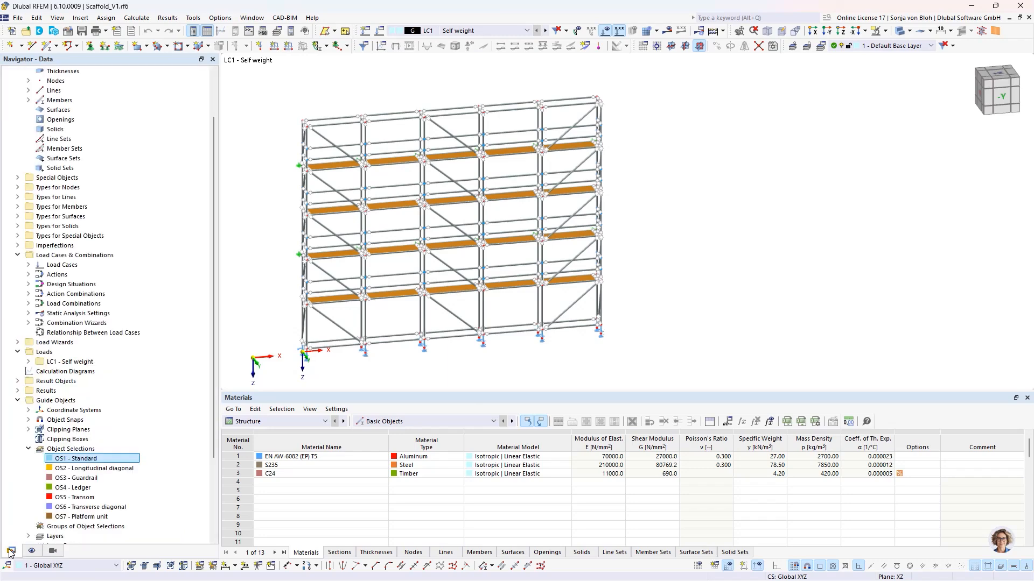
left_click(29, 265)
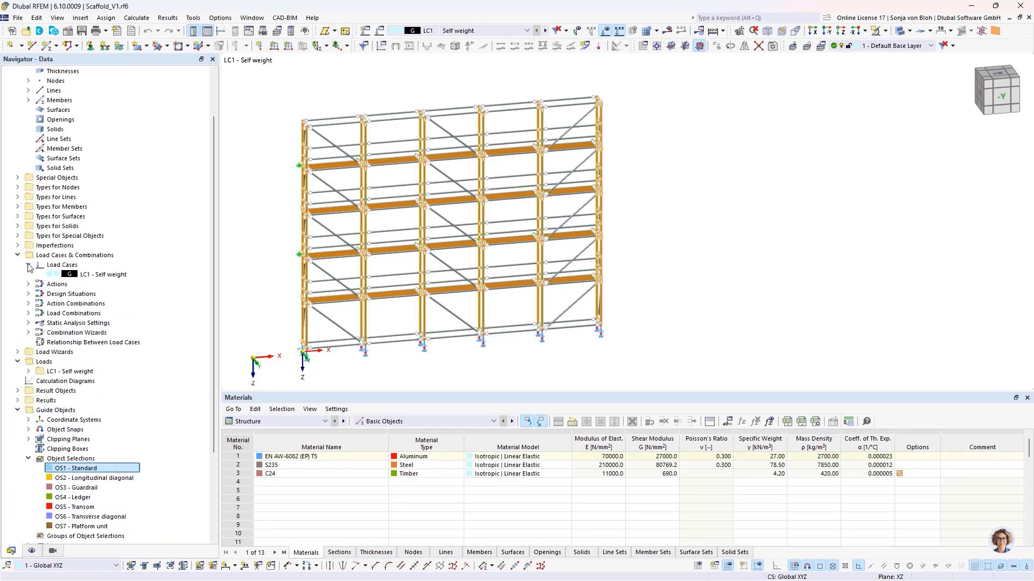
left_click(86, 275)
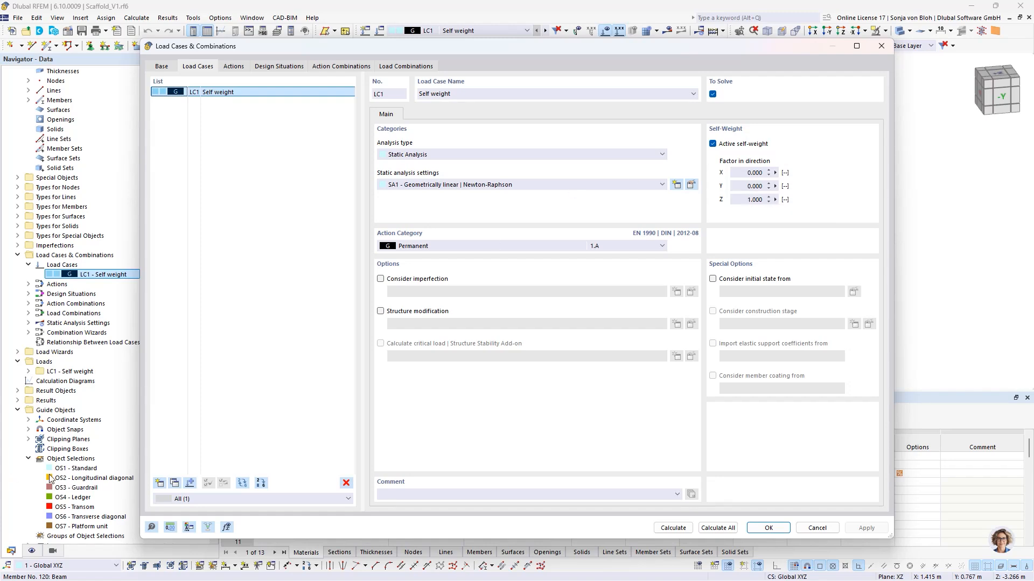
left_click(159, 483)
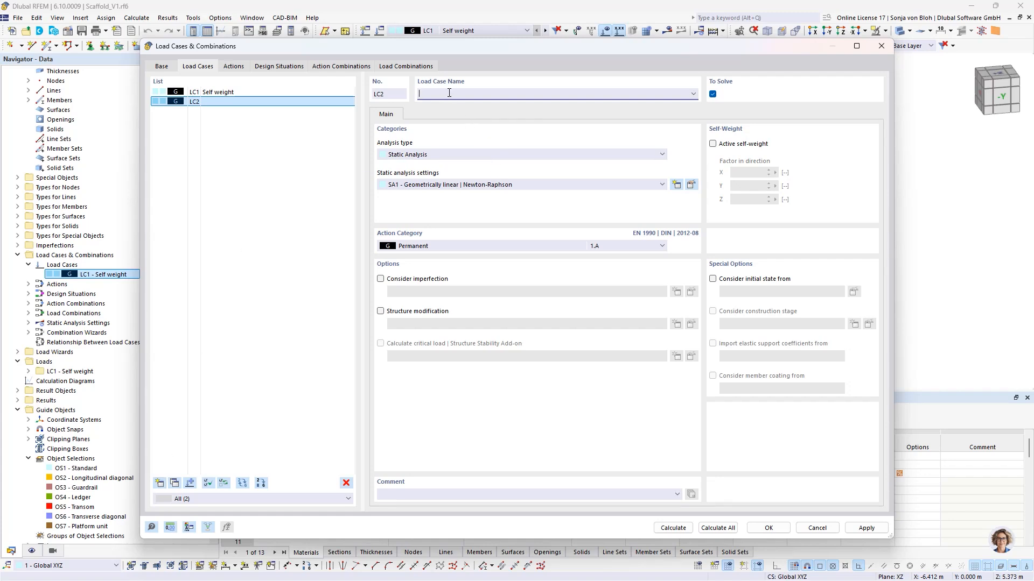
type("Service load, service condition")
left_click(454, 247)
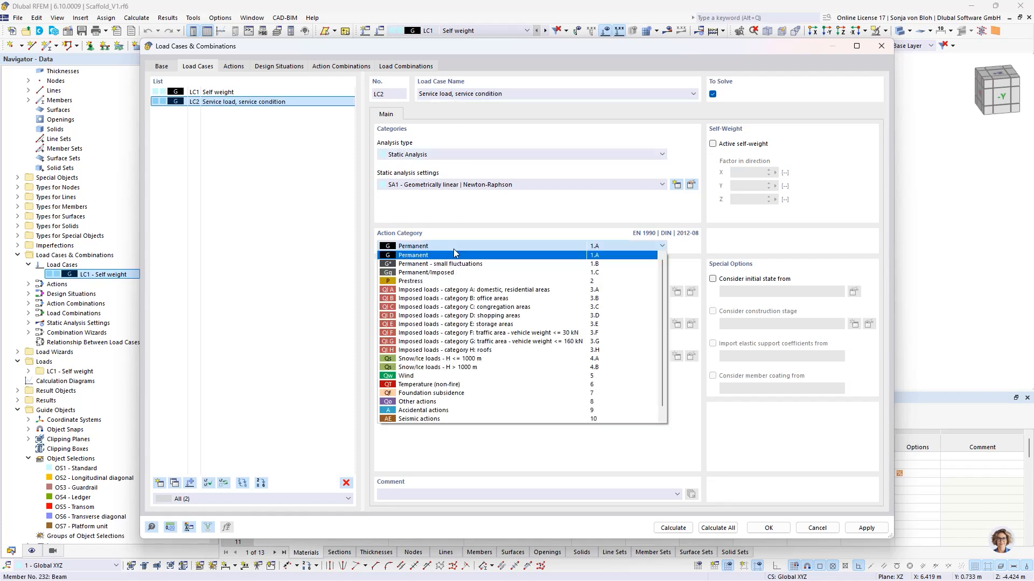
left_click(443, 289)
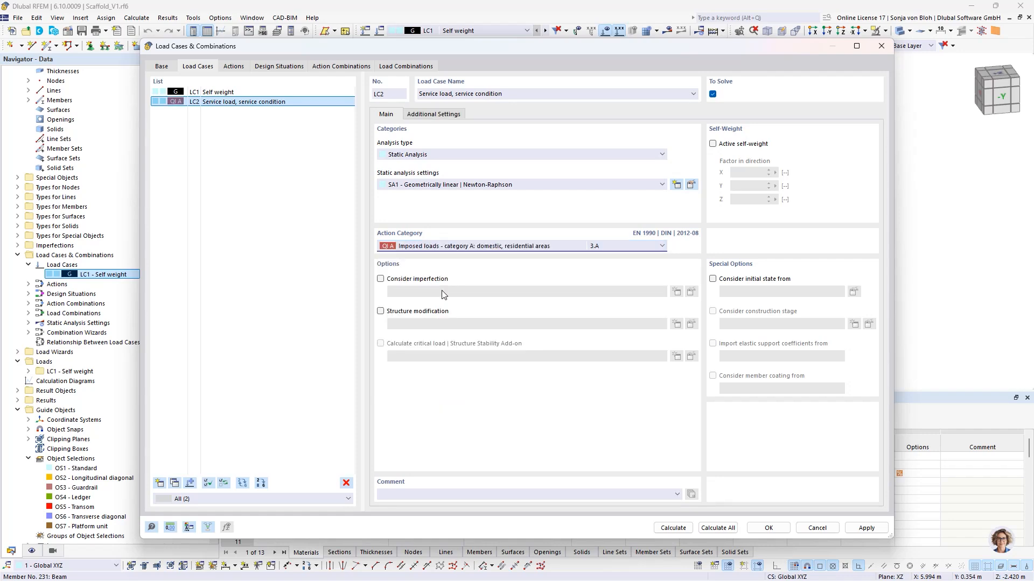
Copy load case LC2 and rename the copy Service load, out of service condition.
left_click(176, 483)
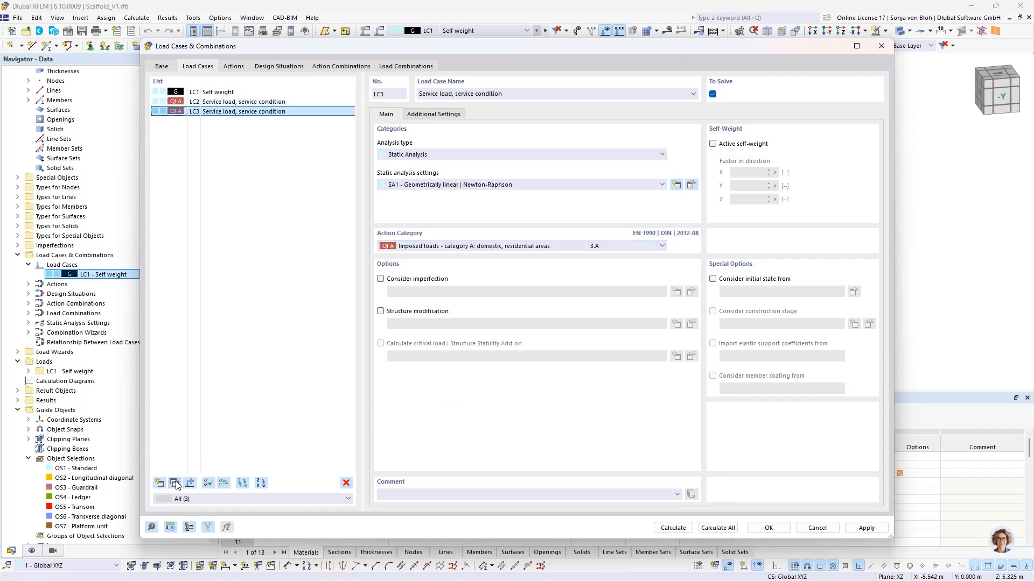
left_click(456, 94)
type("out of")
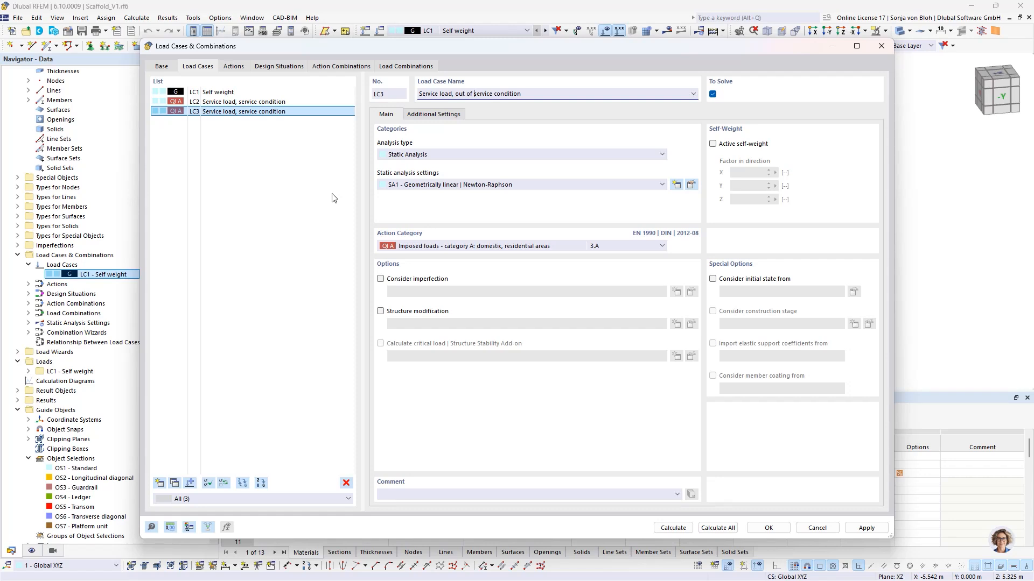
Add load case LC4 with action category Wind and name it Working wind load X, parallel to facade.
left_click(159, 483)
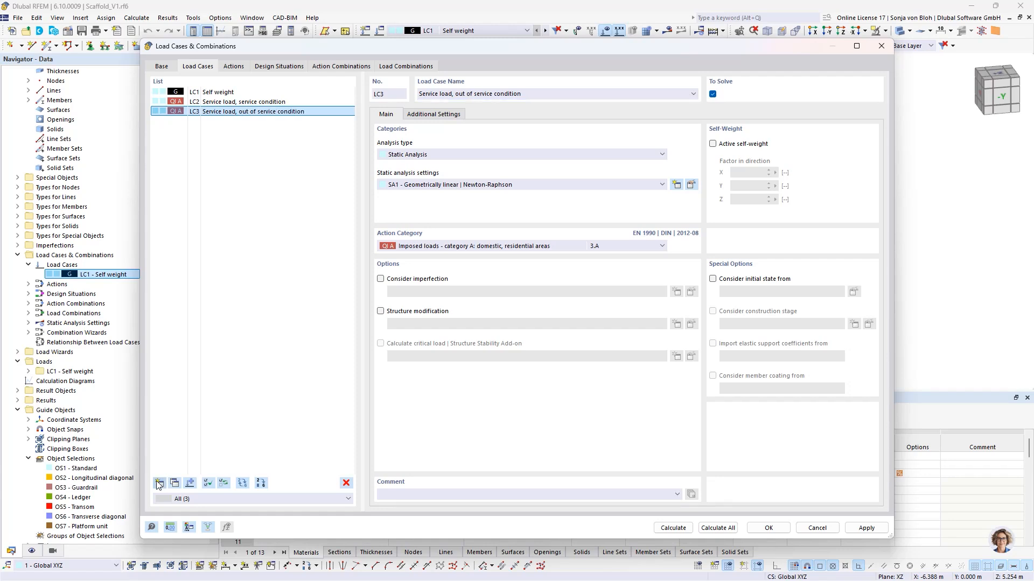
left_click(426, 247)
left_click(406, 376)
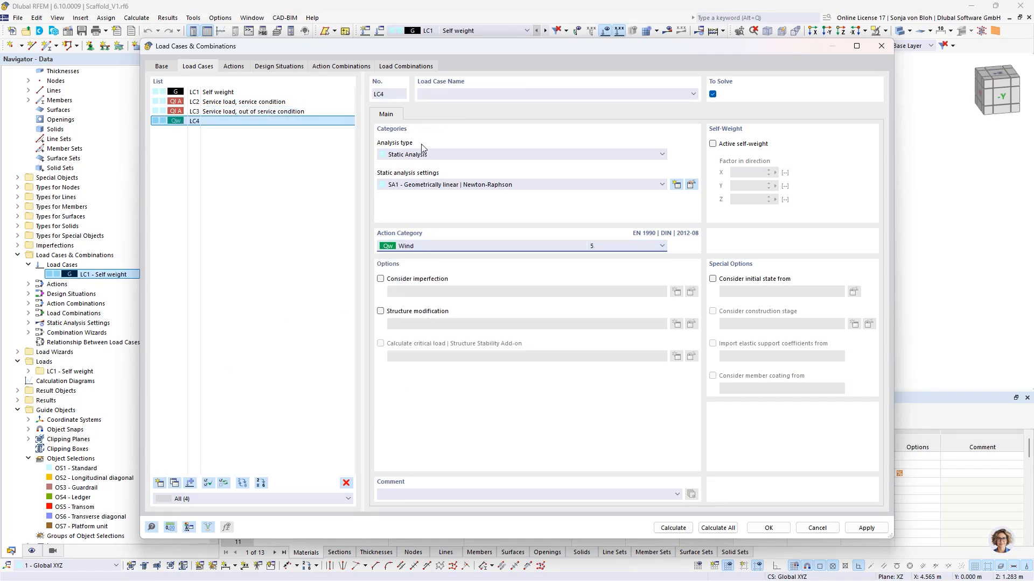
left_click(439, 95)
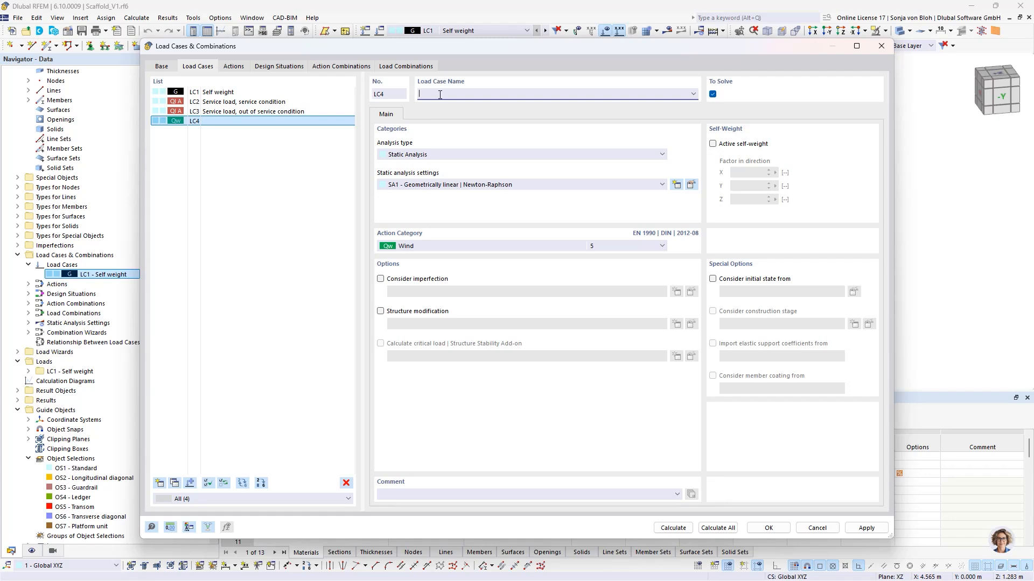
type("Working wind load X, parallel to facade")
Copy load case LC4 and rename the copy Working wind load Y, pperpendicular to facade.
left_click(174, 483)
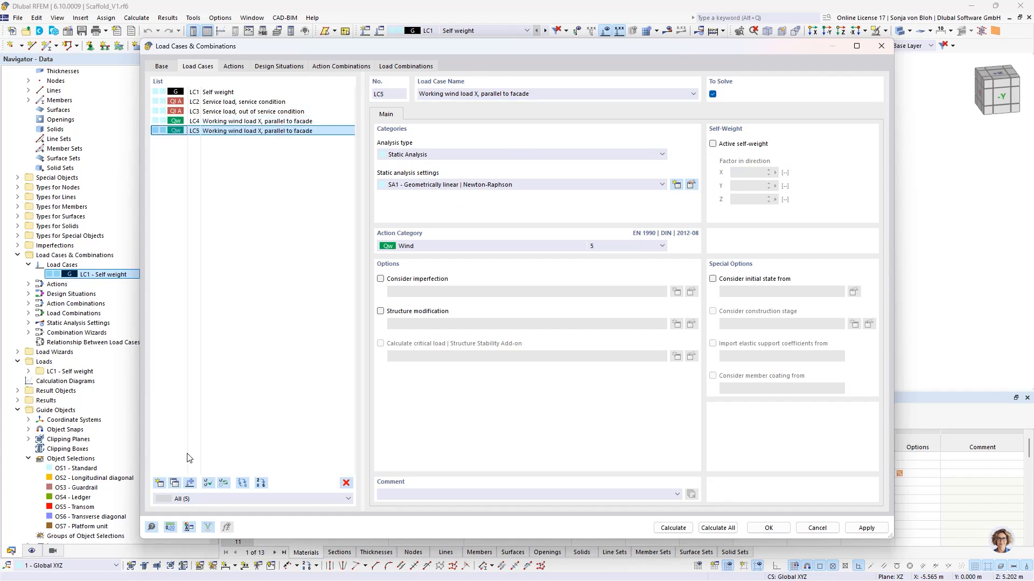
left_click(475, 93)
key("BackSpace")
key("BackSpace")
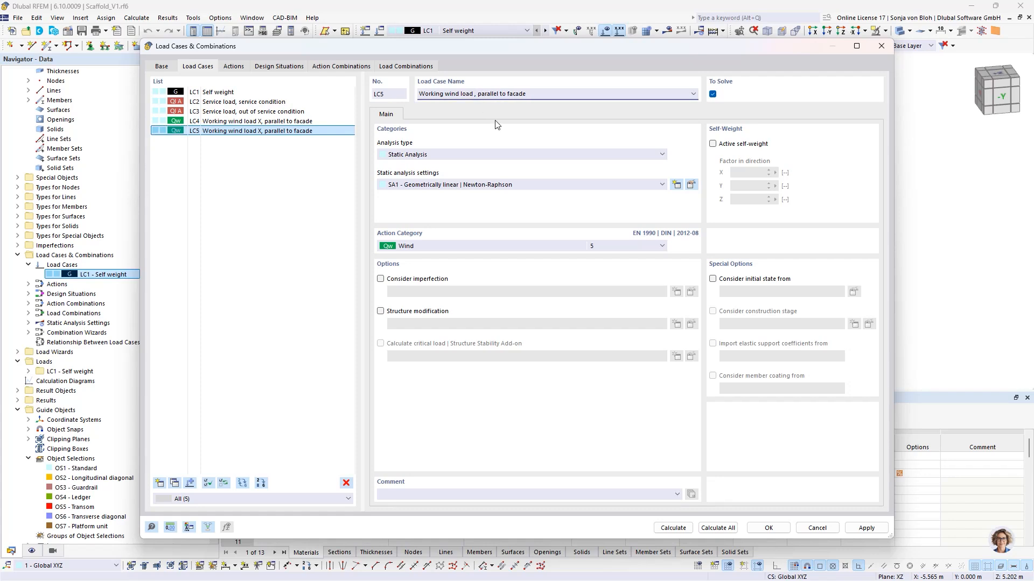
type("Y")
left_click_drag(502, 95, 483, 95)
type("perpendicular")
Copy the two working wind load cases together, replace Working with Maximum in the names of the copies, and accept the load cases.
left_click(232, 121)
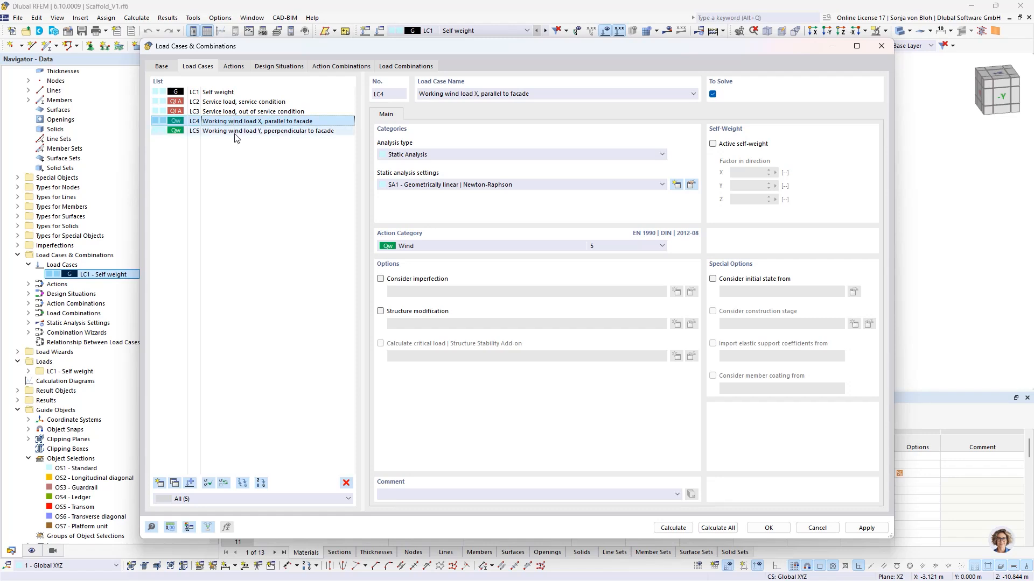
left_click(238, 132, "shift")
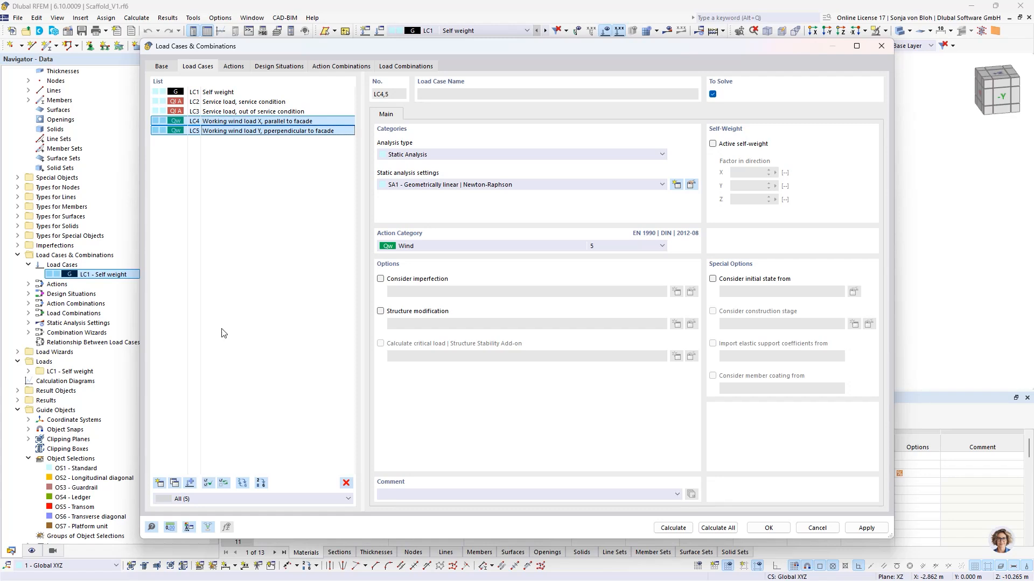
left_click(175, 484)
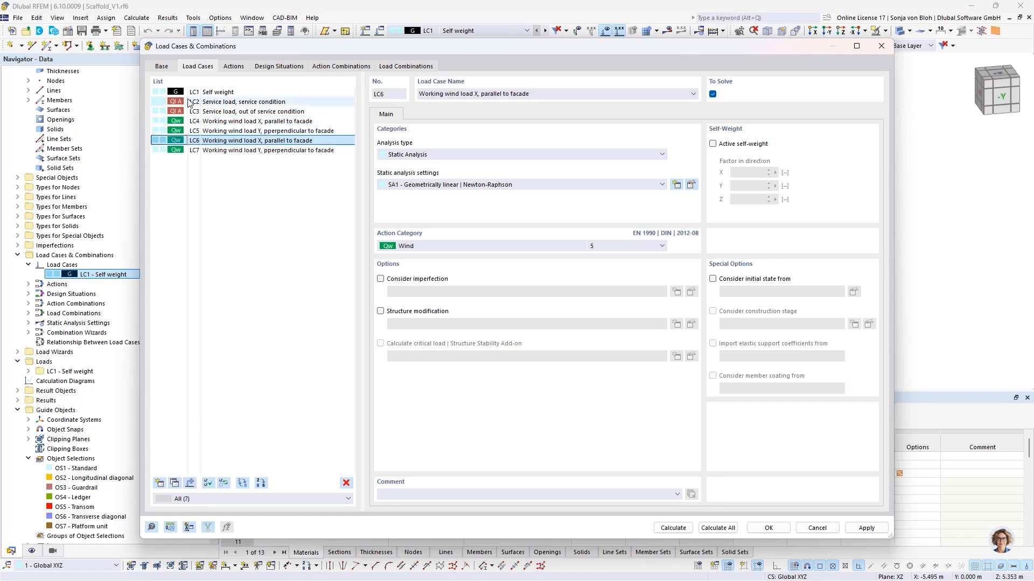
left_click_drag(443, 94, 380, 95)
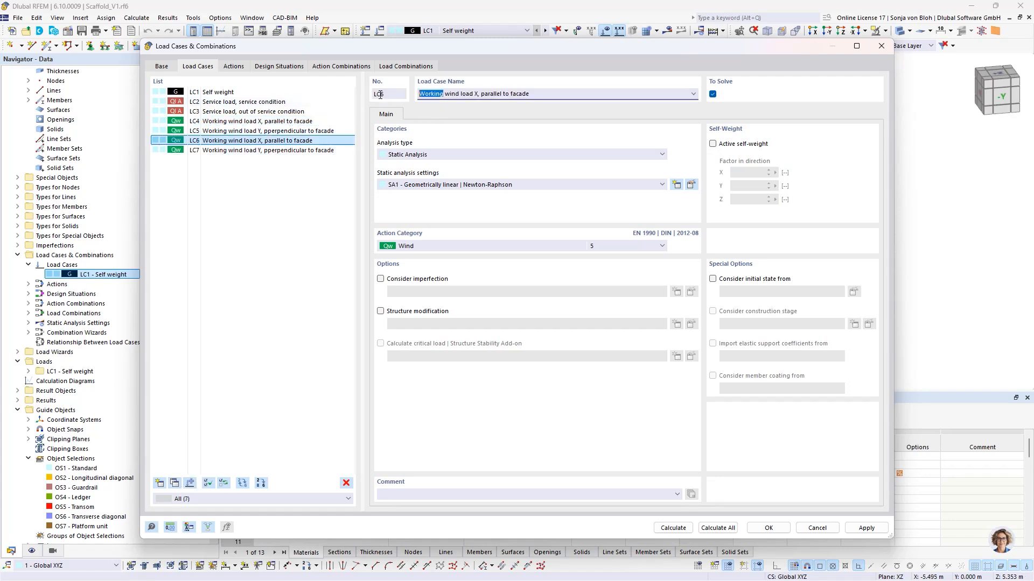
type("Maximum")
left_click(241, 152)
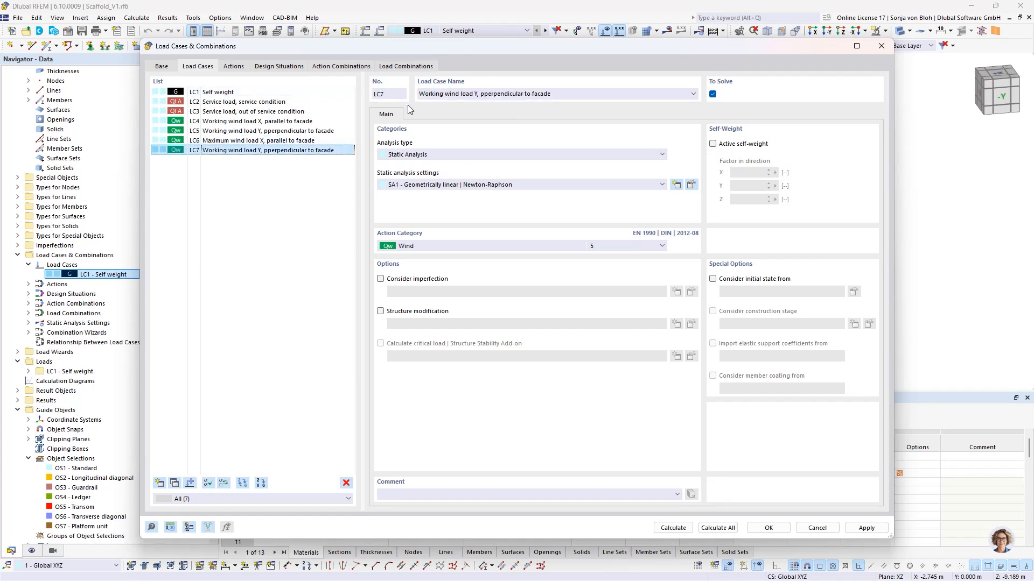
left_click_drag(446, 95, 403, 98)
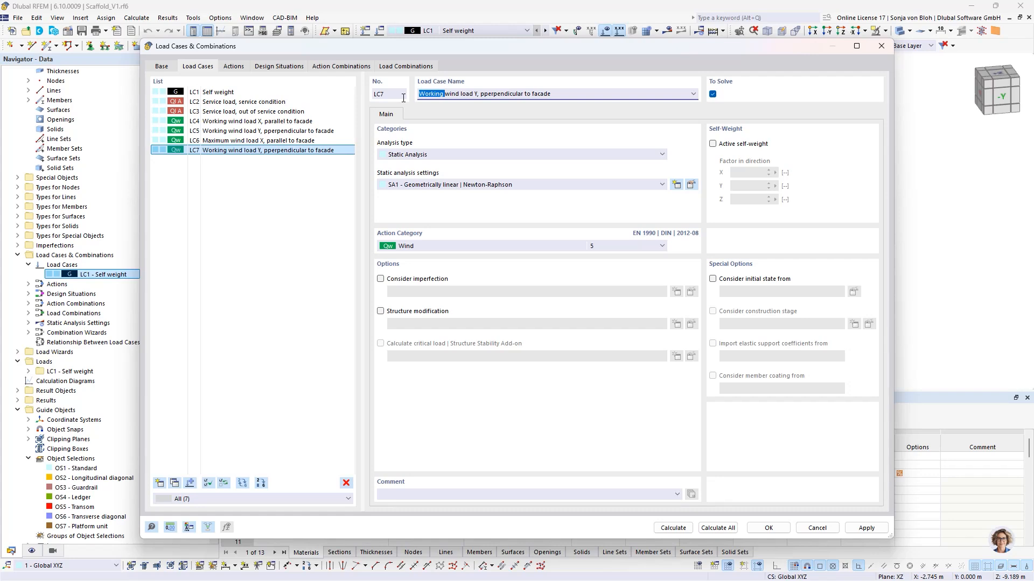
type("Maximum")
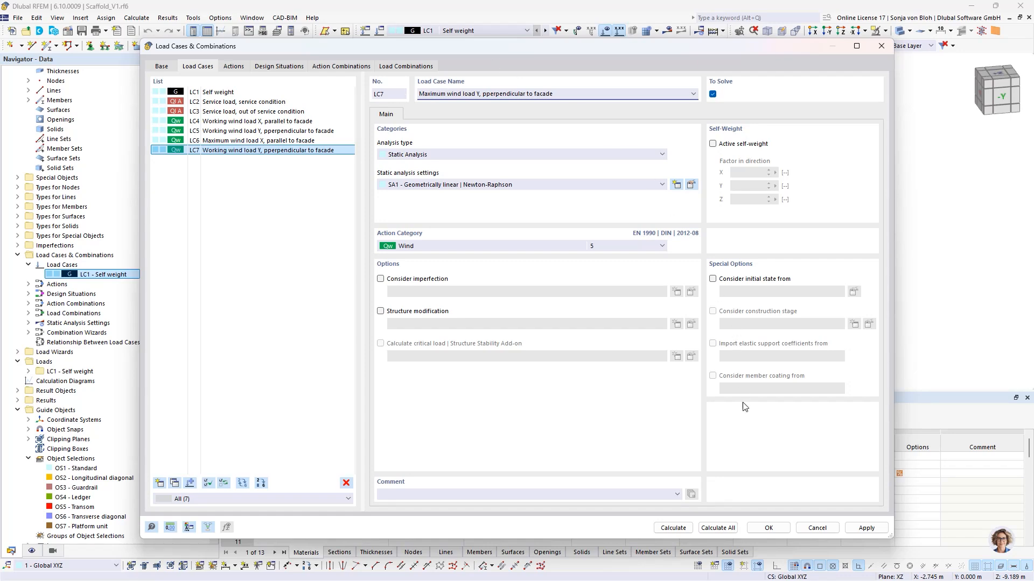
left_click(759, 529)
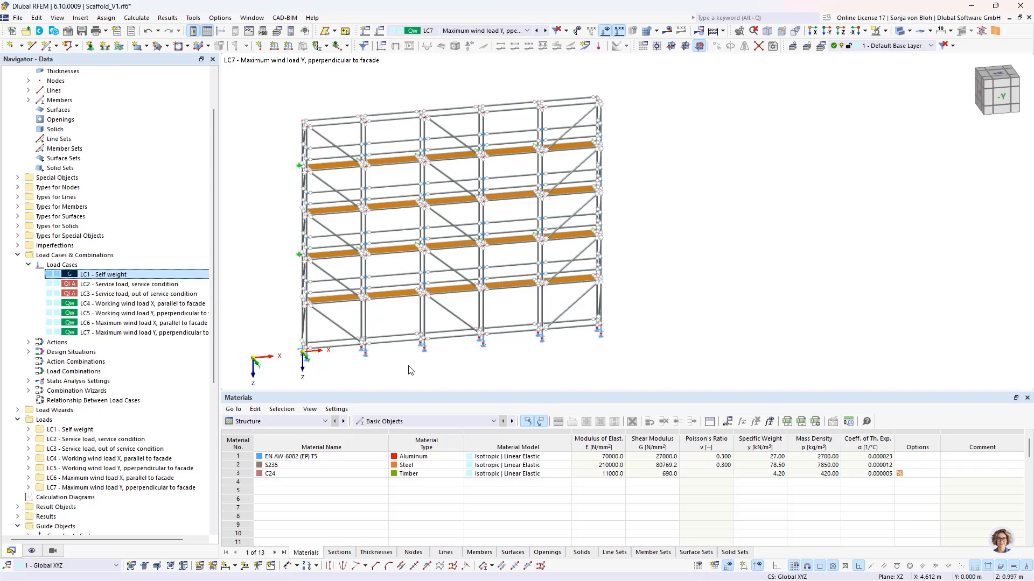
Make LC1 Self weight the current load case and show only the Ledger and Transom object selections.
left_click(527, 31)
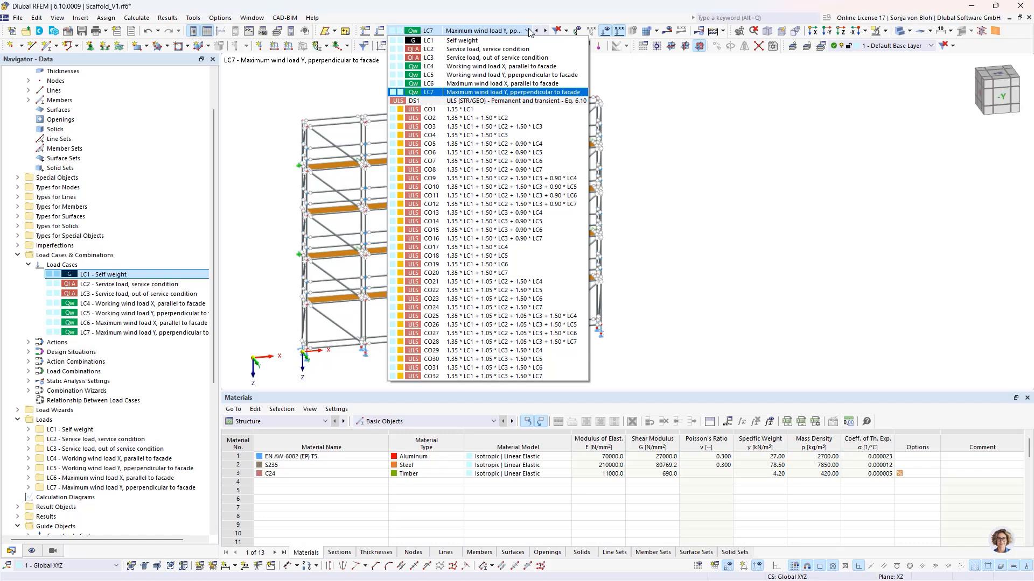
left_click(516, 41)
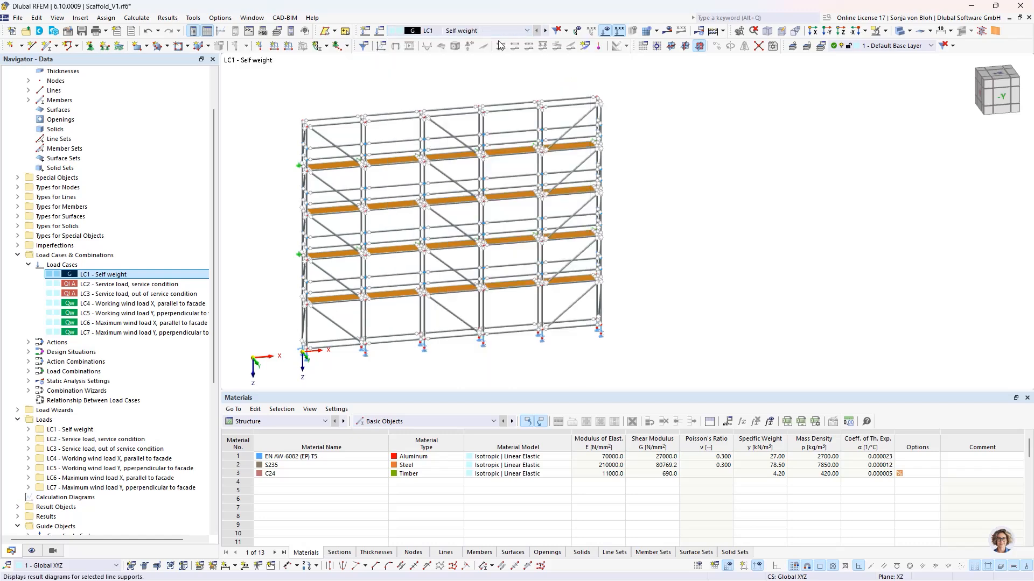
middle_click_drag(335, 193, 383, 187)
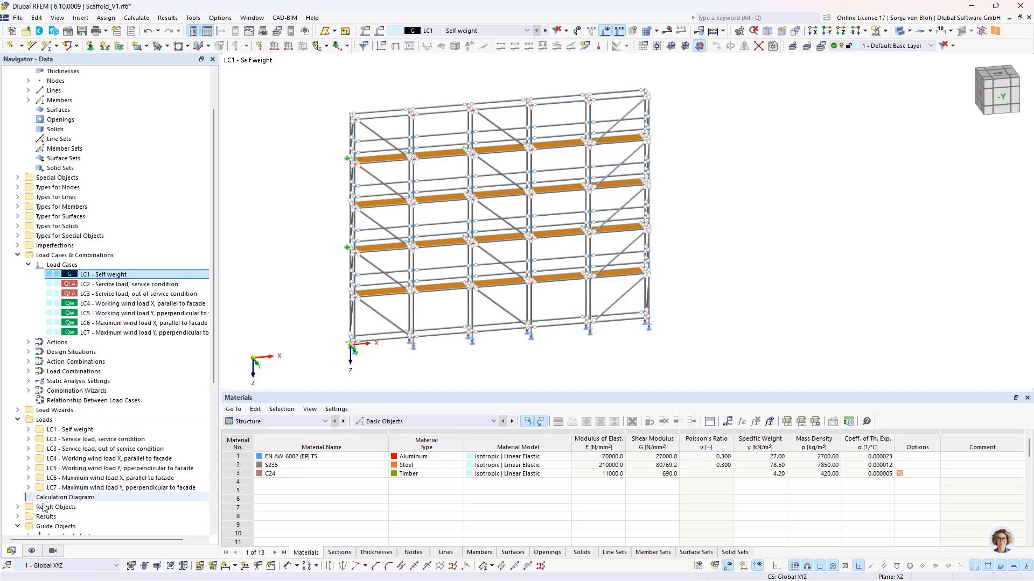
left_click(55, 553)
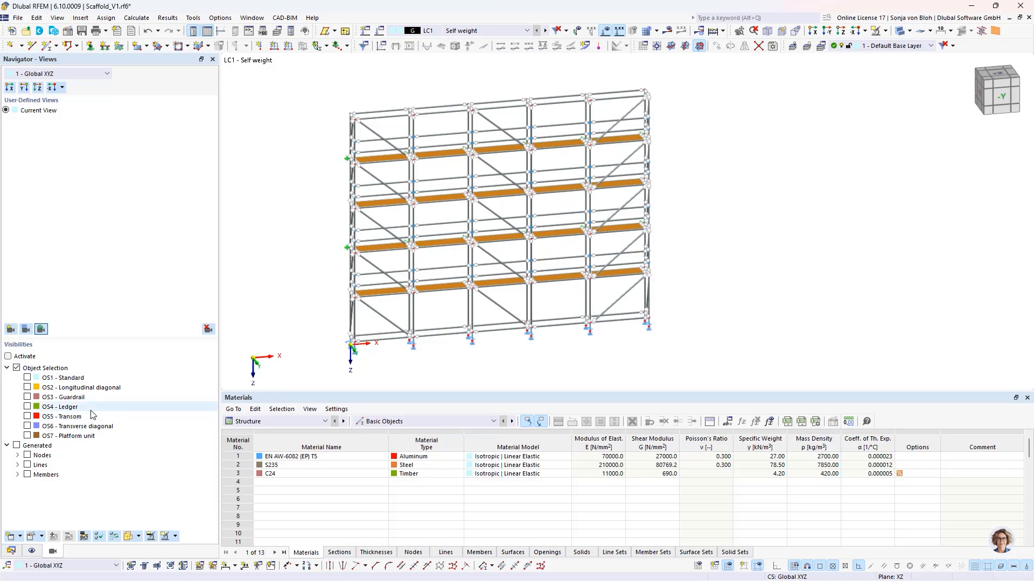
left_click(28, 407)
left_click(28, 416)
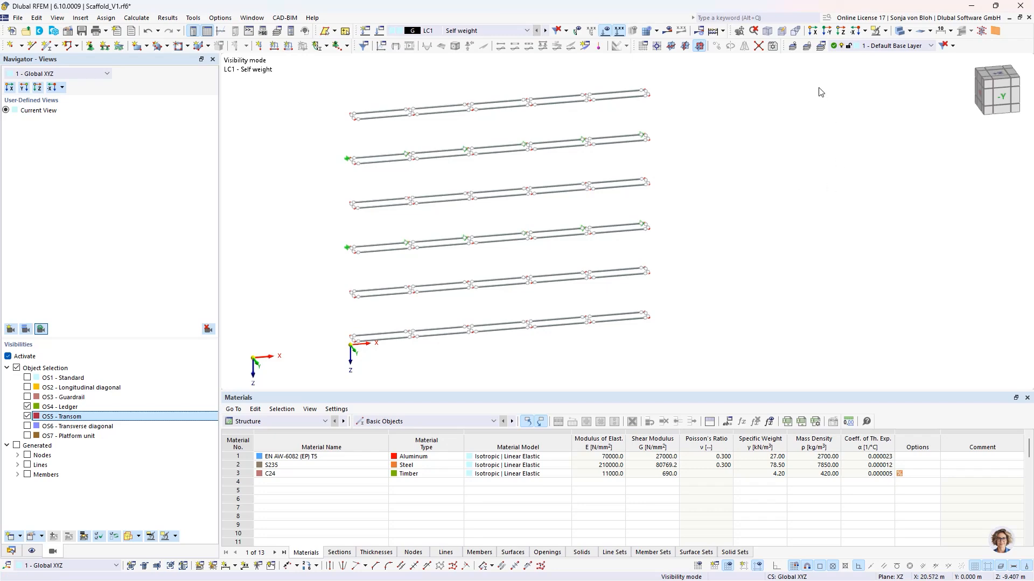
Define a new uniform member load of 0.022 kN/m in load case LC1 Self weight.
left_click(813, 30)
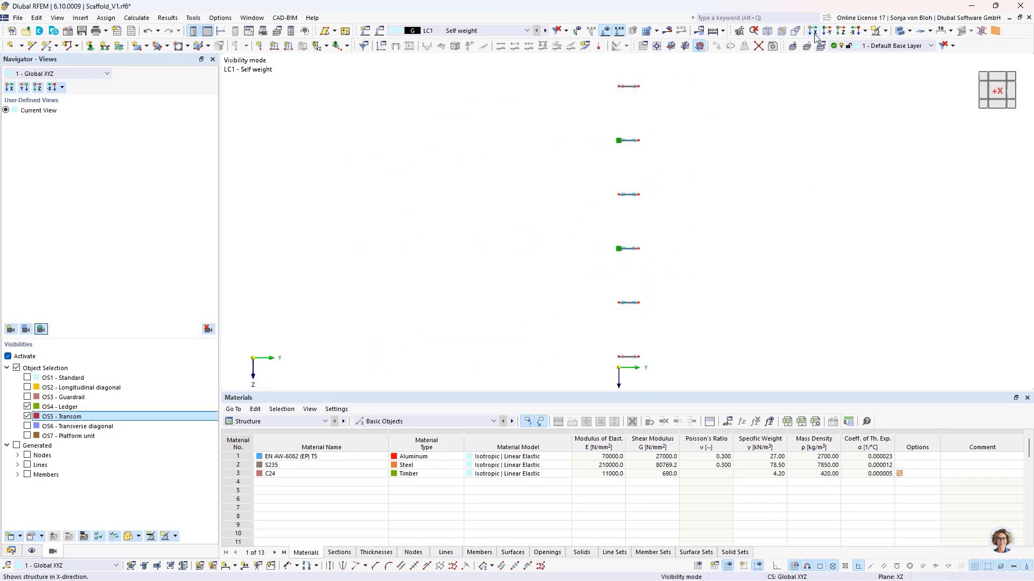
left_click(289, 47)
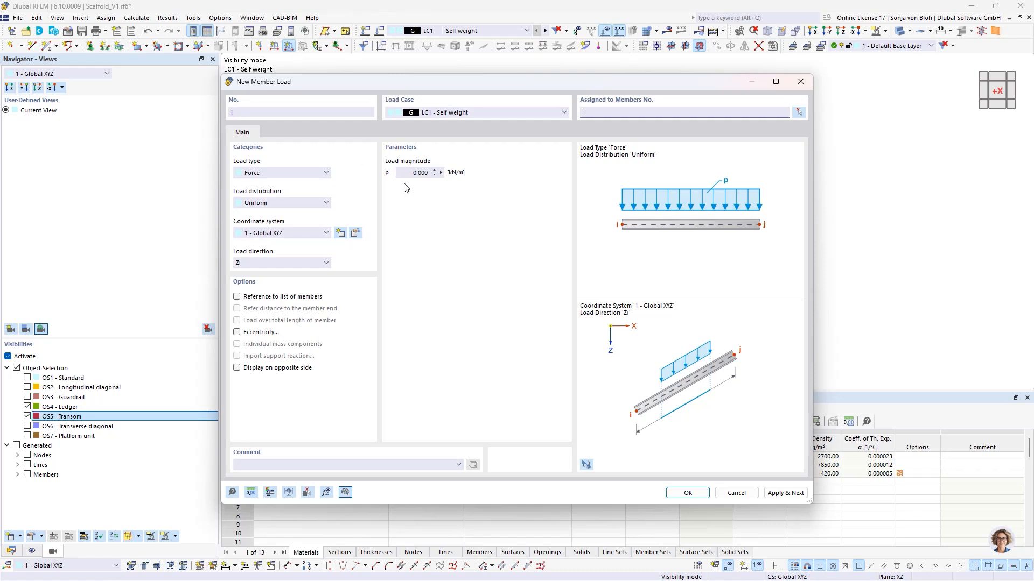
left_click(403, 173)
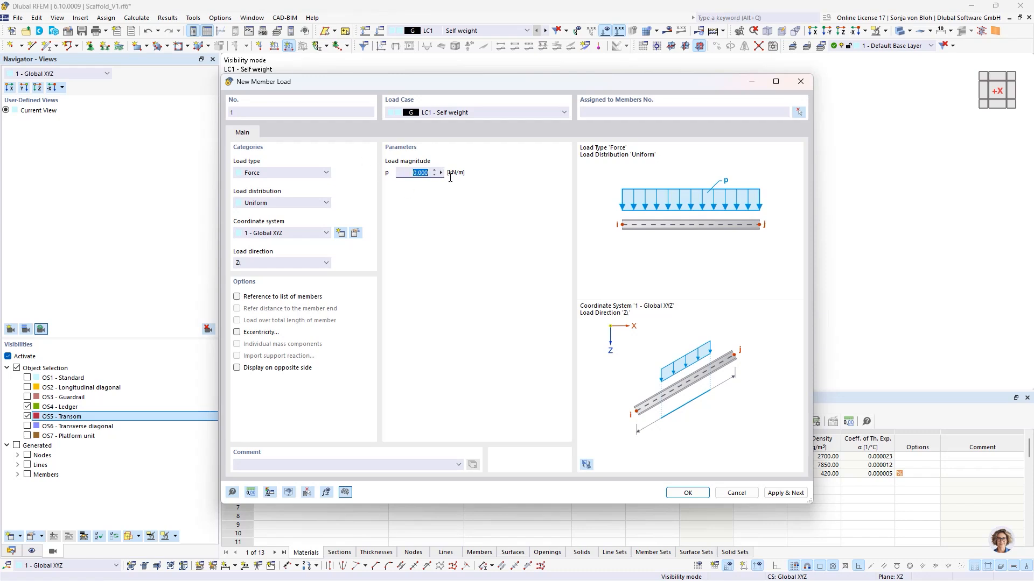
type("0,022")
left_click(688, 493)
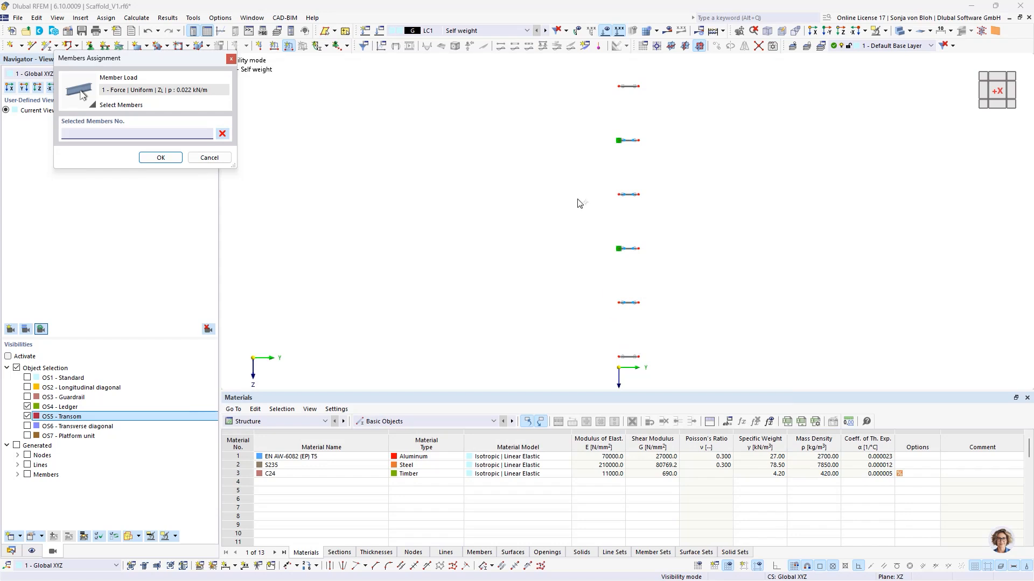
Assign the member load to the outer ledgers and the end transoms on all levels of the scaffold.
scroll(579, 200, "down", 2)
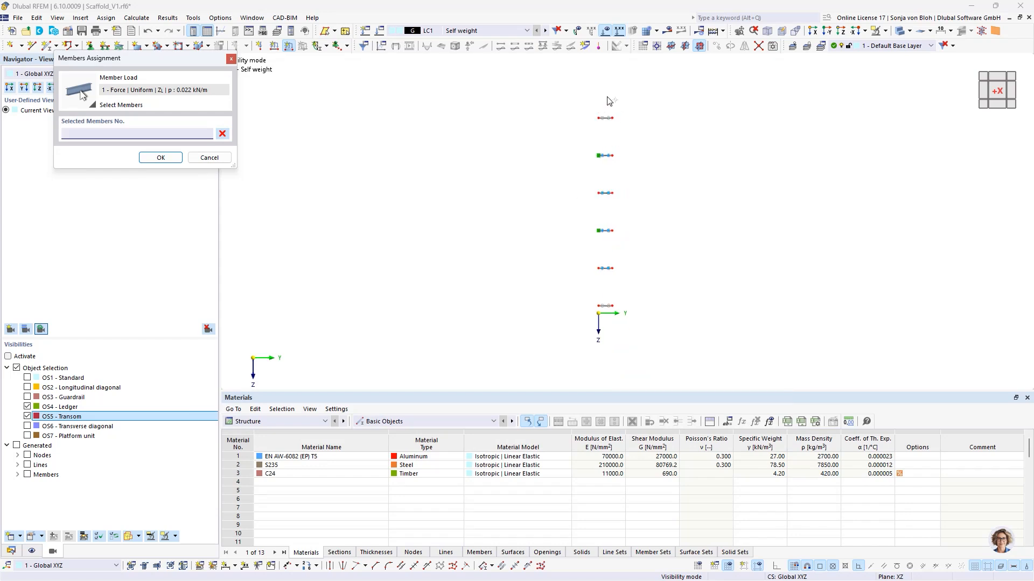
left_click_drag(607, 97, 667, 328)
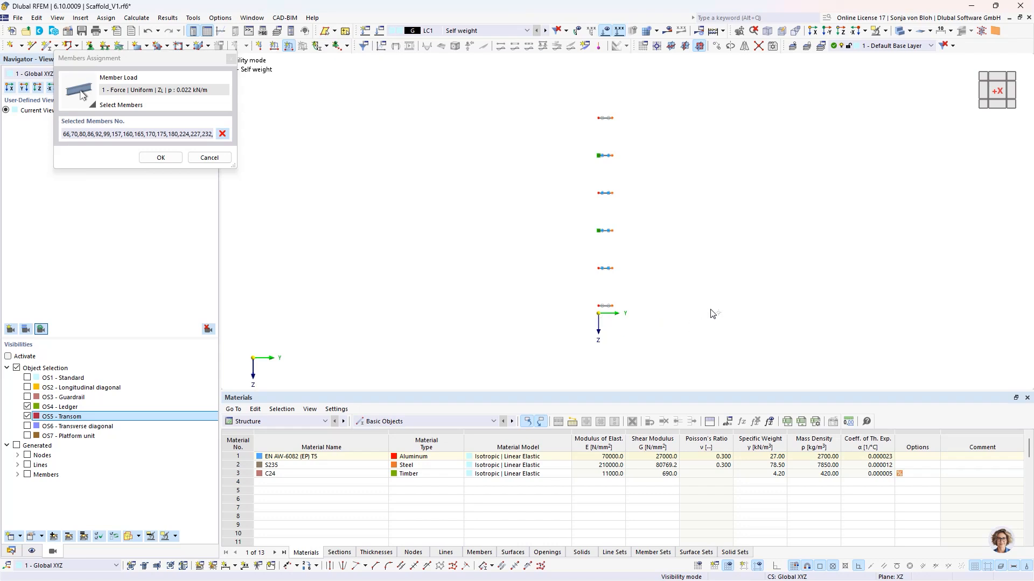
middle_click_drag(715, 314, 526, 330, "ctrl")
left_click_drag(420, 74, 501, 330)
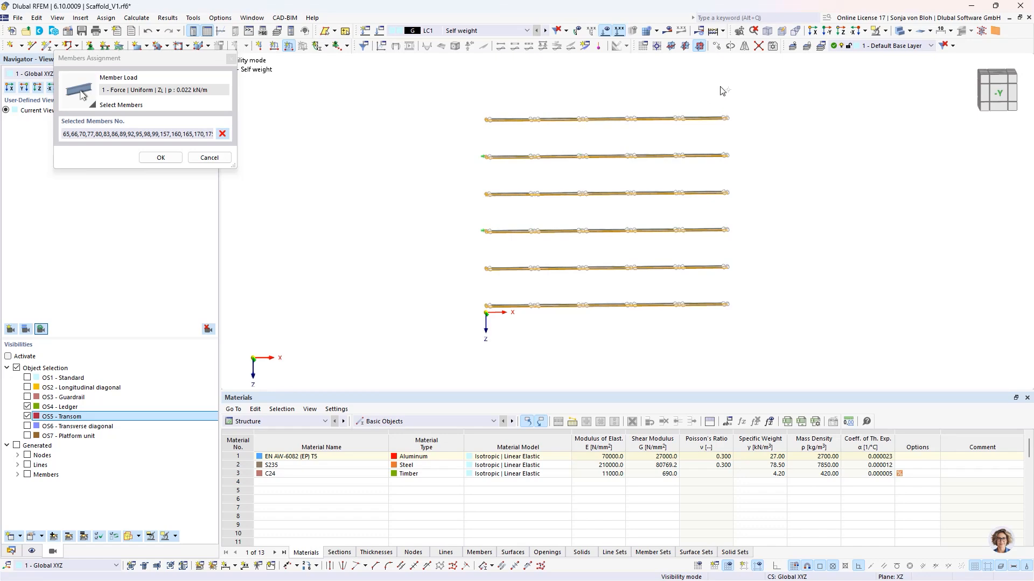
mouse_move(719, 86)
left_mouse_down()
mouse_move(783, 245)
mouse_move(800, 356)
left_mouse_up()
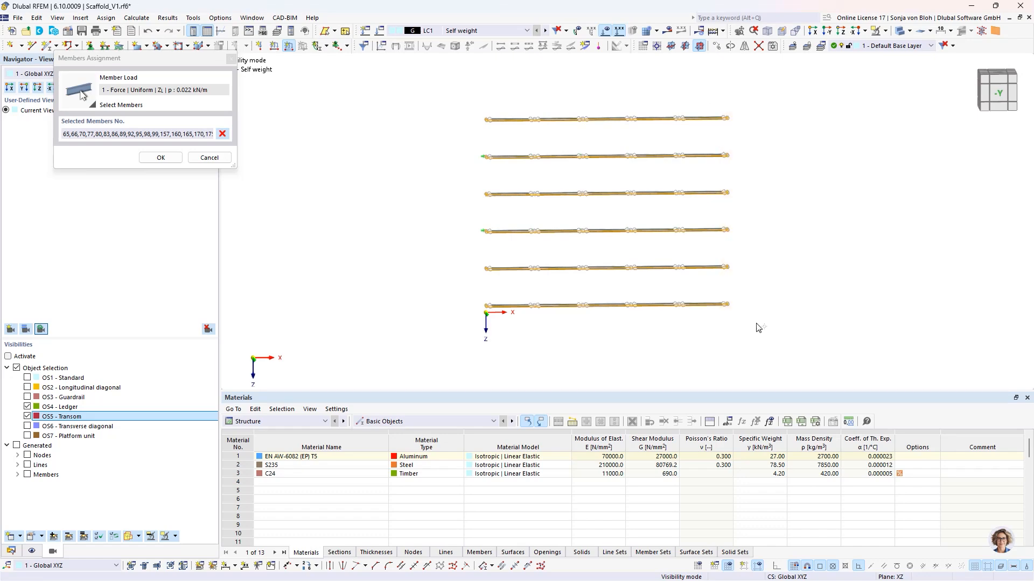
left_click(161, 157)
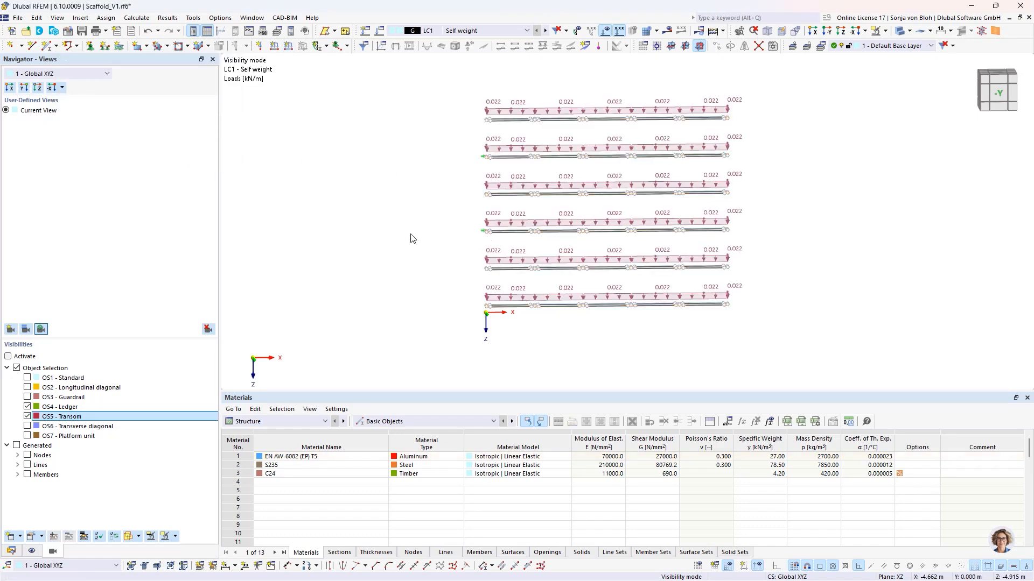
middle_click_drag(768, 279, 703, 295, "ctrl")
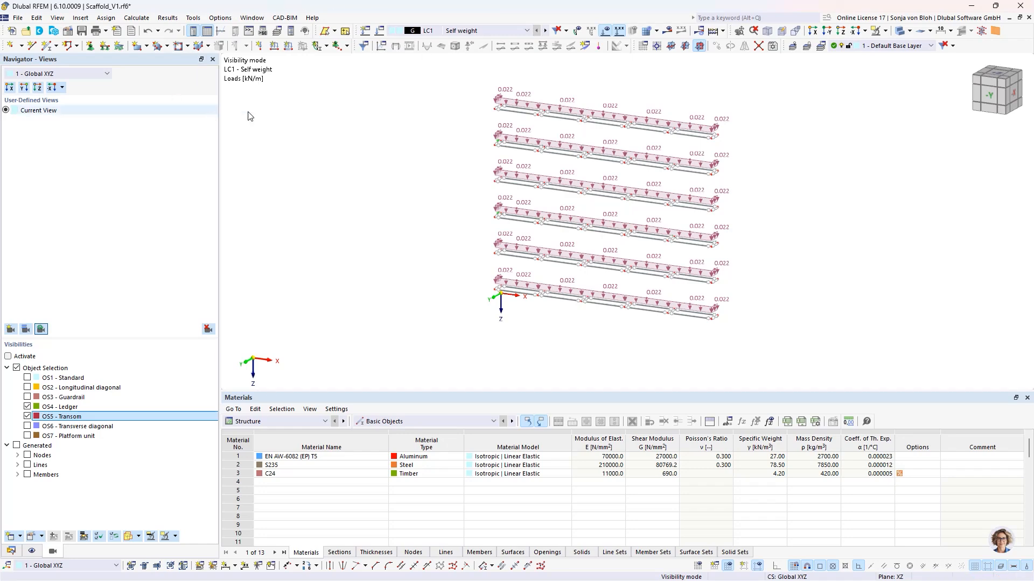
Make LC2 Service load, service condition current and create a Member Loads from Area Load wizard entry with a uniform magnitude of 2.00 kN/m².
left_click(527, 31)
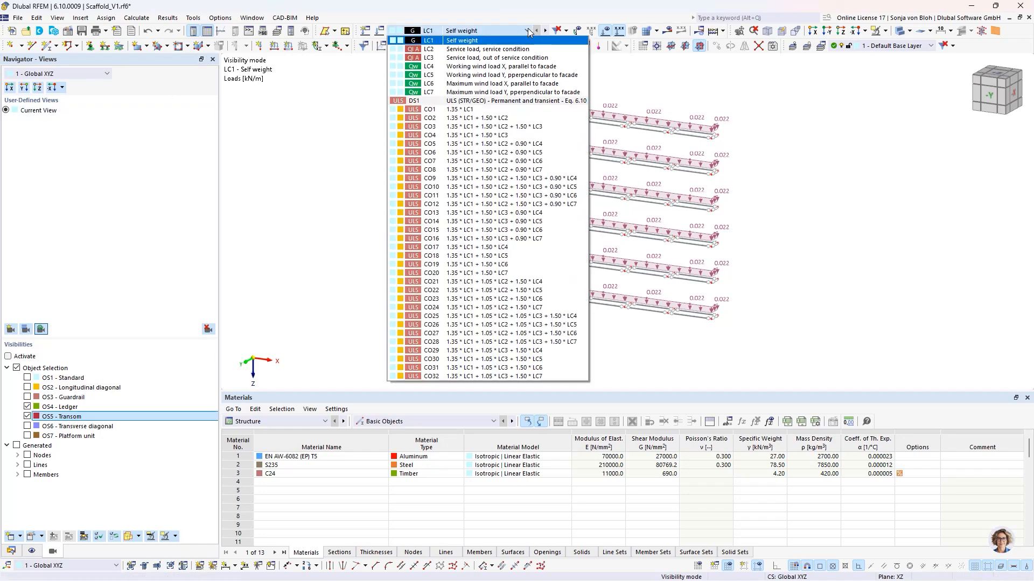
left_click(489, 51)
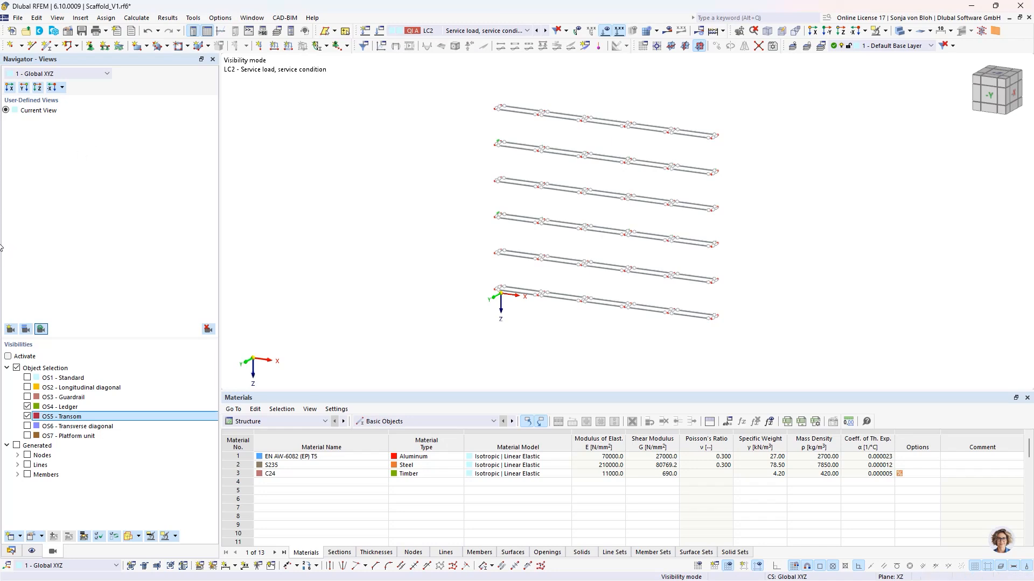
left_click(12, 551)
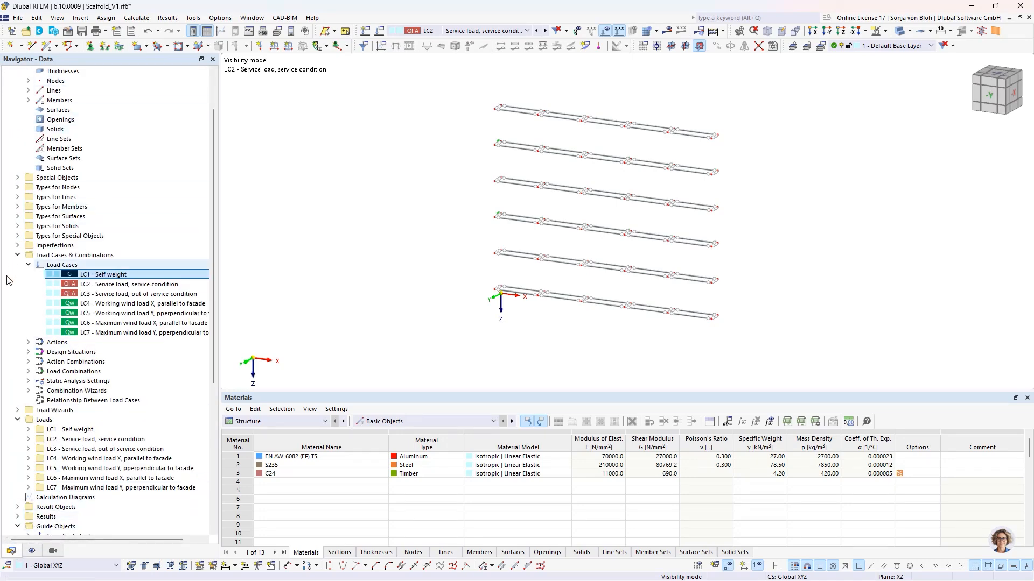
left_click(17, 411)
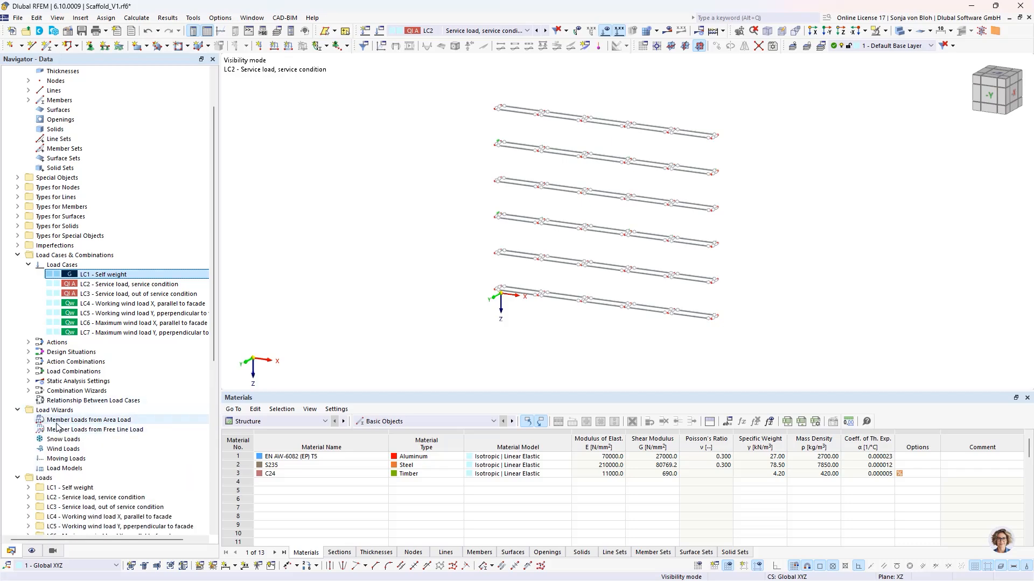
right_click(87, 420)
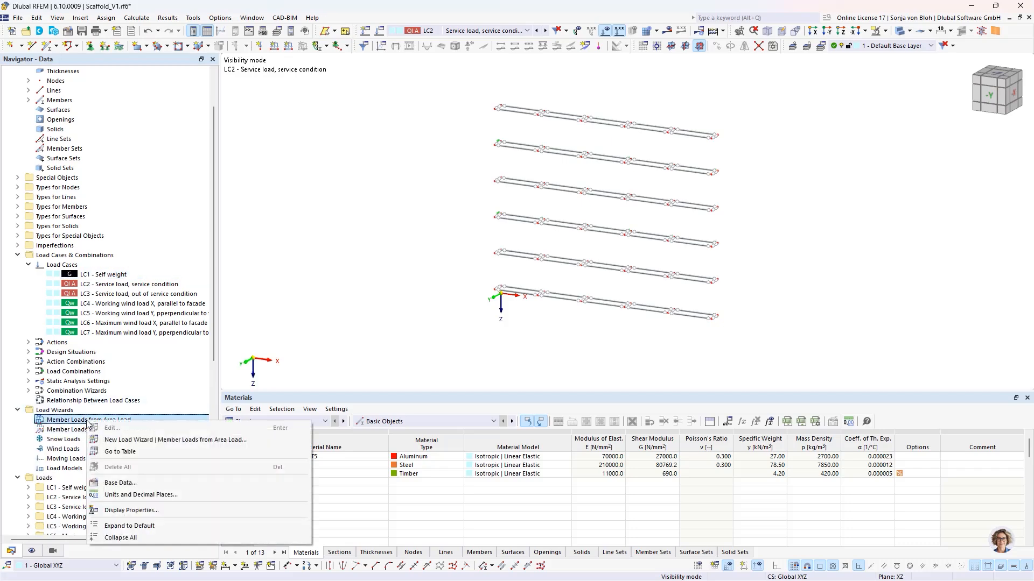
left_click(166, 441)
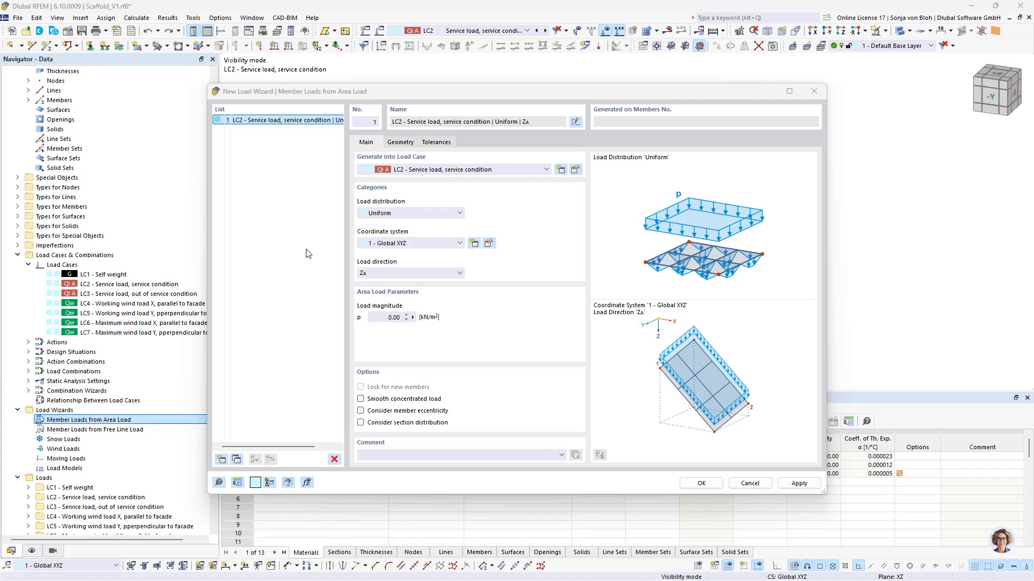
left_click(393, 317)
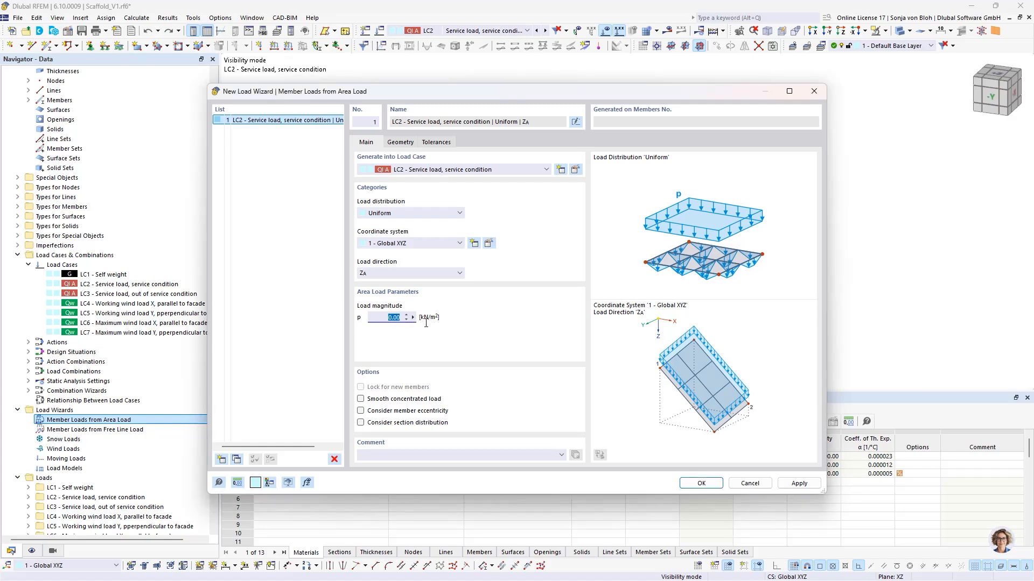
type("2")
Define the area load plane by the four outer corner nodes 38, 21, 321 and 336 of the second-highest scaffold level.
left_click(413, 143)
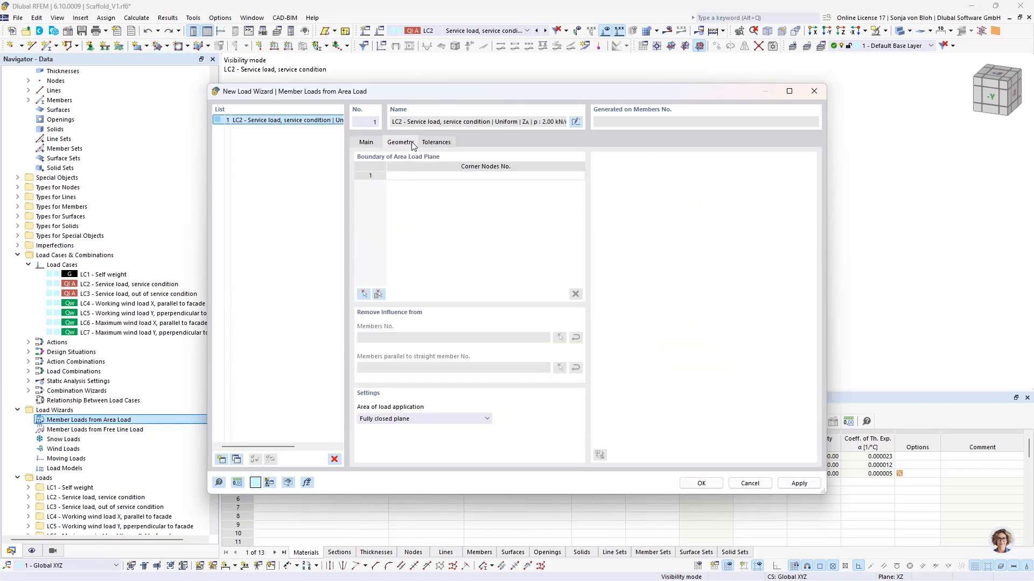
left_click(363, 294)
middle_click_drag(438, 231, 559, 234, "ctrl")
scroll(559, 234, "up", 5)
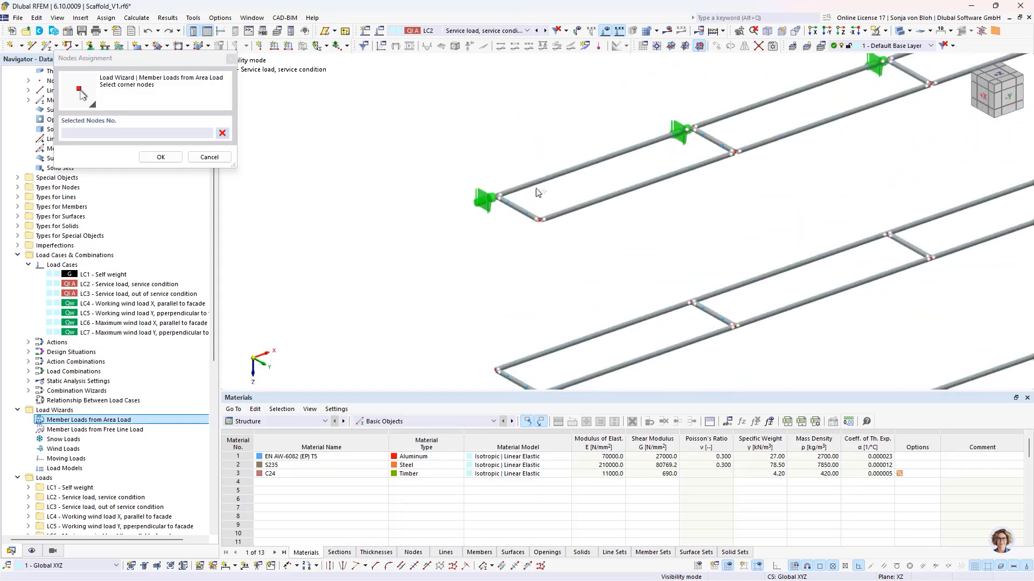
left_click(538, 220)
left_click(496, 196)
scroll(496, 196, "down", 3)
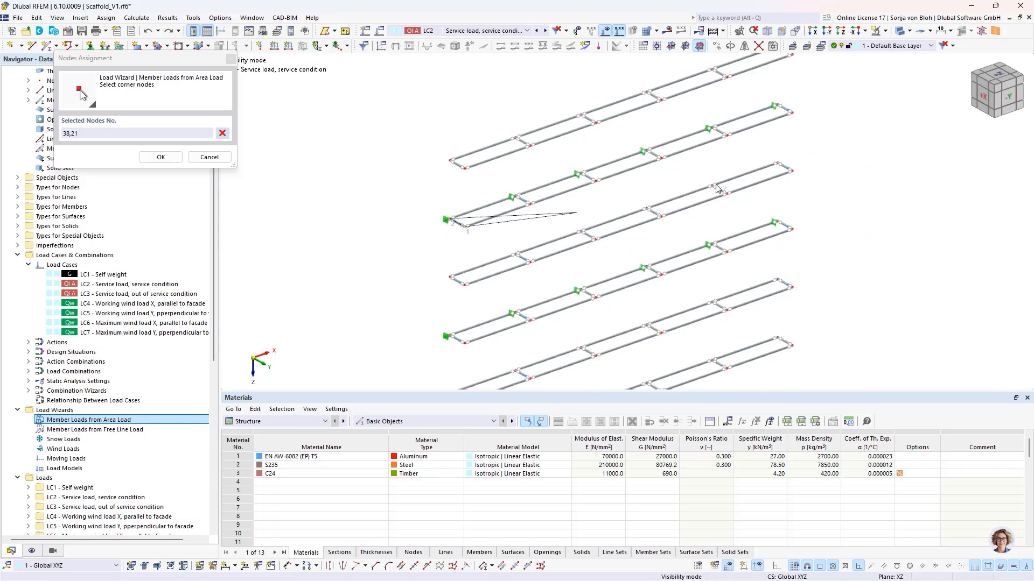
scroll(745, 98, "up", 4)
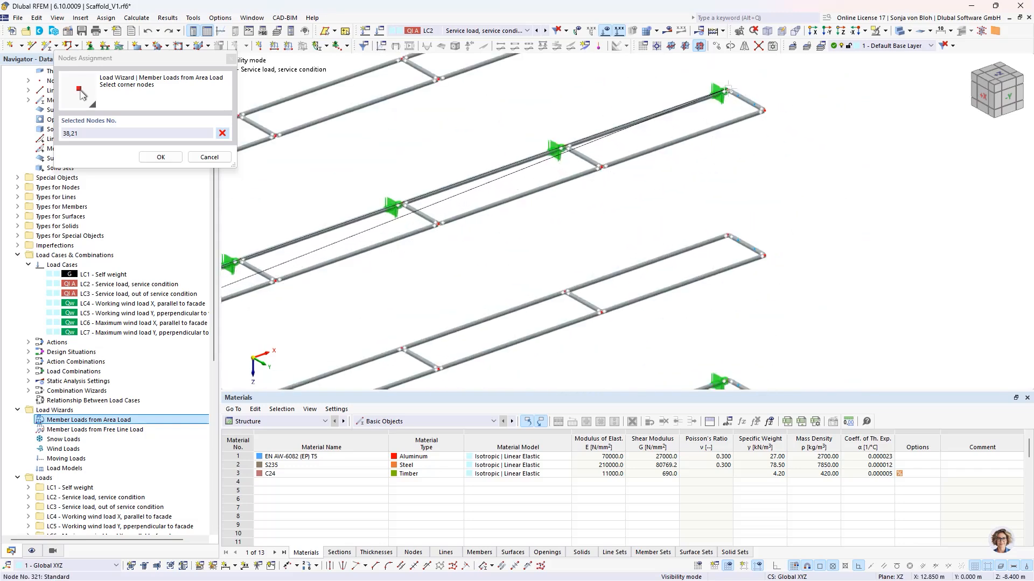
left_click(763, 110)
left_click(763, 110)
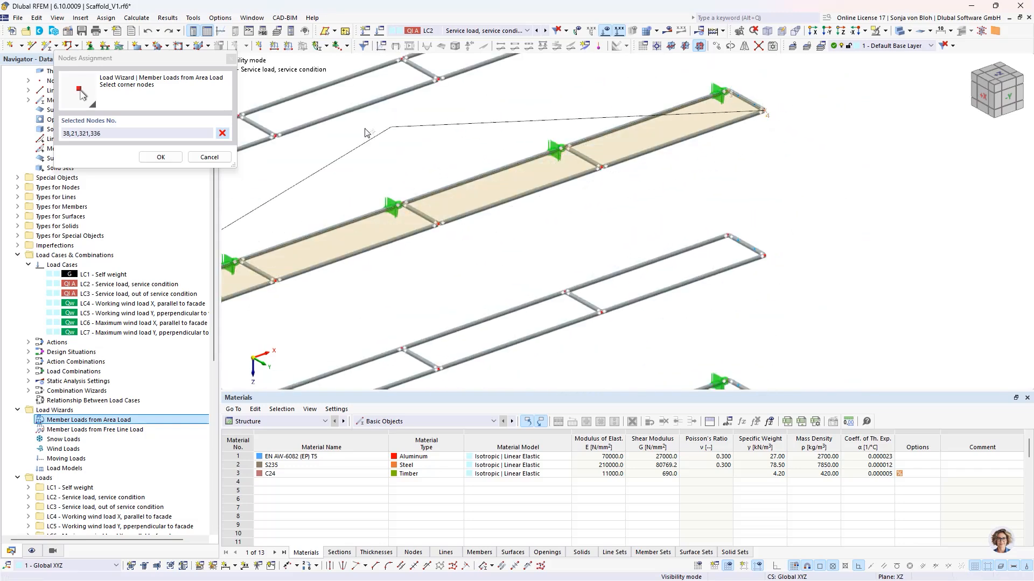
left_click(161, 157)
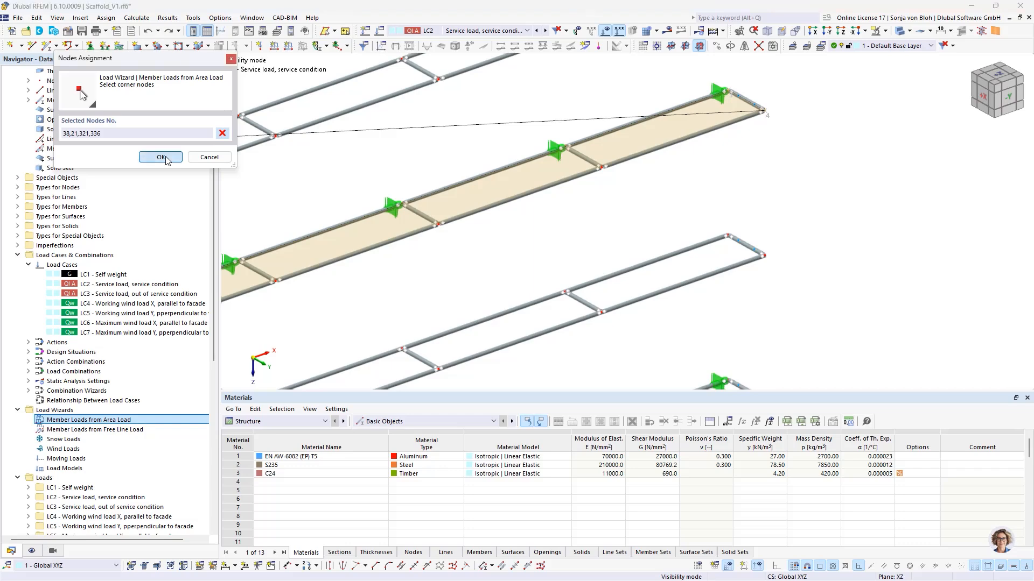
left_click(161, 157)
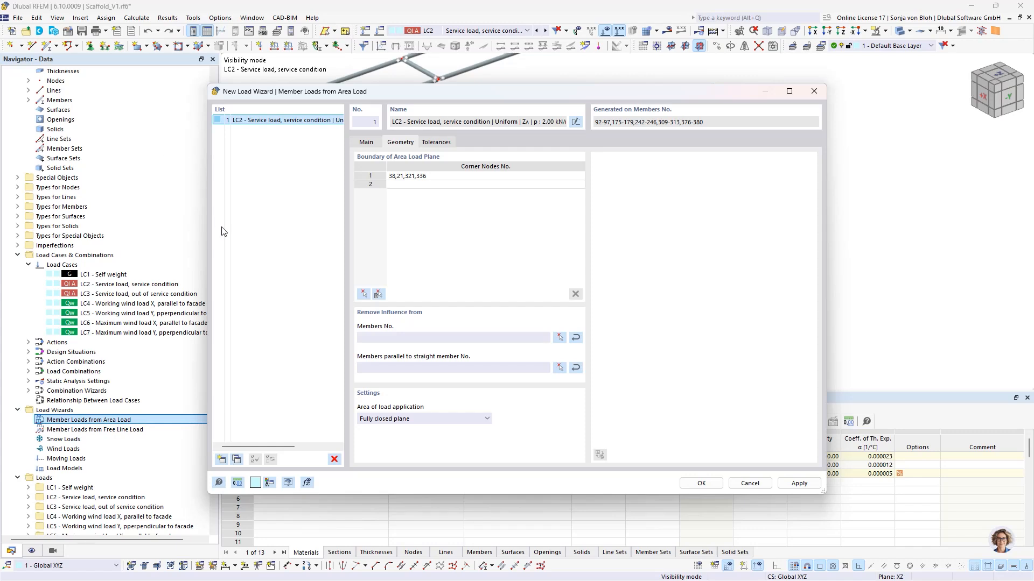
Remove the 2.00 kN/m² load's influence from all visible ledgers and transoms of the second-highest level and apply the wizard entry.
left_click(560, 338)
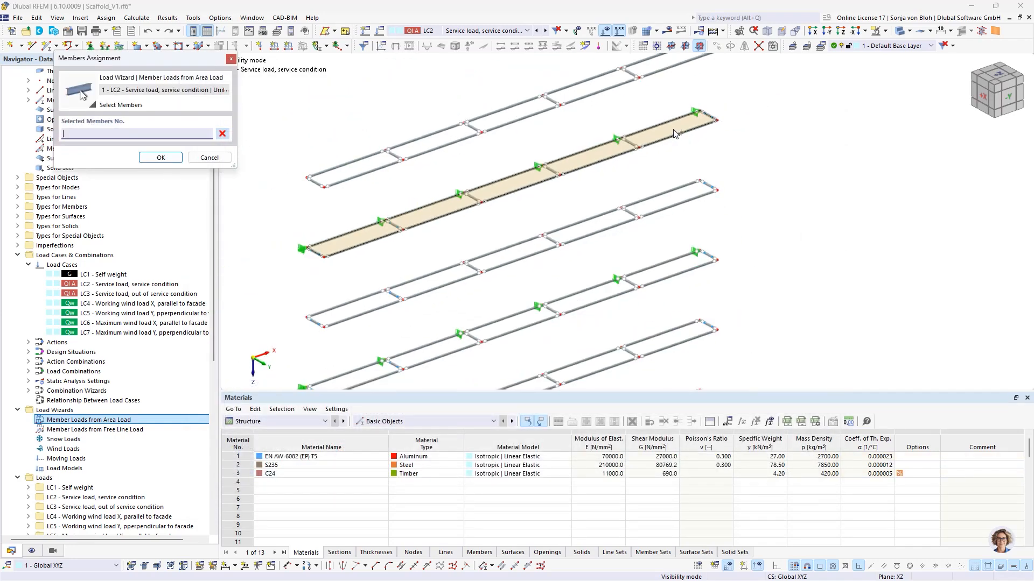
middle_click_drag(653, 246, 594, 193, "ctrl")
left_click_drag(382, 130, 763, 187)
left_click(161, 159)
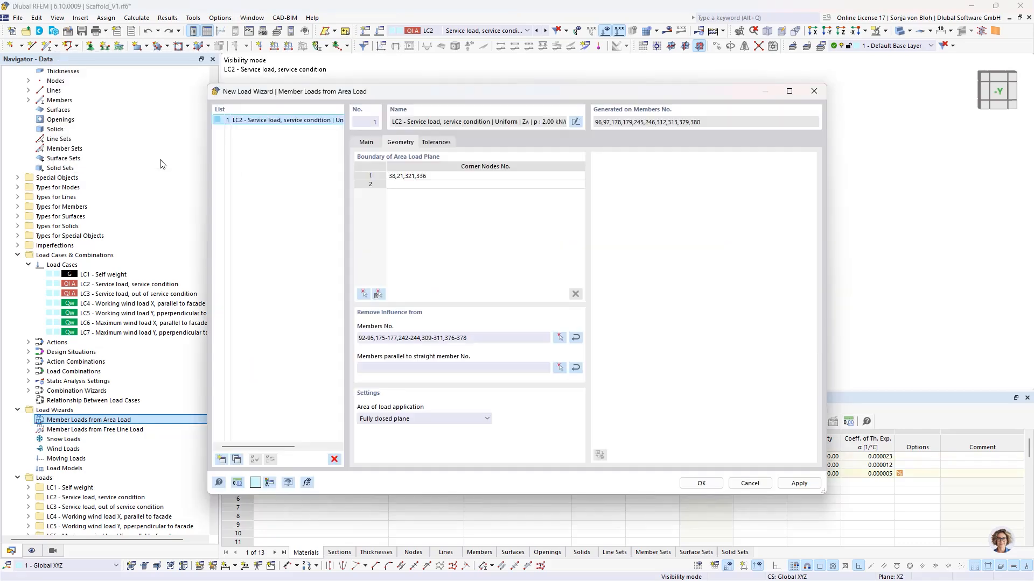
left_click(799, 483)
Add a second area load entry for LC2 with a uniform load magnitude of 1.00 kN/m².
left_click(221, 460)
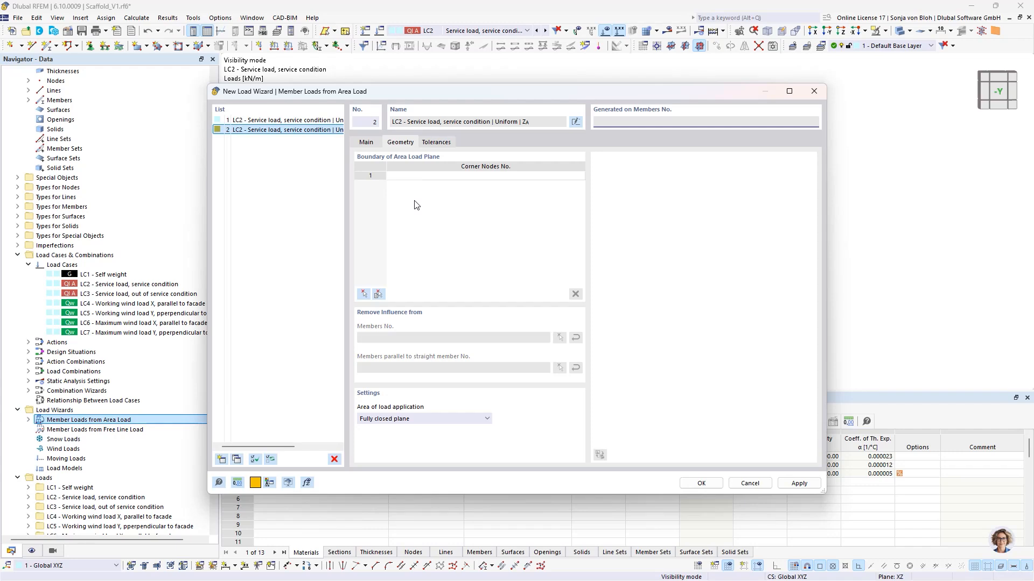
left_click(367, 143)
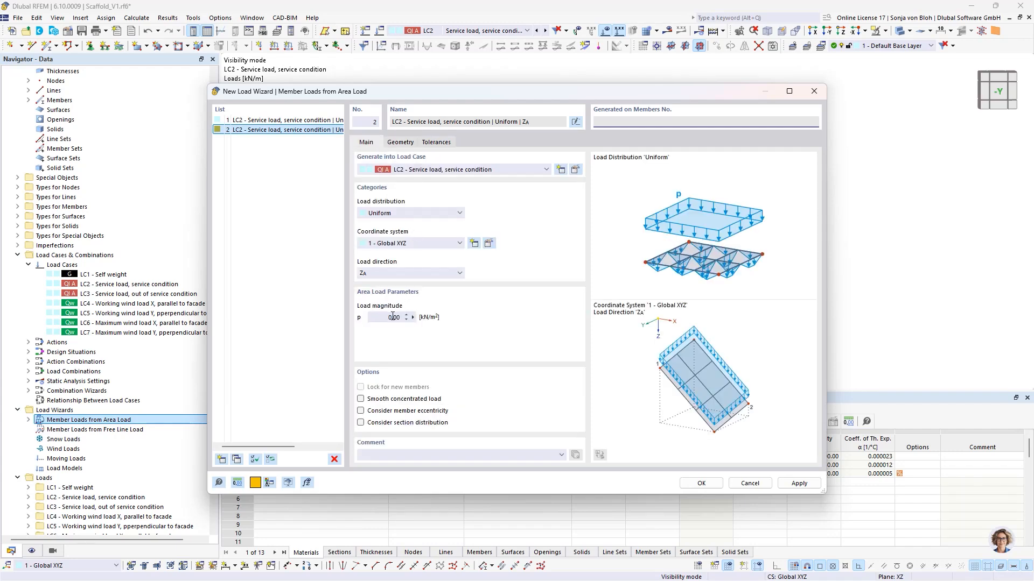
left_click(372, 318)
type("1")
Define the second load's plane by the four outer corner nodes 34, 17, 317 and 332 of the third-highest scaffold level.
left_click(405, 144)
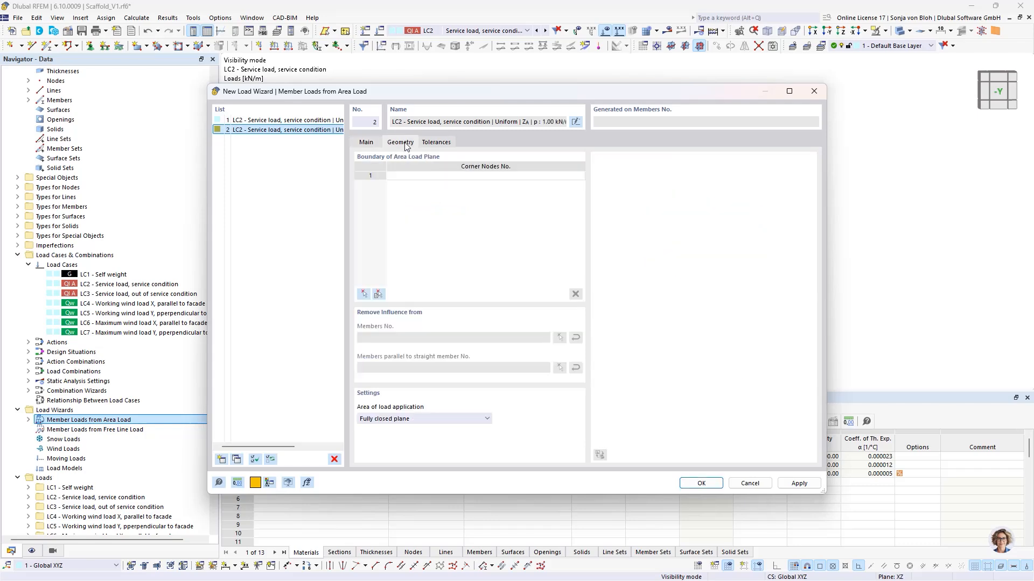
left_click(364, 294)
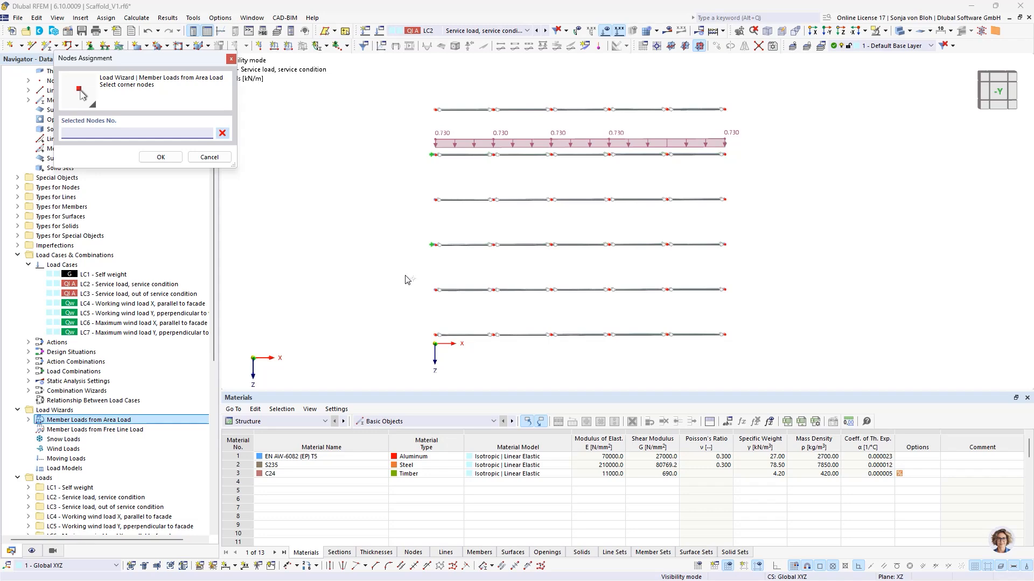
middle_click_drag(408, 280, 476, 330, "ctrl")
scroll(477, 251, "up", 5)
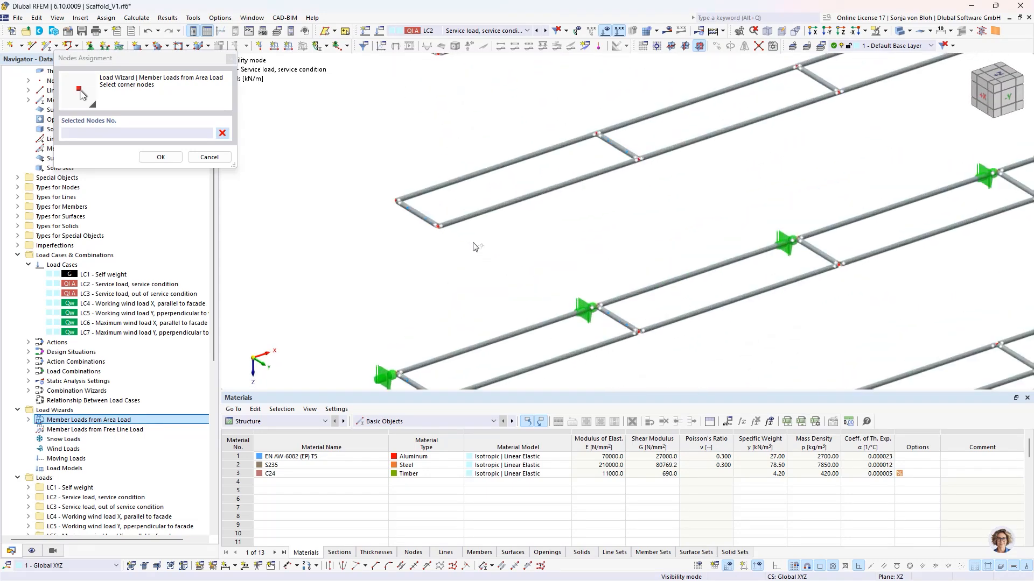
left_click(440, 227)
left_click(398, 202)
scroll(245, 274, "down", 3)
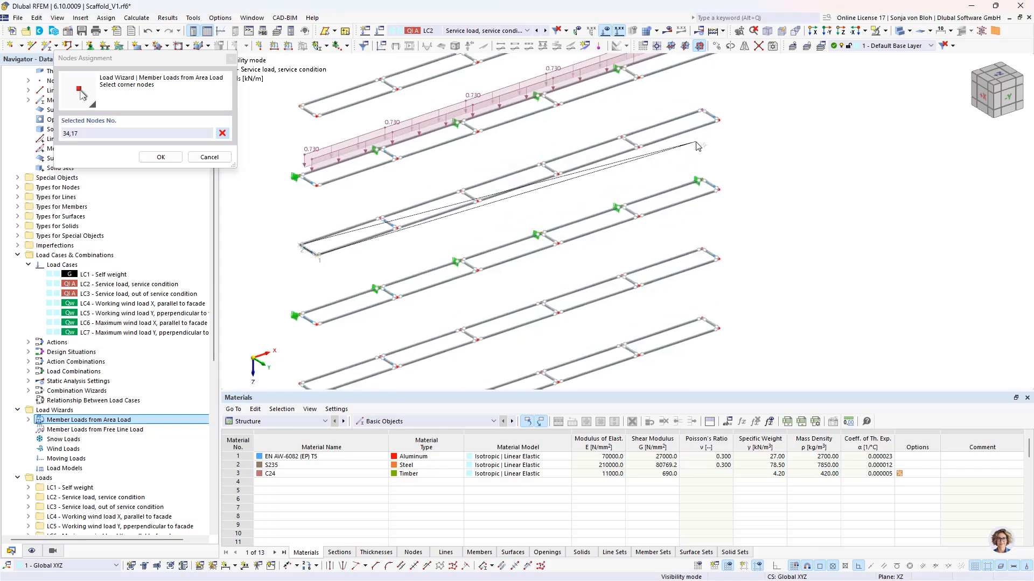
scroll(697, 147, "up", 3)
left_click(743, 101)
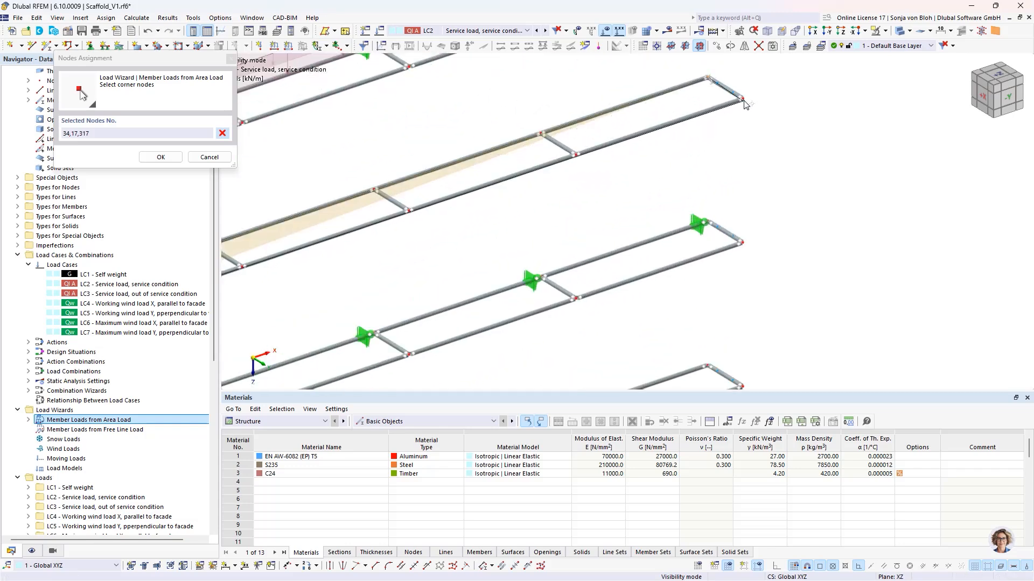
left_click(743, 100)
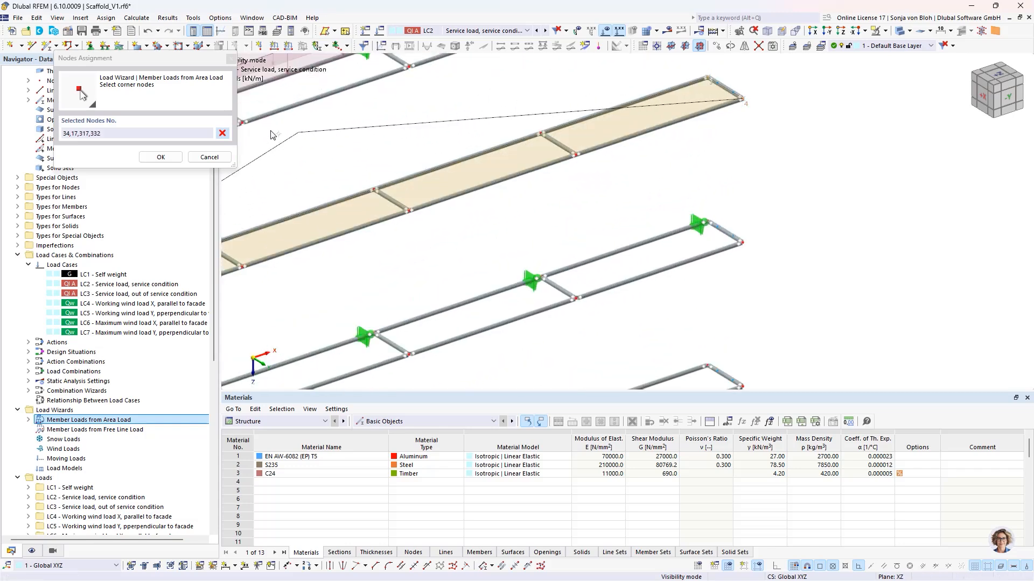
left_click(160, 157)
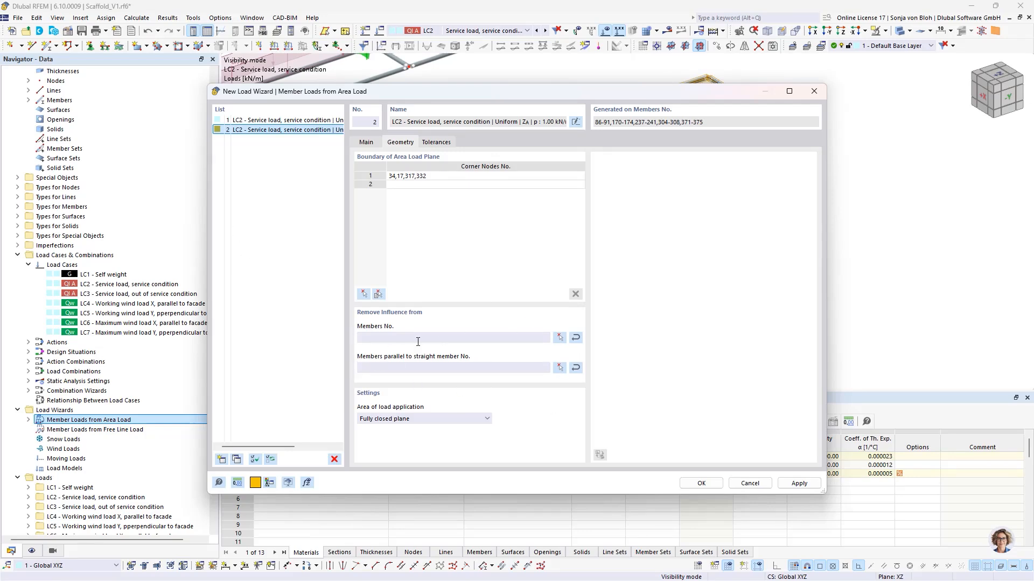
Remove the 1.00 kN/m² load's influence from all visible ledgers and transoms of the third-highest level and accept the load wizard.
left_click(559, 338)
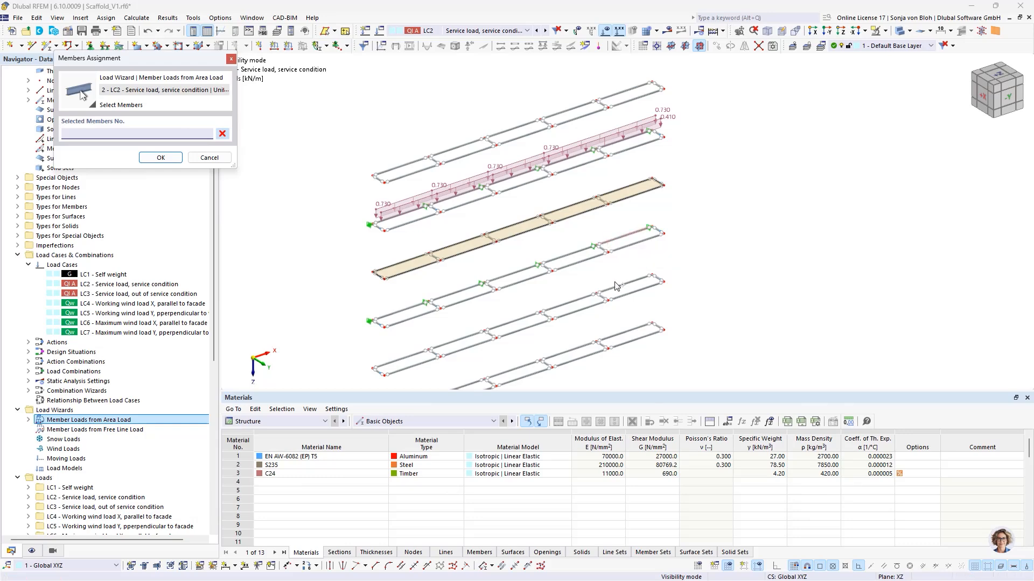
middle_click_drag(614, 282, 540, 231, "ctrl")
left_click_drag(303, 205, 746, 256)
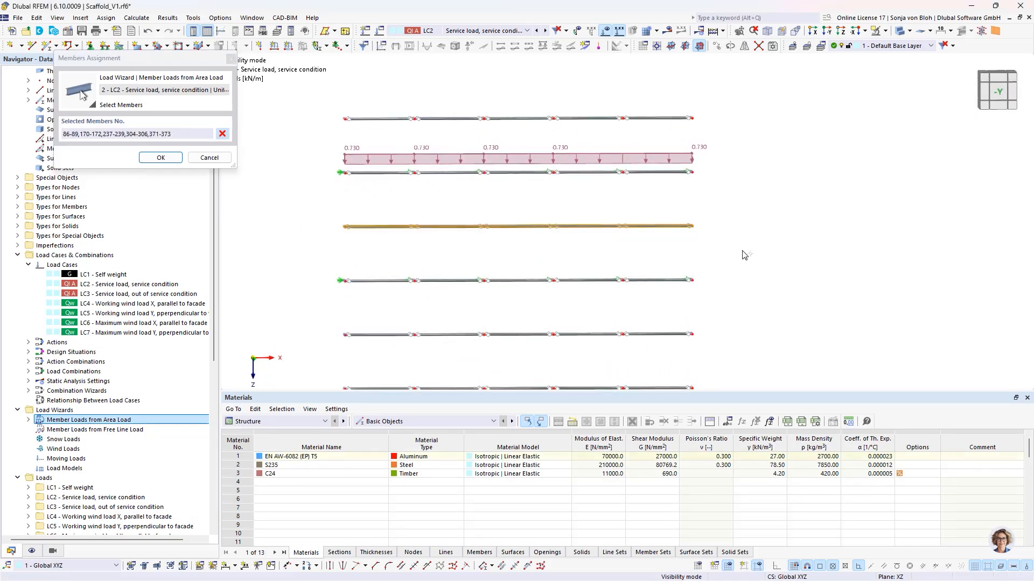
left_click(160, 158)
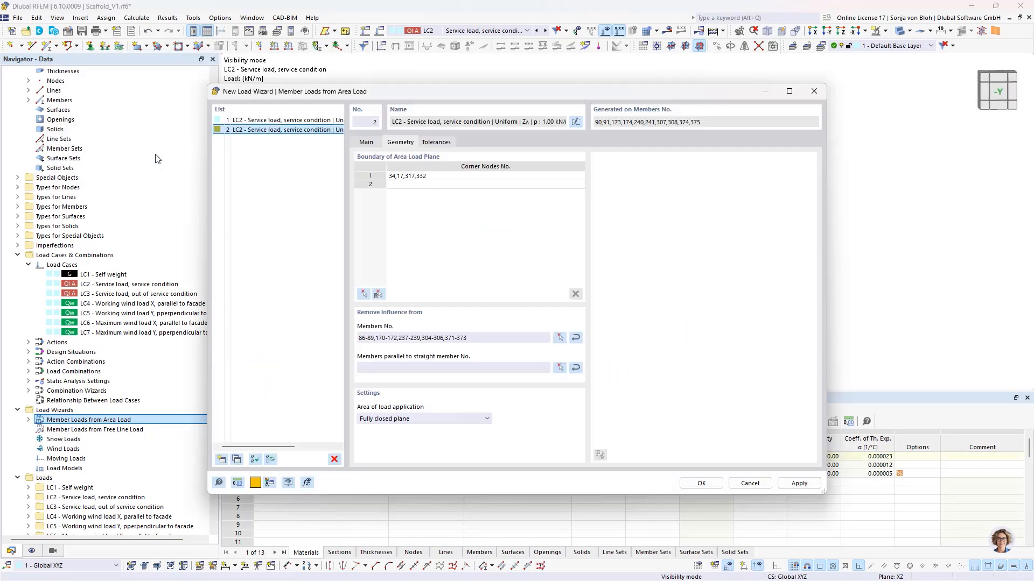
left_click(701, 483)
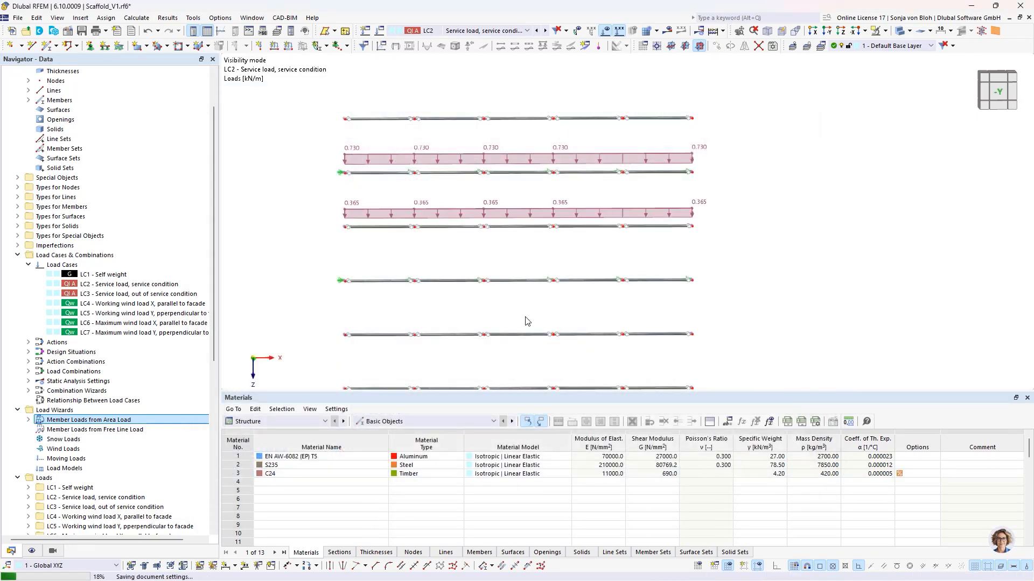
Turn off the separate display of the generated member loads so the service loads are drawn as area loads.
middle_click_drag(438, 282, 483, 307, "ctrl")
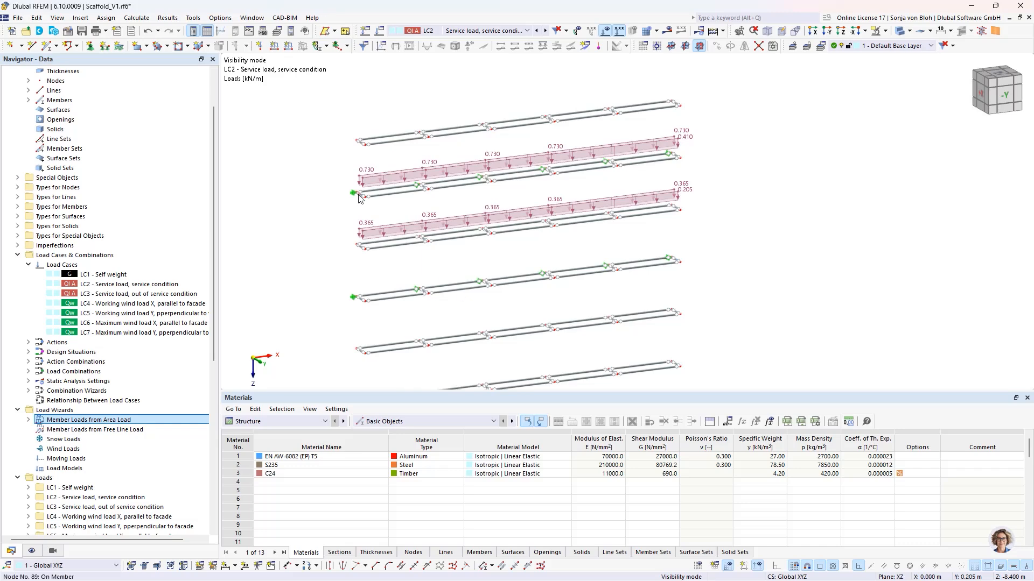
scroll(360, 198, "up", 3)
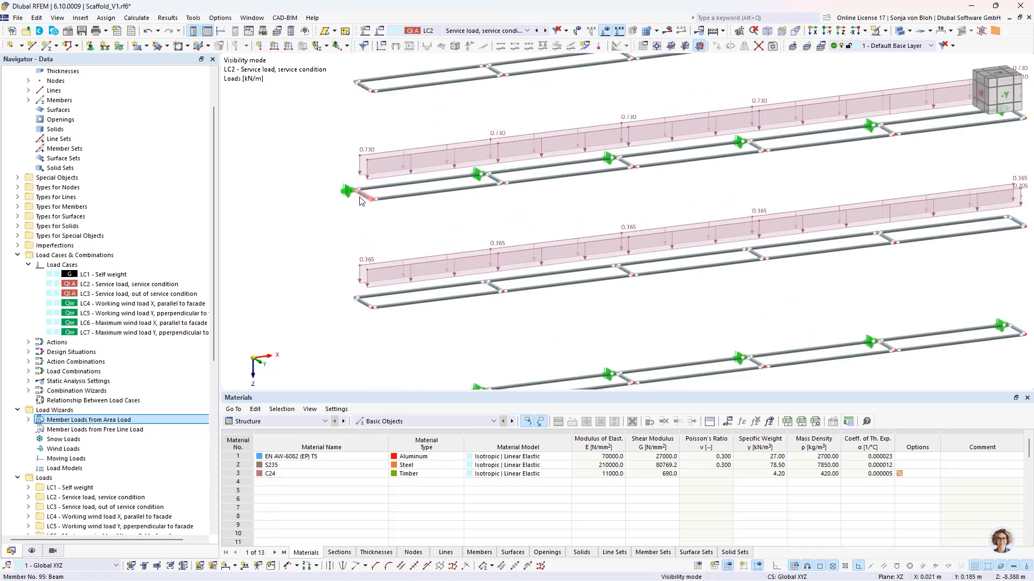
right_click(384, 273)
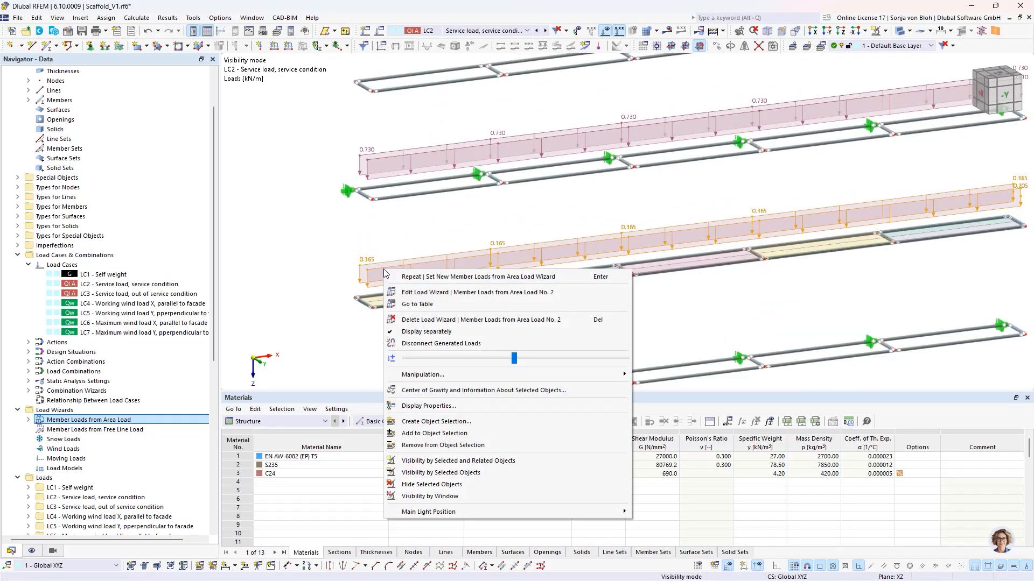
left_click(422, 332)
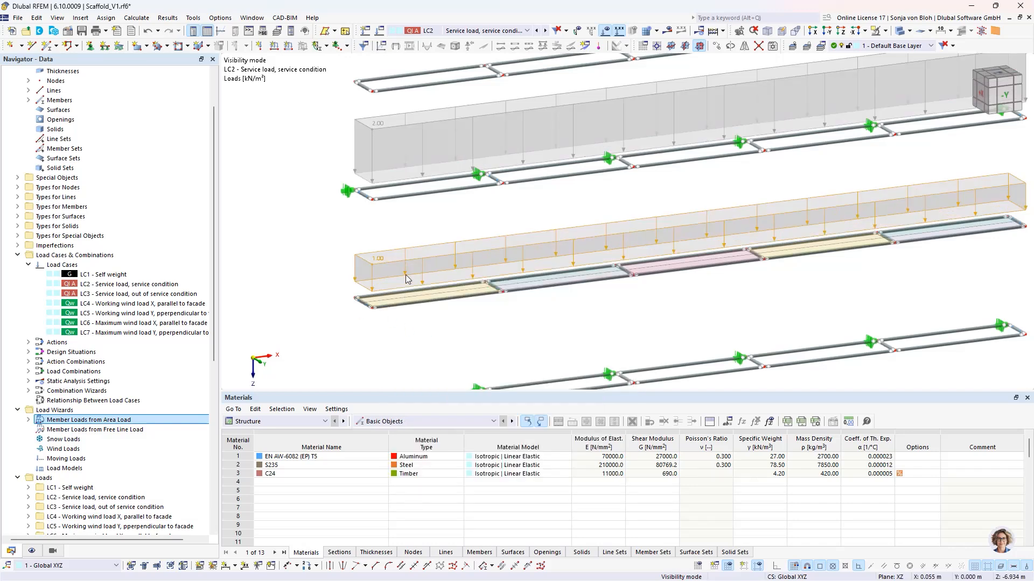
right_click(387, 263)
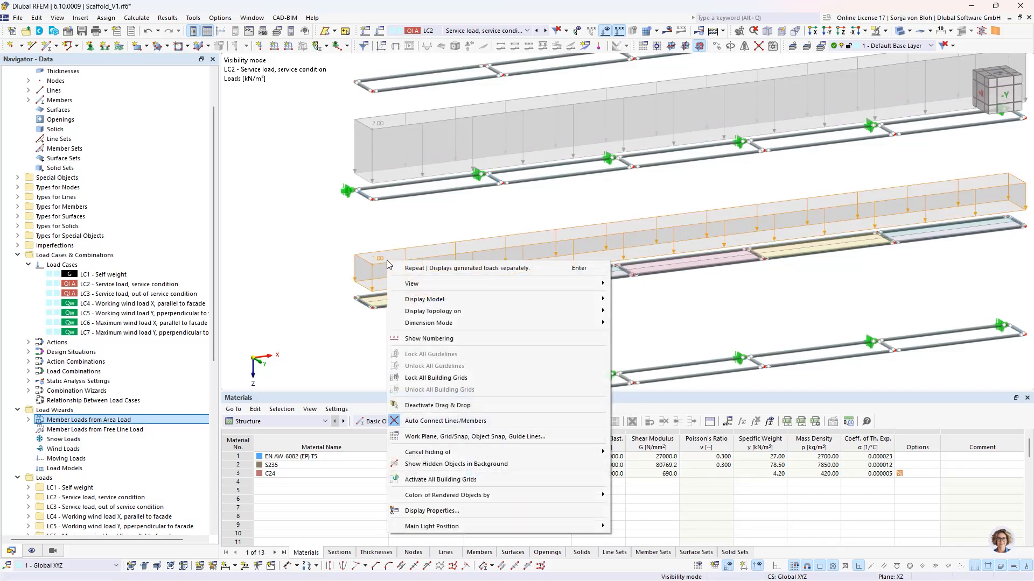
left_click(329, 268)
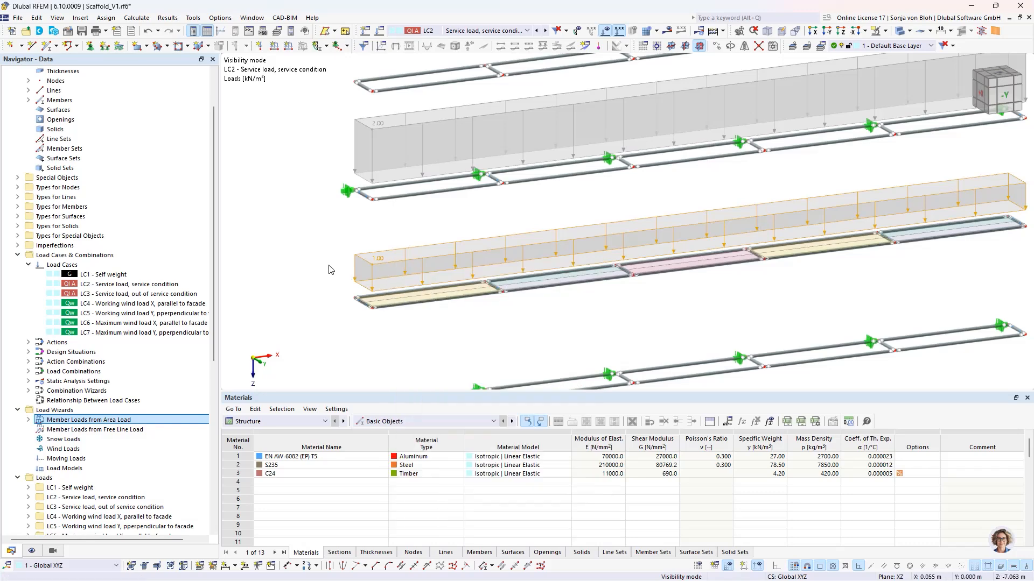
Make LC3, service load out of service condition, the current load case and duplicate the 2.00 kN/m² area load wizard entry.
left_click(319, 272)
scroll(330, 253, "down", 3)
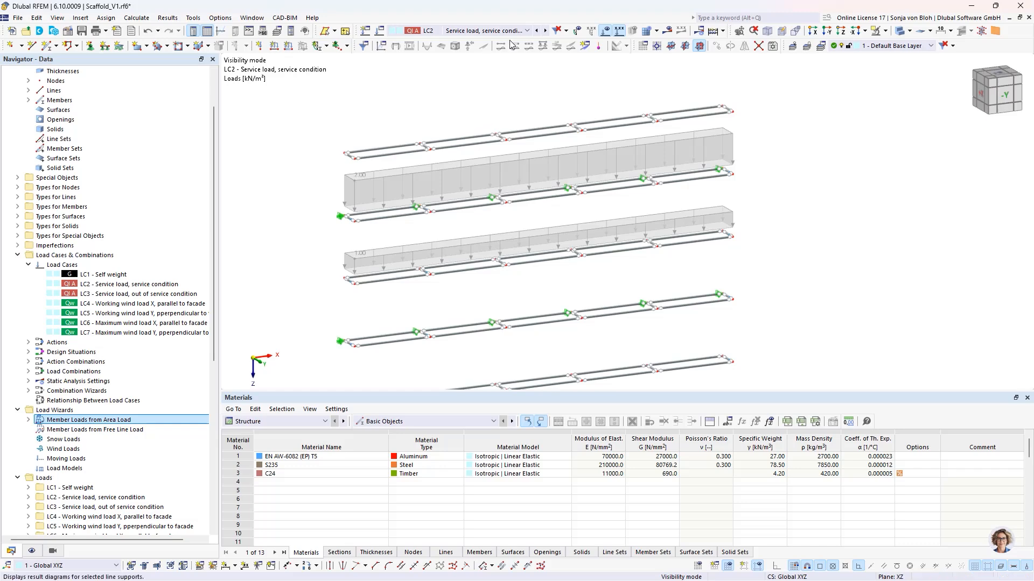
left_click(528, 31)
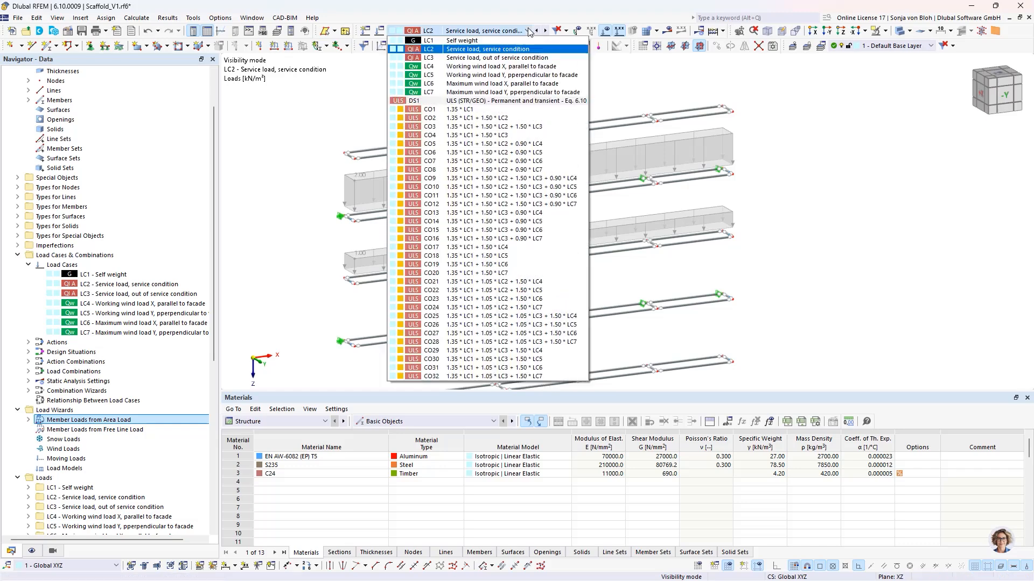
left_click(474, 58)
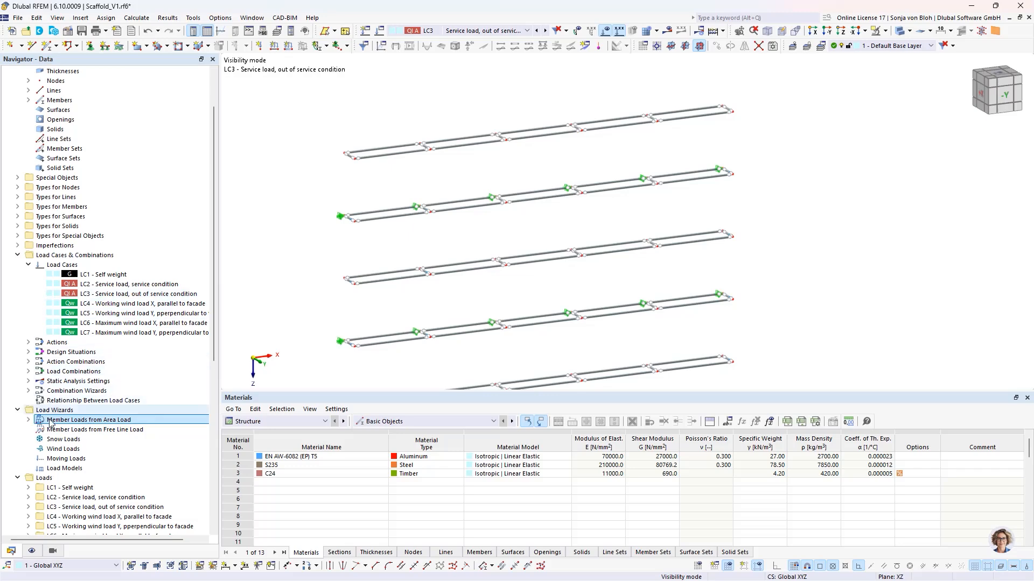
left_click(29, 422)
double_click(85, 430)
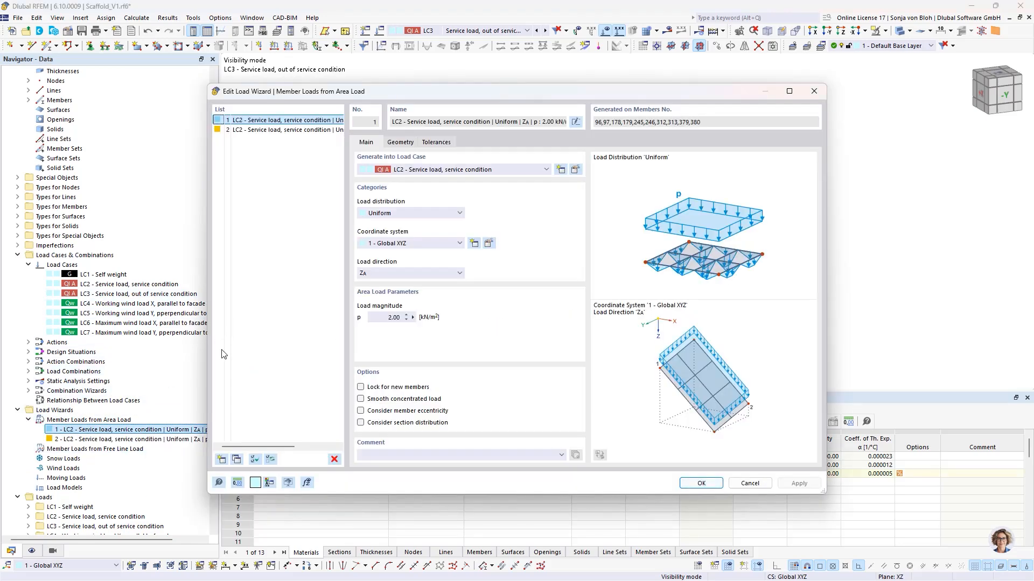
left_click(238, 459)
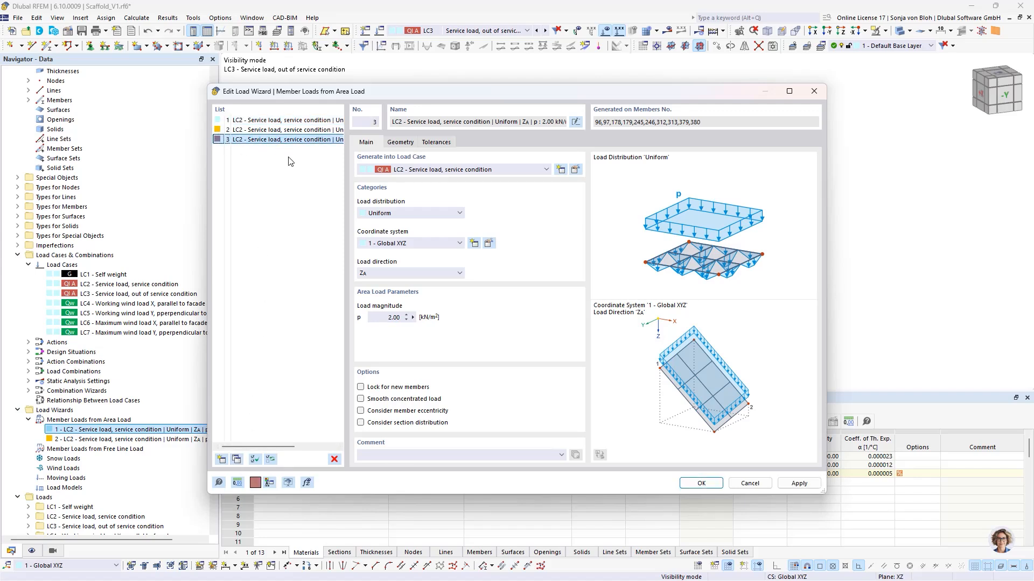
Set the duplicated area load to 0.50 kN/m², generate it into LC3 and accept the load wizard.
double_click(377, 317)
type("0,5")
left_click(517, 171)
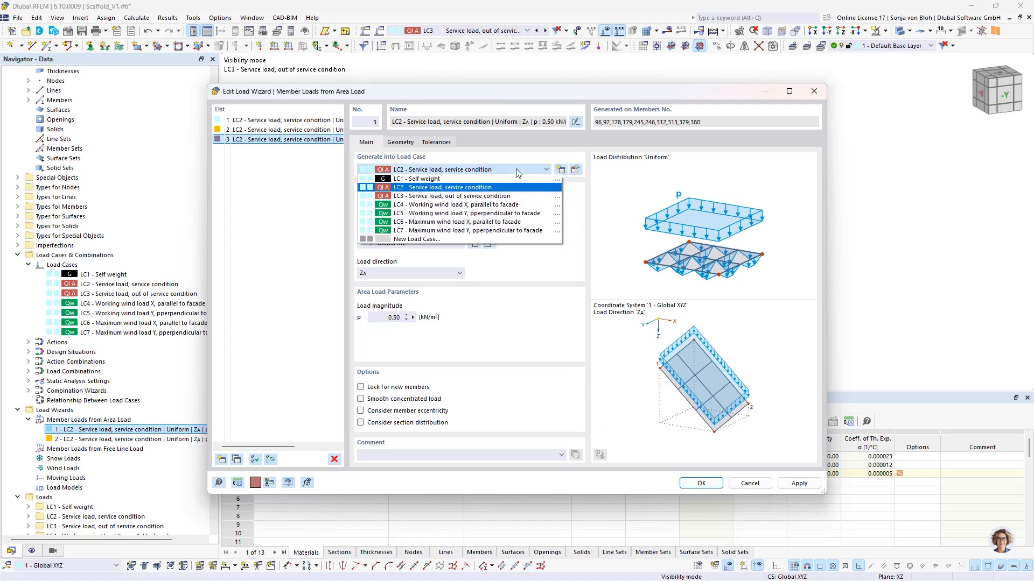
left_click(467, 197)
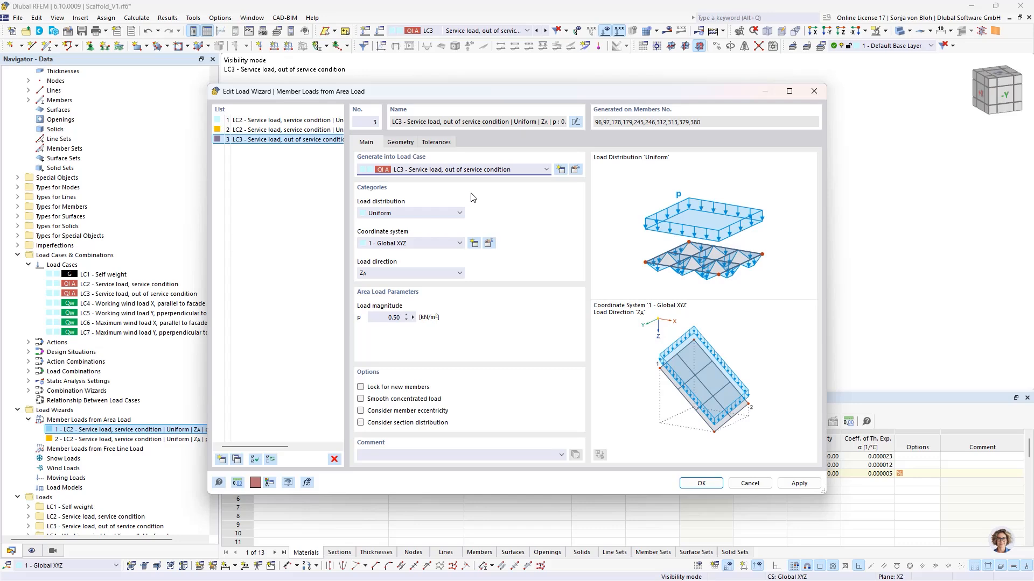
left_click(701, 483)
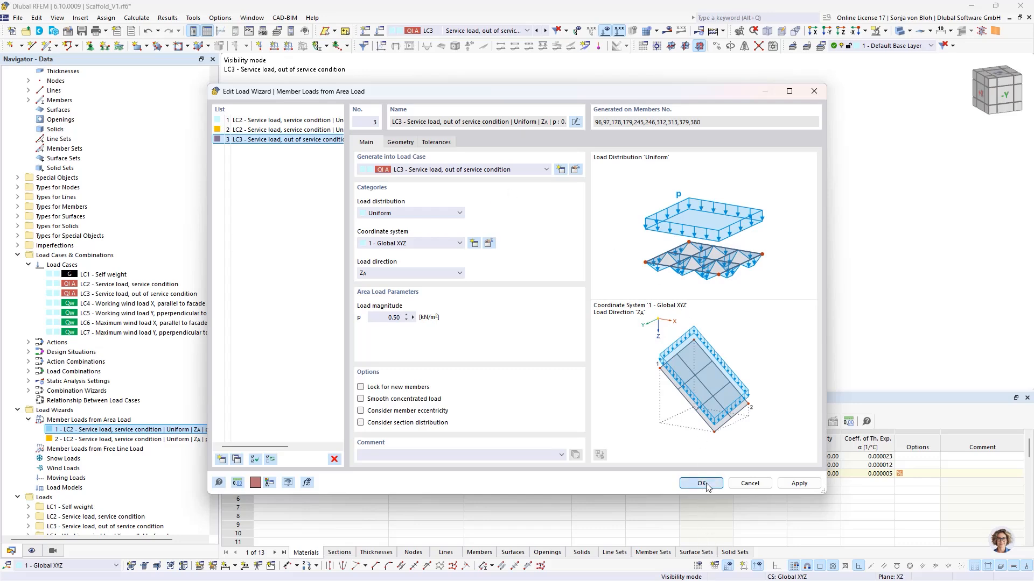
scroll(423, 253, "down", 1)
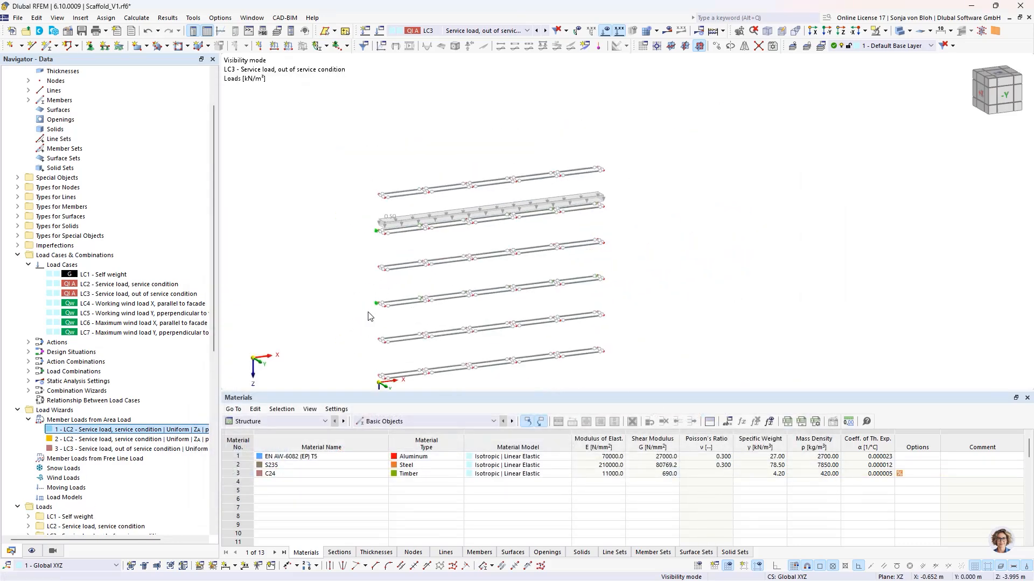
middle_click_drag(369, 312, 347, 265)
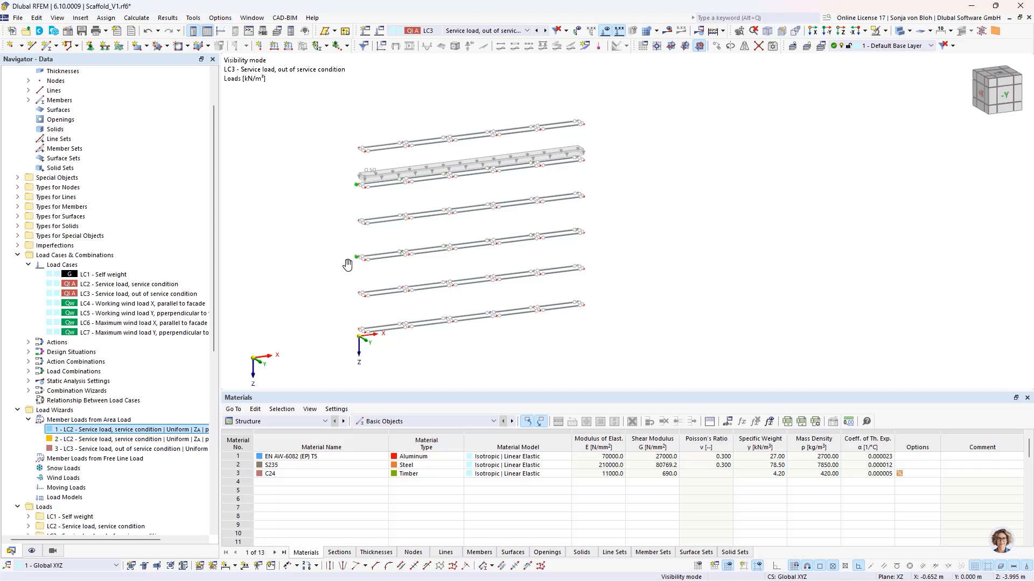
Switch to the Scaffold_V2.rf6 model and display load case LC4, working wind load X parallel to the facade.
left_click(252, 18)
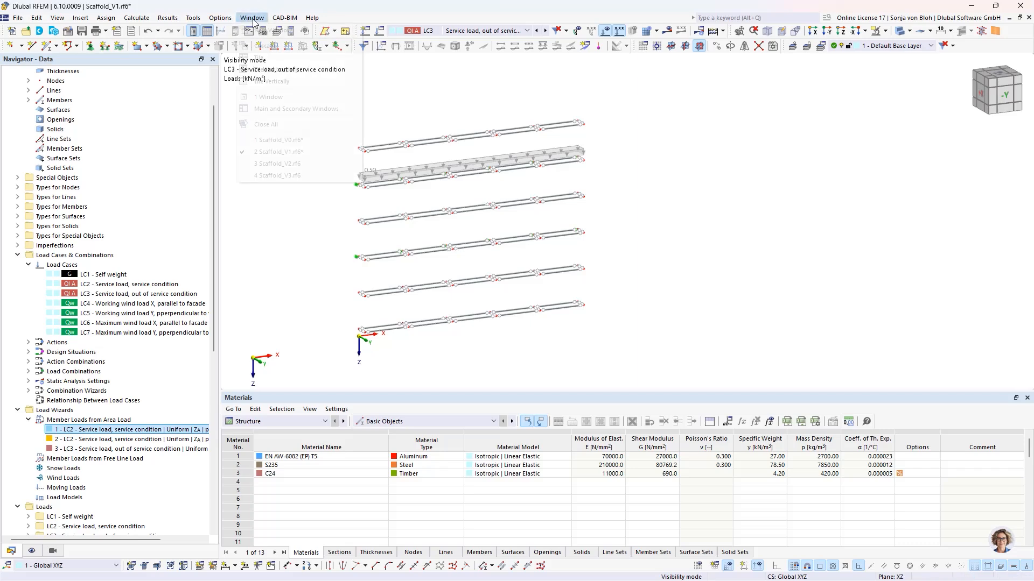
left_click(277, 163)
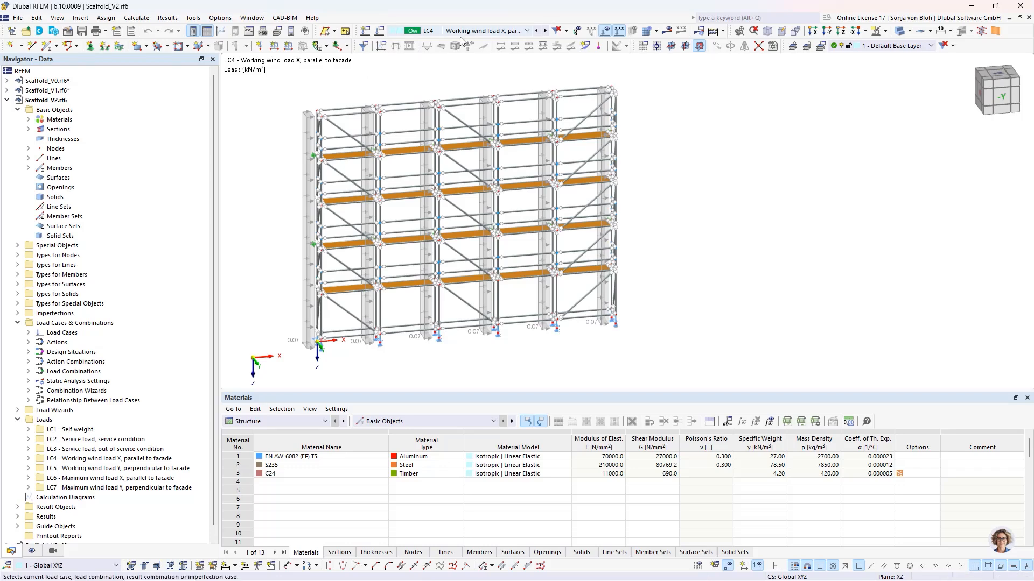
left_click(538, 31)
left_click(526, 30)
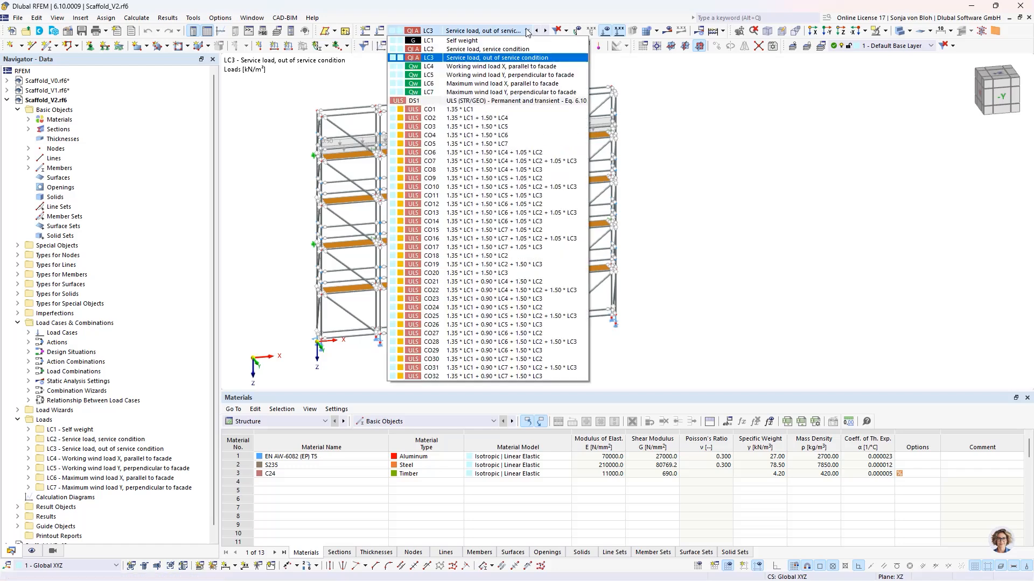
left_click(540, 66)
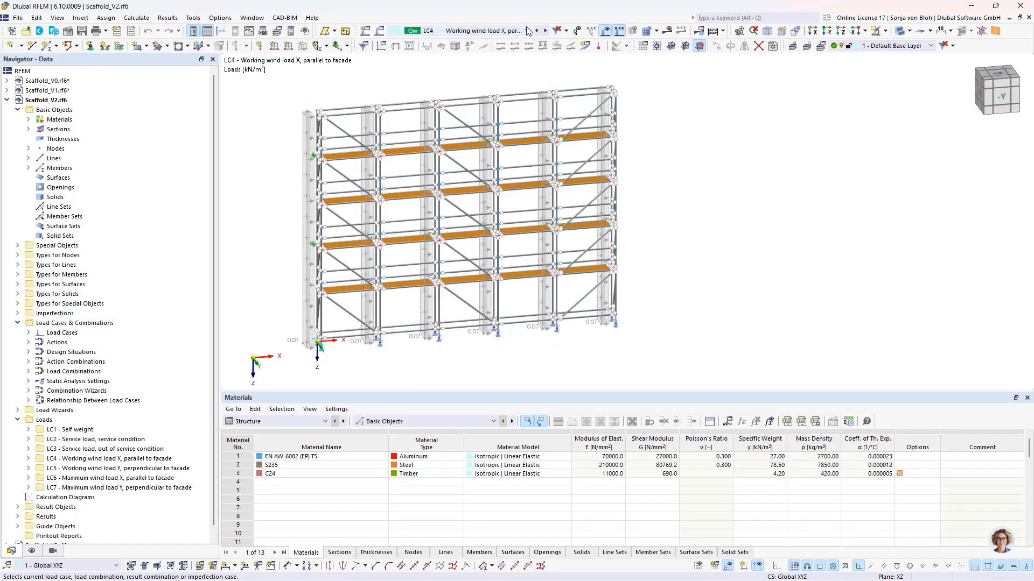
Review the wind loads perpendicular to the facade and the maximum wind loads by displaying LC5, LC6 and LC7 in turn.
left_click(526, 30)
left_click(519, 75)
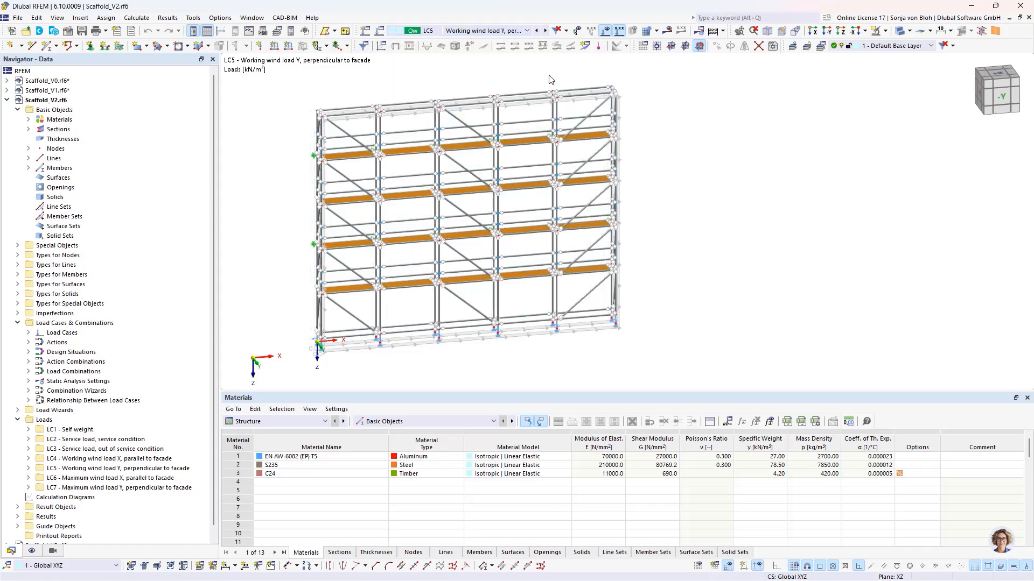
left_click(517, 31)
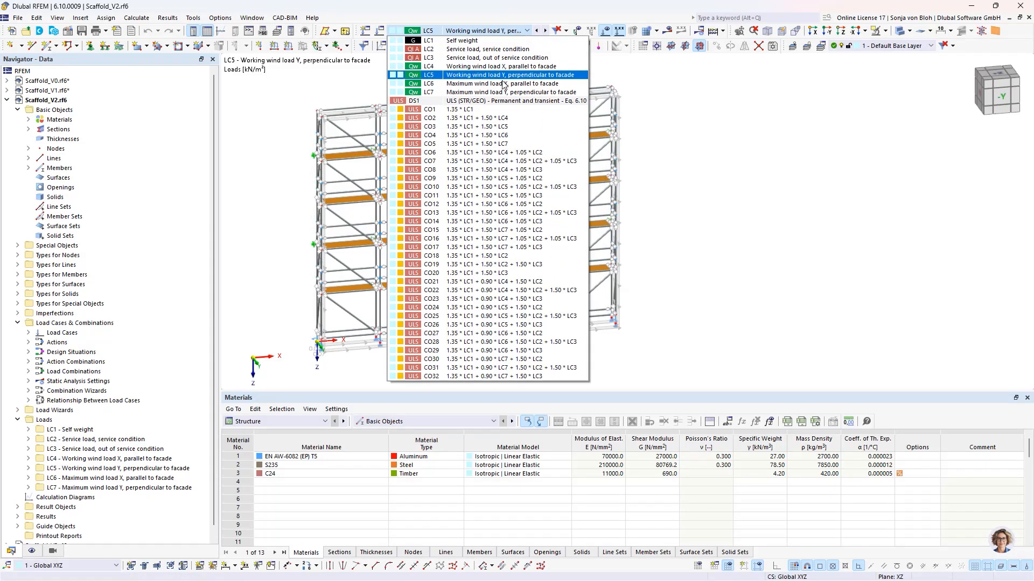
left_click(495, 86)
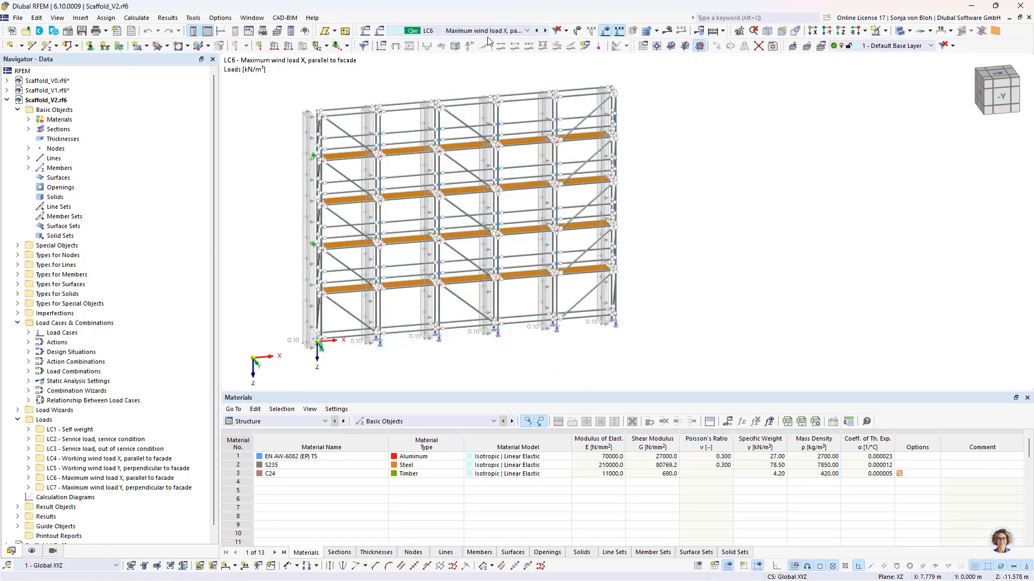
left_click(545, 32)
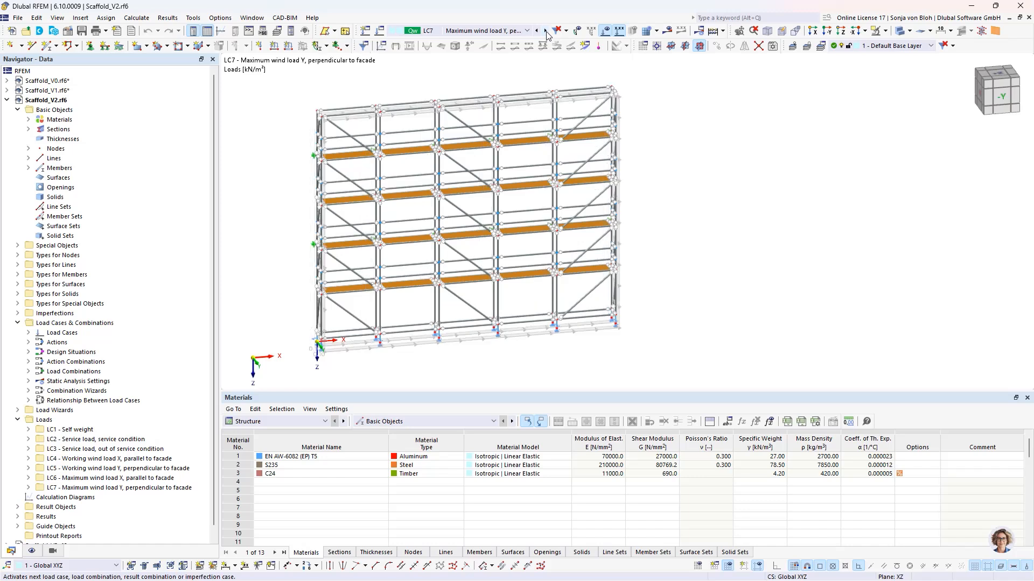
mouse_move(422, 190)
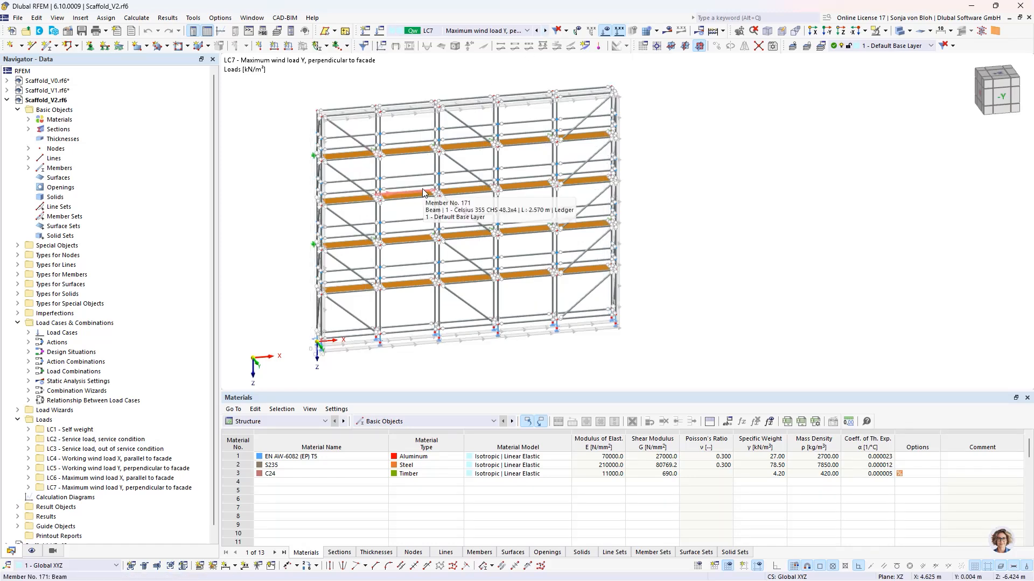
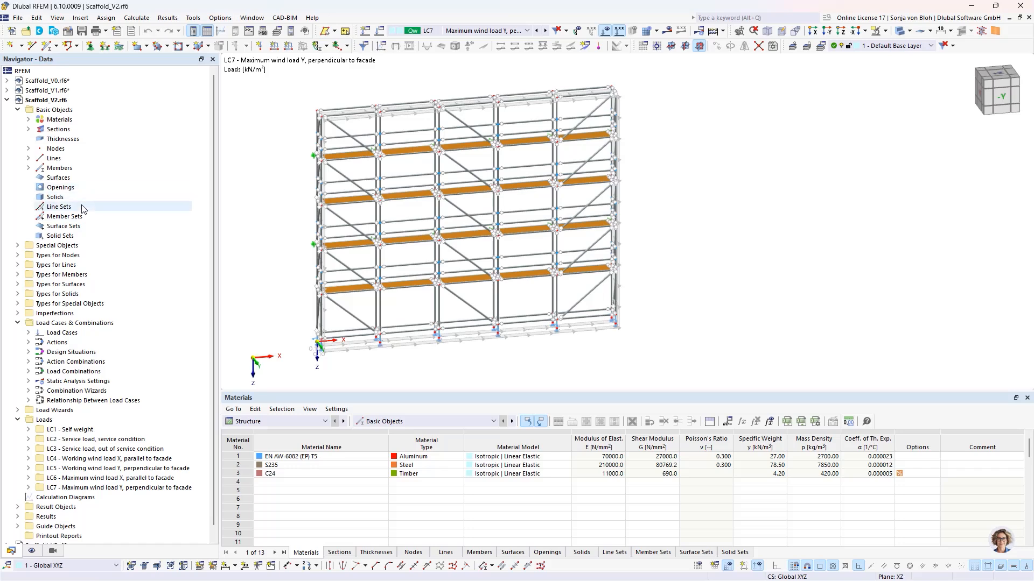
Create two local imperfection cases named Imperfection X and Imperfection Y, the second as a copy of the first.
left_click(18, 313)
right_click(69, 328)
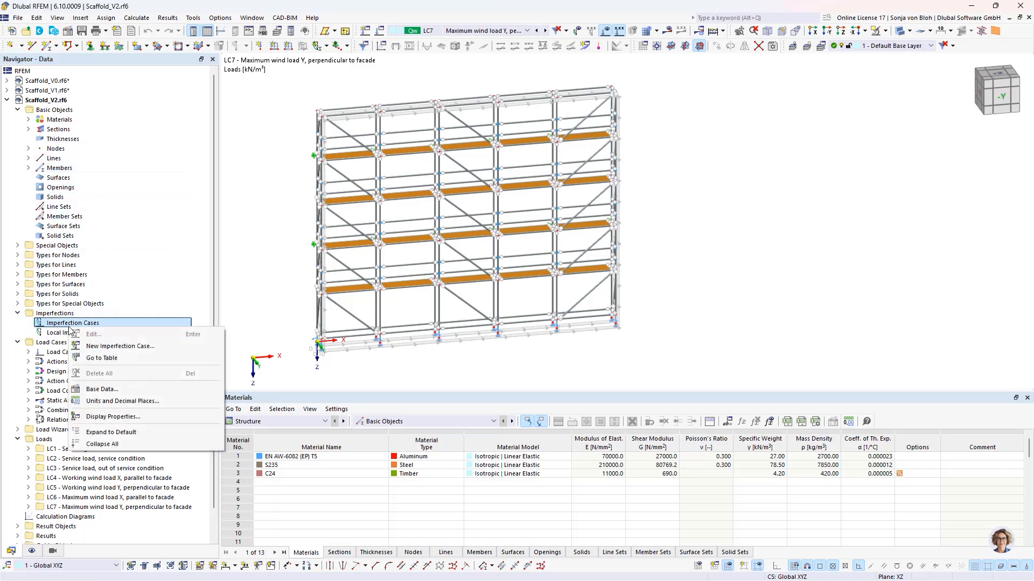
left_click(131, 347)
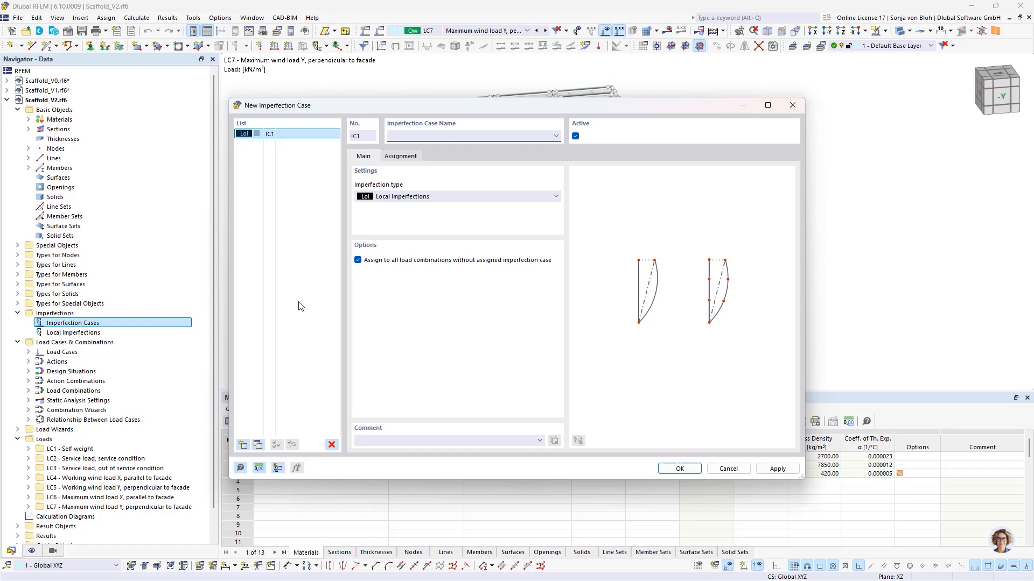
type("Imperfection X")
left_click(259, 444)
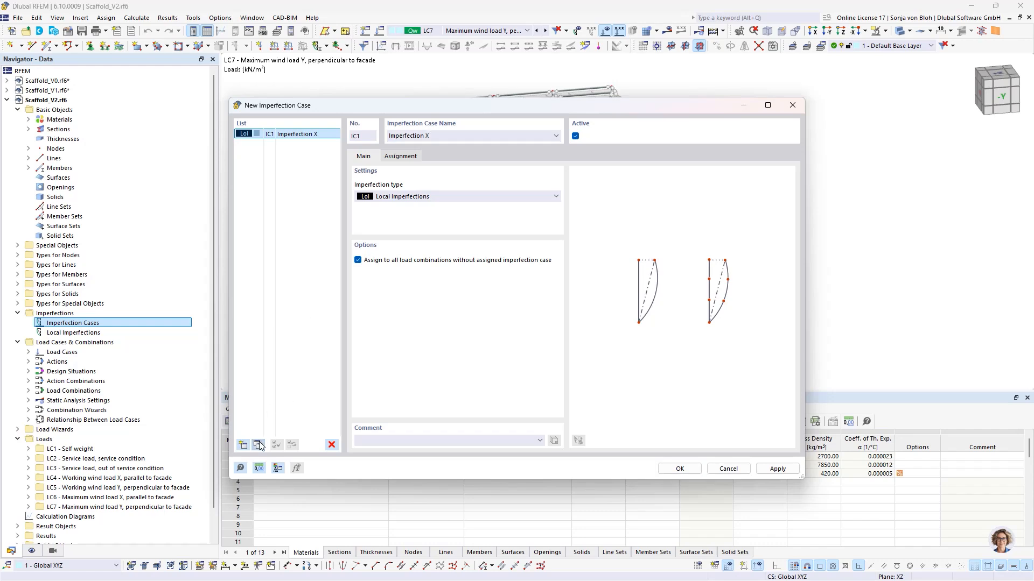
left_click(444, 136)
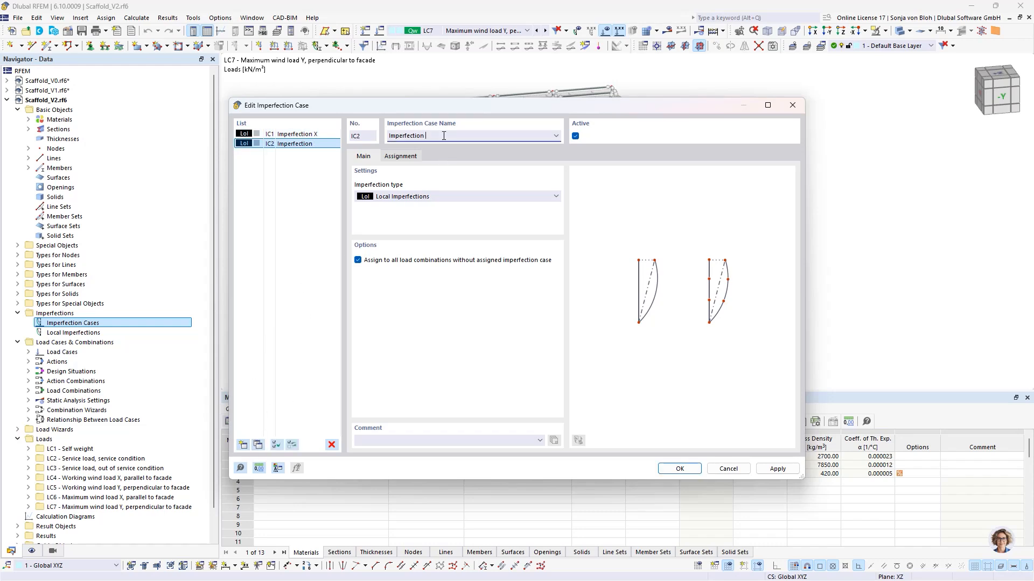
type("Y")
left_click(682, 470)
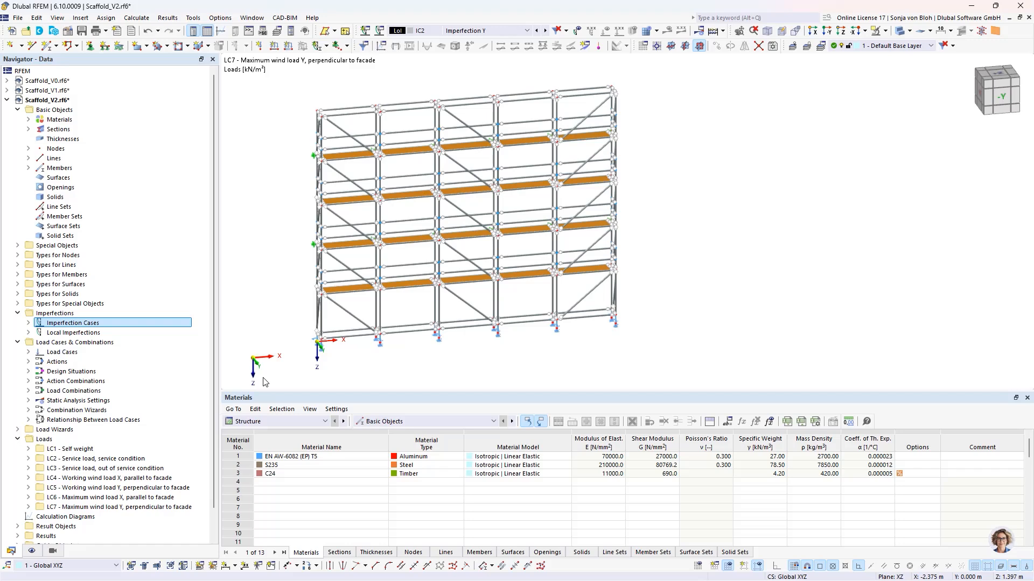
Create a member imperfection in IC1 - Imperfection X with a relative initial sway of 1/30.
left_click(28, 332)
left_click(39, 343)
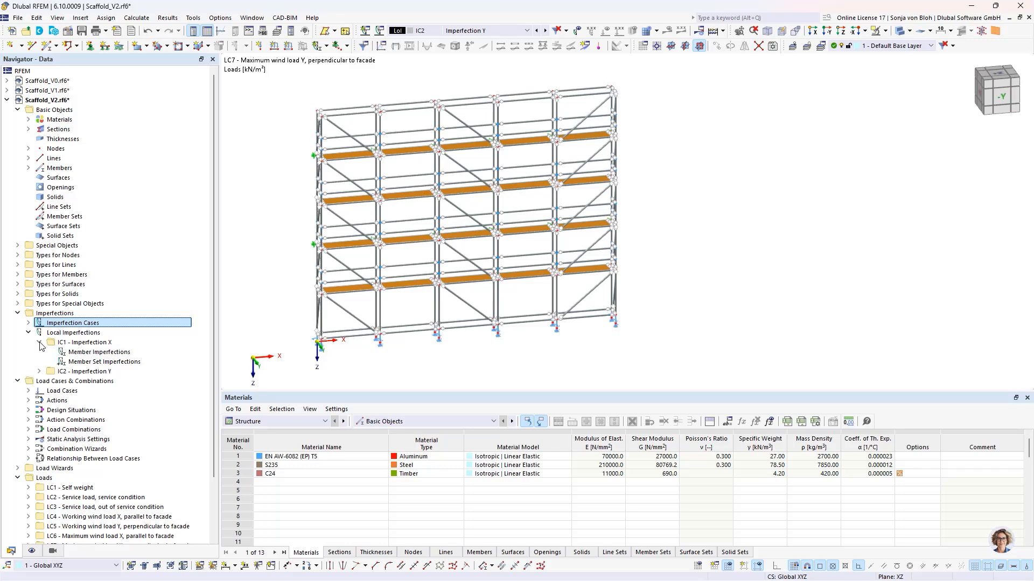
right_click(85, 352)
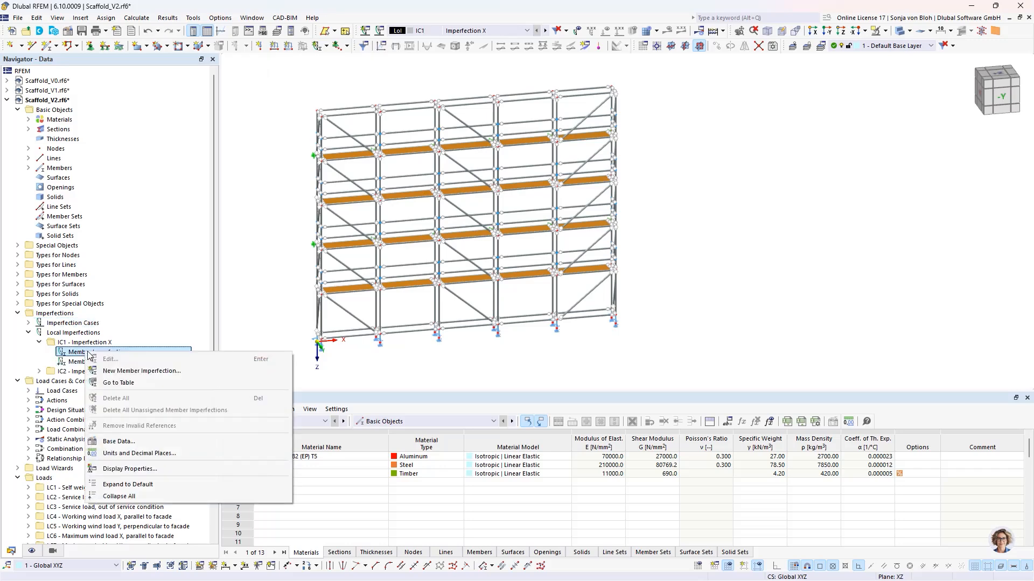
left_click(136, 372)
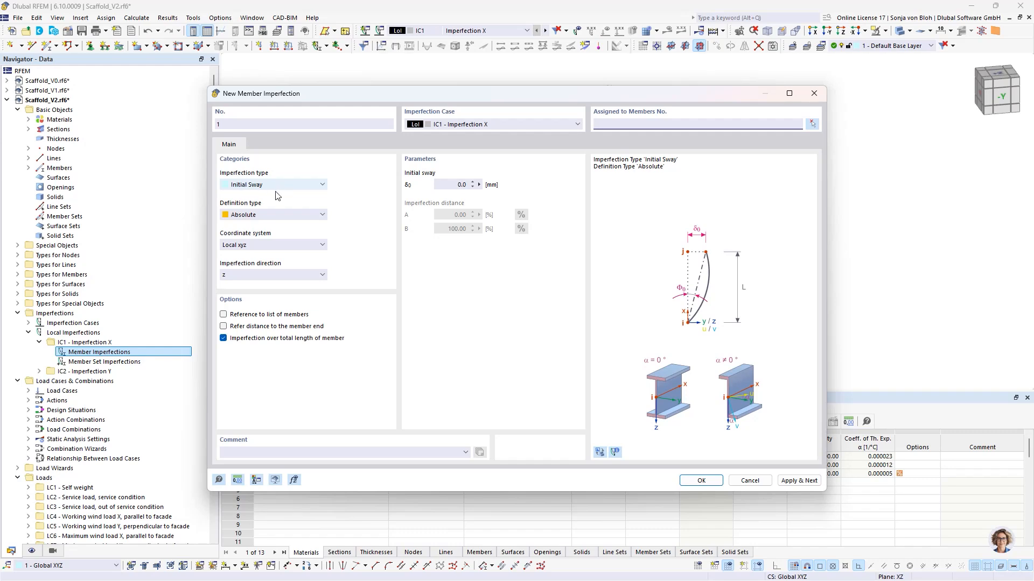
left_click(275, 216)
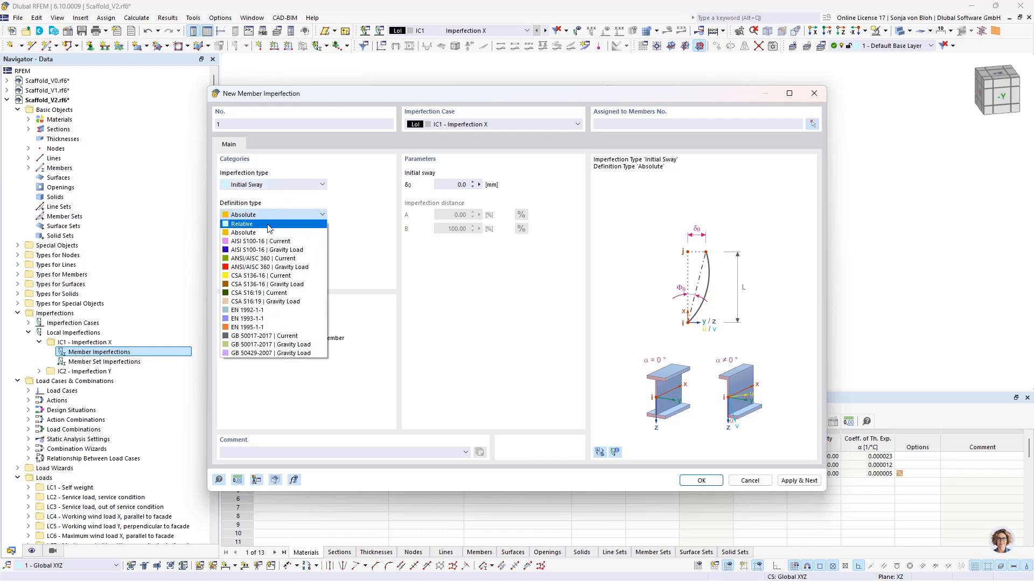
left_click(272, 224)
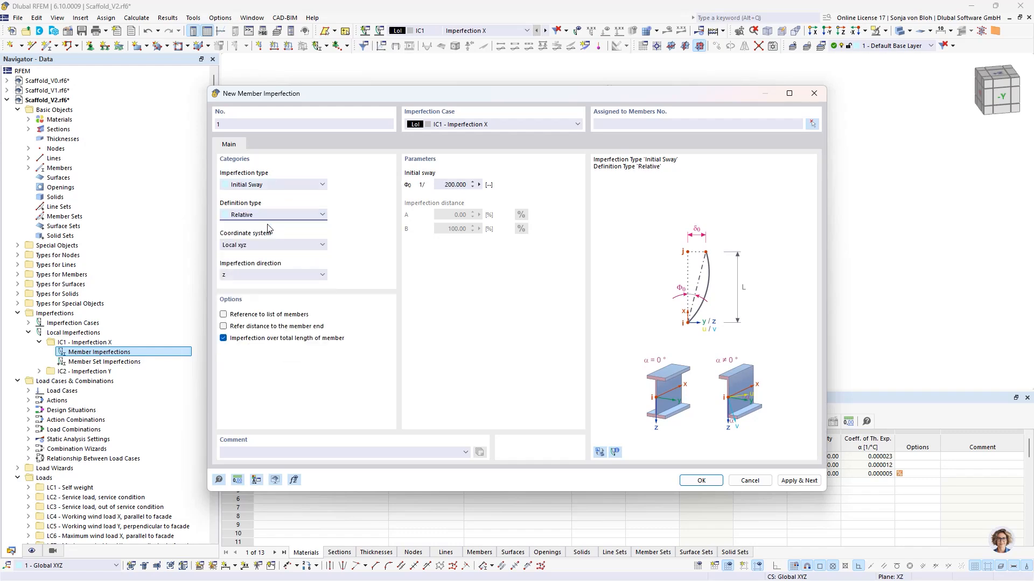
left_click(442, 185)
type("30")
Assign the 1/30 sway to member 17, the front base jack beside the origin, and apply it to continue with another imperfection.
left_click(817, 123)
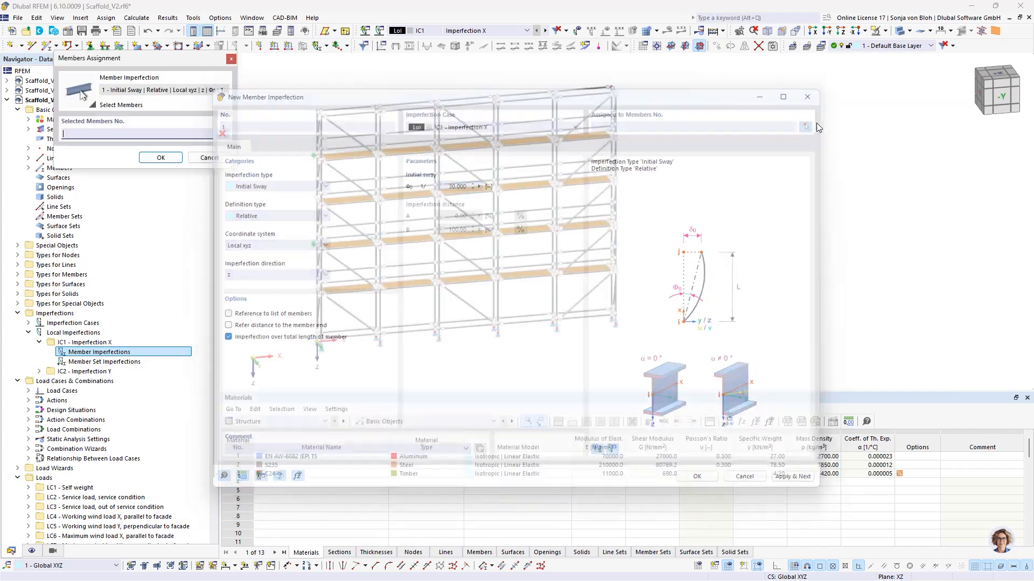
scroll(433, 330, "up", 4)
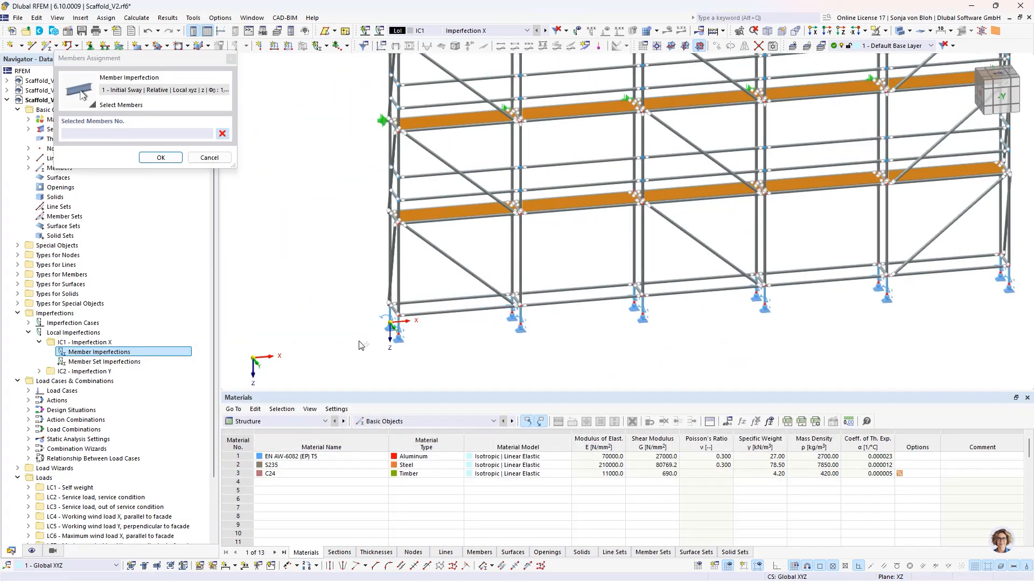
scroll(364, 345, "up", 3)
left_click(441, 307)
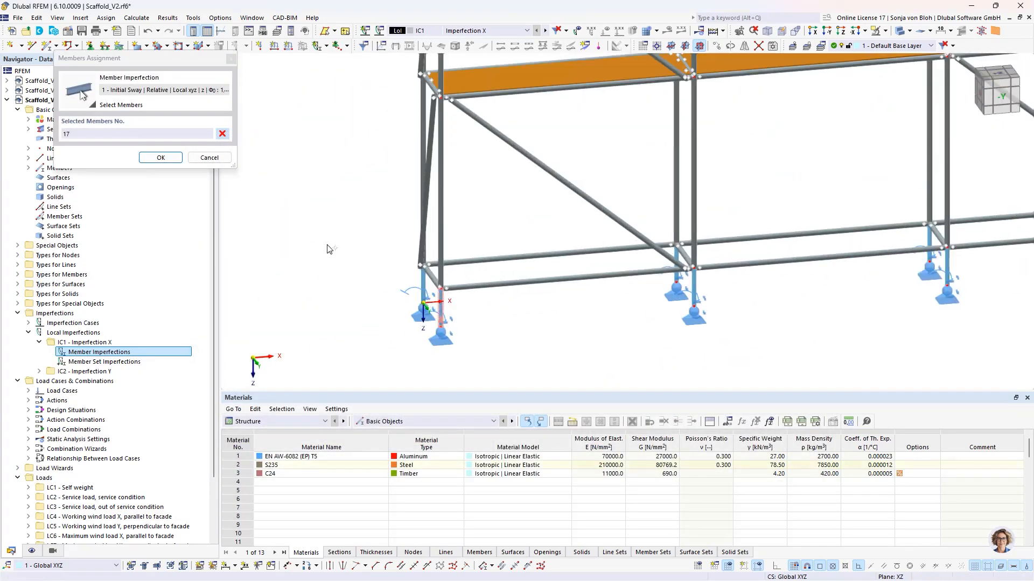
left_click(160, 157)
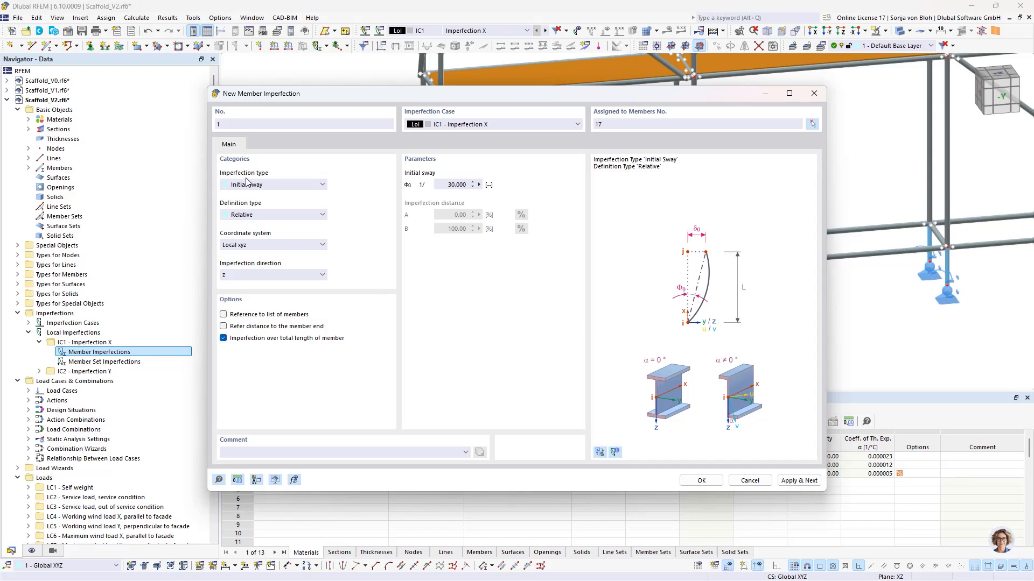
left_click(797, 481)
Define an initial sway of 1/100 in local z for standards 18, 442 and 485 at the scaffold's origin corner, and apply it to continue.
left_click(440, 185)
type("100")
left_click(811, 124)
scroll(631, 267, "down", 3)
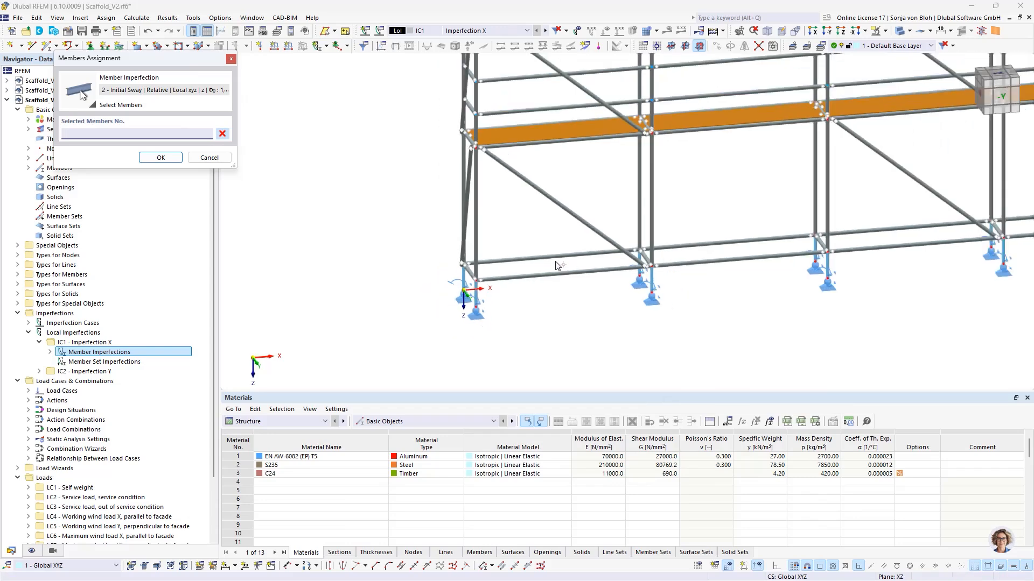
left_click(489, 235)
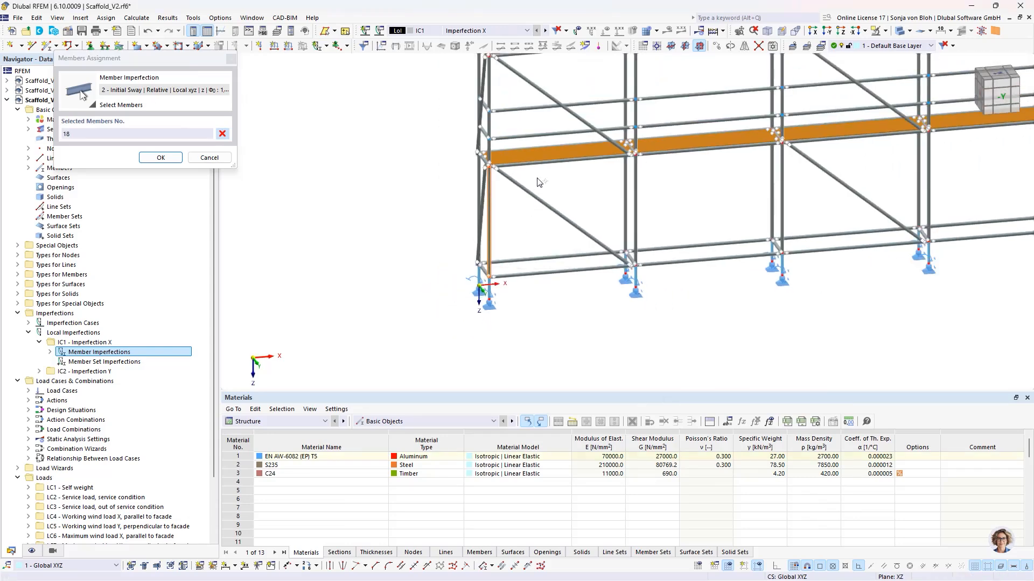
middle_click_drag(537, 180, 558, 326)
left_click(488, 140)
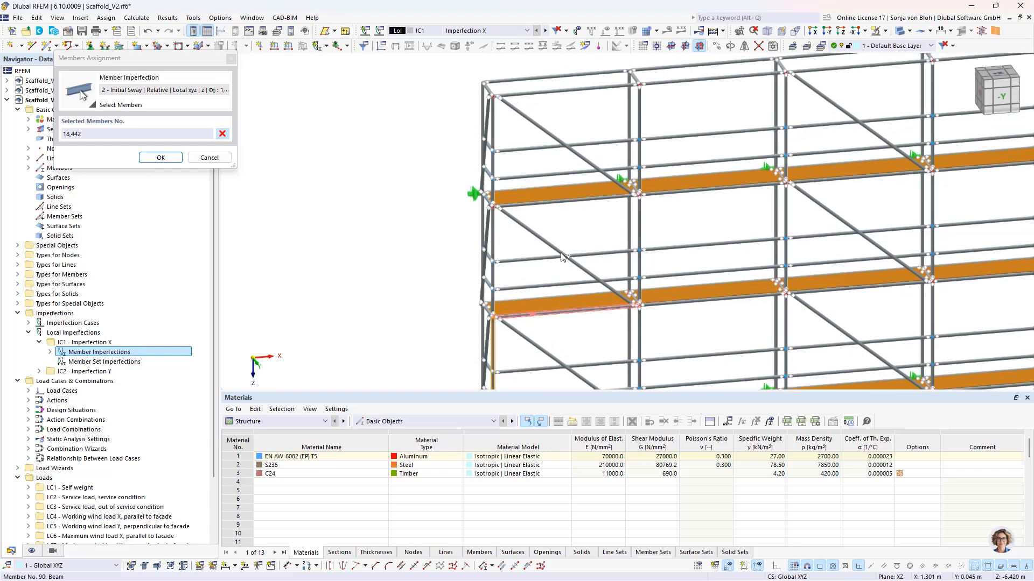
left_click(494, 121)
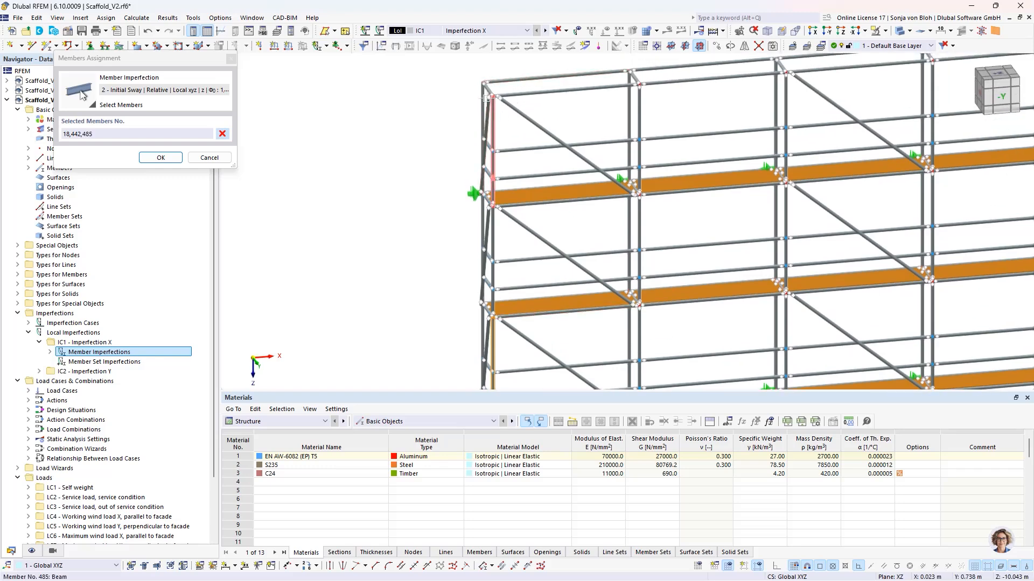
left_click(160, 157)
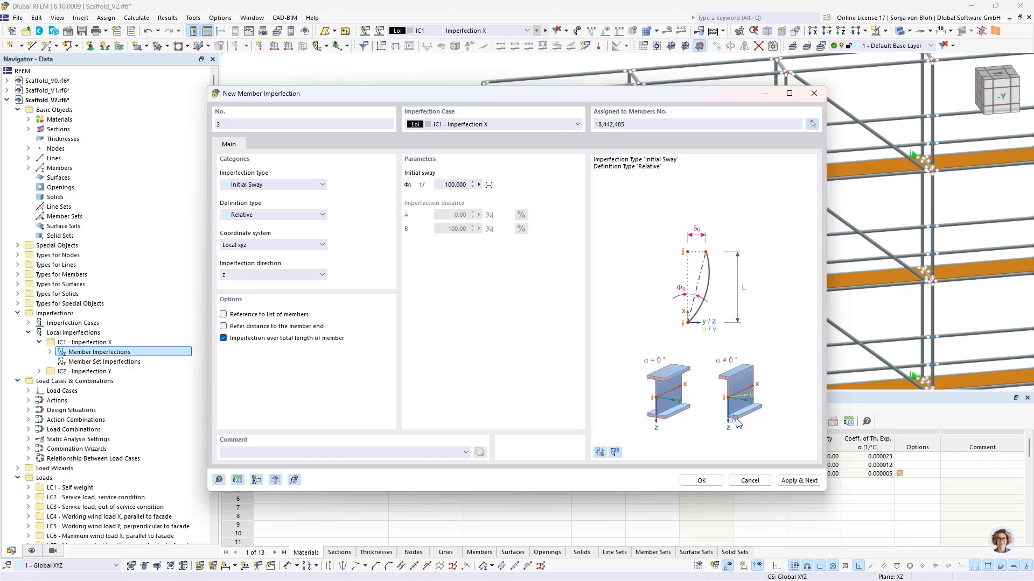
left_click(786, 483)
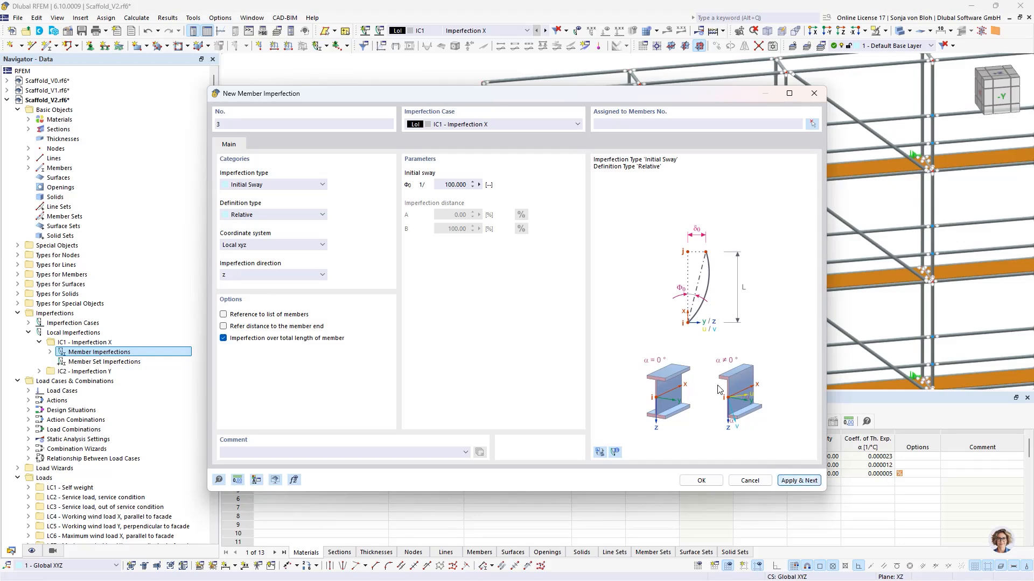
Define an initial sway of 1/100 in direction -z for the alternate standards 411 and 464, and apply it to continue.
left_click(269, 275)
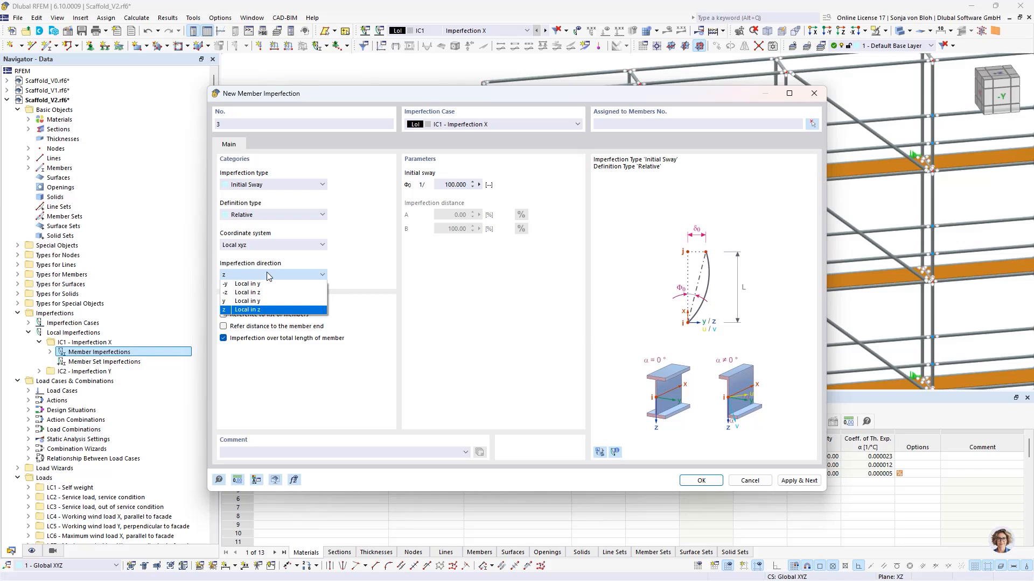
left_click(249, 294)
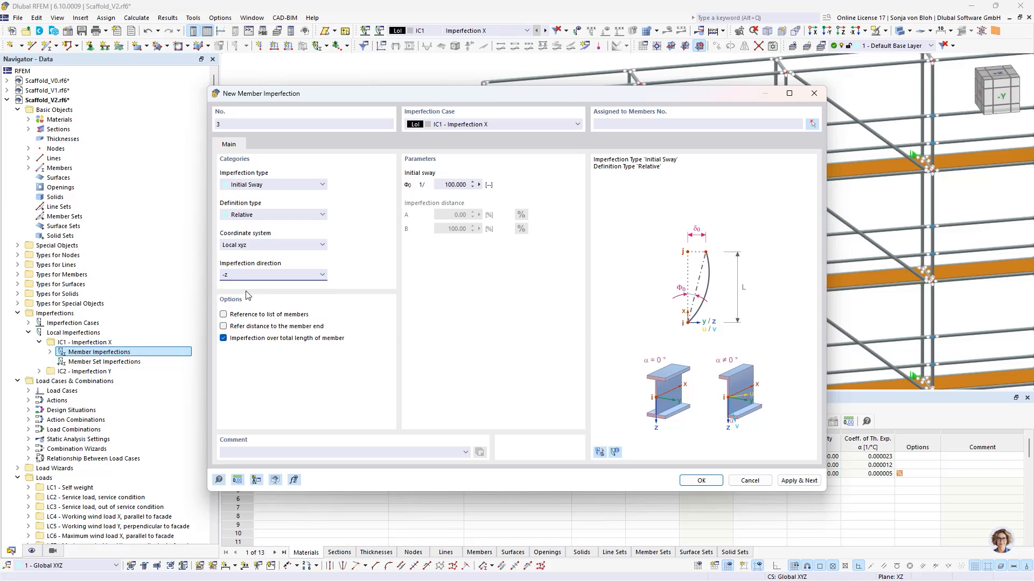
left_click(812, 123)
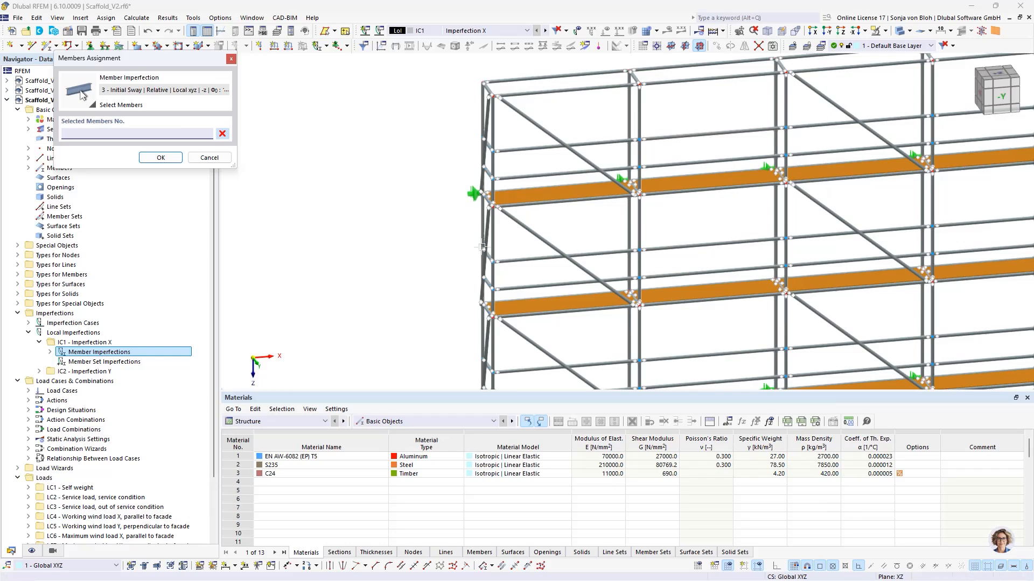
left_click(495, 237)
scroll(420, 236, "down", 3)
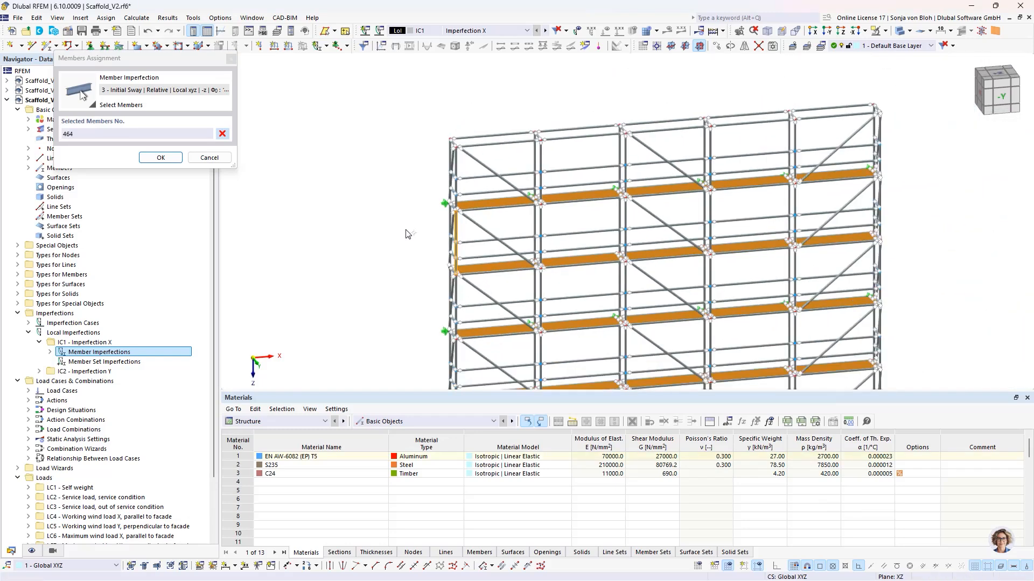
middle_click_drag(404, 310, 396, 210)
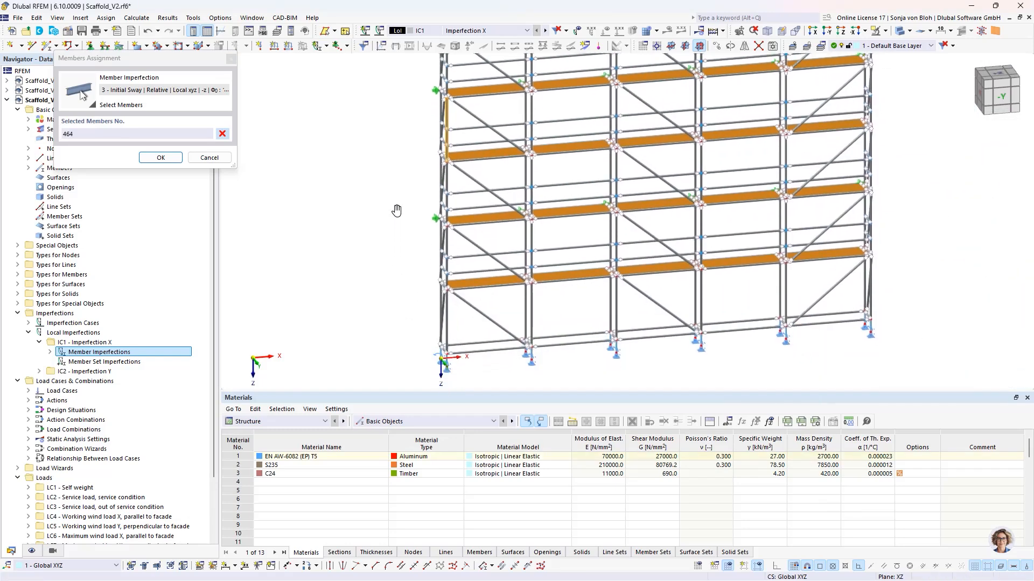
left_click(446, 248)
left_click(160, 157)
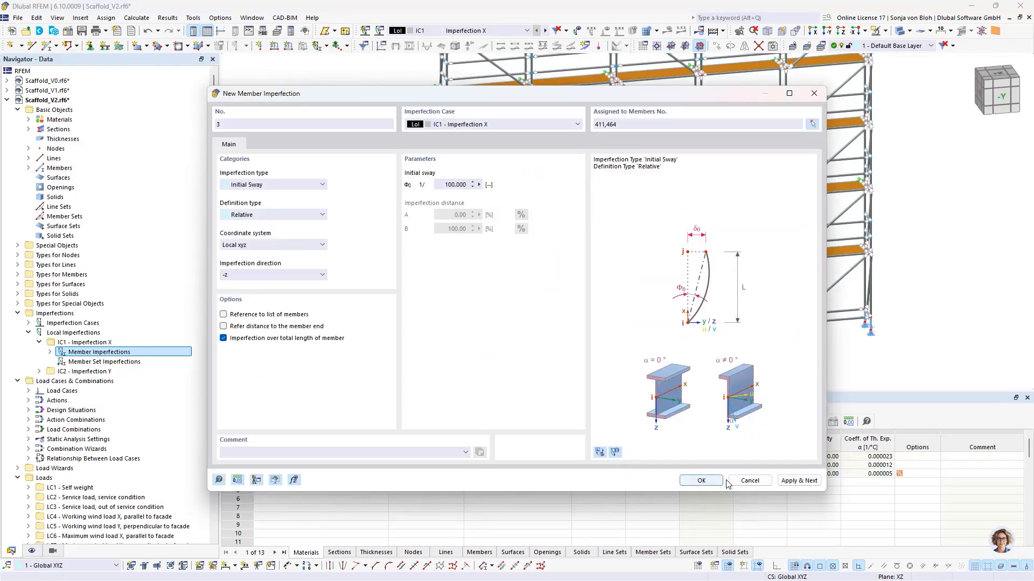
left_click(798, 481)
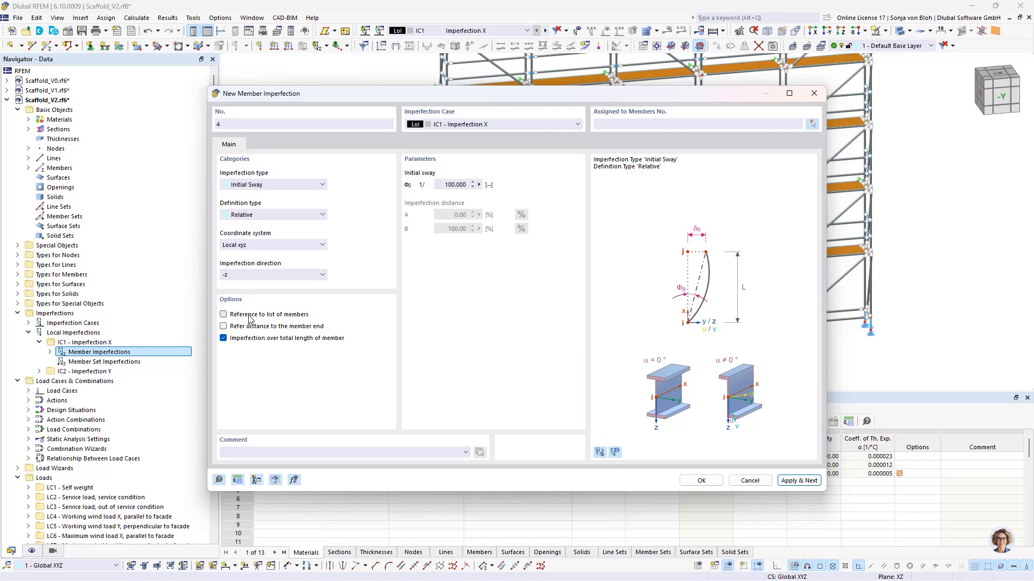
Define a manual relative initial bow of 1/150 in direction -z for members 411 and 464.
left_click(296, 184)
left_click(269, 203)
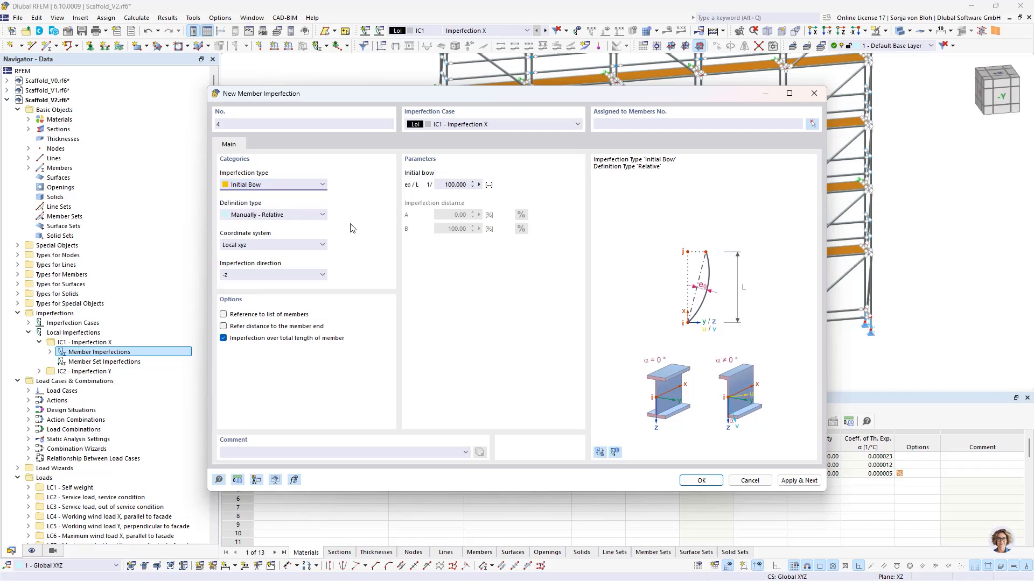
left_click_drag(436, 184, 508, 186)
type("150")
left_click(810, 124)
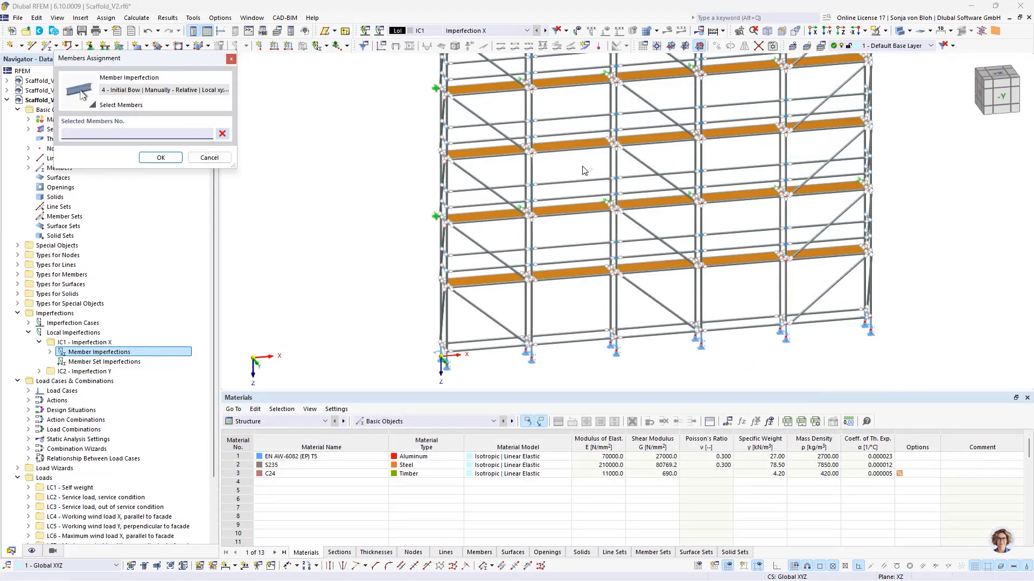
left_click(446, 112)
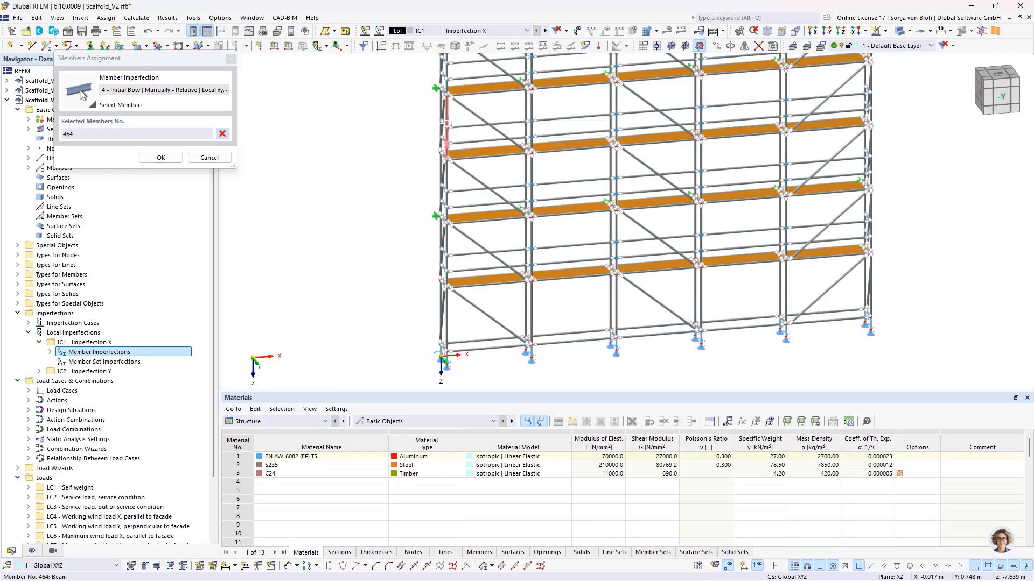
left_click(443, 237)
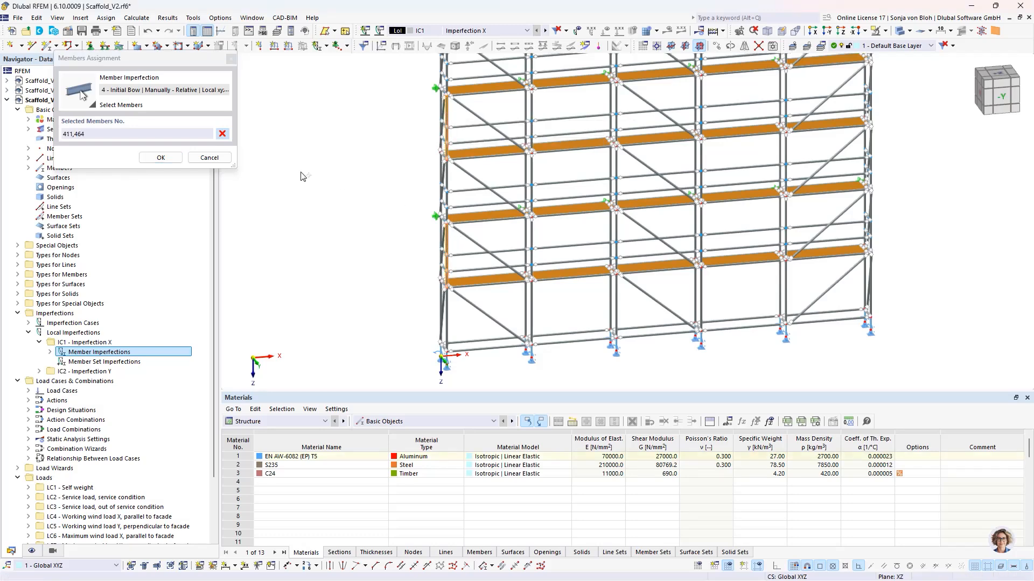
left_click(171, 158)
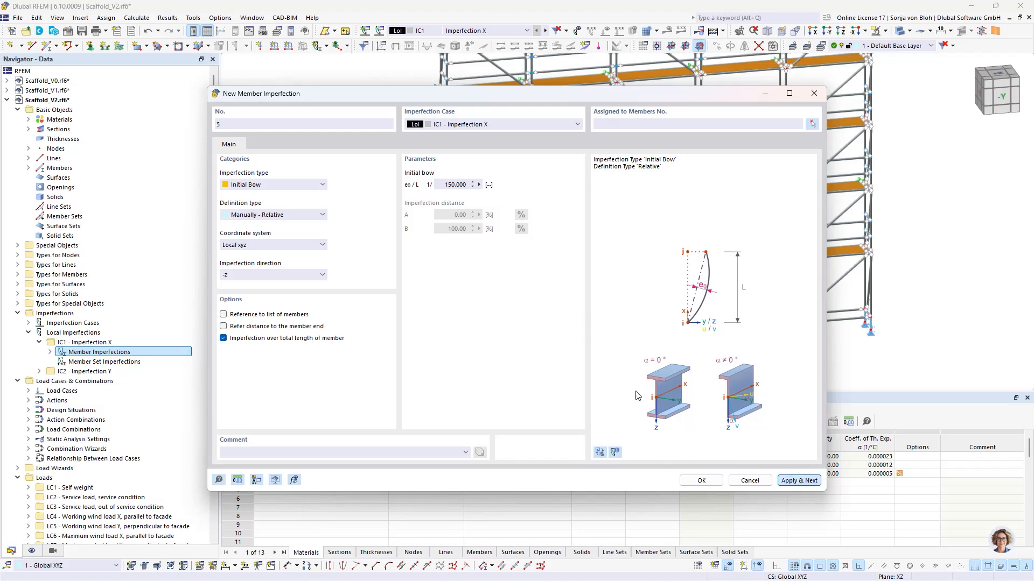
Define an initial bow of 1/150 in direction z for members 18, 442 and 485, and finish the member imperfections.
left_click(260, 275)
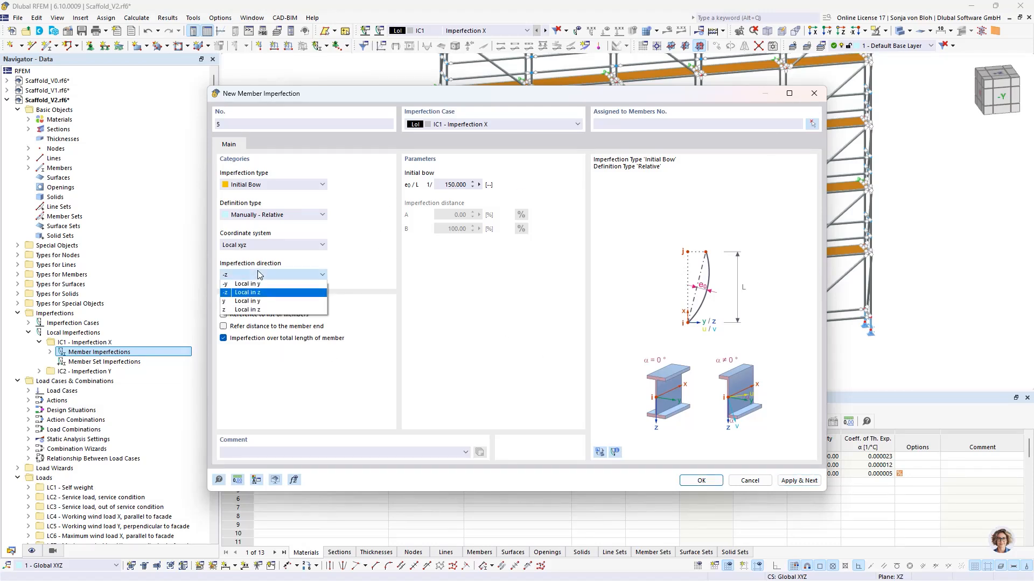
left_click(240, 310)
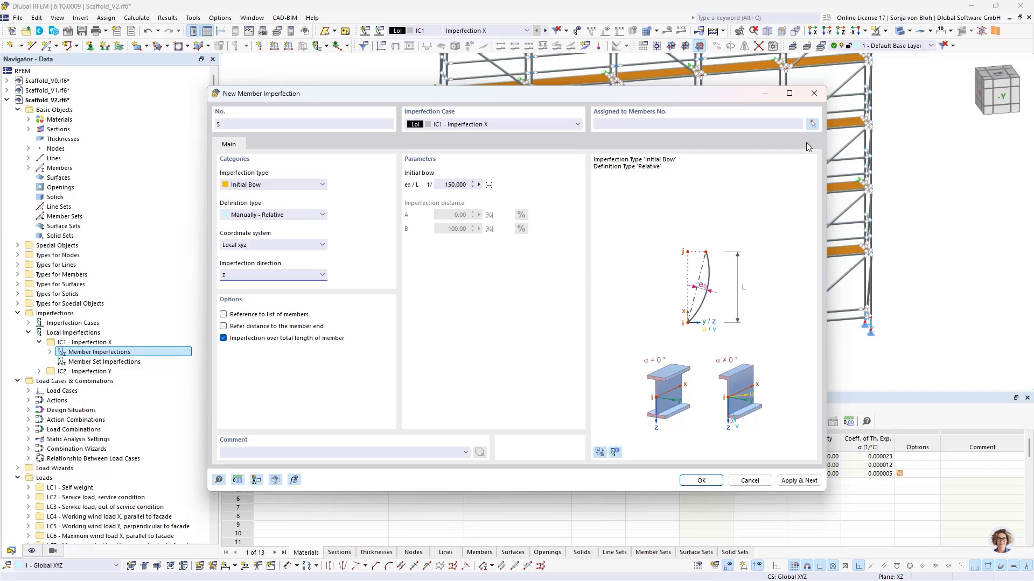
left_click(812, 124)
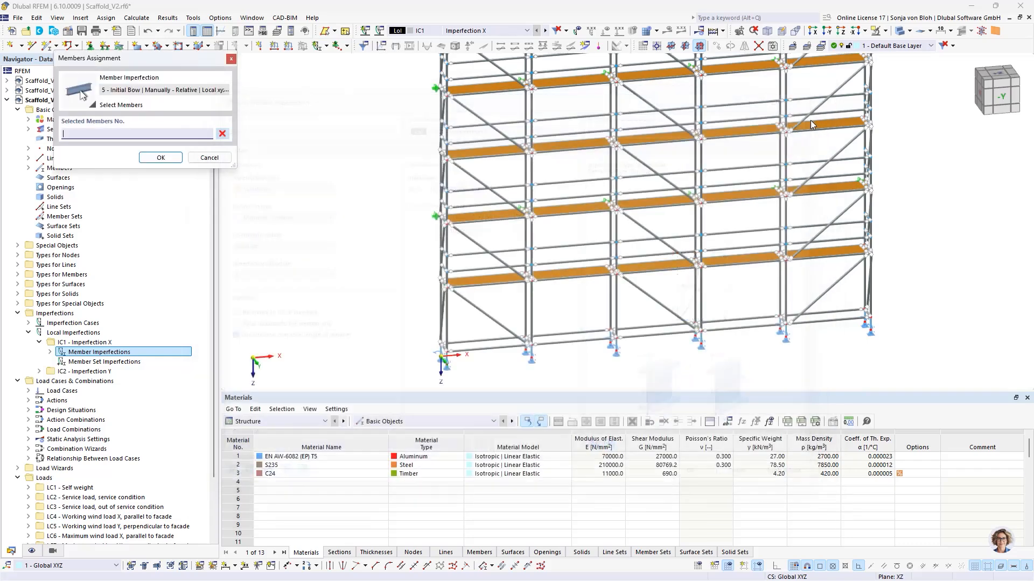
left_click(446, 315)
left_click(450, 187)
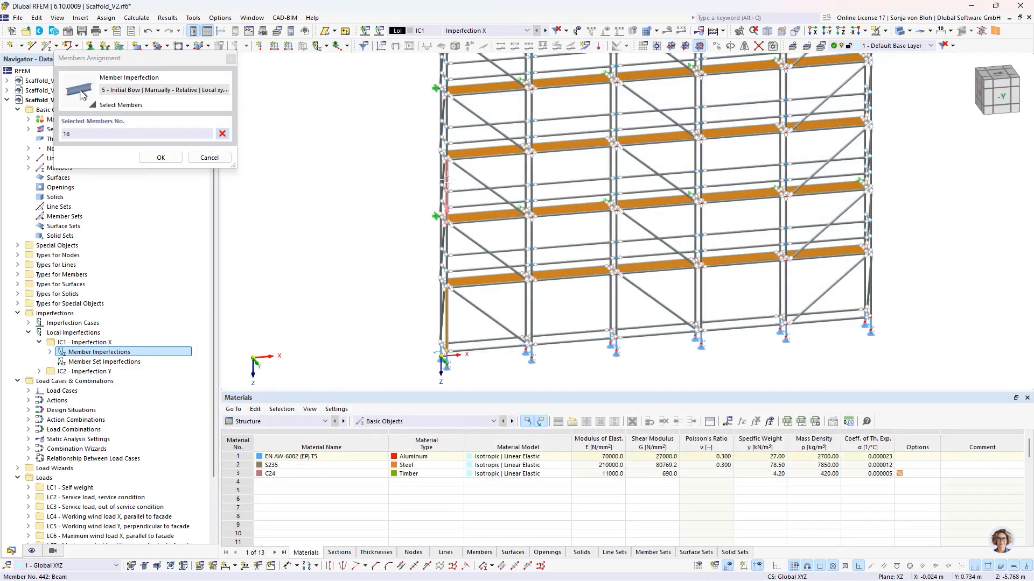
middle_click_drag(474, 154, 480, 249)
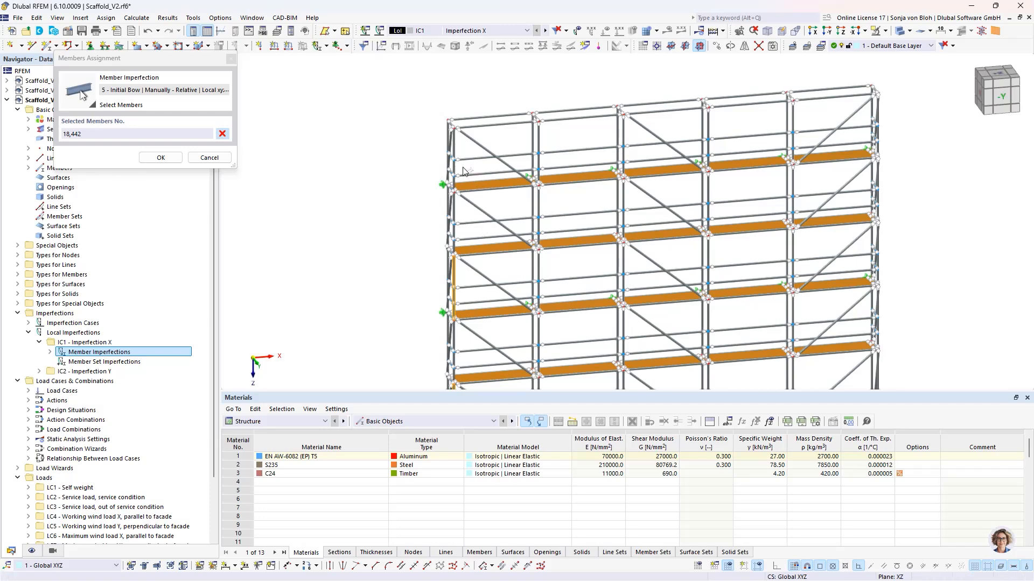
left_click(440, 143)
left_click(161, 157)
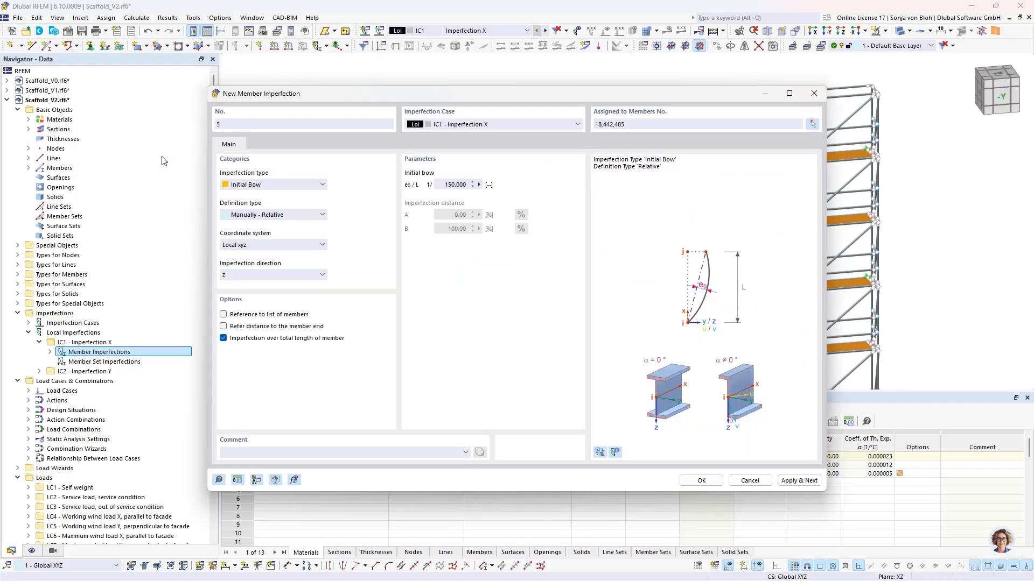
left_click(700, 480)
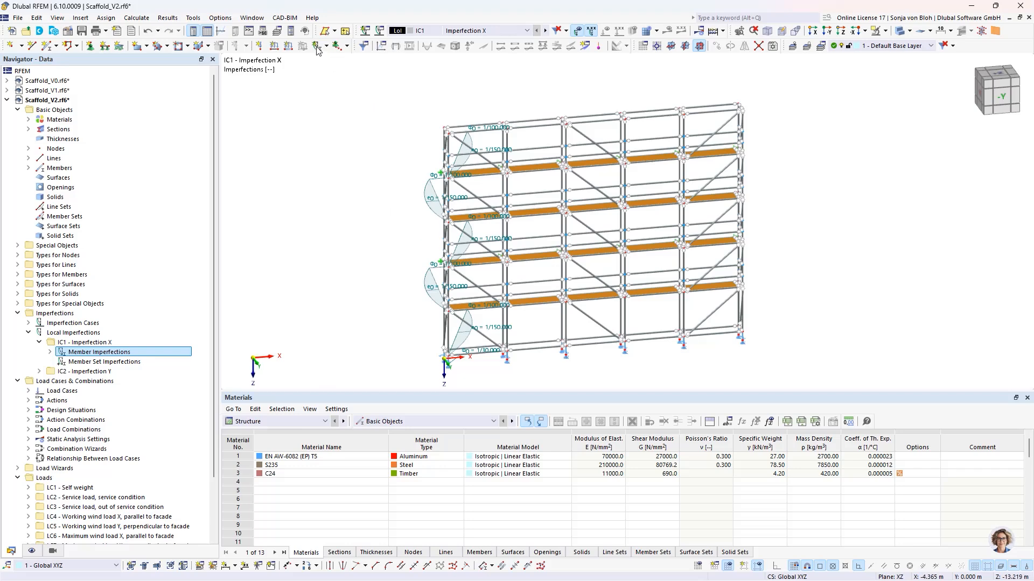
Switch to the Scaffold_V3.rf6 model and display the imperfections of IC2 - Imperfektion Y.
left_click(258, 19)
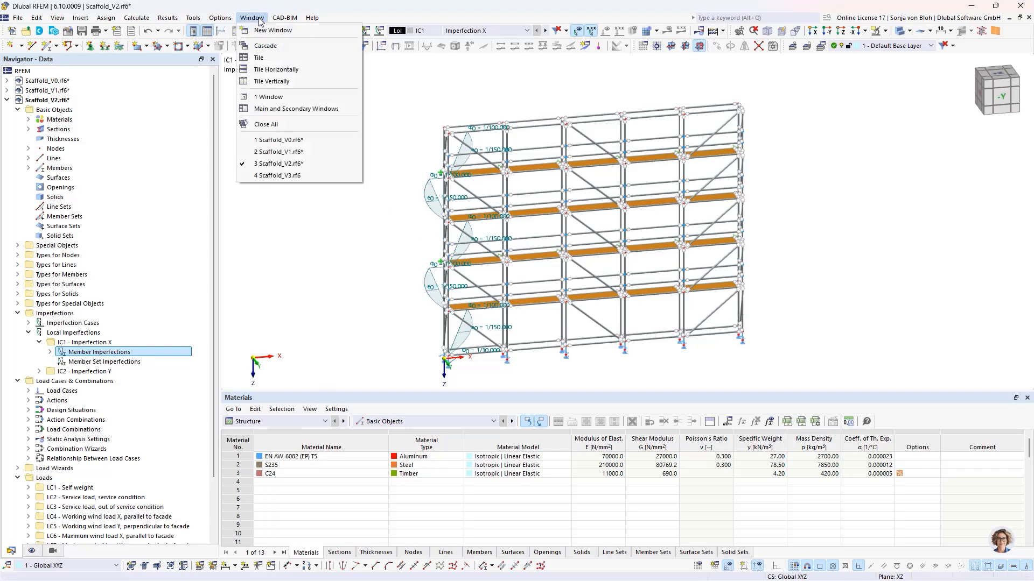
left_click(282, 176)
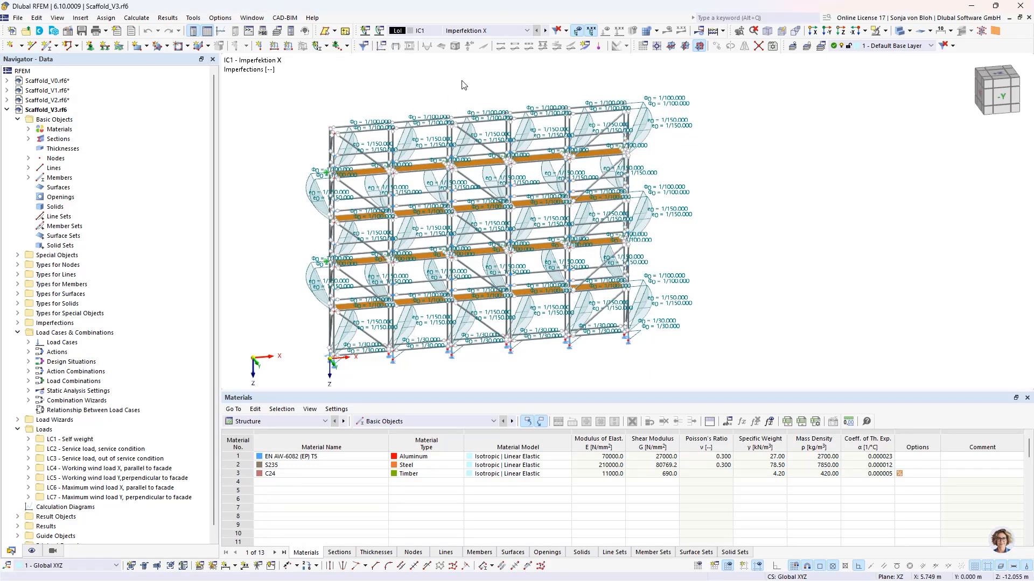
left_click(527, 31)
left_click(464, 49)
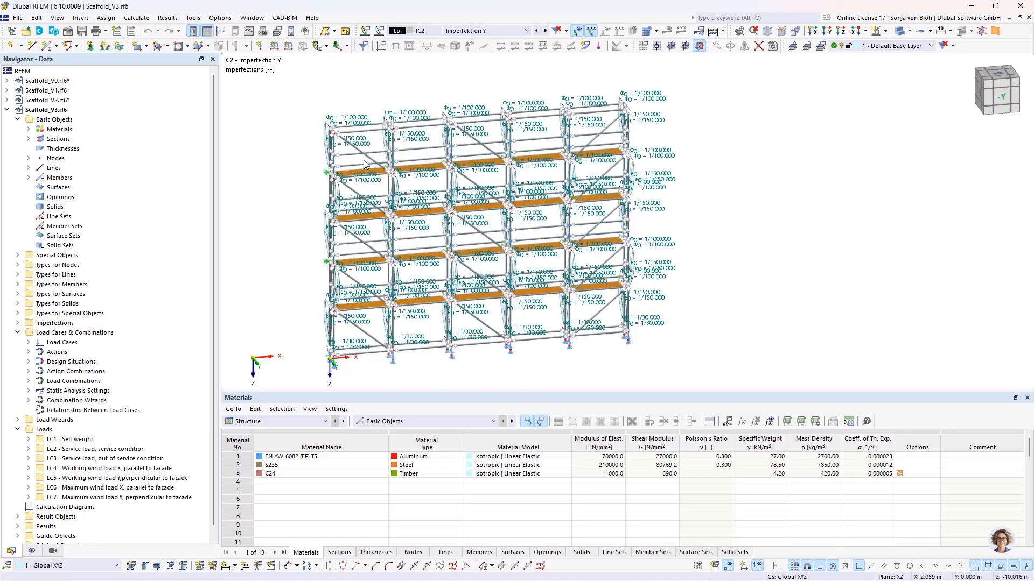
mouse_move(359, 178)
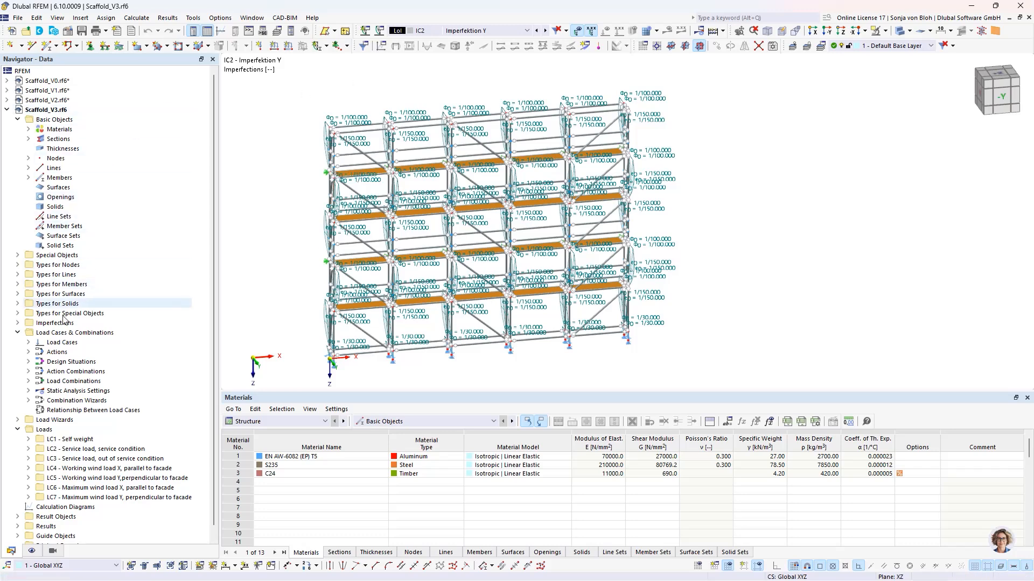
Enable user-defined action combinations in the second-order combination wizard assigned to design situation DS1.
right_click(60, 343)
left_click(101, 353)
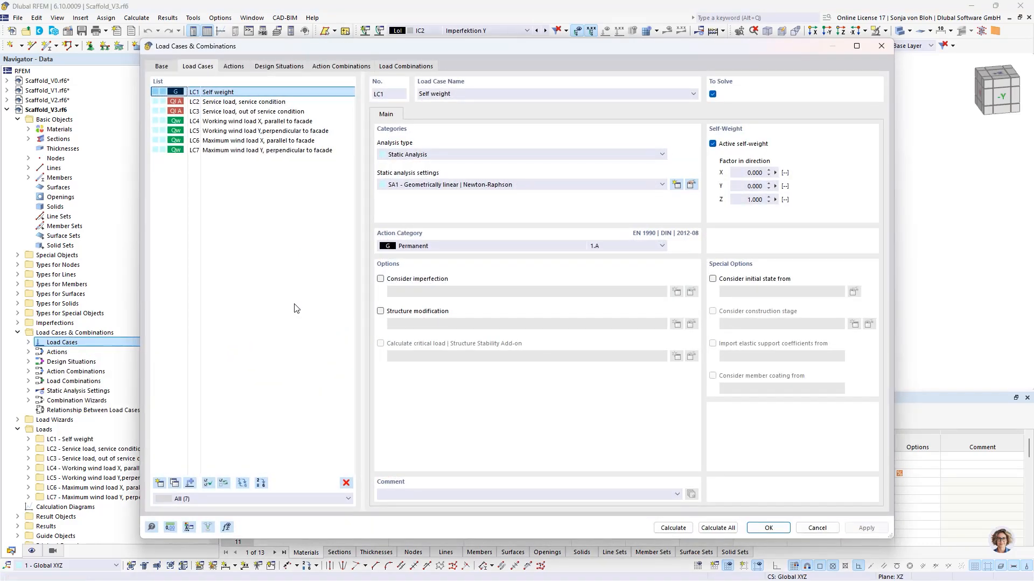
left_click(269, 67)
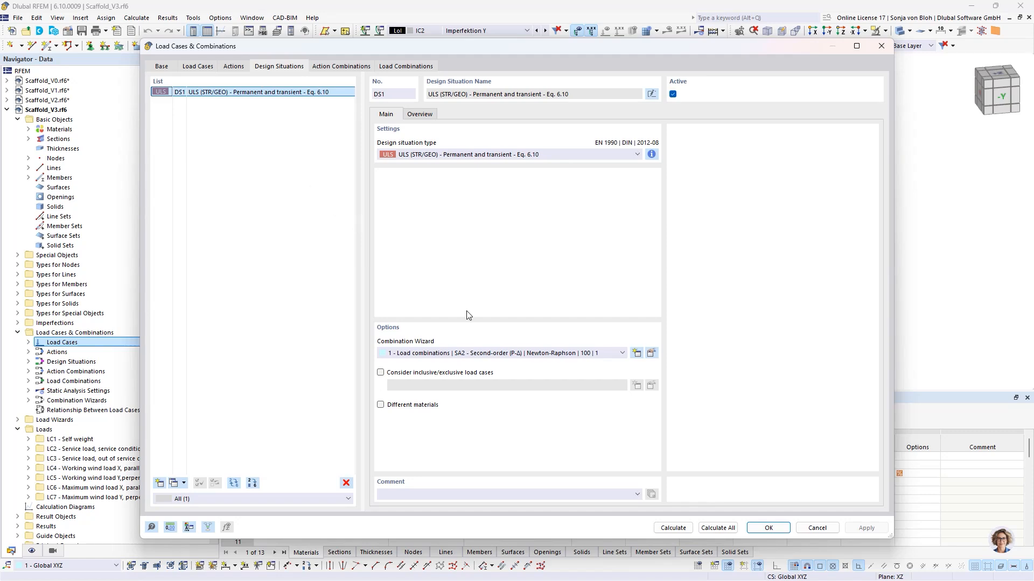
left_click(651, 353)
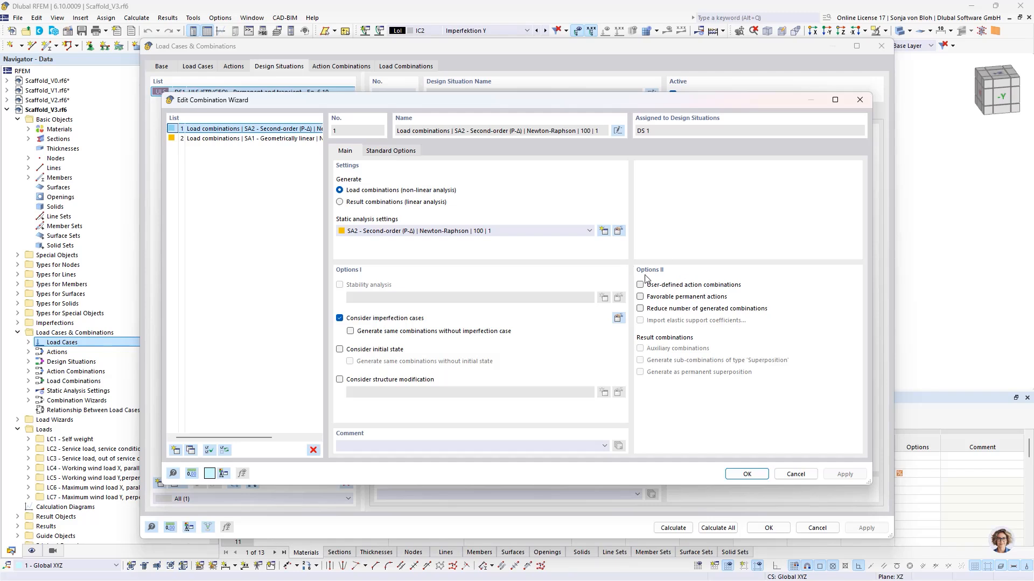
left_click(640, 285)
left_click(738, 473)
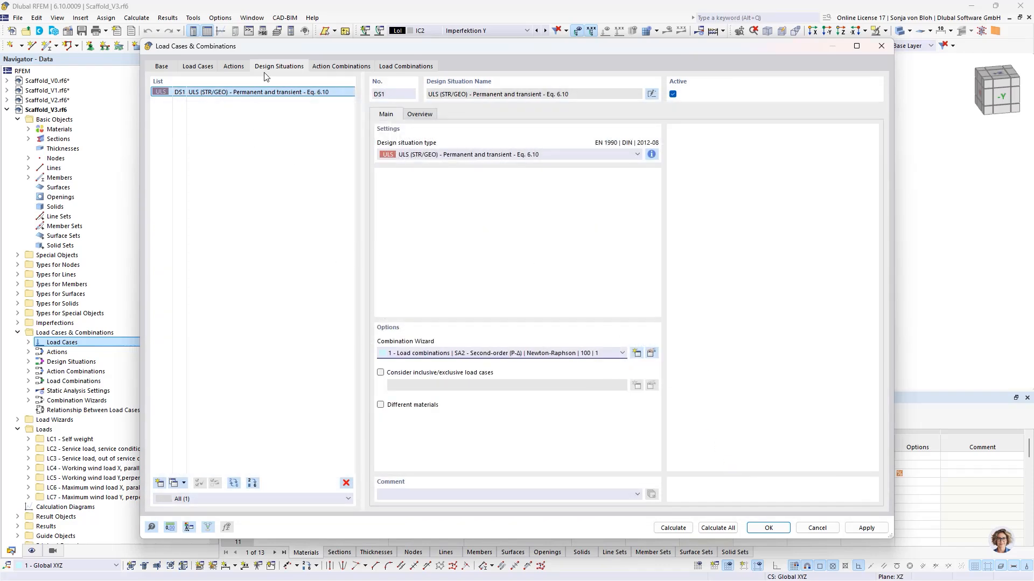
Create an action combination for DS1 that assigns permanent, wind and imposed load actions A4, A5 and A6, each with factor 1.50.
left_click(343, 67)
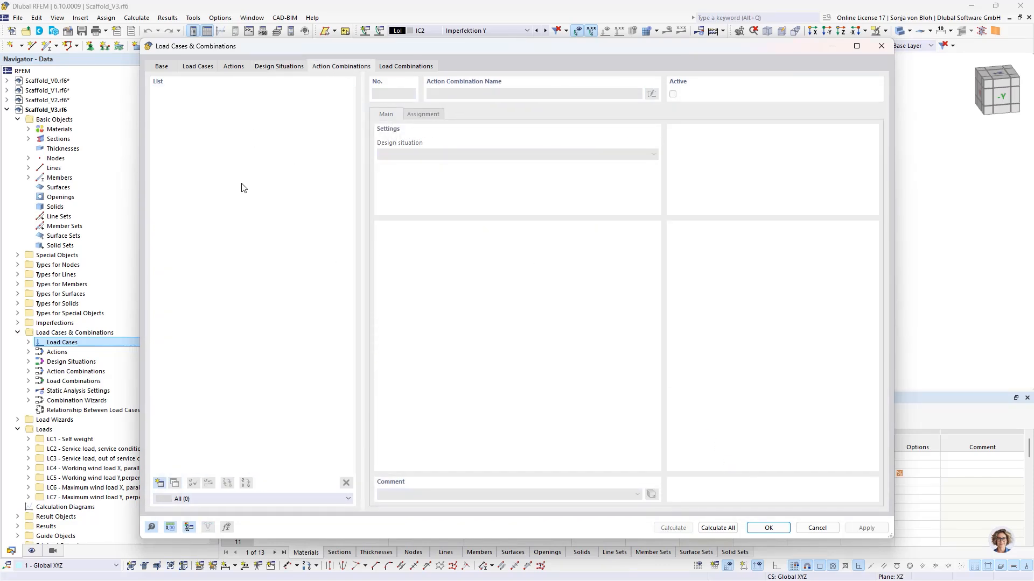
left_click(159, 483)
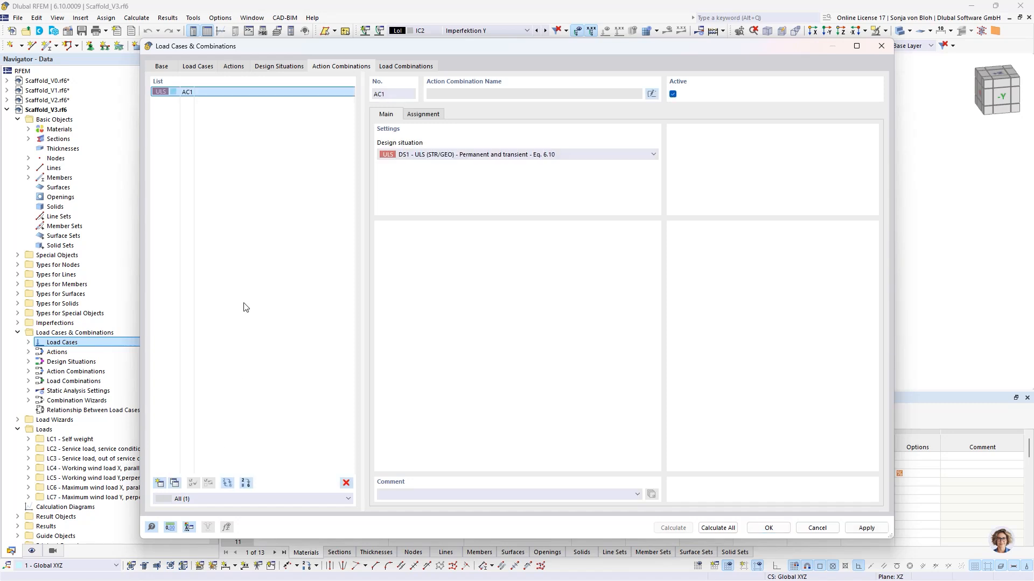
left_click(423, 115)
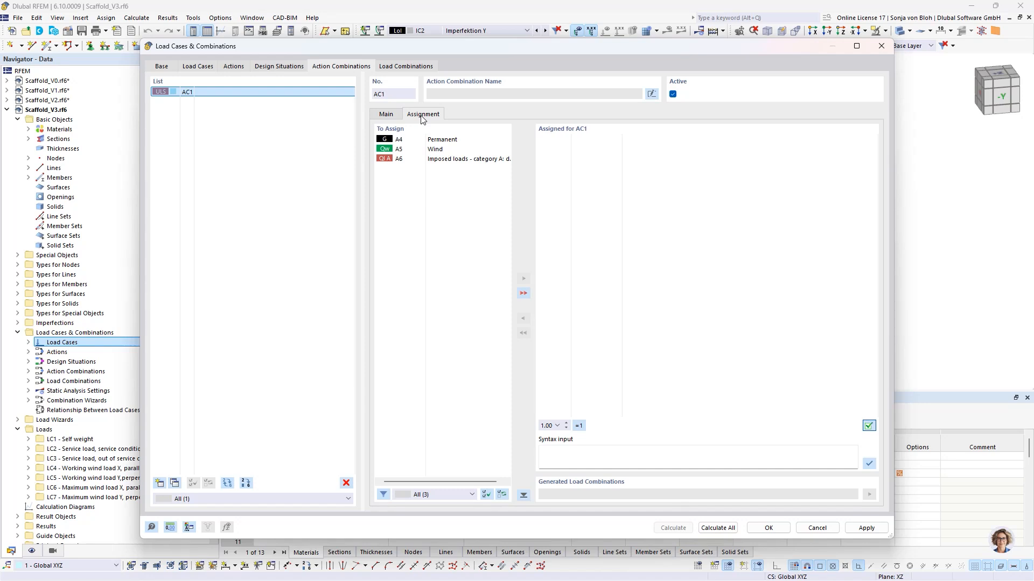
left_click(439, 139)
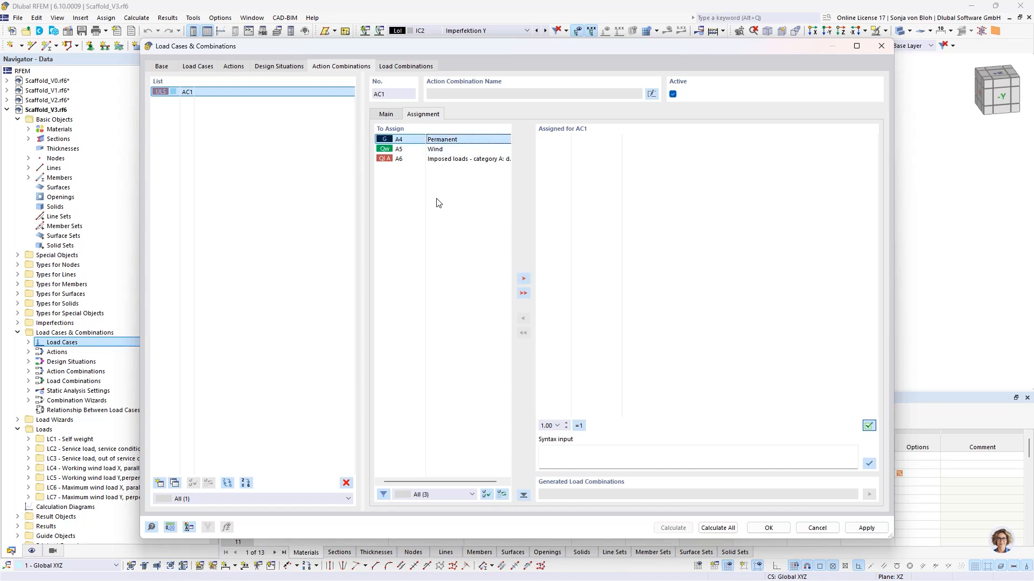
left_click(450, 160, "shift")
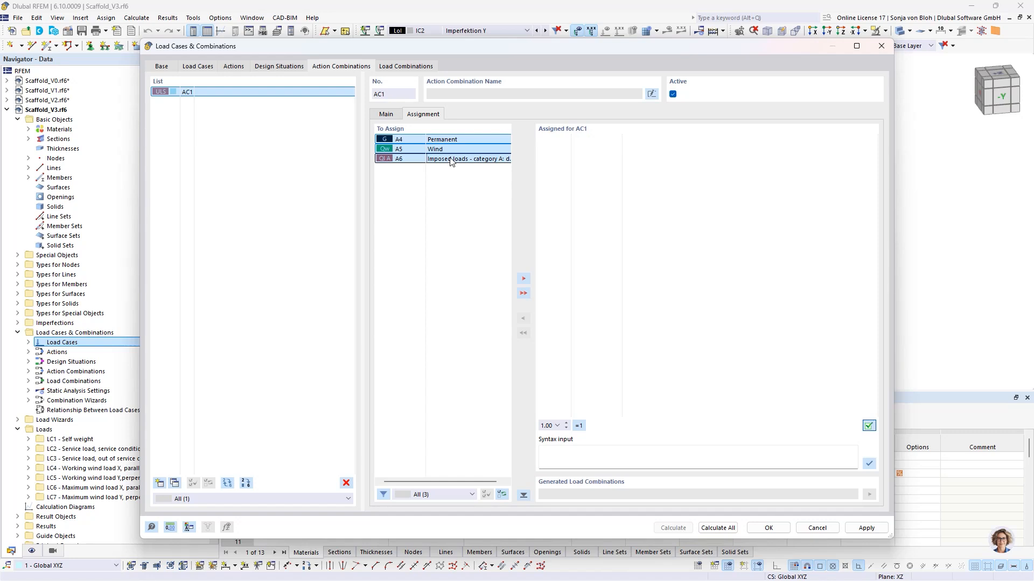
left_click(556, 427)
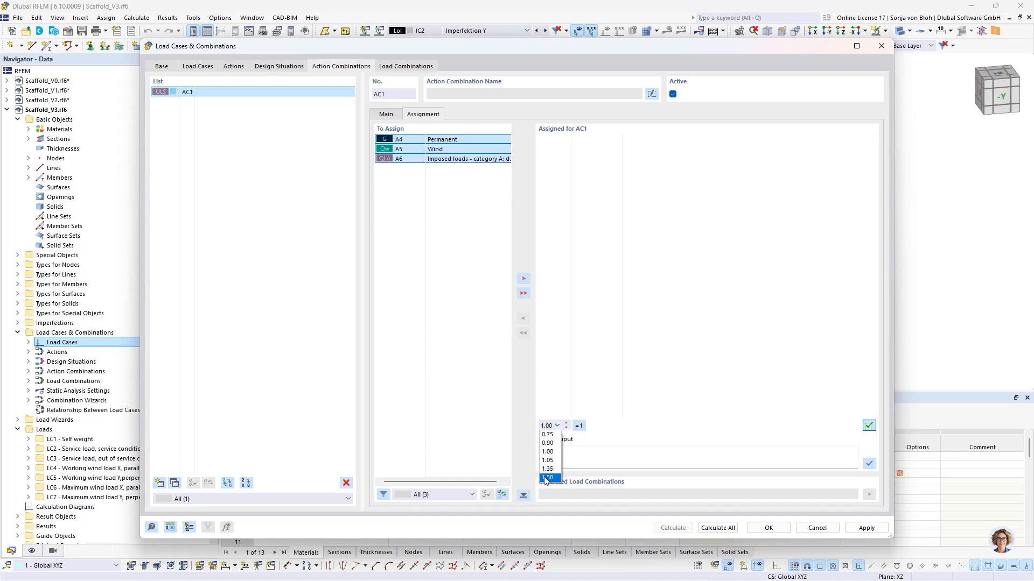
left_click(546, 478)
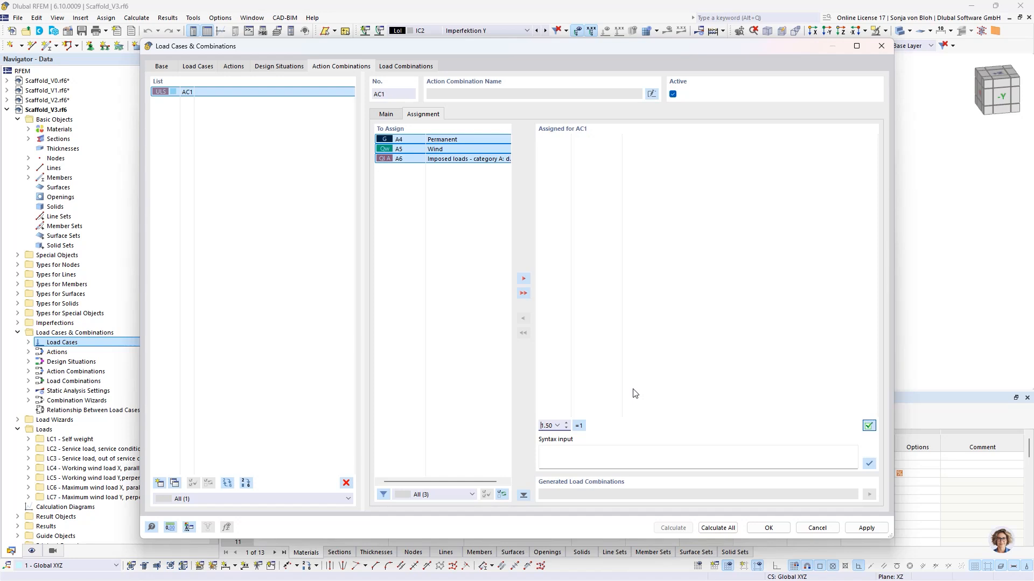
left_click(523, 293)
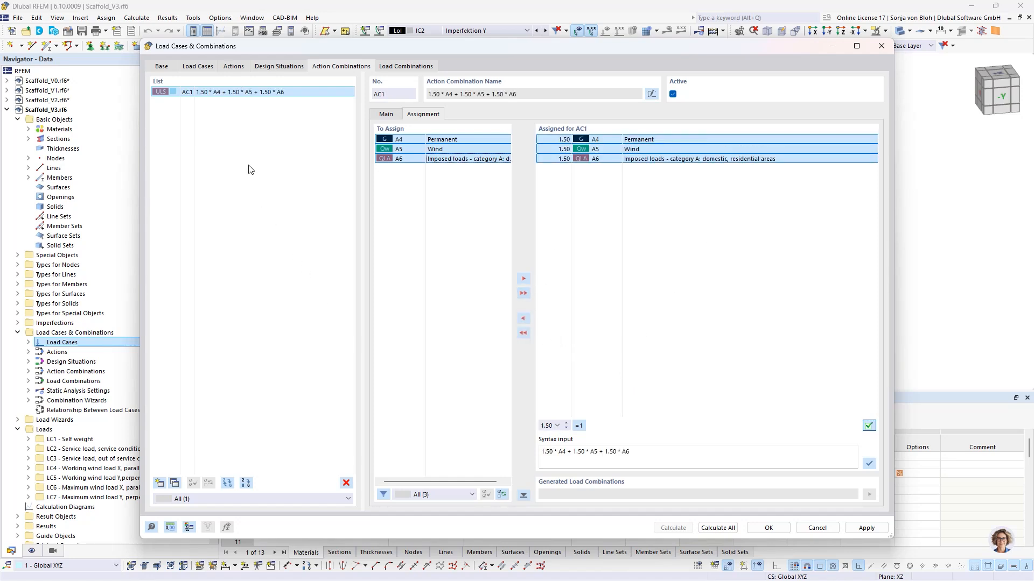
Set the action type of imposed loads action A6 to Alternatively and check the wind action's type.
left_click(231, 66)
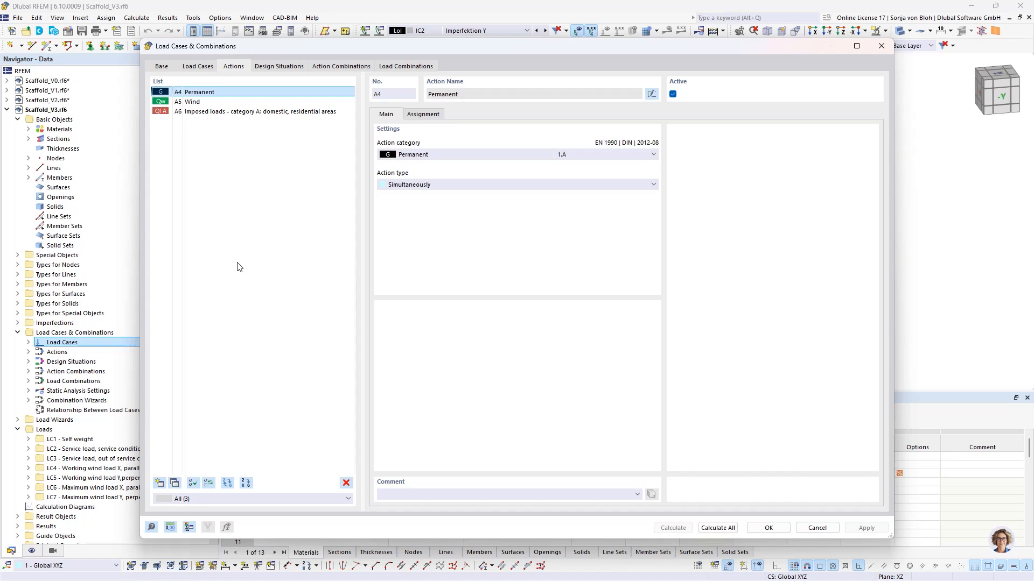
left_click(212, 113)
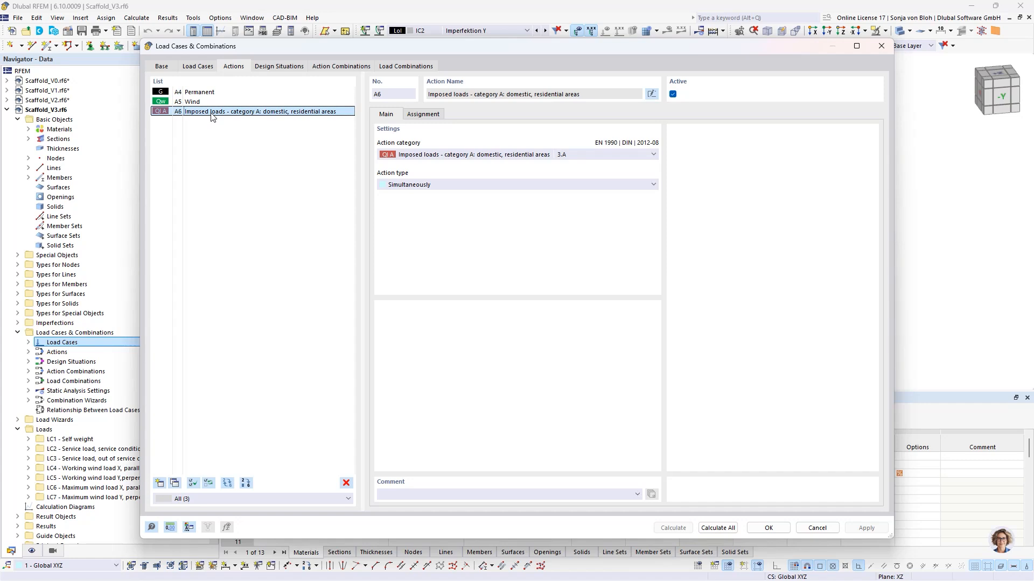
left_click(432, 184)
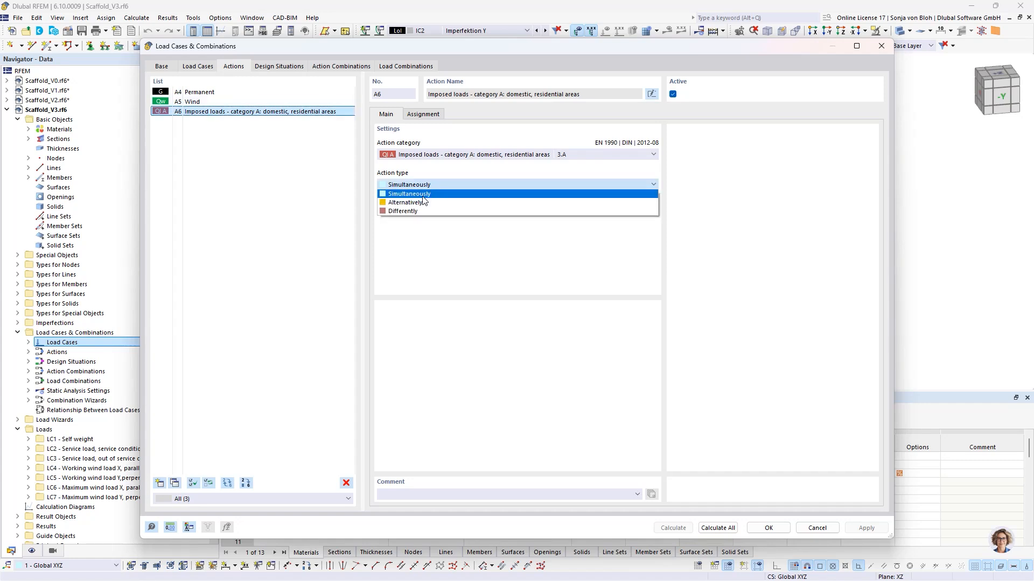
left_click(423, 203)
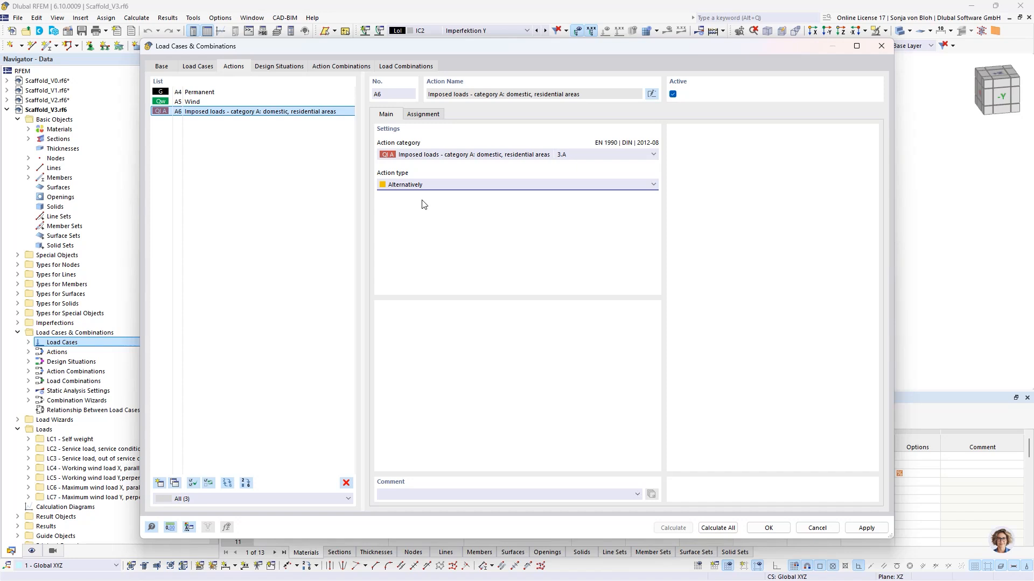
left_click(191, 104)
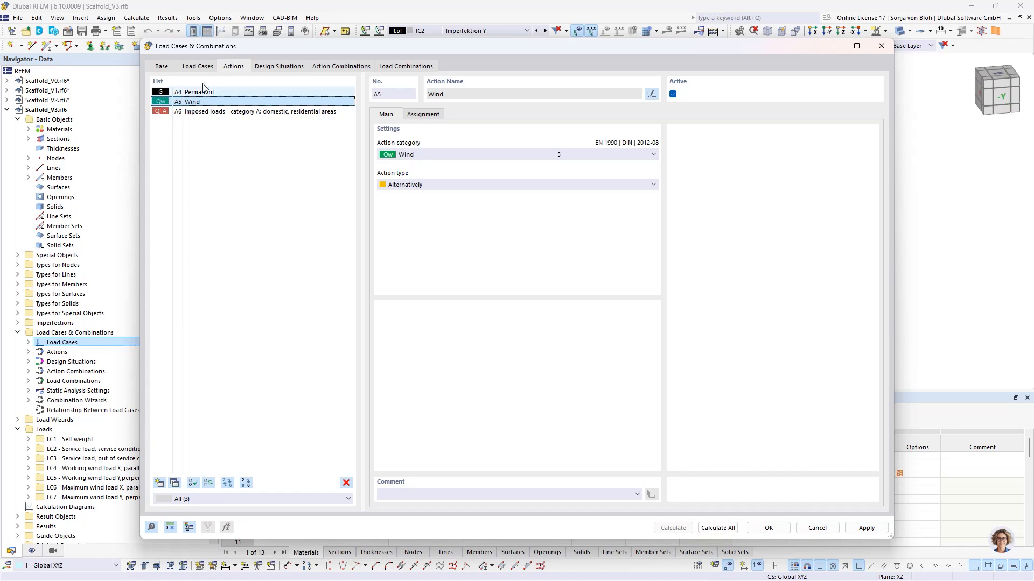
Enable inclusive/exclusive load cases for design situation DS1 and start a new relationship between load cases.
left_click(296, 68)
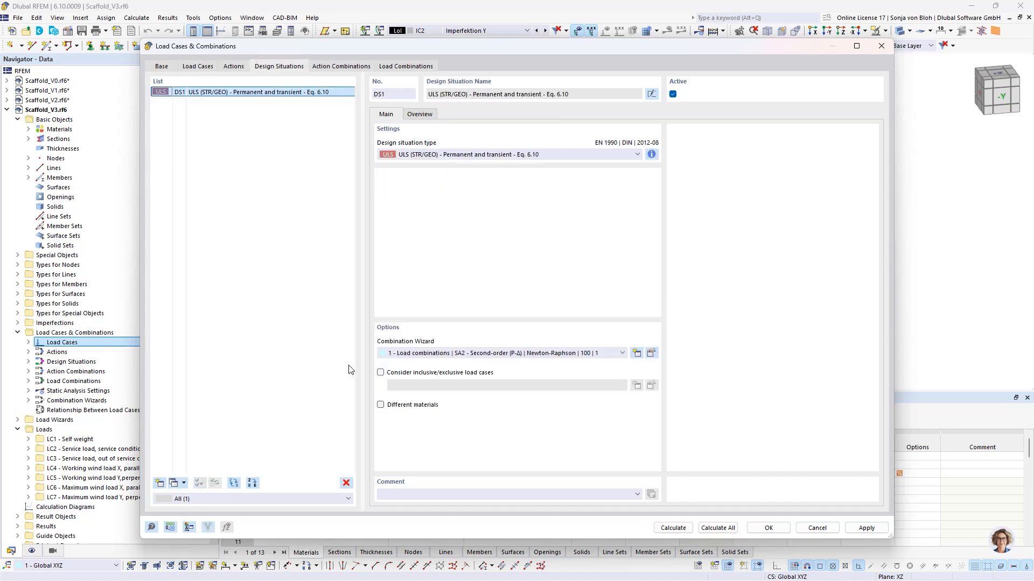
left_click(380, 372)
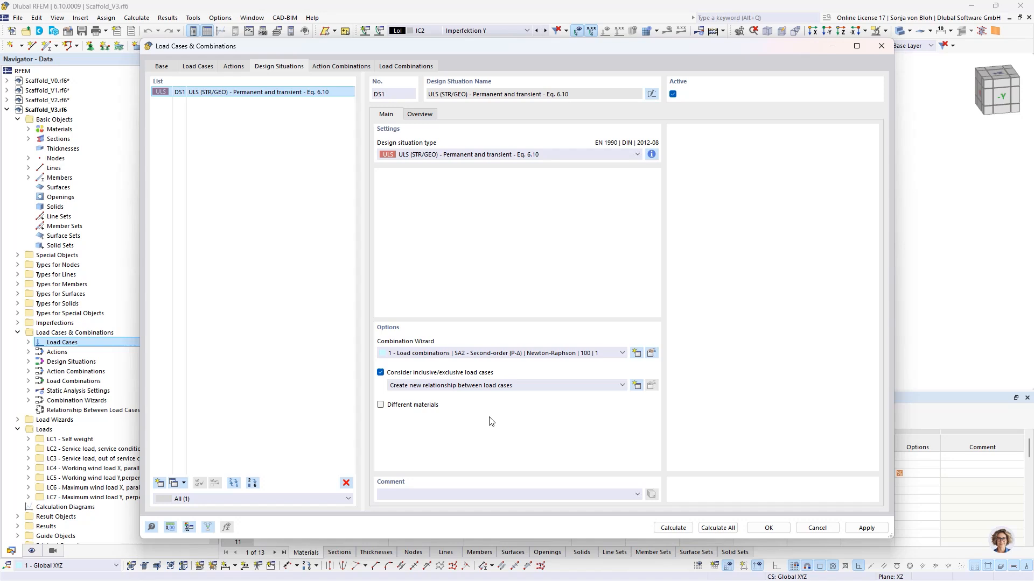
left_click(636, 385)
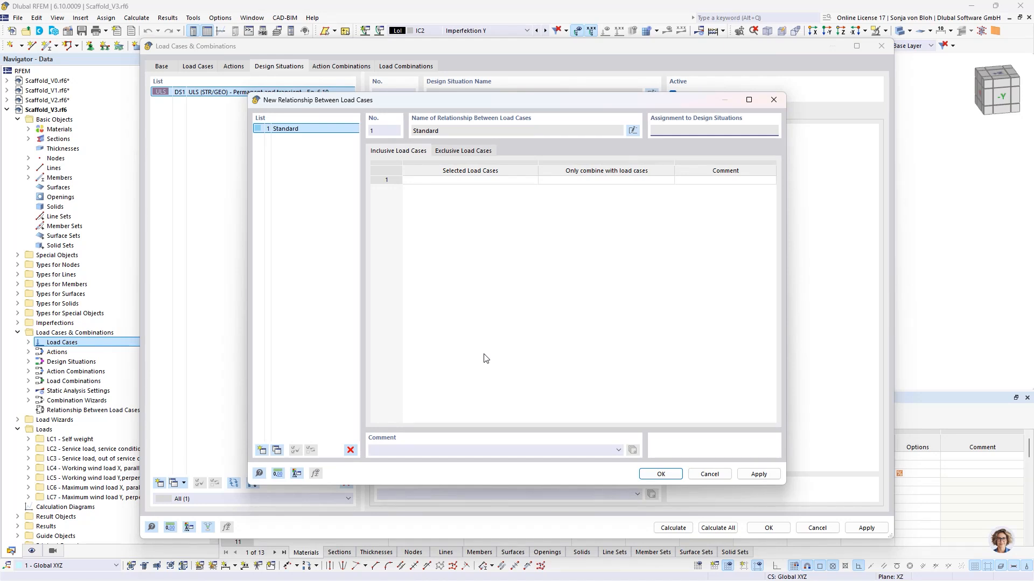
Define an exclusive relationship so that service load case LC2 is not combined with maximum wind load cases LC6 and LC7.
left_click(465, 151)
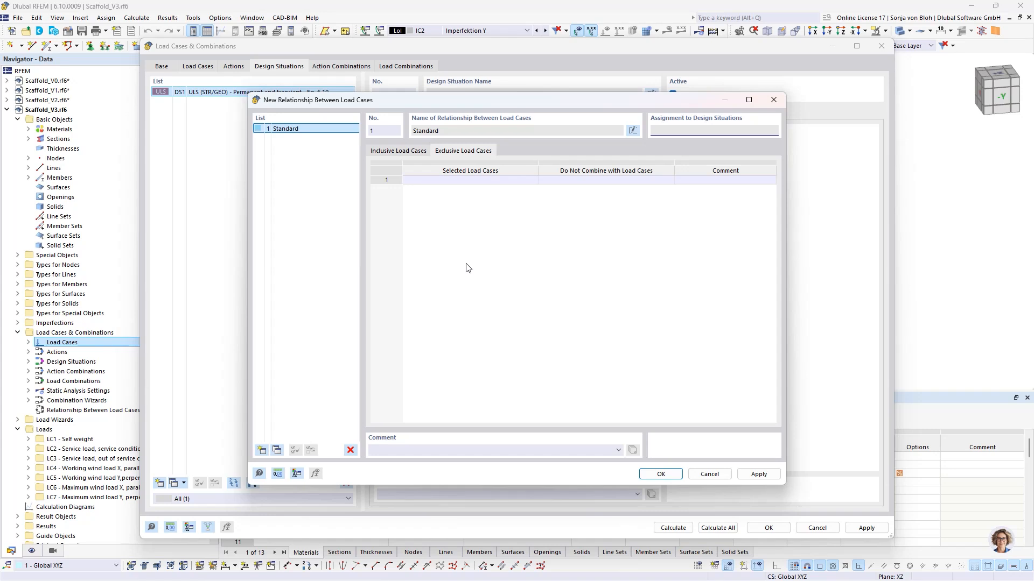
left_click(464, 181)
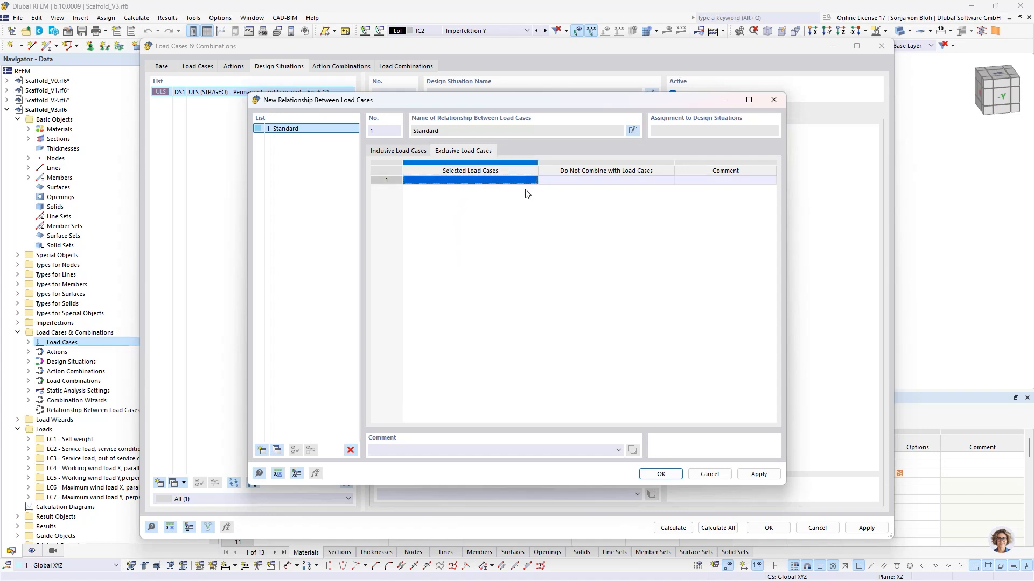
left_click(532, 181)
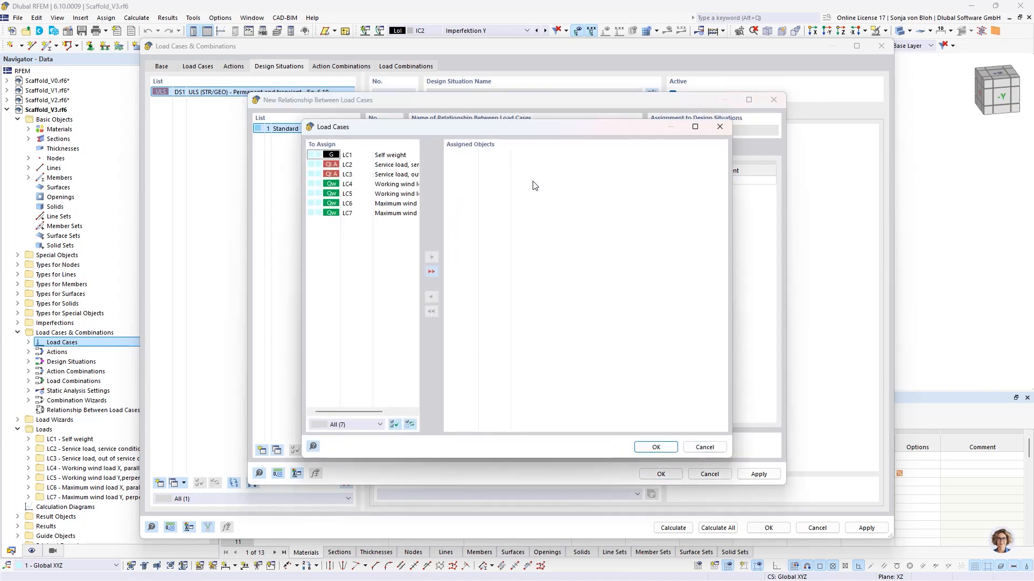
double_click(374, 165)
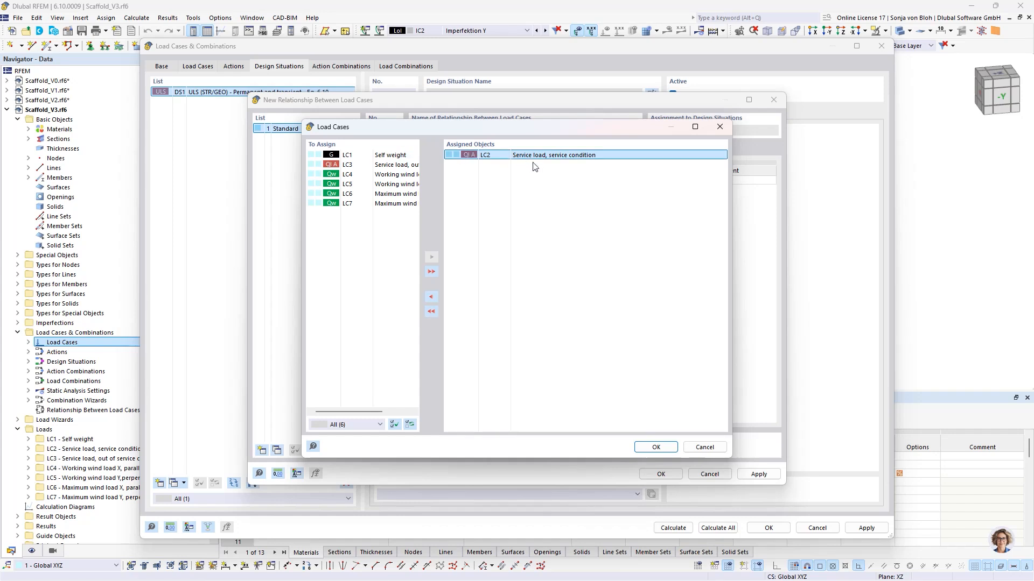
left_click(655, 448)
left_click(560, 180)
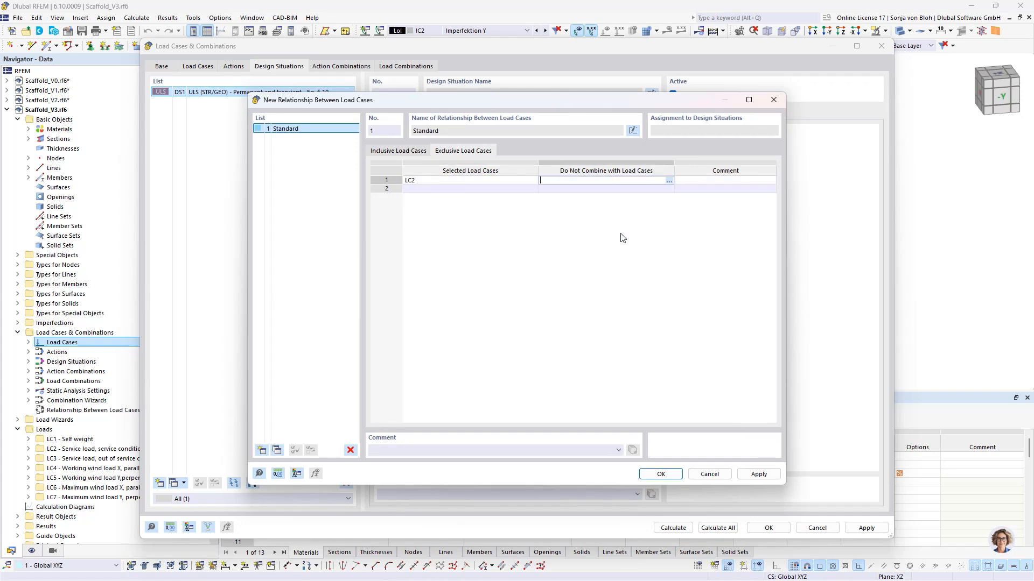
left_click(669, 180)
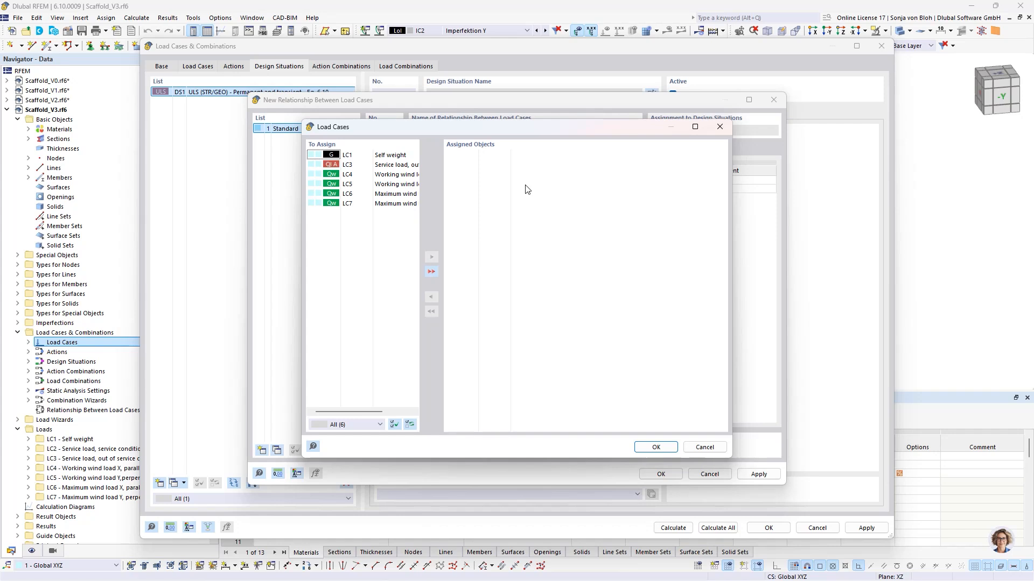
double_click(347, 194)
double_click(348, 194)
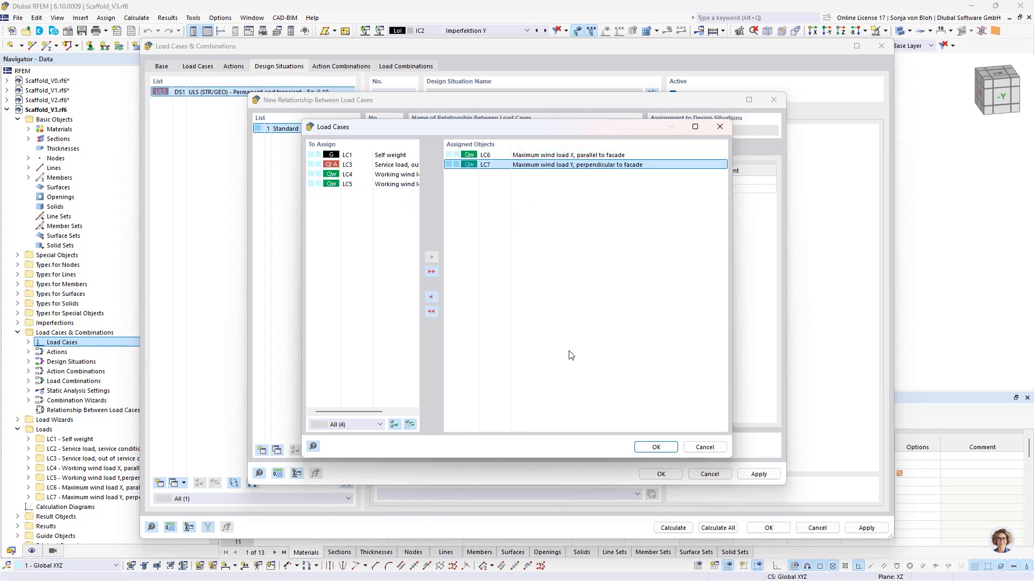
left_click(655, 447)
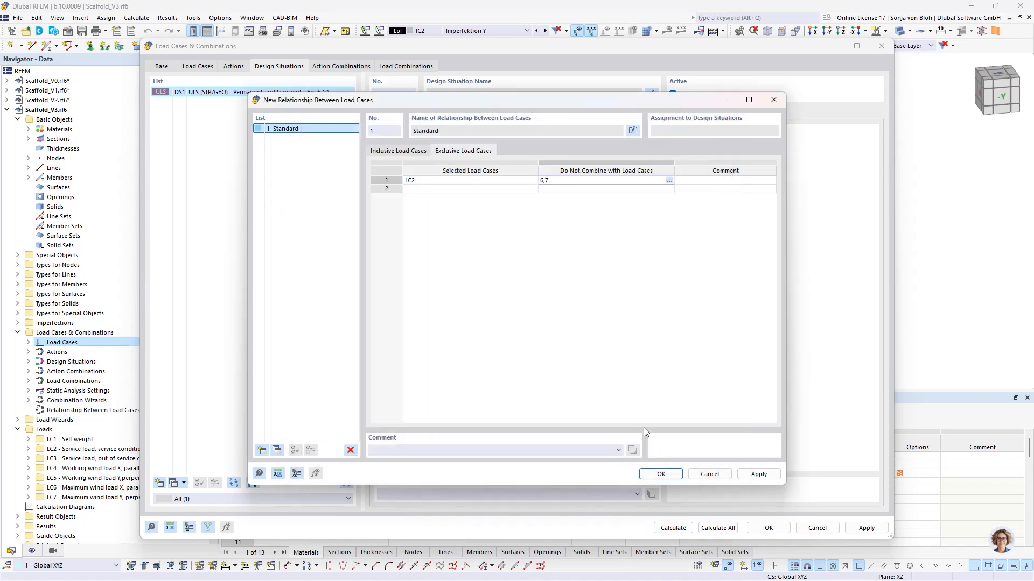
Exclude out-of-service load case LC3 from combining with working wind load cases LC4 and LC5, and accept the relationship.
left_click(419, 191)
left_click(533, 190)
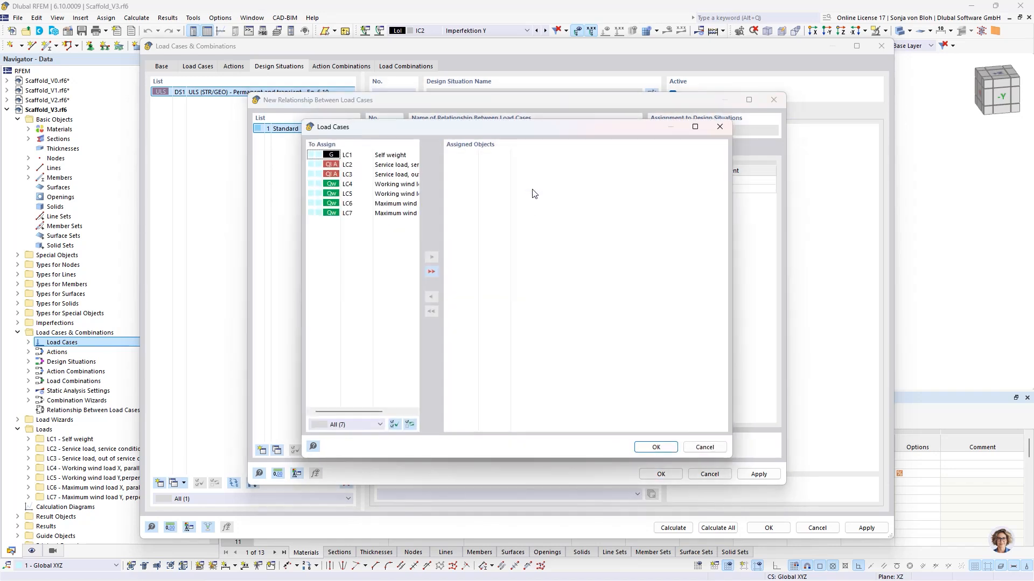
double_click(381, 175)
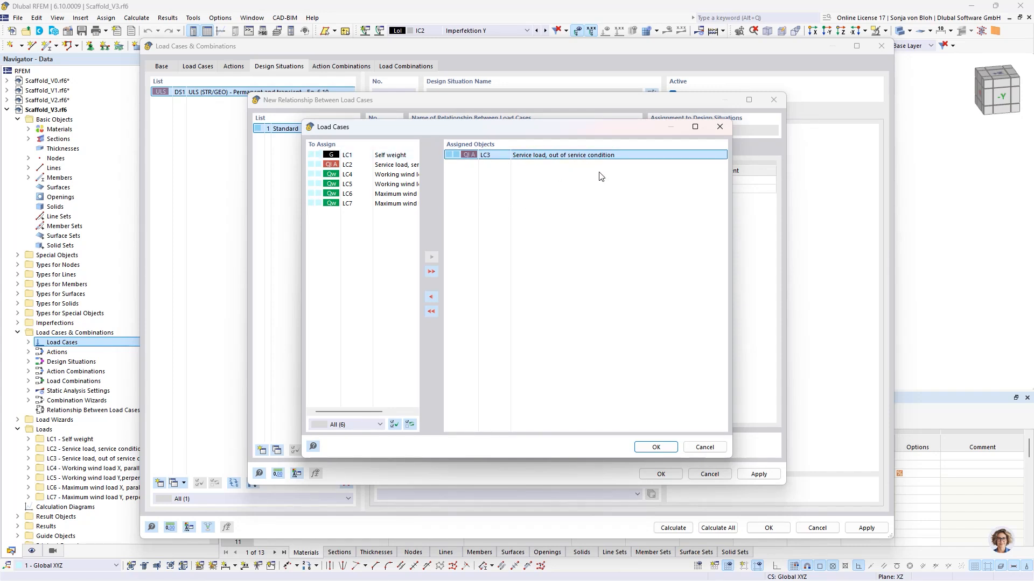
left_click(657, 447)
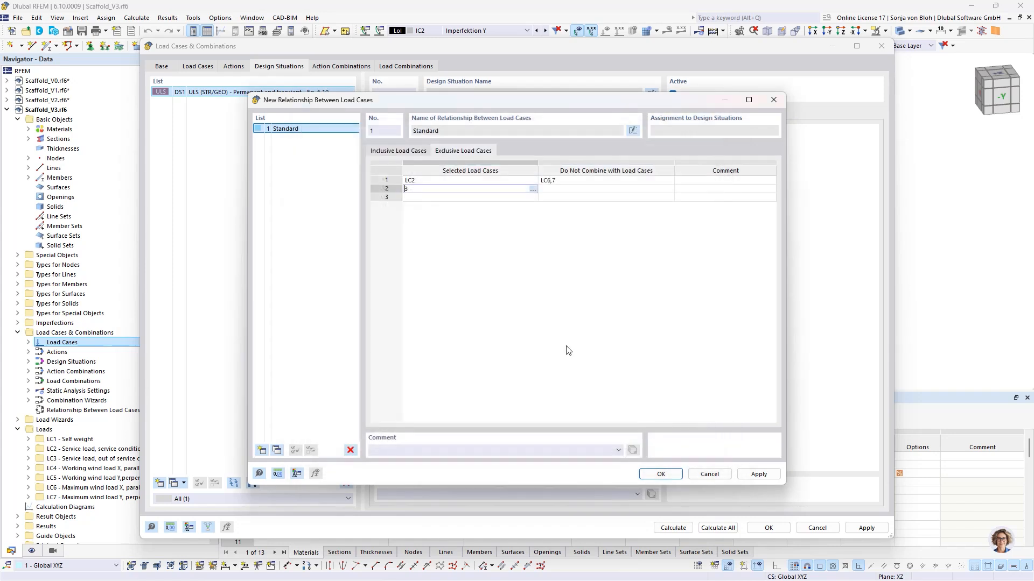
left_click(563, 190)
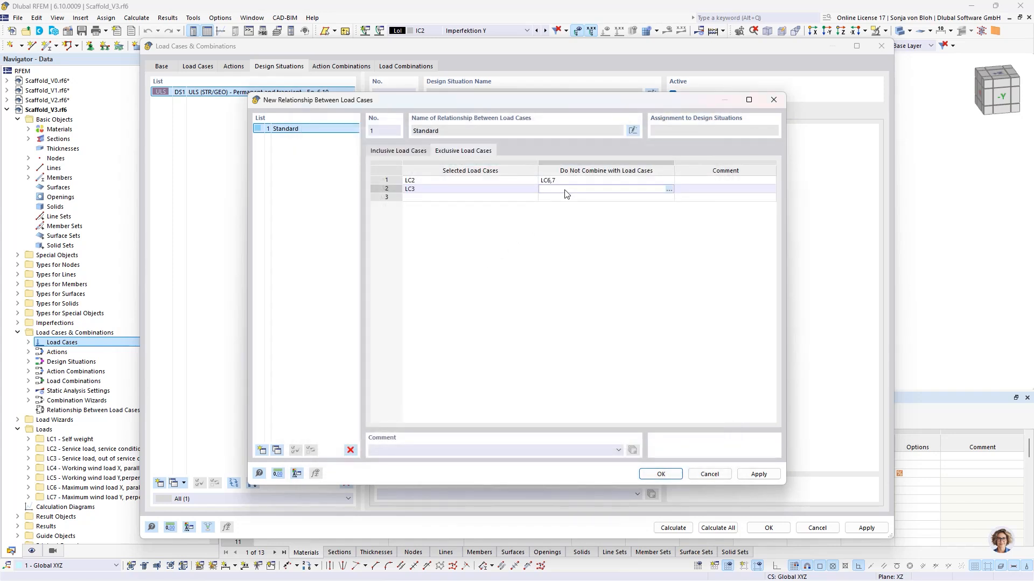
left_click(669, 190)
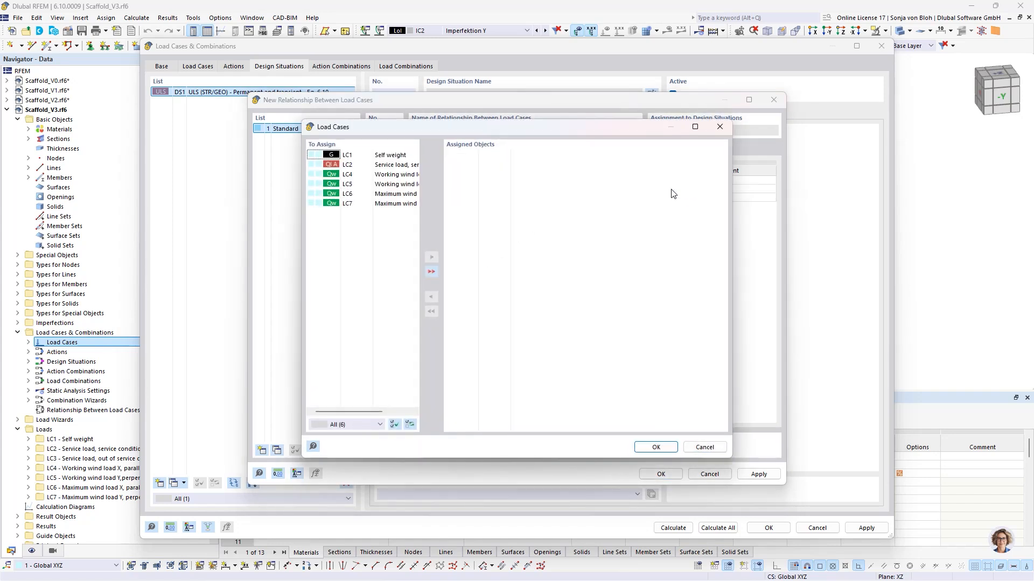
double_click(360, 174)
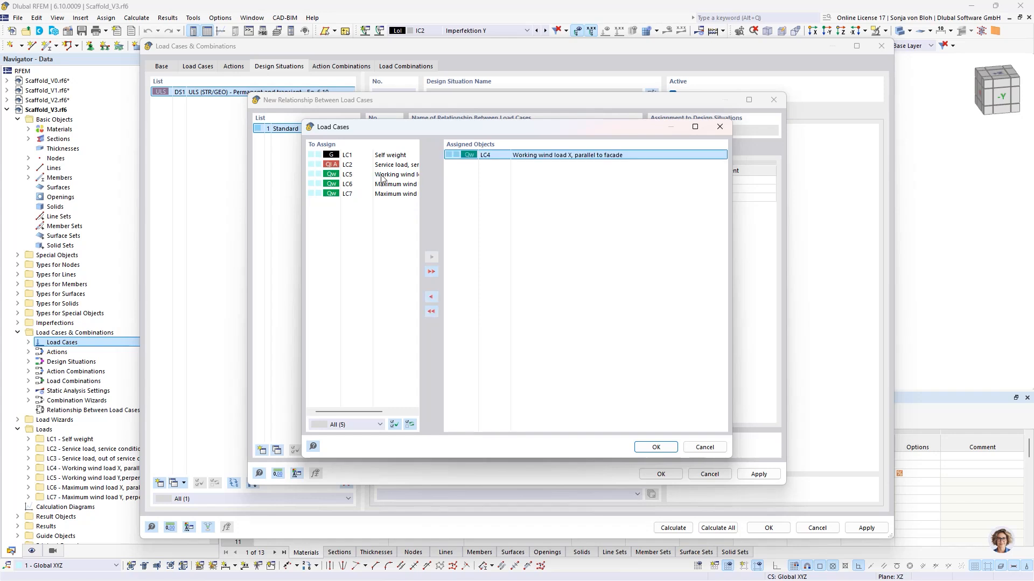
double_click(360, 174)
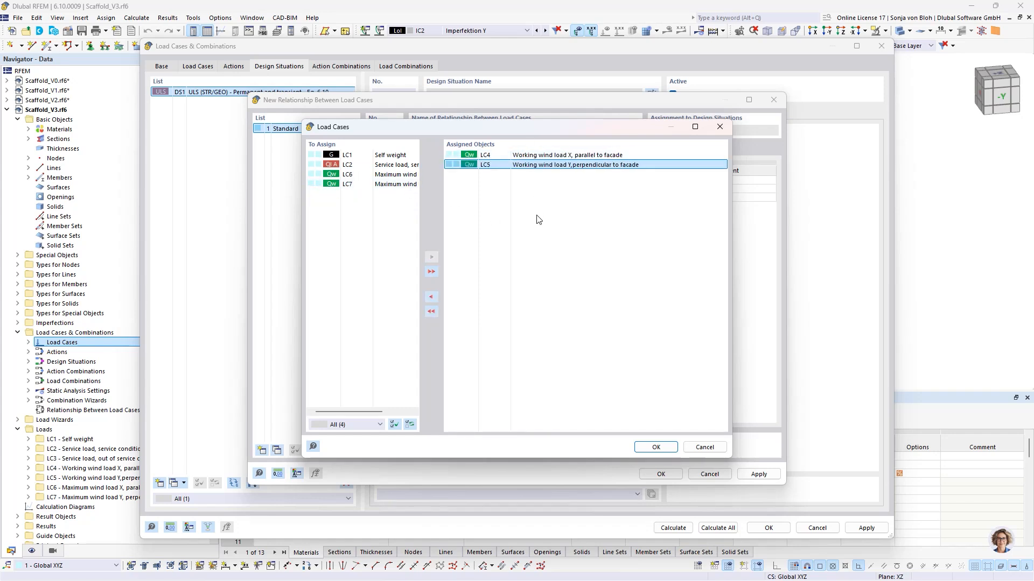
left_click(655, 448)
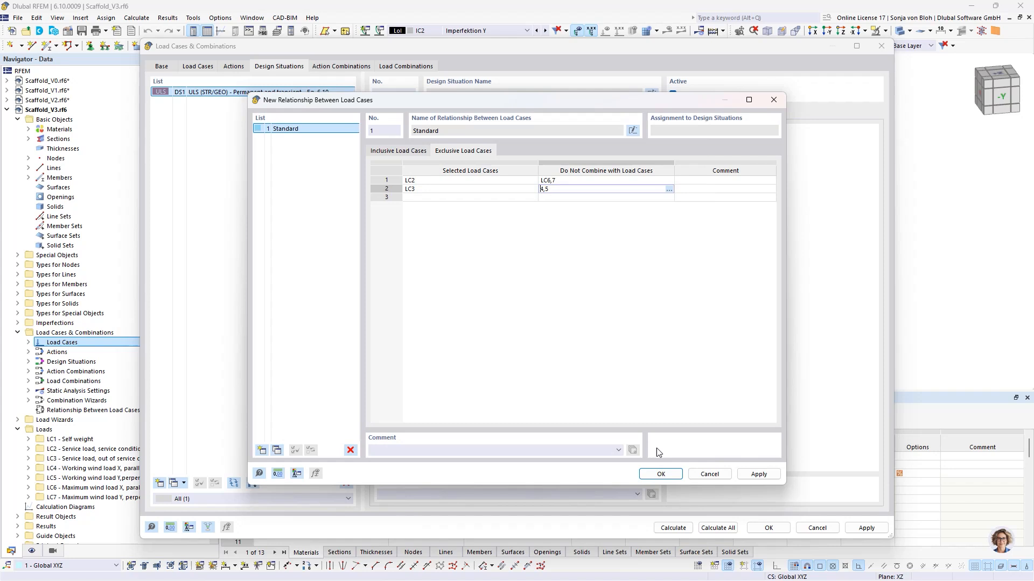
left_click(657, 474)
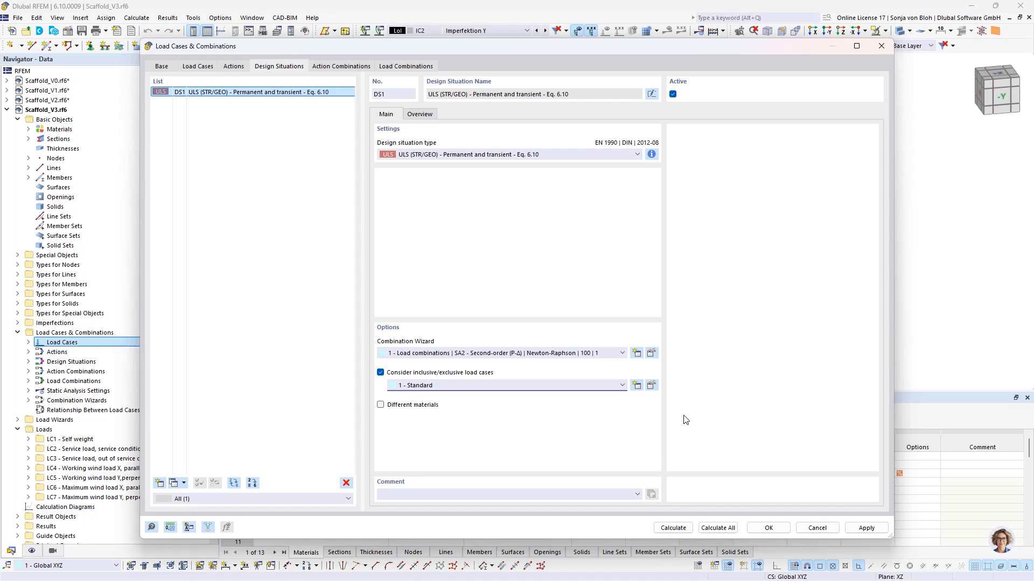
Consider Structure Modification 1 in DS1's combination wizard and stop assigning imperfection cases IC1 and IC2 to all load combinations without an assigned case.
left_click(651, 353)
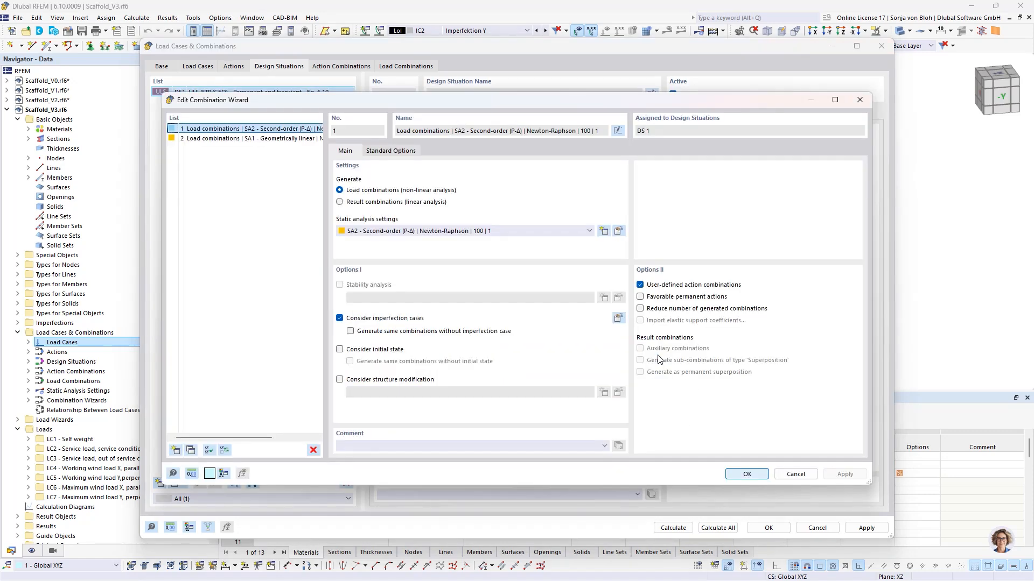
left_click(339, 380)
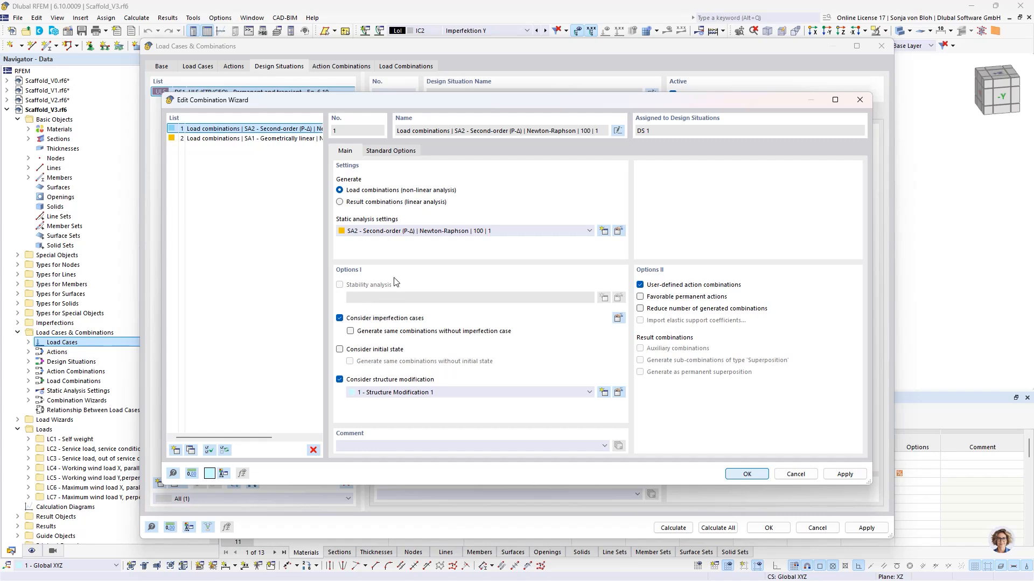
left_click(618, 320)
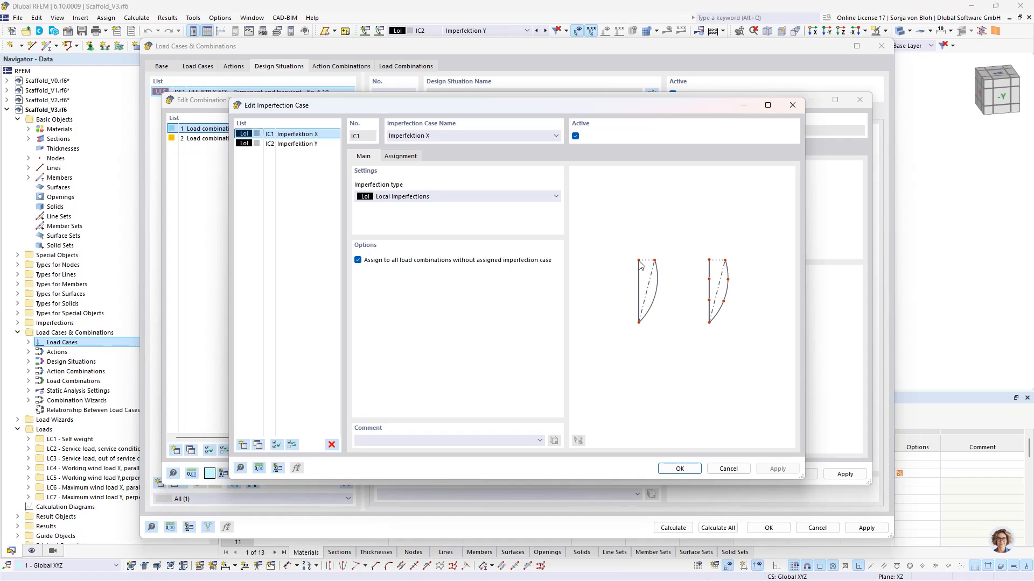
left_click(289, 144, "ctrl")
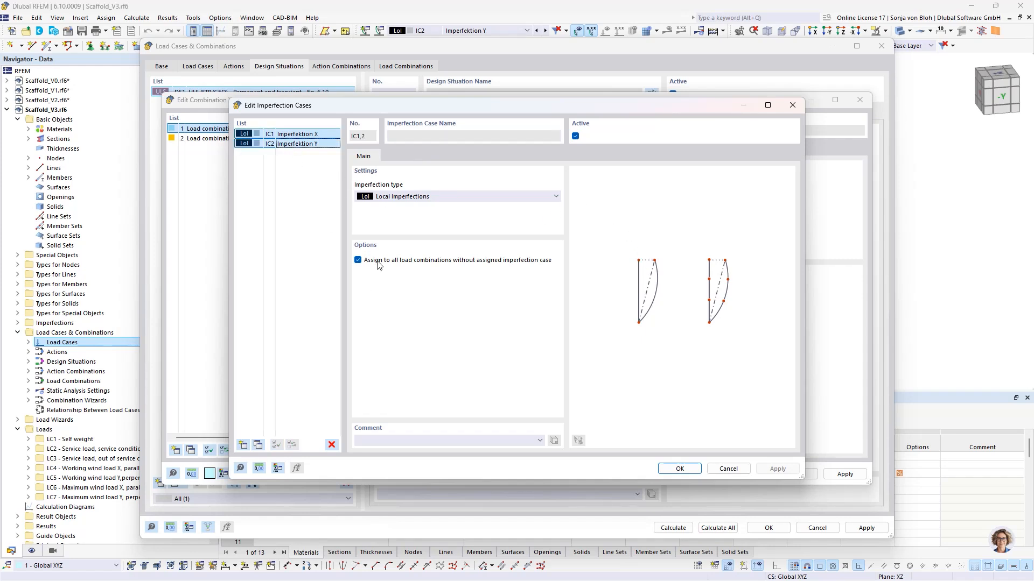
left_click(357, 261)
left_click(358, 260)
left_click(296, 135)
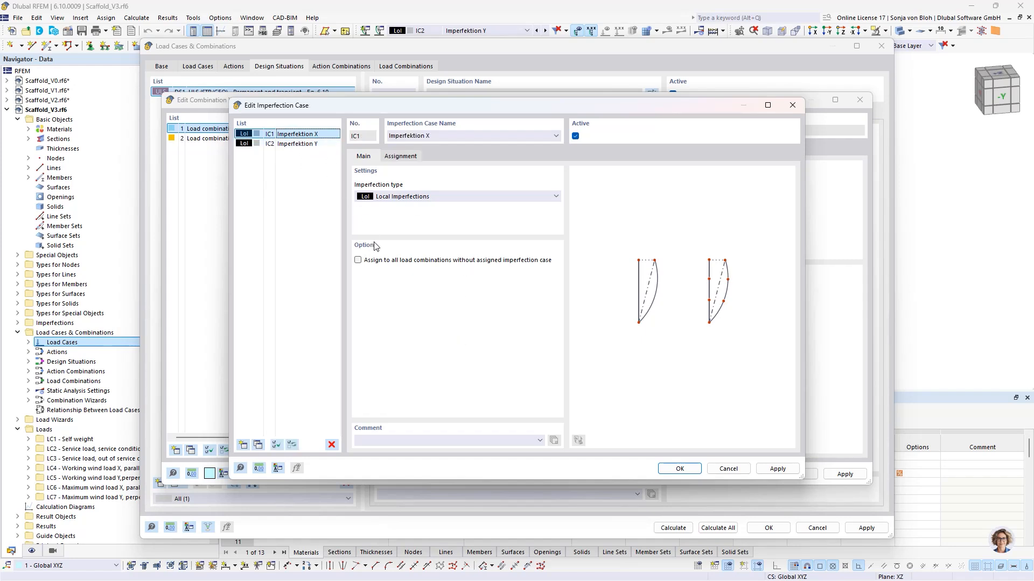
Assign the wind load cases parallel to the facade, LC4 and LC6, to imperfection case IC1.
left_click(409, 157)
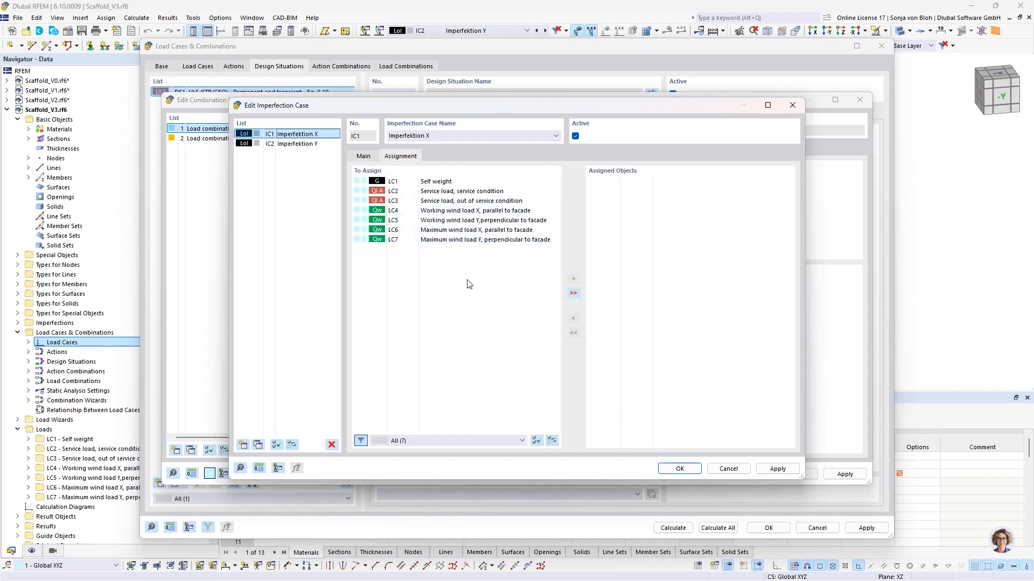
double_click(455, 210)
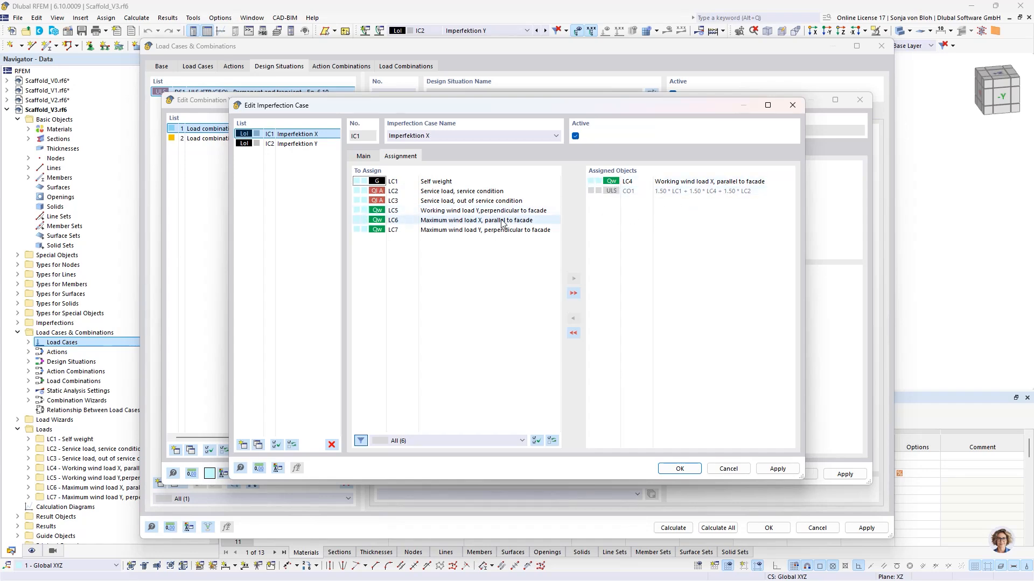
double_click(462, 221)
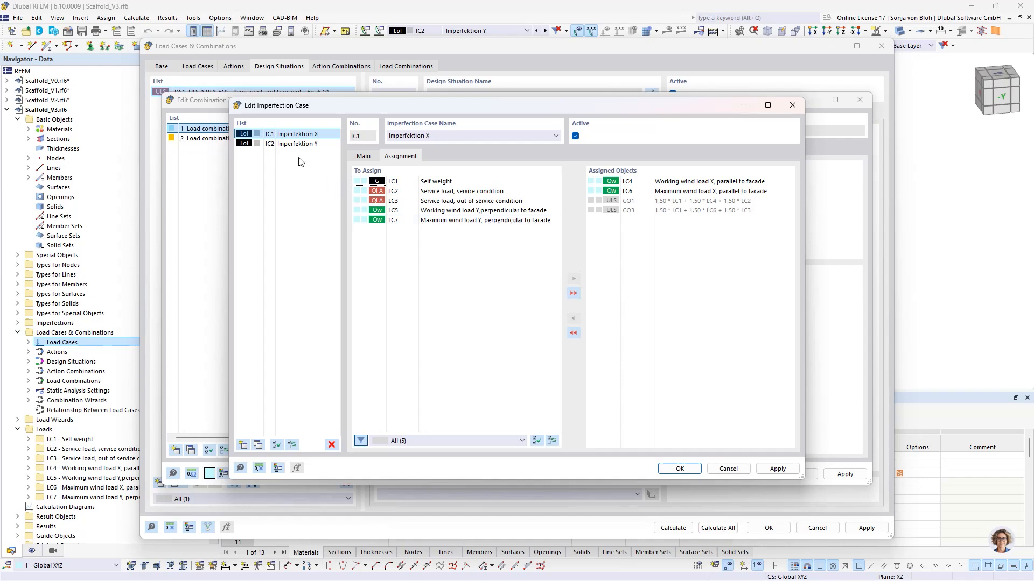
Assign the wind load cases perpendicular to the facade, LC5 and LC7, to imperfection case IC2 and accept the imperfection cases.
left_click(275, 145)
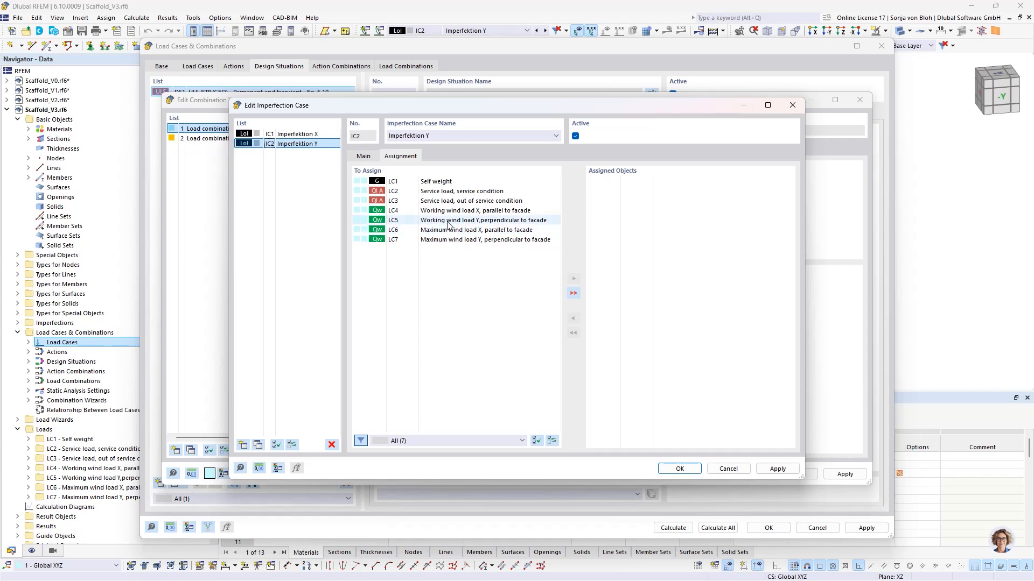
double_click(493, 221)
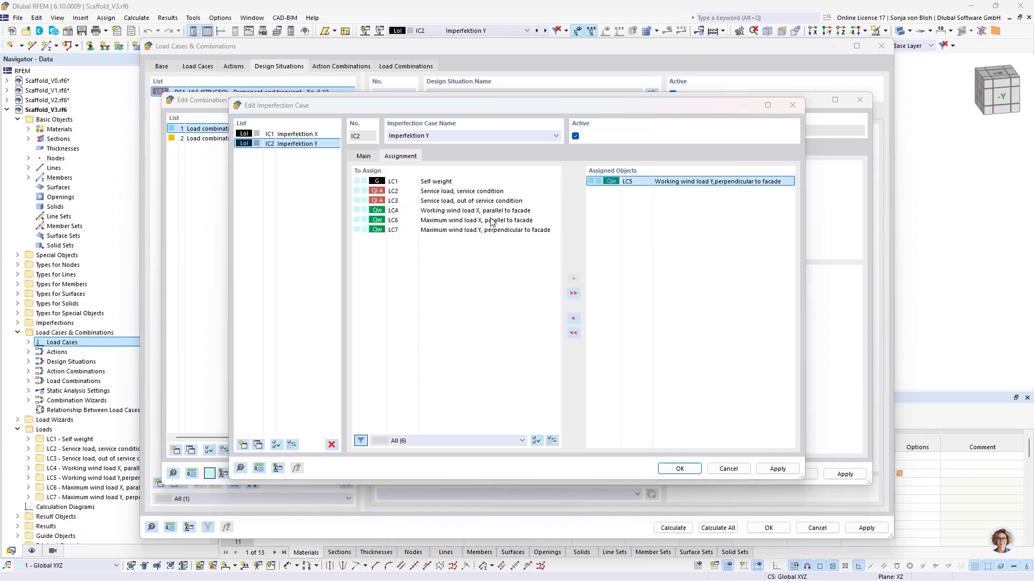
double_click(527, 230)
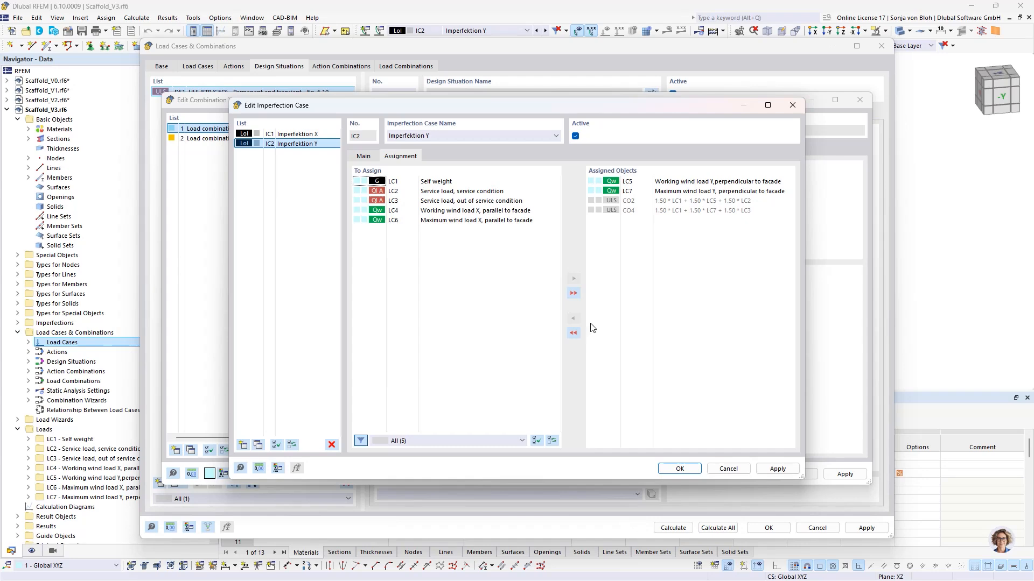
left_click(677, 470)
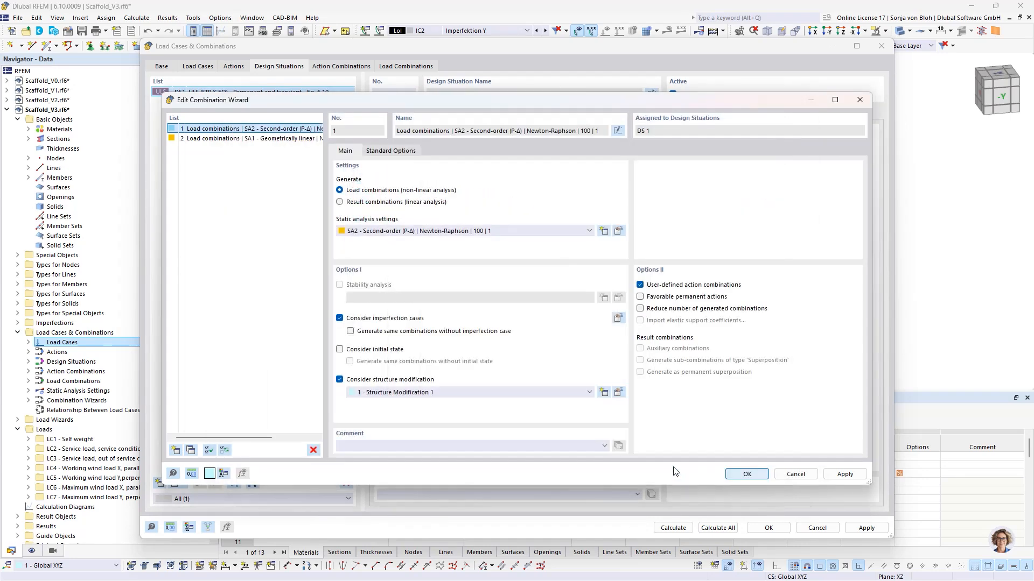
Accept the combination wizard settings and check the generated load combinations before closing the load cases and combinations.
left_click(746, 474)
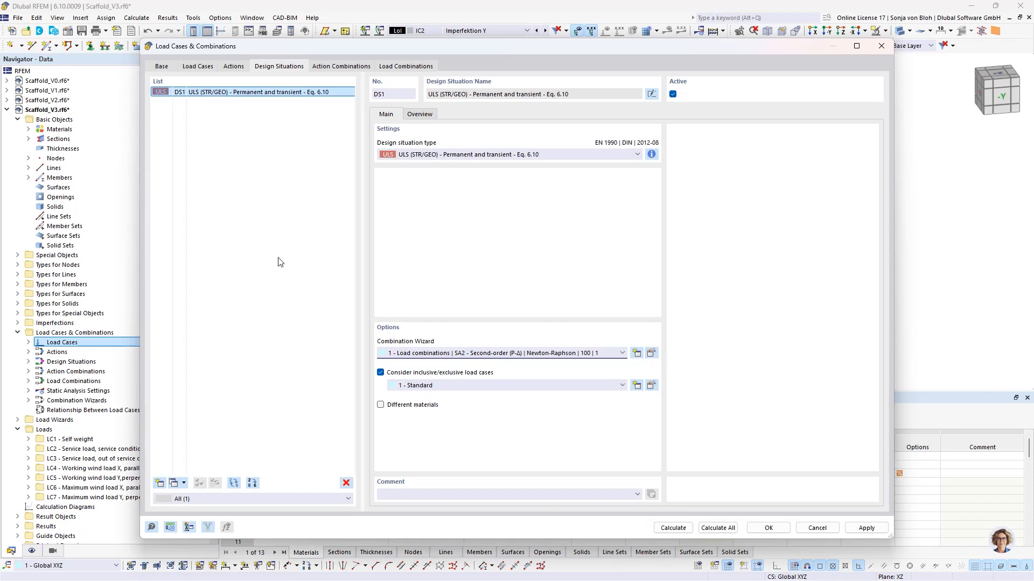
left_click(406, 65)
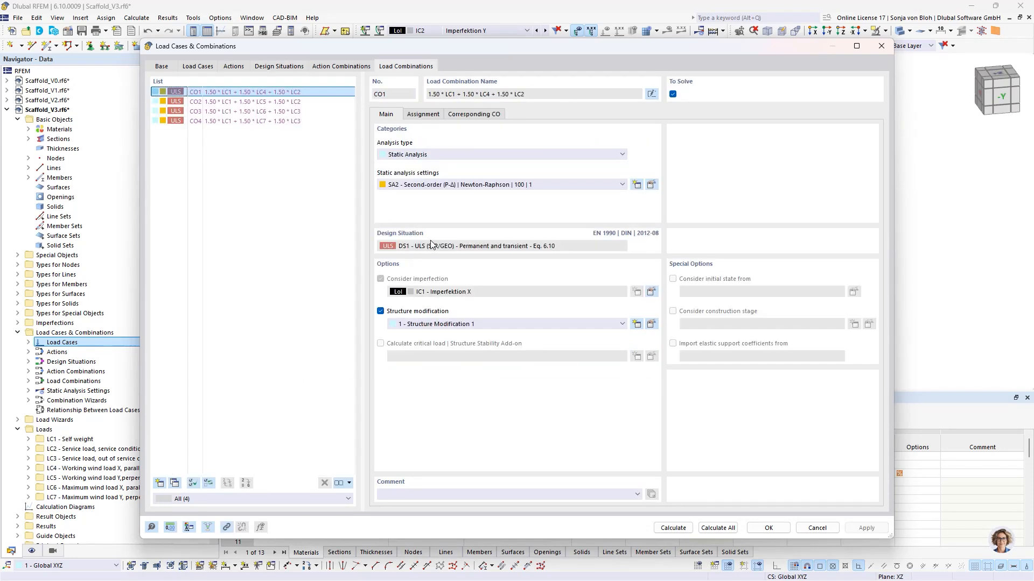
left_click(768, 528)
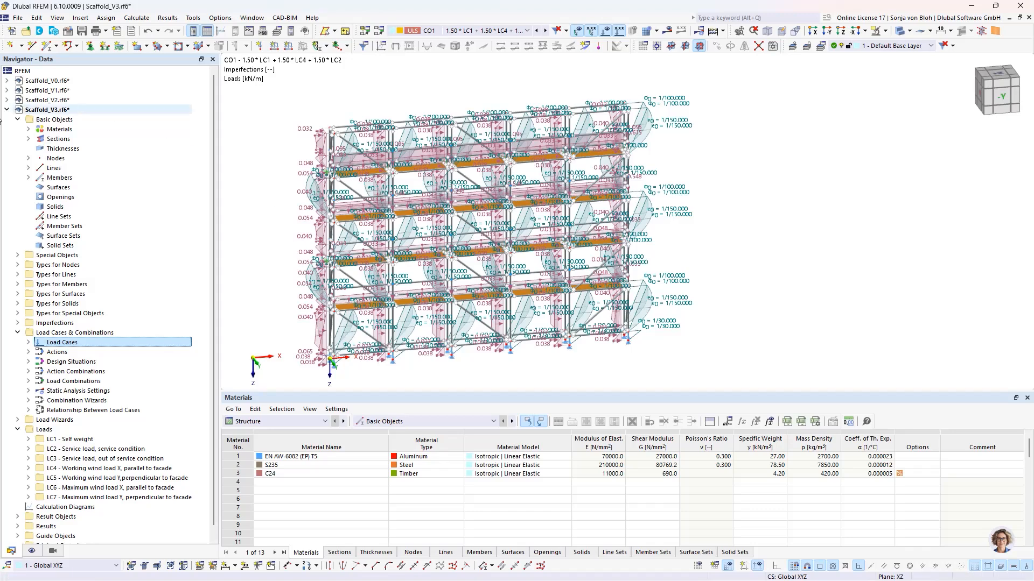
Activate the Aluminum Design add-on for model Scaffold_V3, check its design standard, and accept the base data.
right_click(54, 110)
left_click(87, 118)
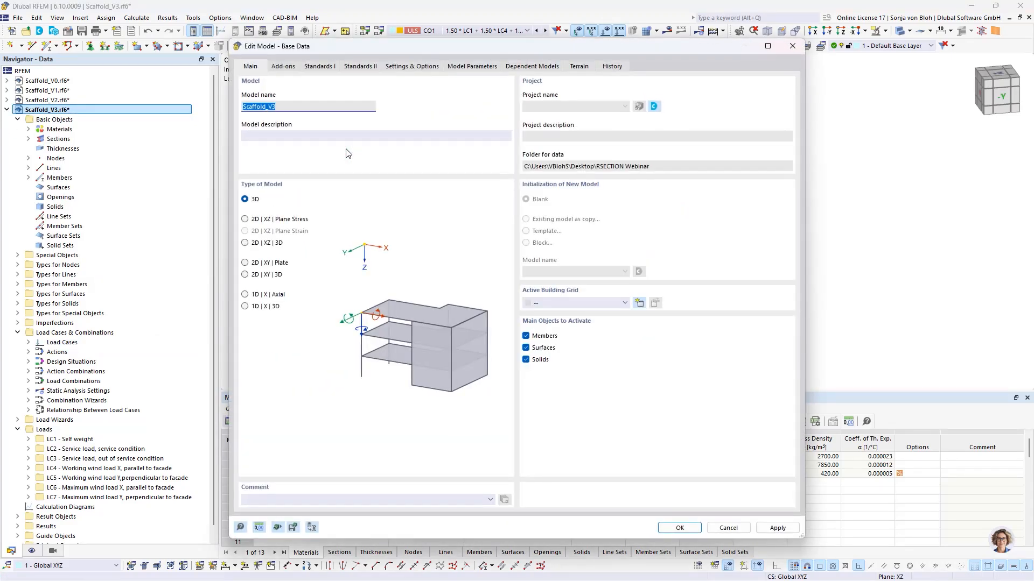
left_click(285, 66)
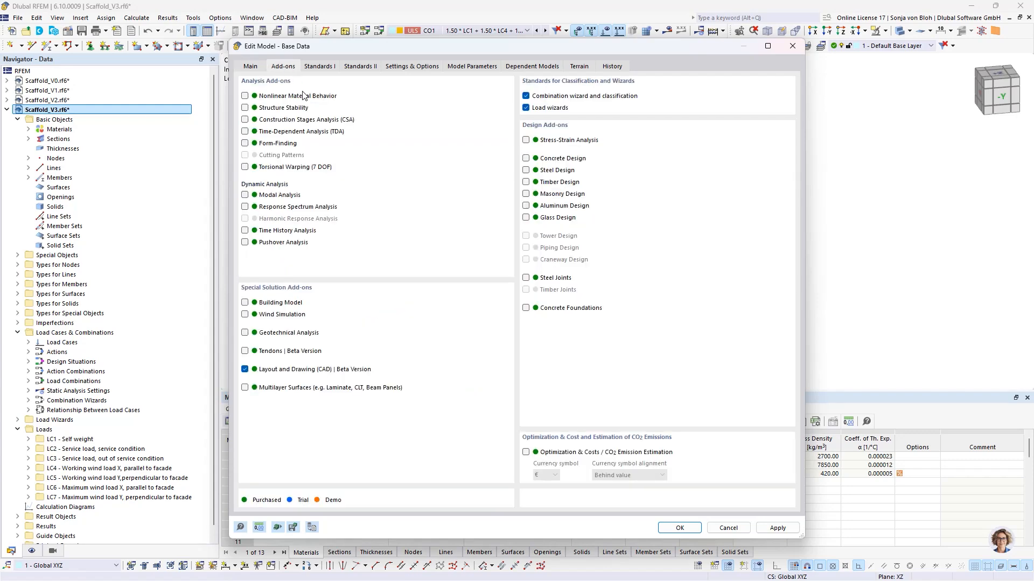
left_click(526, 206)
left_click(328, 66)
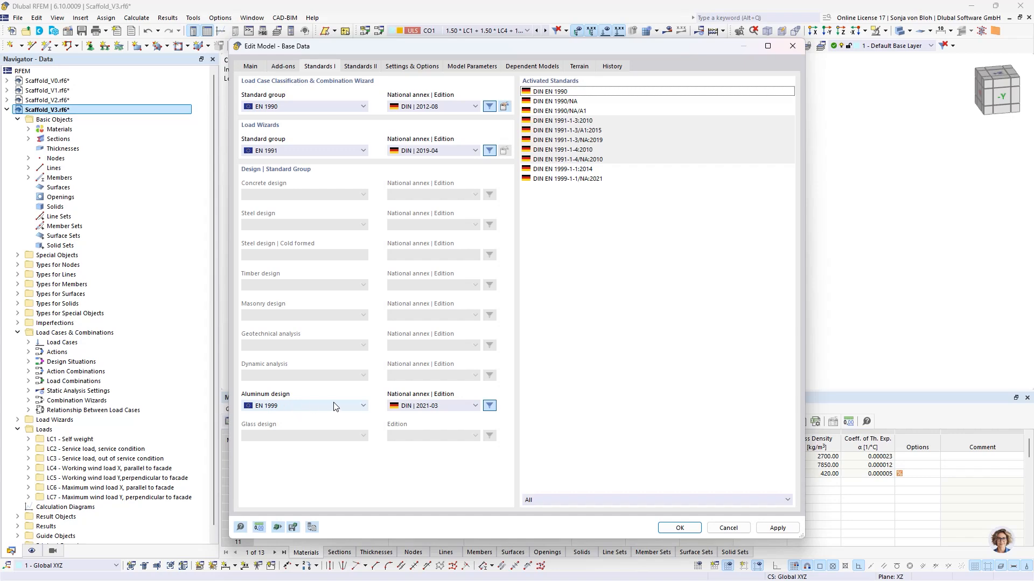
left_click(679, 529)
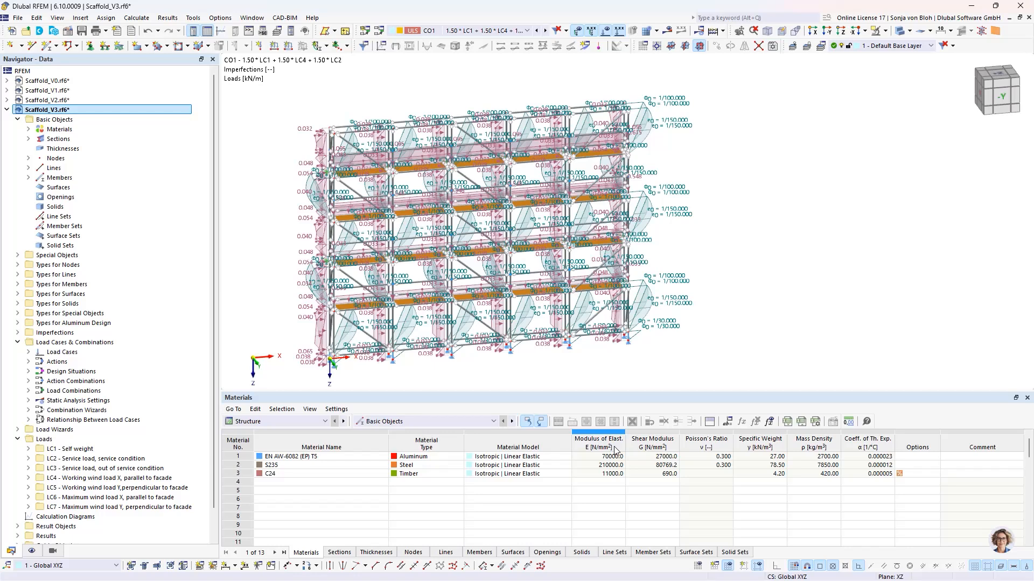
Turn off designing all members in the Aluminum Design input data for objects to design.
left_click(305, 421)
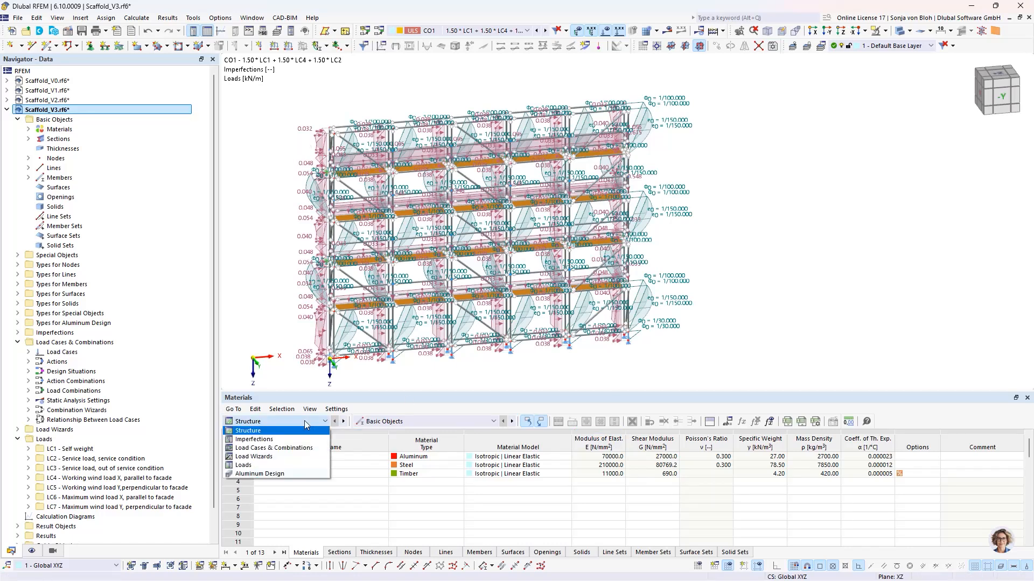
left_click(270, 474)
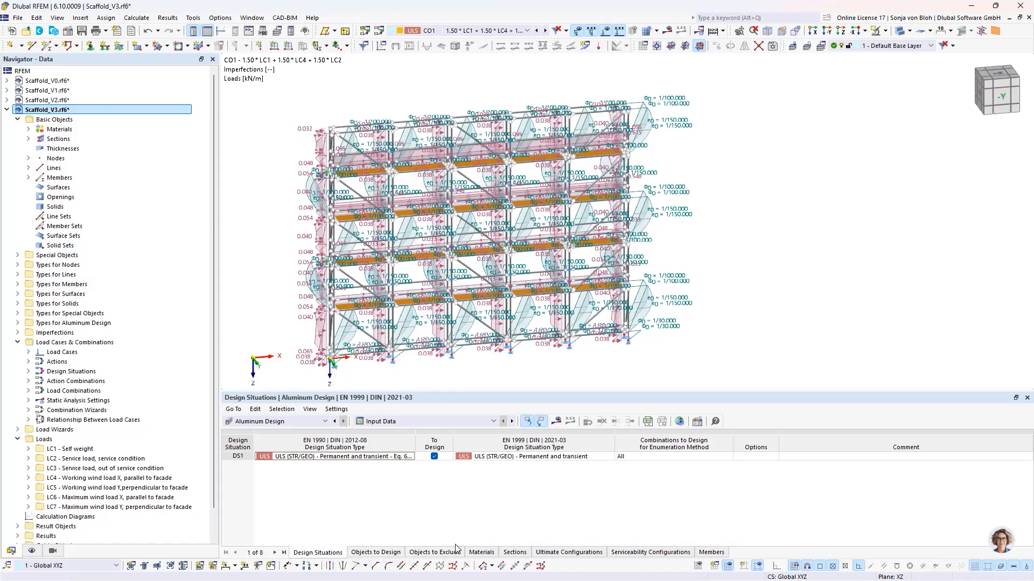
left_click(384, 553)
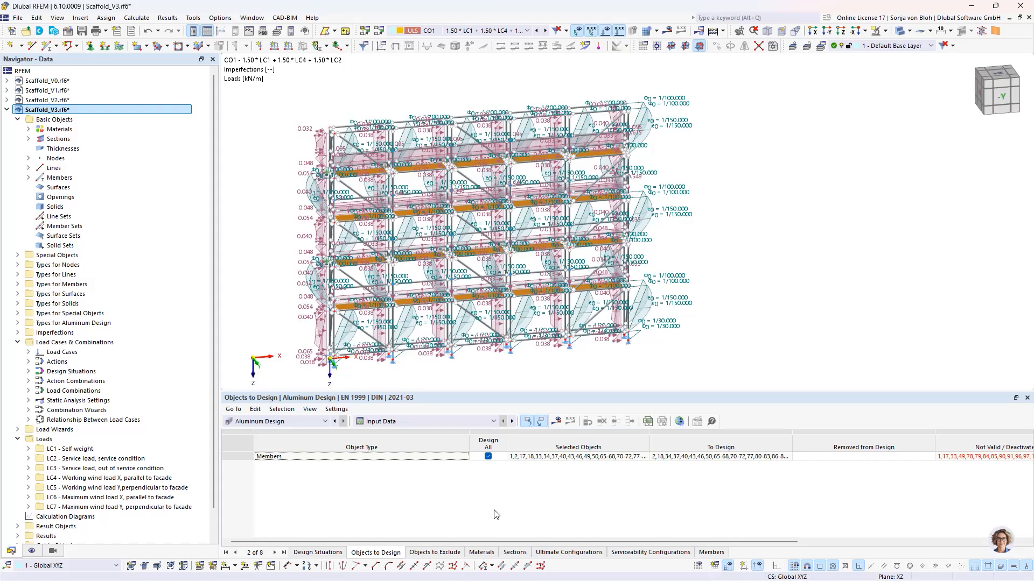
left_click(488, 458)
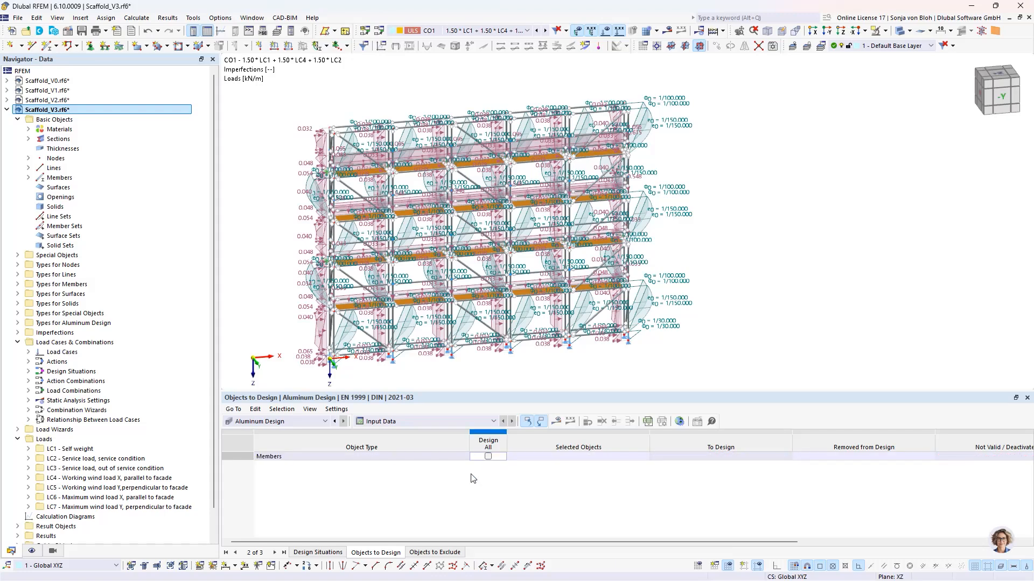
Isolate object selection OS1 - Standard and assign all its members to the aluminum design.
left_click(593, 457)
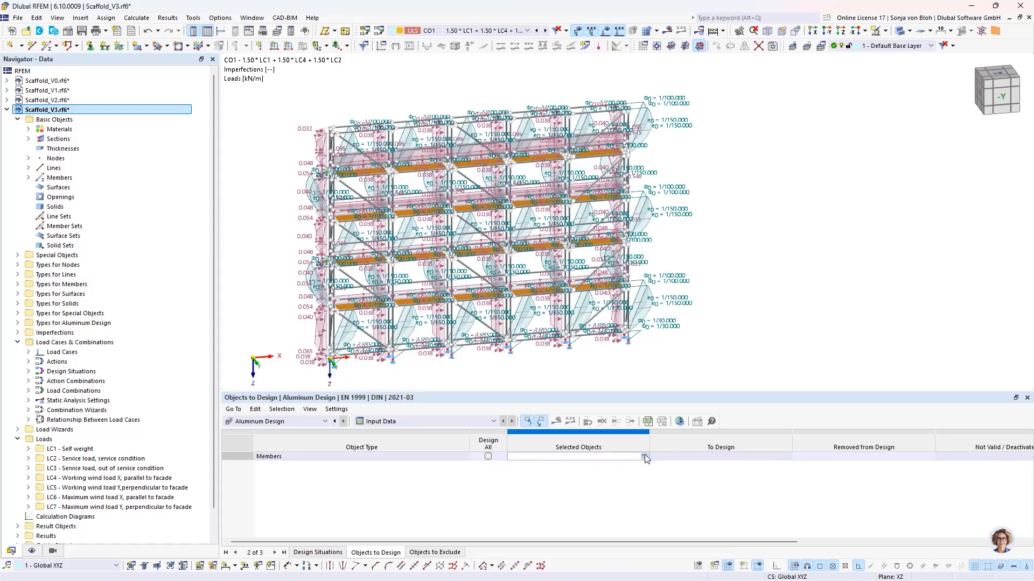
left_click(643, 457)
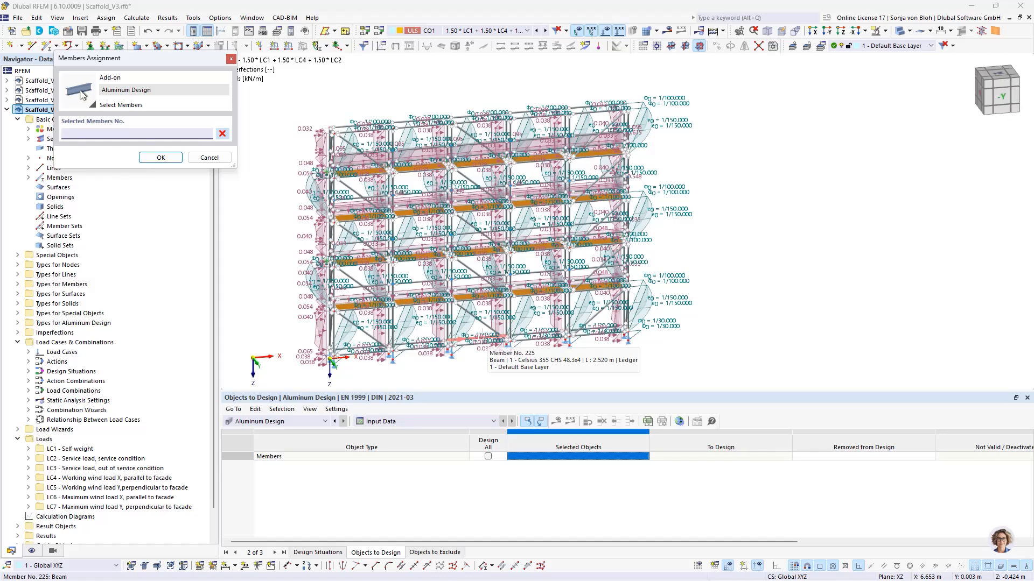
left_click(53, 551)
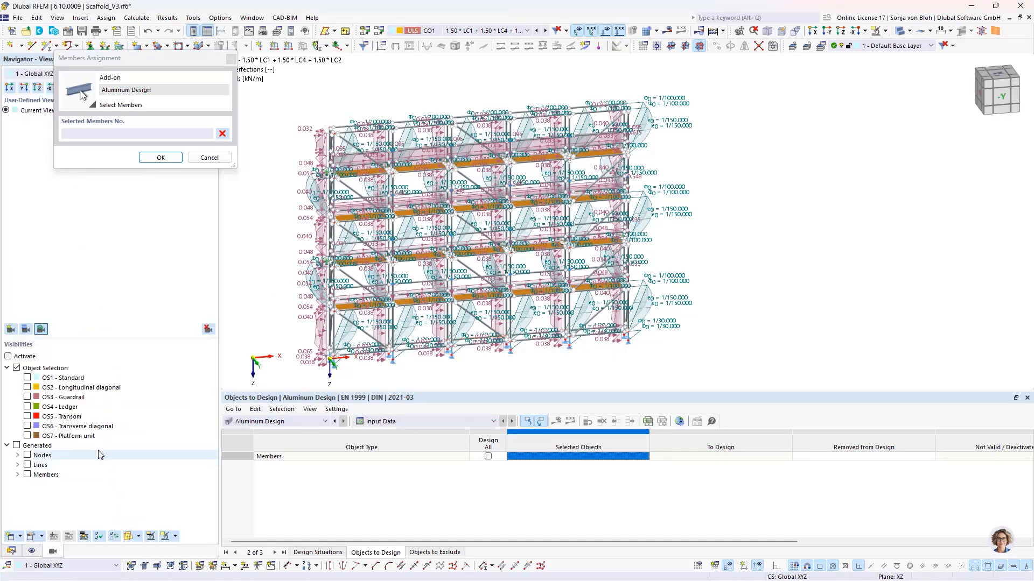
left_click(27, 378)
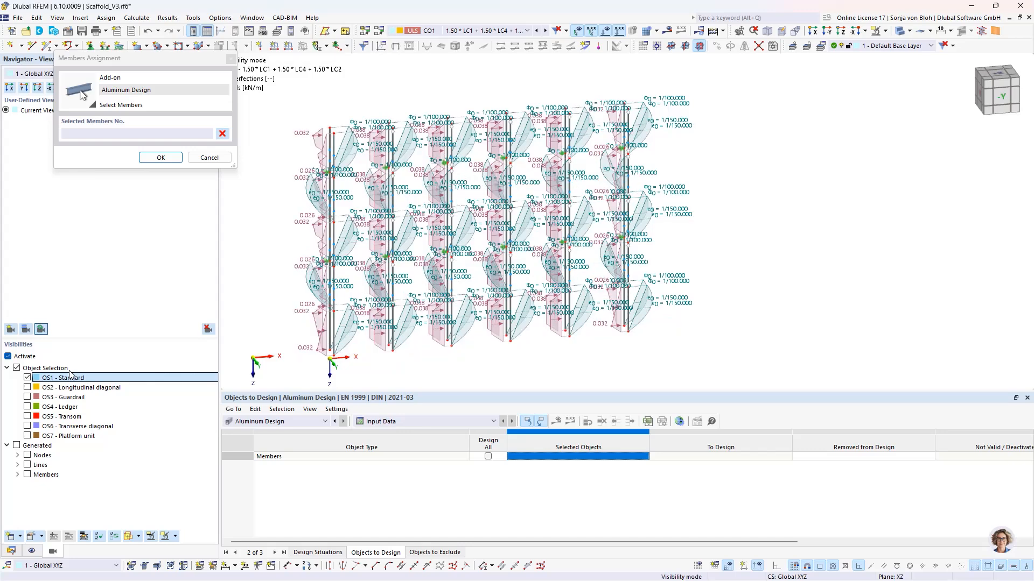
left_click_drag(295, 112, 673, 369)
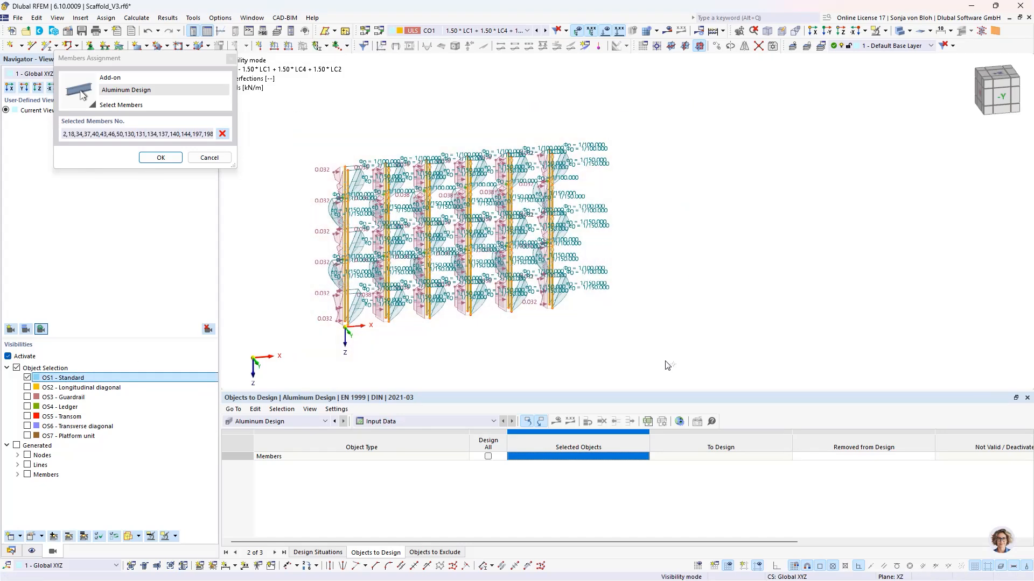
left_click(161, 158)
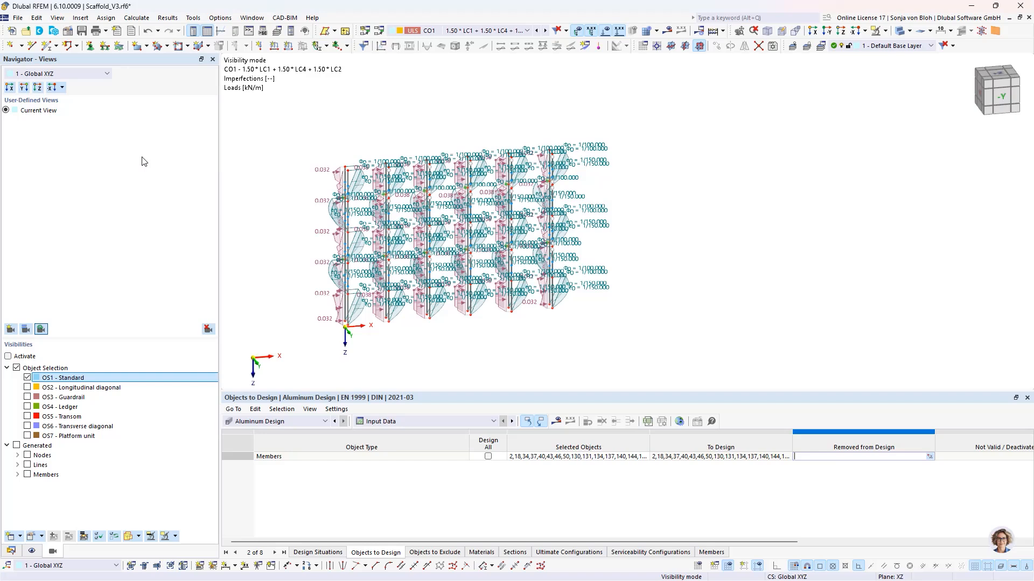
Deactivate stability design in the default ultimate configuration of the Aluminum Design and accept it.
left_click(5, 111)
left_click(11, 550)
scroll(70, 405, "down", 1)
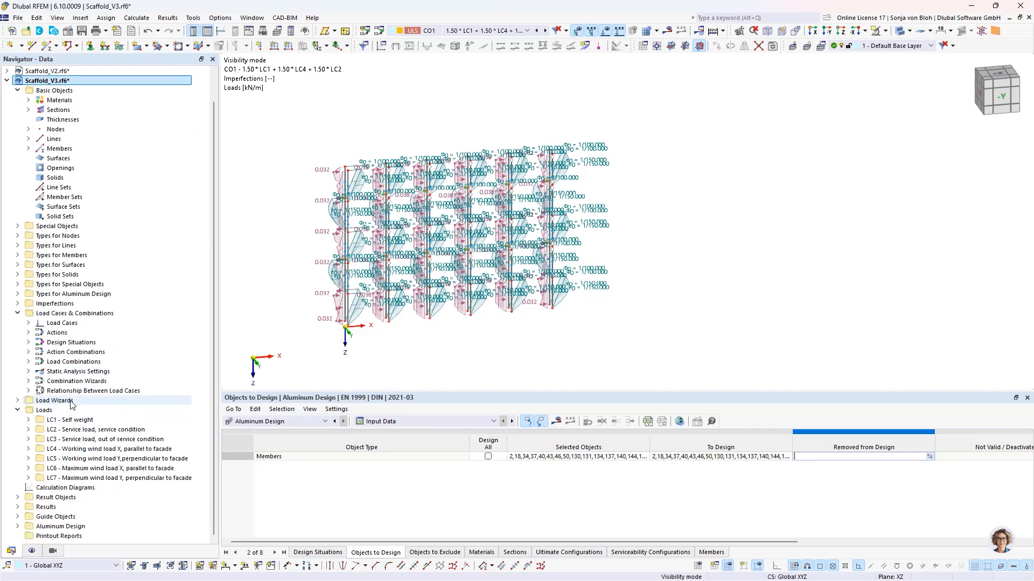
left_click(17, 526)
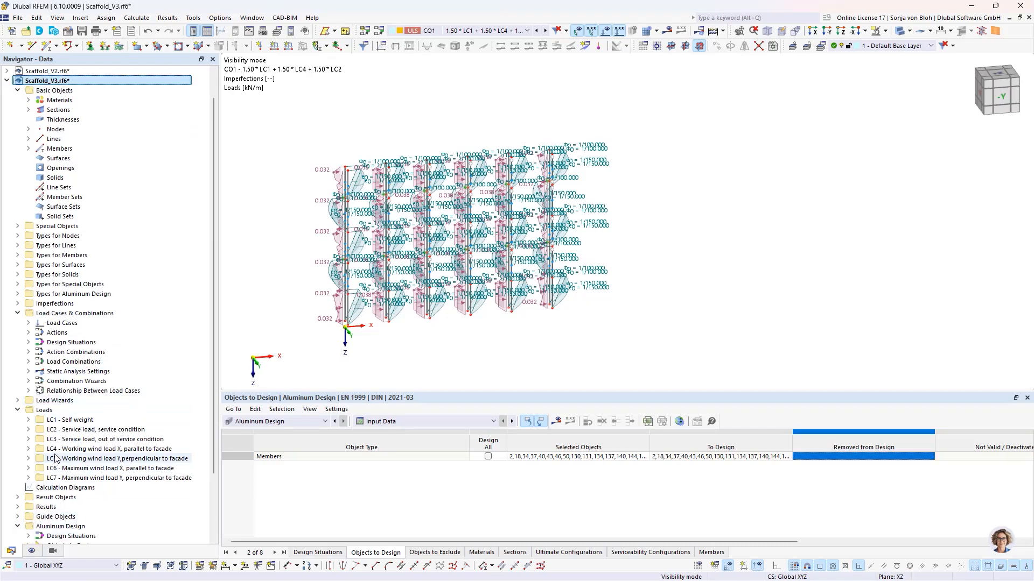
left_click(28, 517)
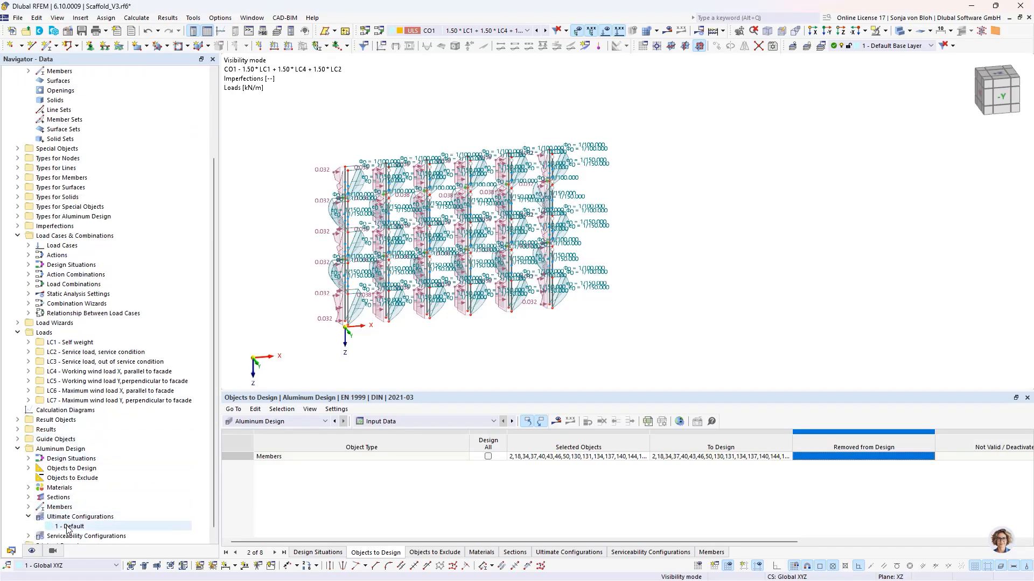
left_click(70, 527)
double_click(69, 529)
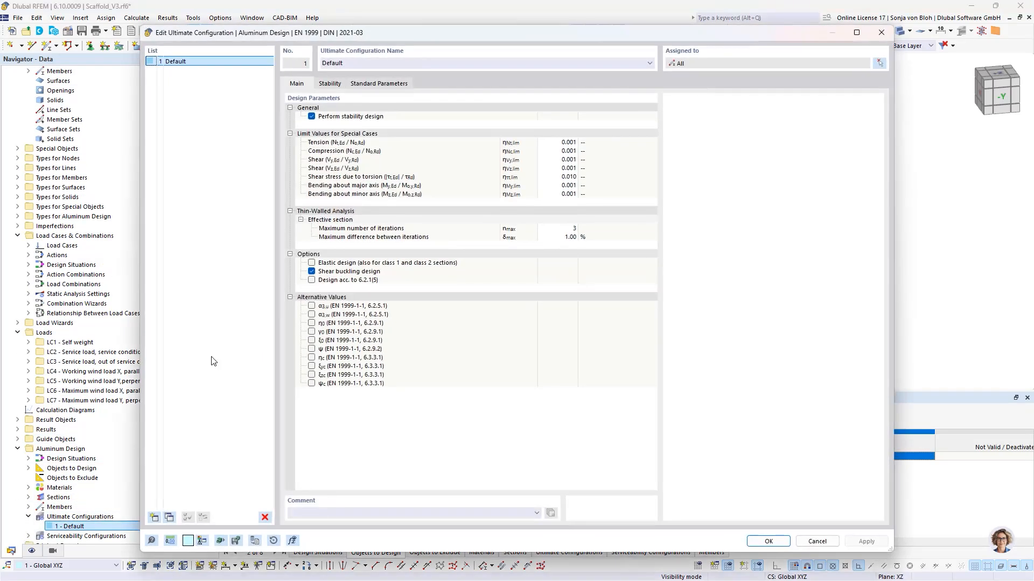
left_click(310, 119)
left_click(311, 117)
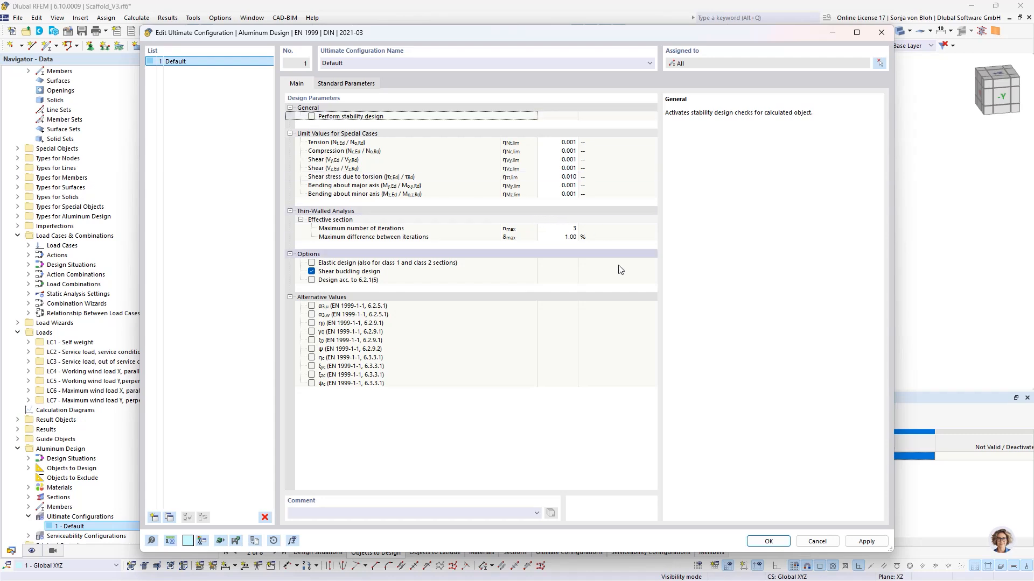
left_click(764, 541)
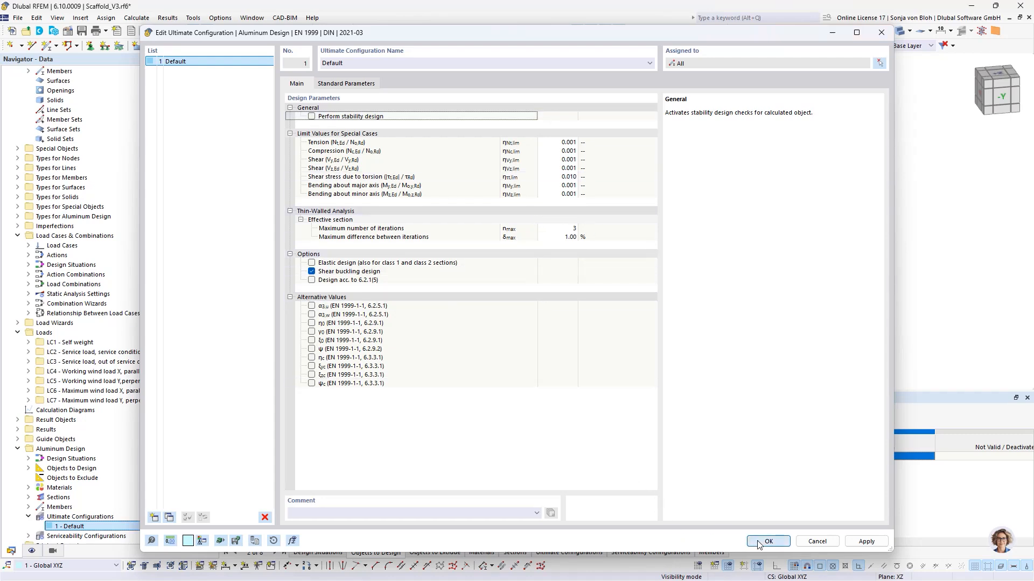
Calculate the aluminum design and enlarge the table of design ratios on members by design situation.
left_click(556, 423)
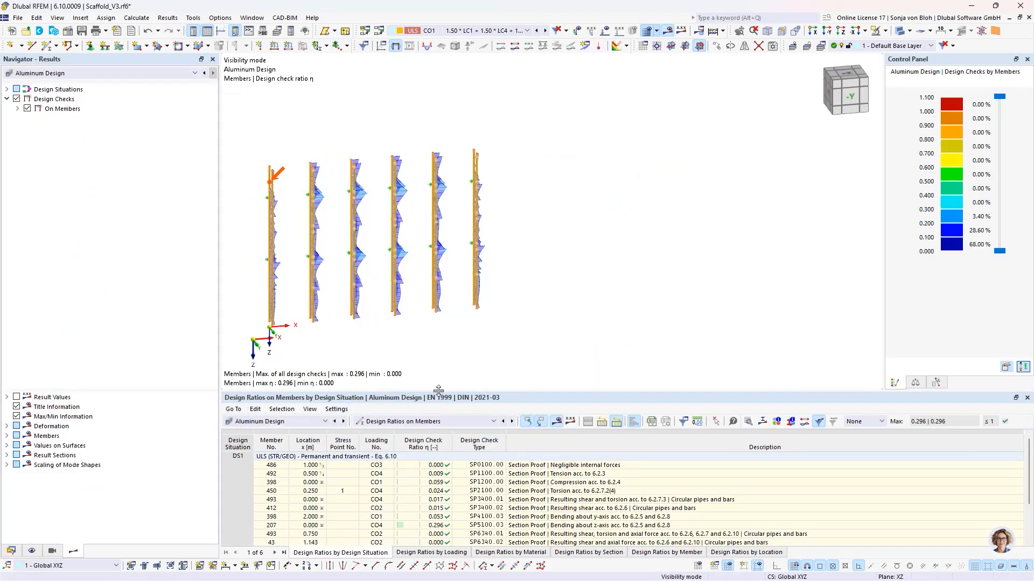
left_click_drag(437, 390, 443, 306)
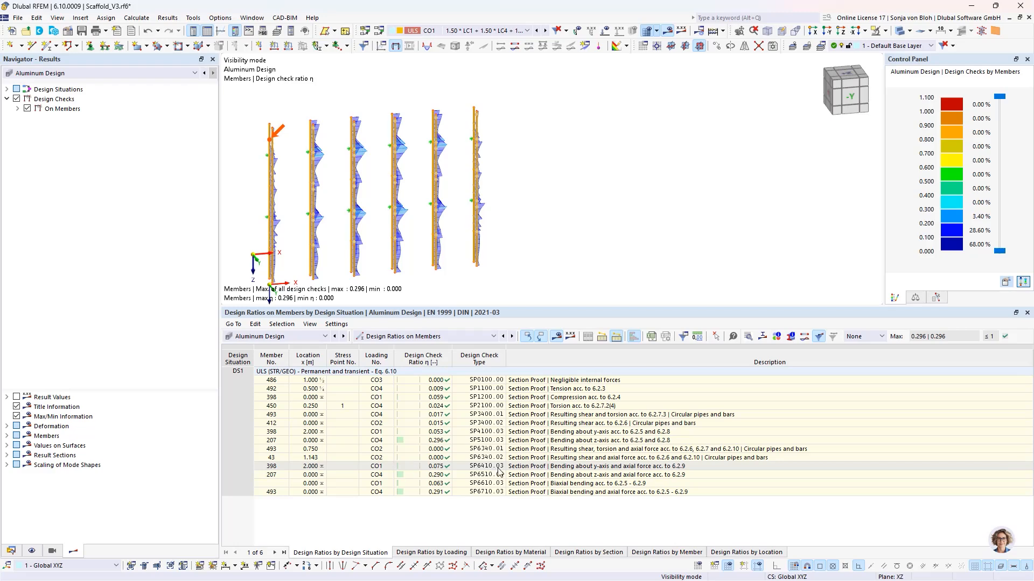